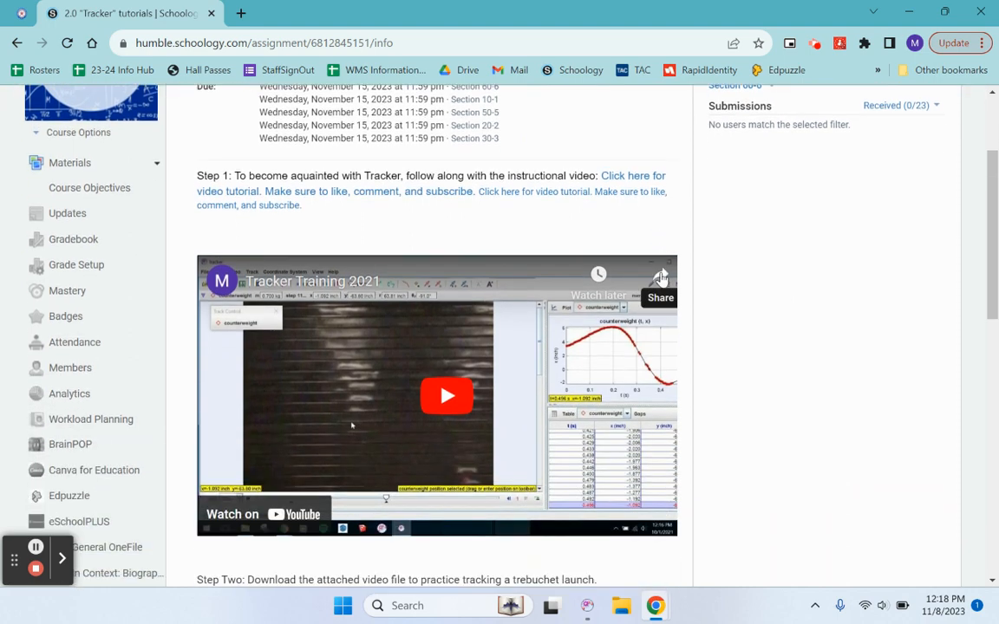
- Open the assignment's Tracker Test File and download Tracker Intro lesson Test Video.mov, previewing the clip before closing its page
scroll(660, 278, "down", 1)
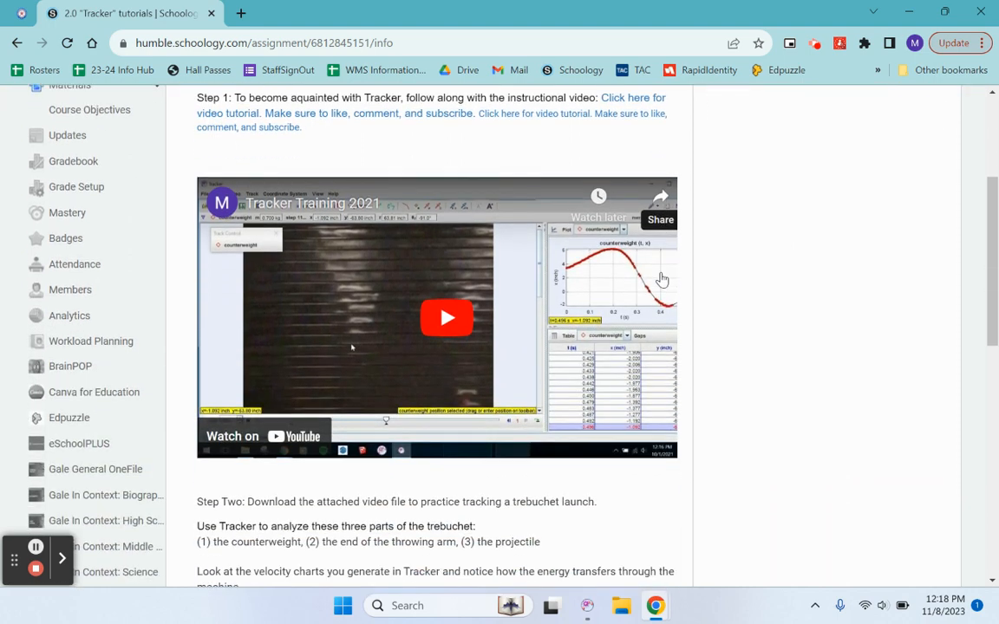
scroll(661, 280, "down", 3)
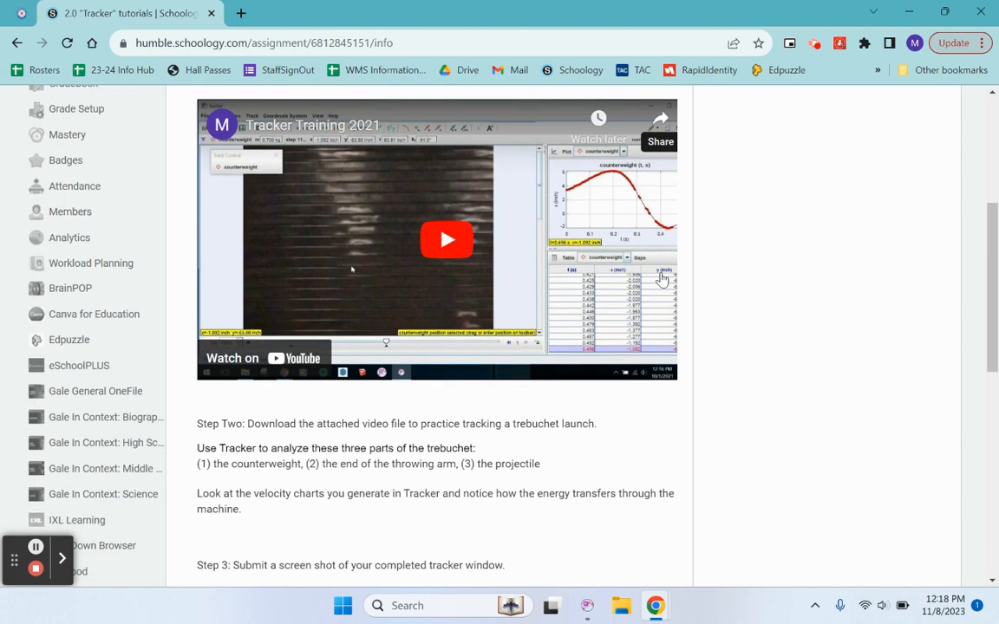
scroll(662, 280, "down", 1)
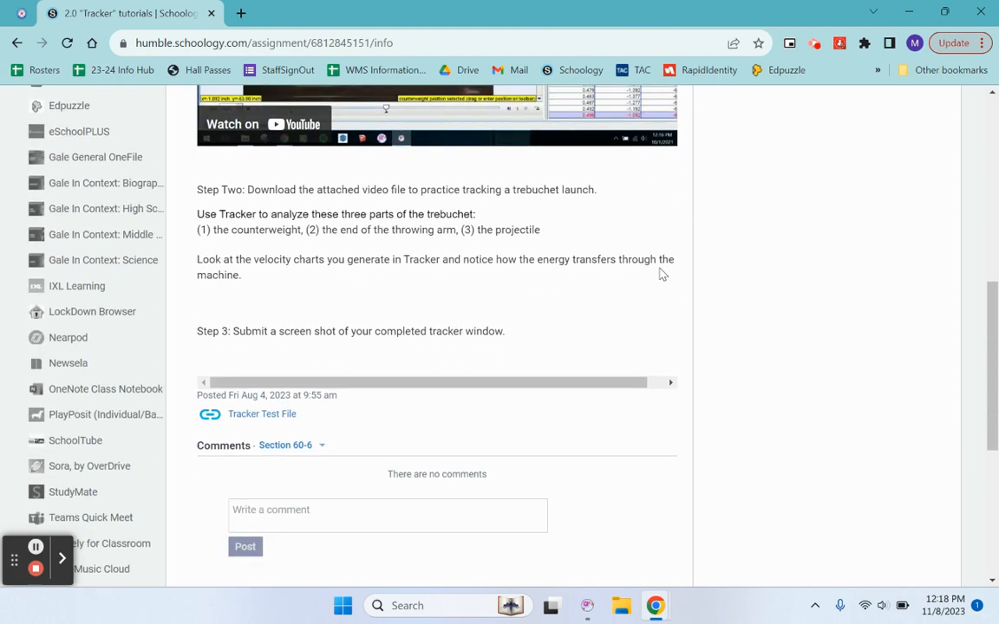
left_click(265, 418)
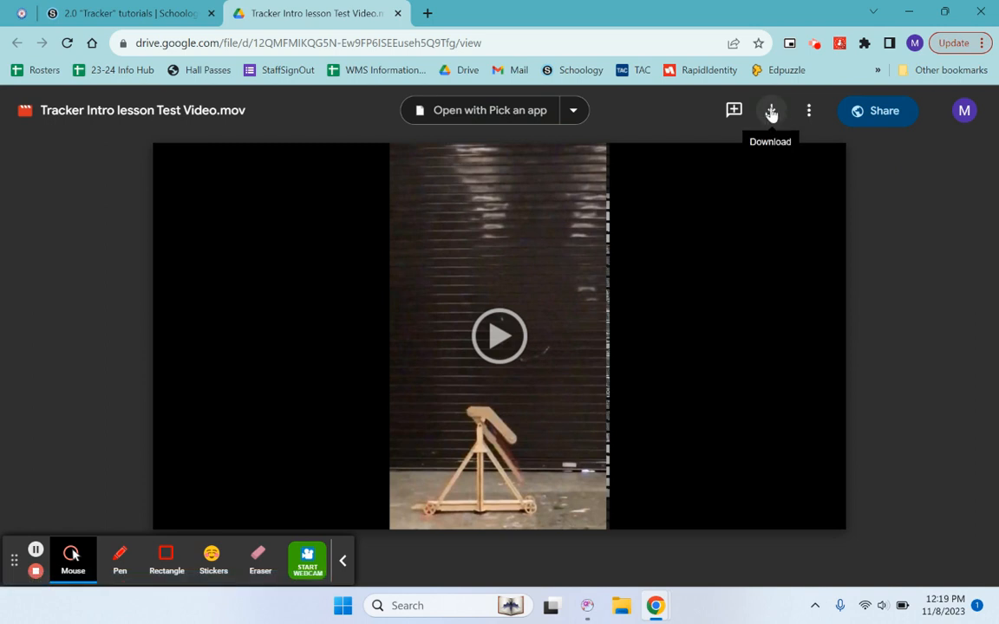
left_click(771, 111)
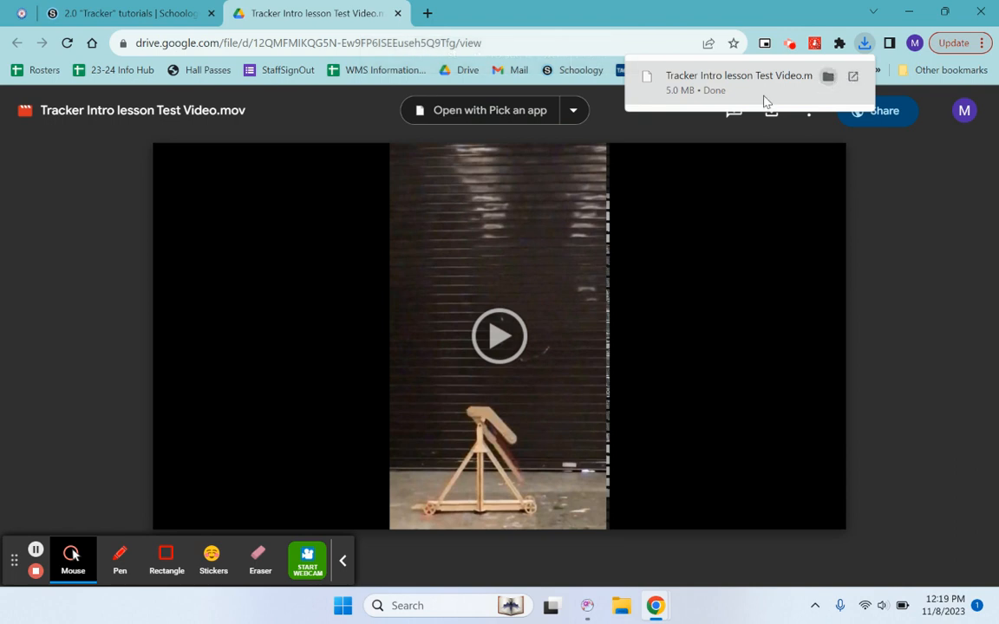
left_click(491, 344)
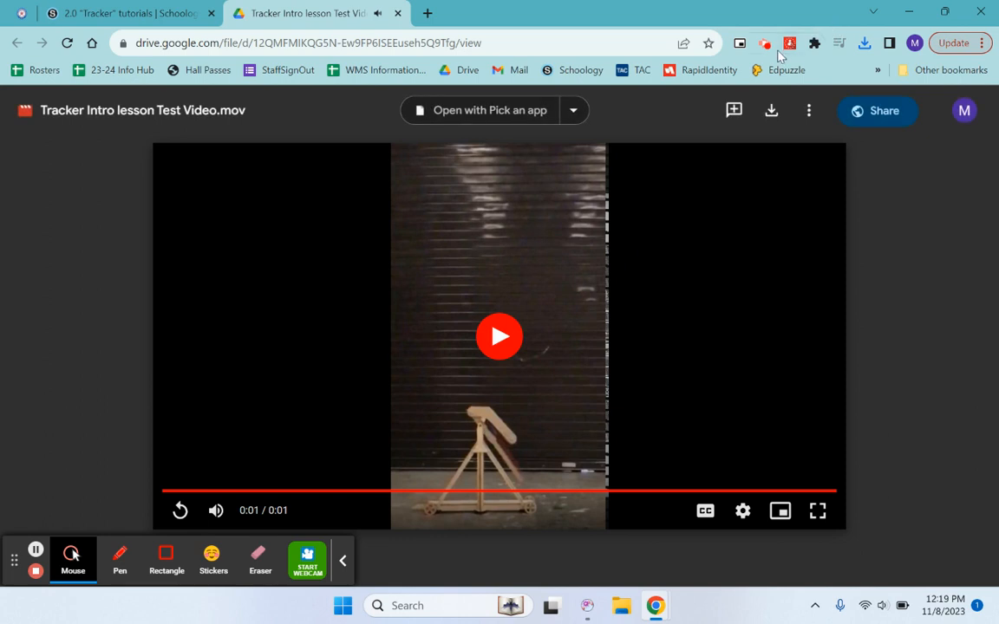
left_click(397, 13)
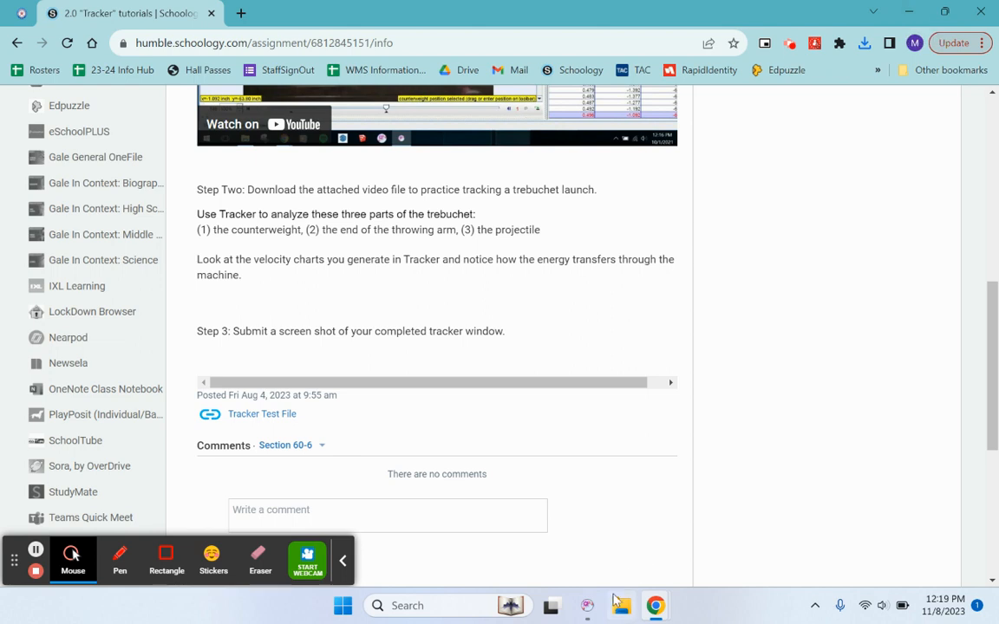
- Launch an additional Tracker window from the computer's full list of installed apps and close it
mouse_move(588, 612)
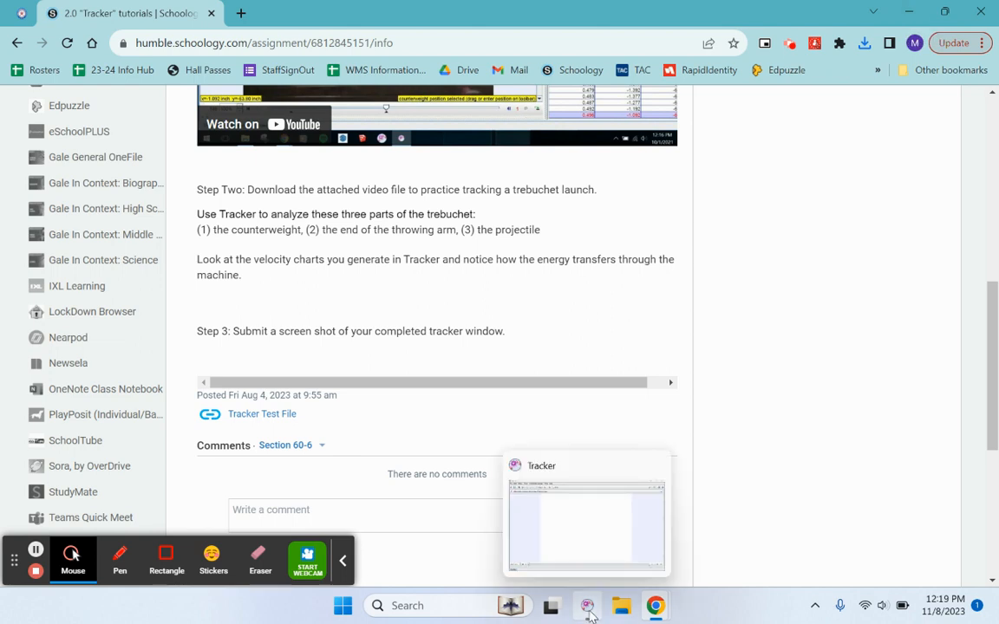
left_click(347, 614)
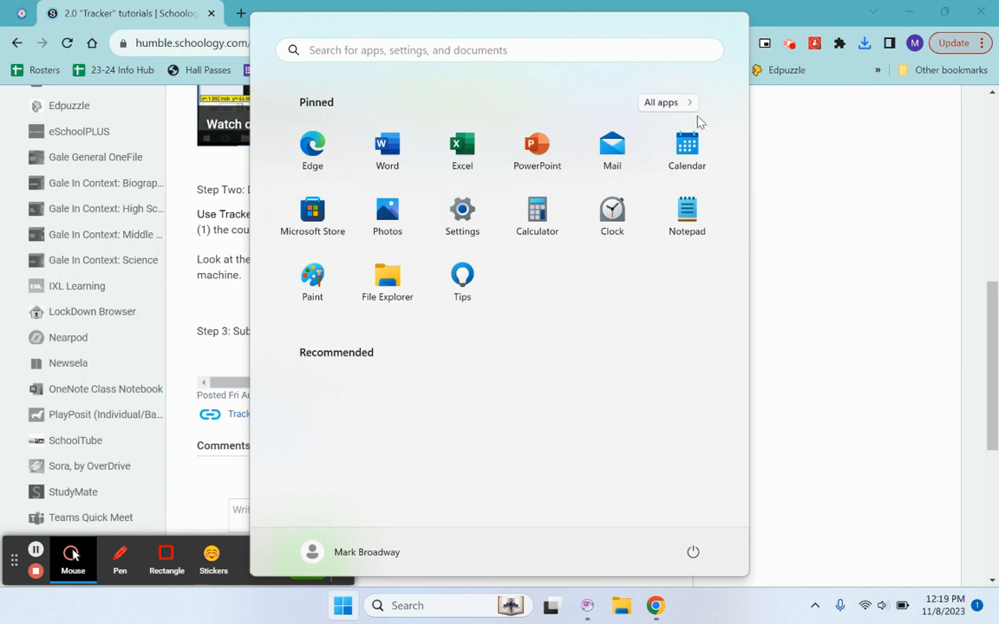
left_click(672, 108)
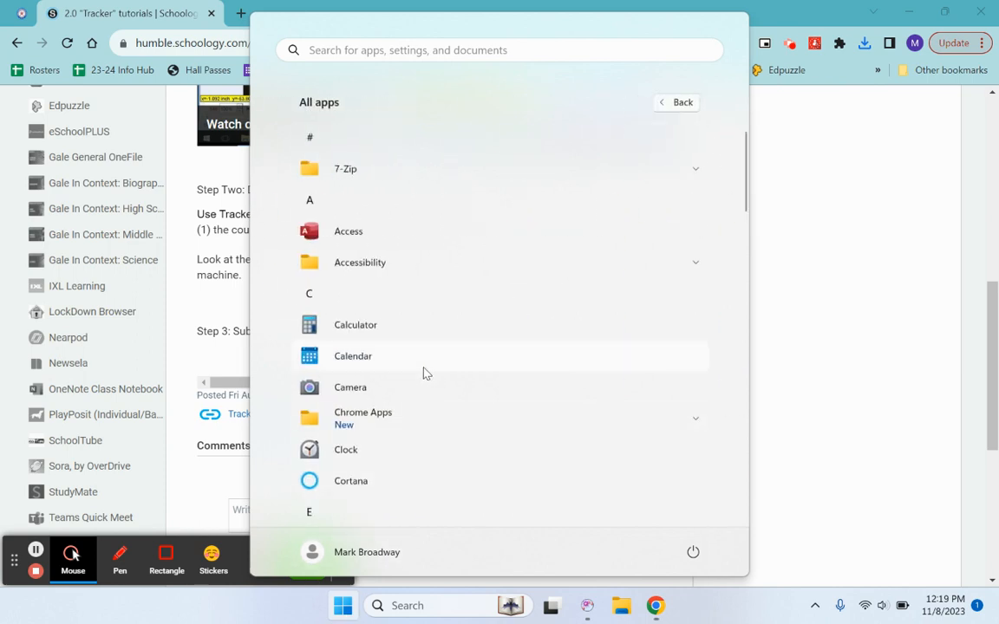
scroll(448, 320, "down", 10)
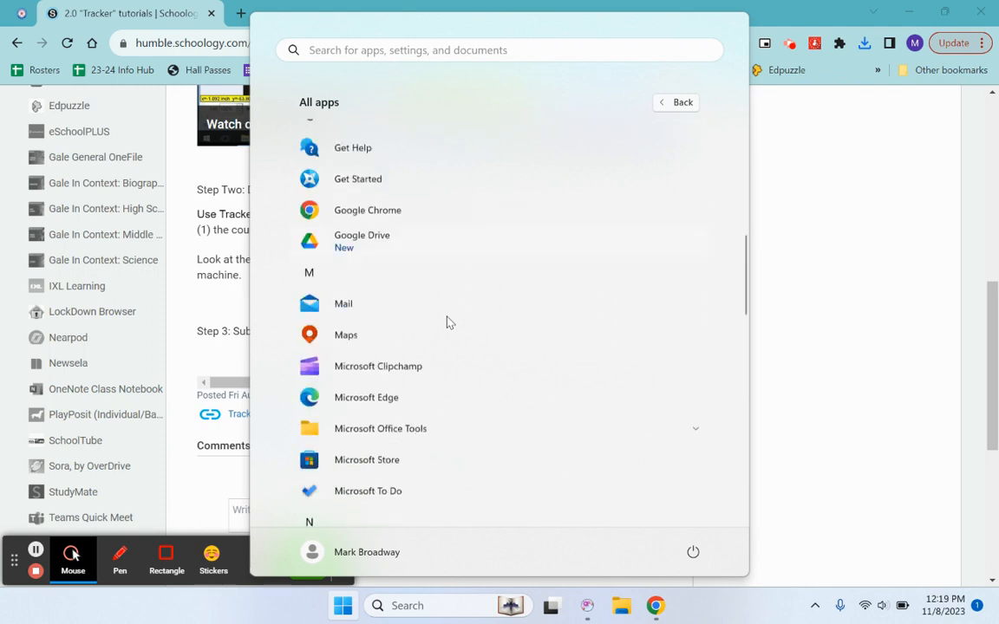
scroll(448, 321, "down", 8)
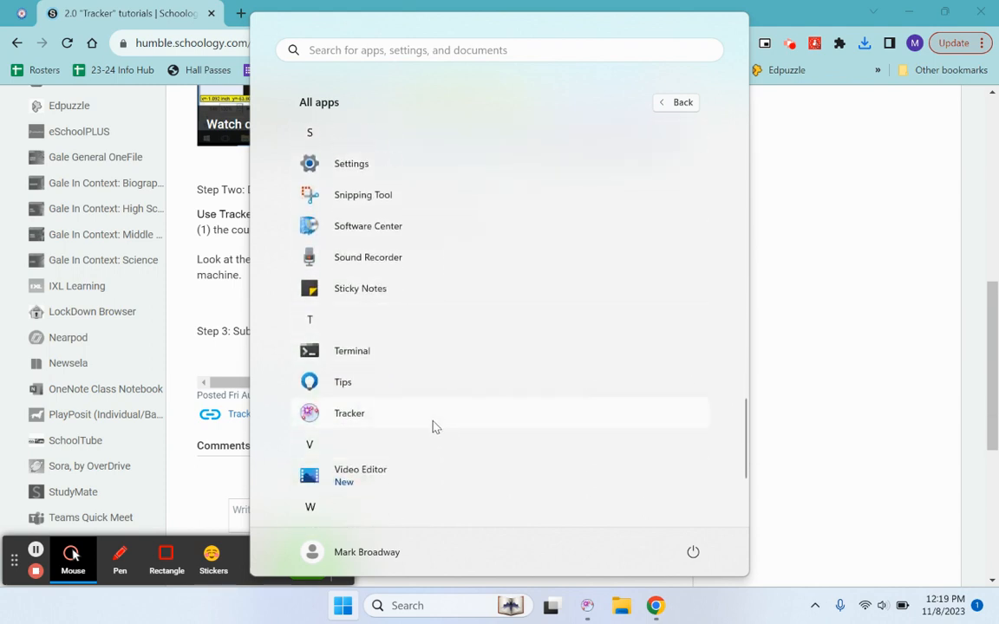
left_click(349, 416)
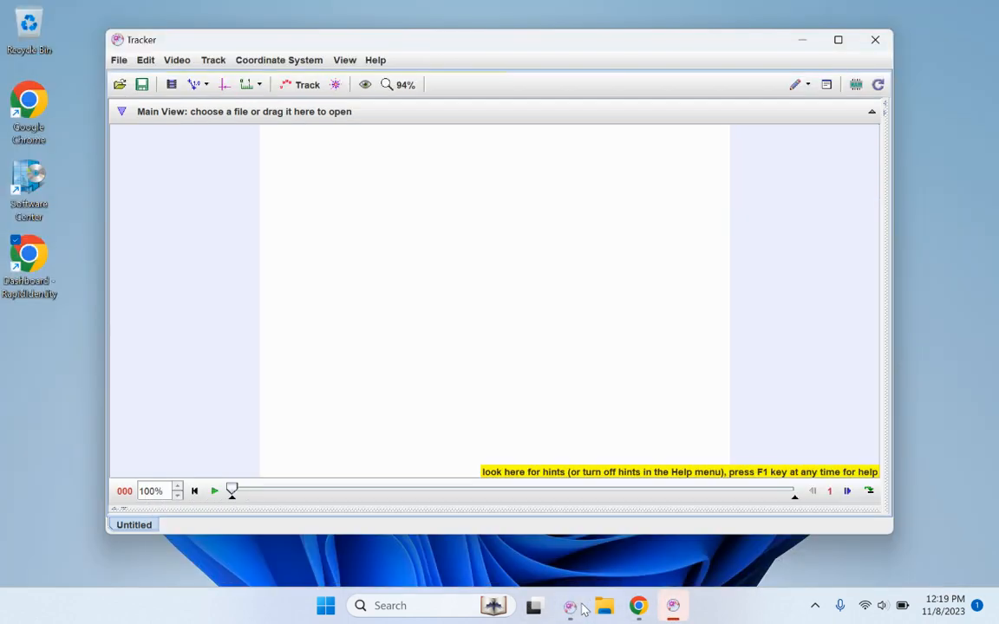
left_click(873, 40)
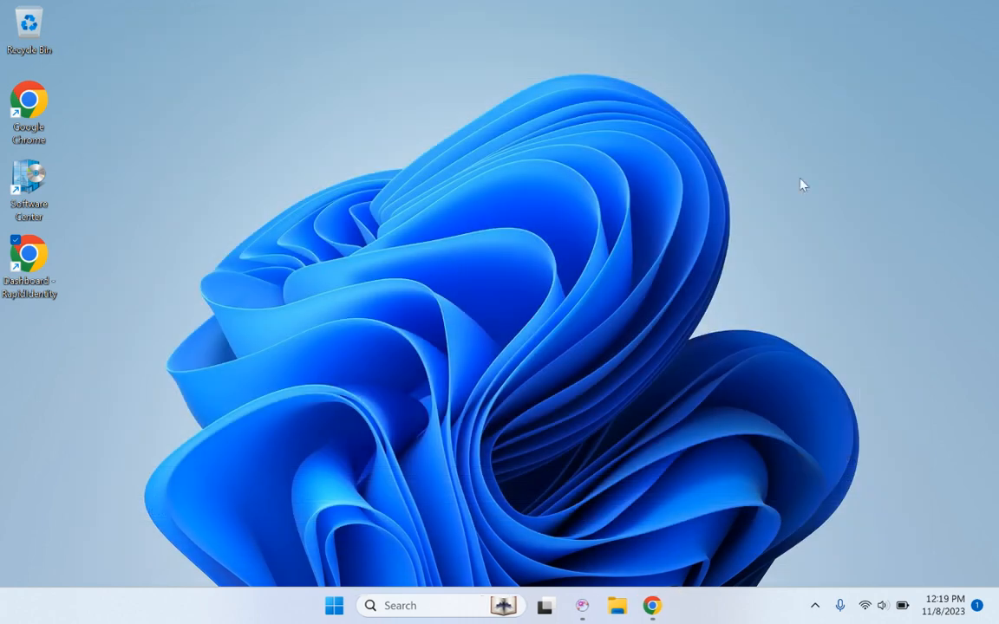
- Switch to the already running Tracker window and reveal the plot and table views beside the main view
left_click(582, 605)
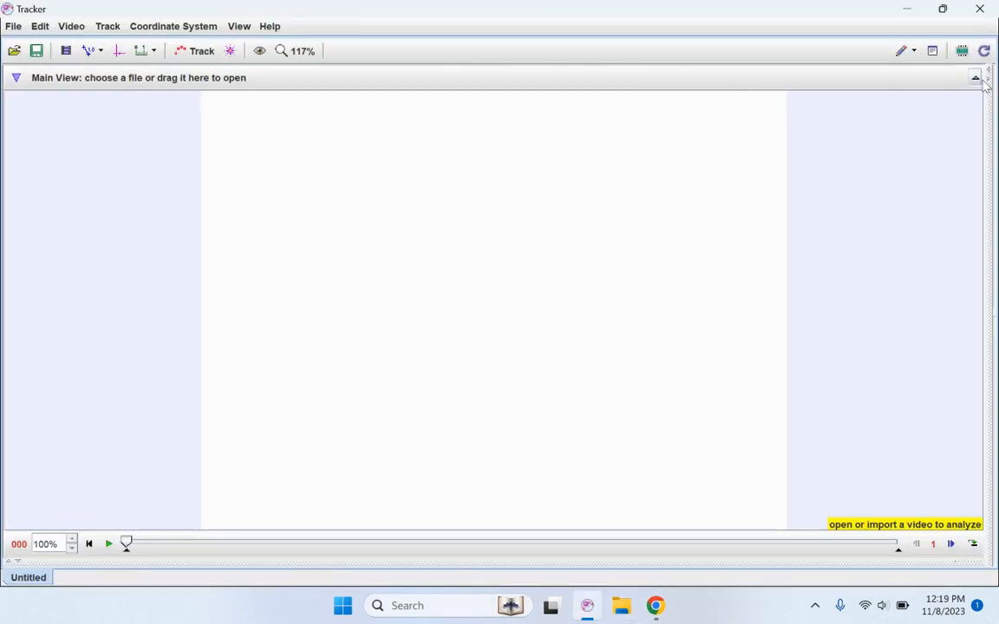
left_click_drag(984, 82, 629, 192)
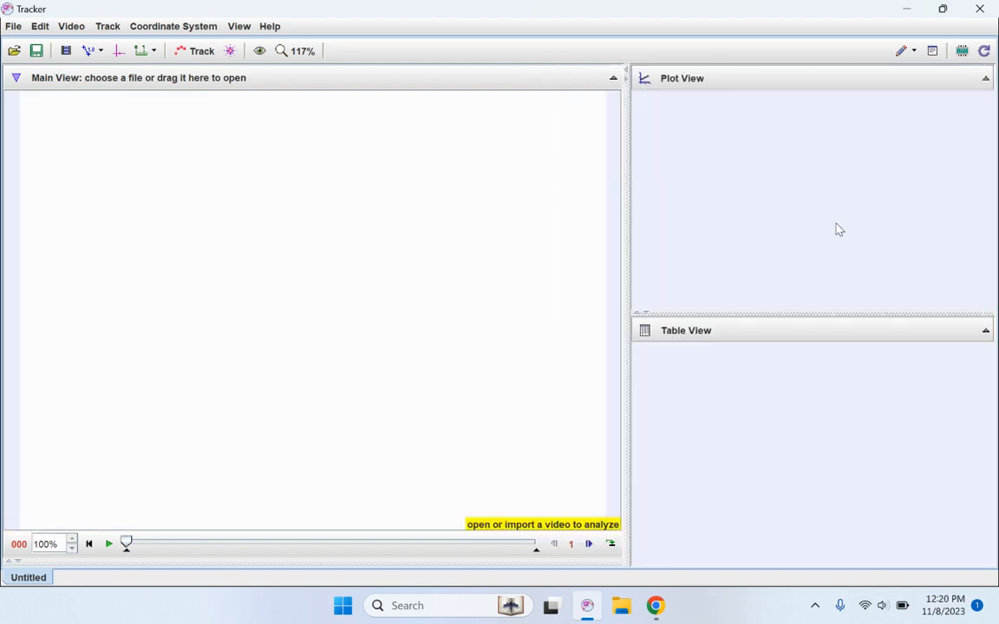
mouse_move(631, 274)
left_mouse_down()
mouse_move(656, 270)
mouse_move(621, 277)
left_mouse_up()
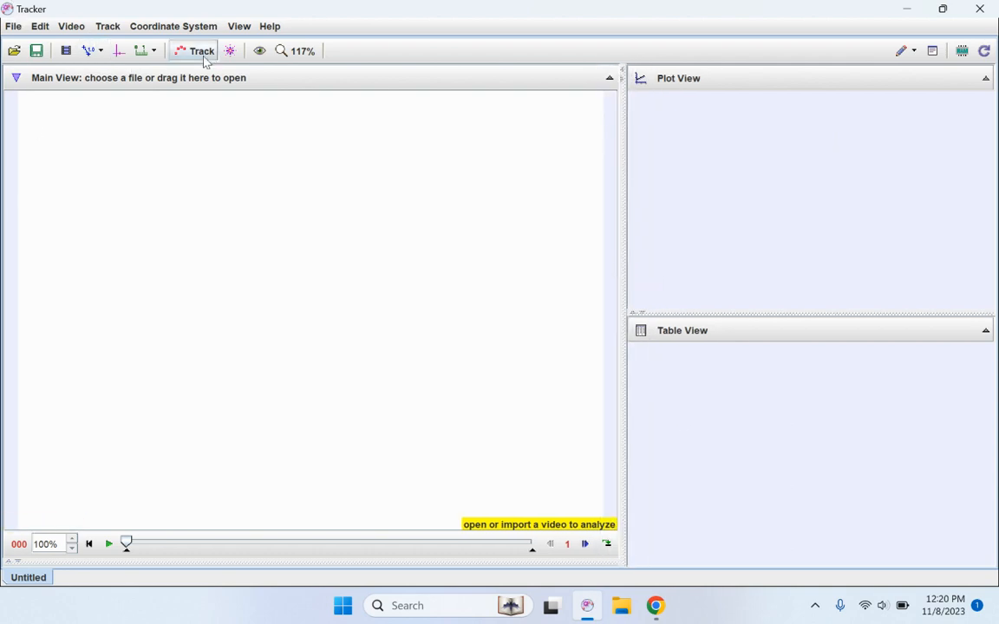
- Import Tracker Intro lesson Test Video.mov from the Downloads folder into the empty project
left_click(81, 30)
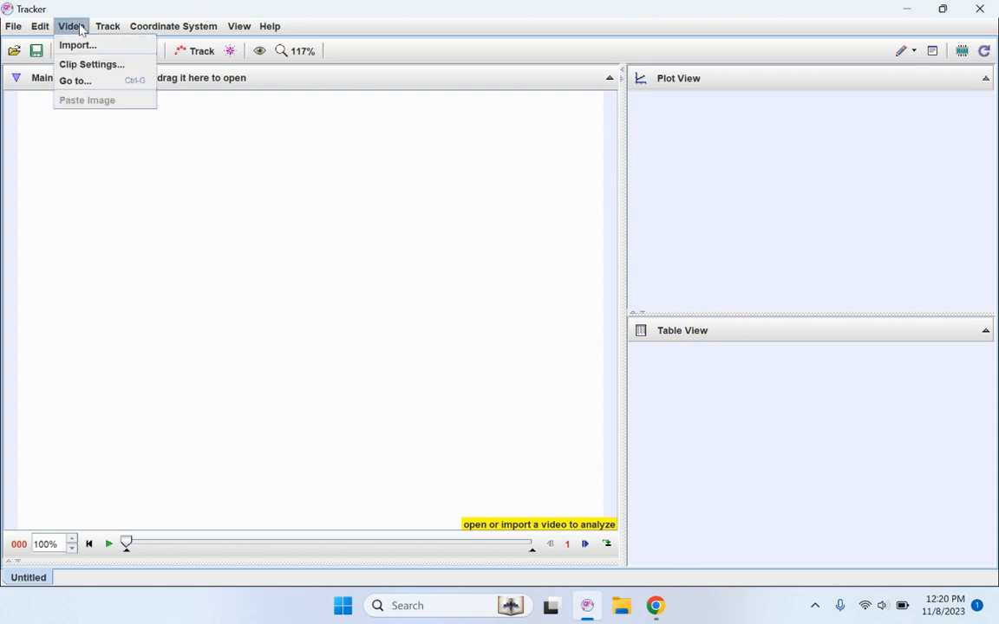
left_click(88, 54)
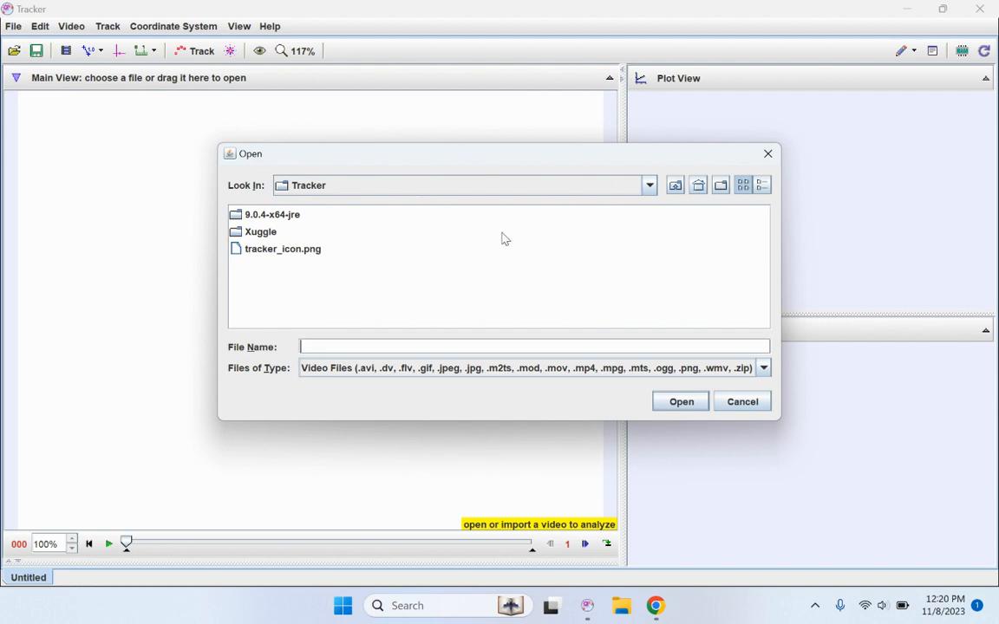
left_click(649, 186)
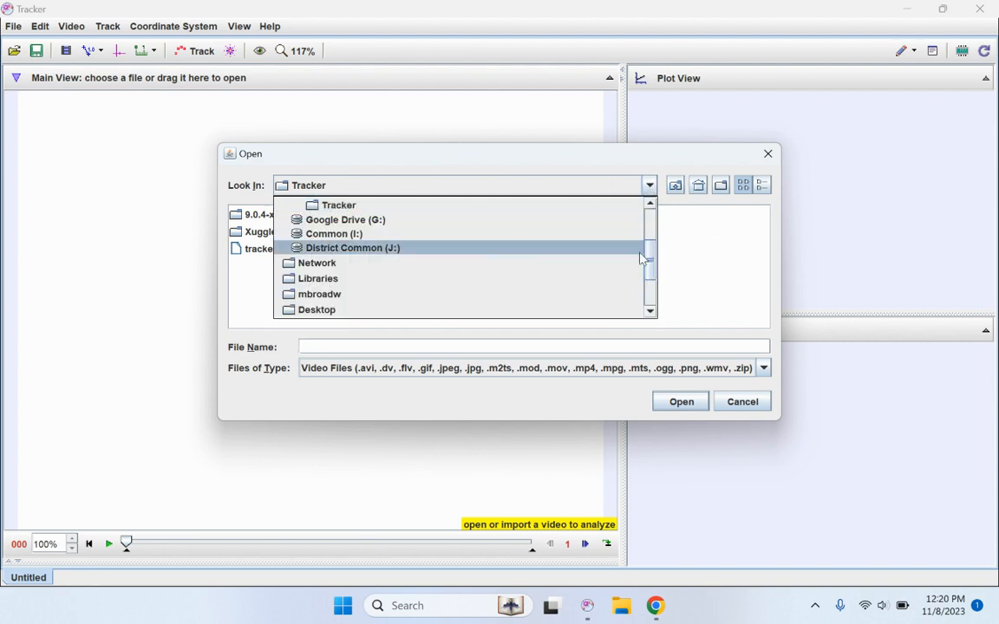
scroll(607, 254, "up", 2)
left_click(650, 187)
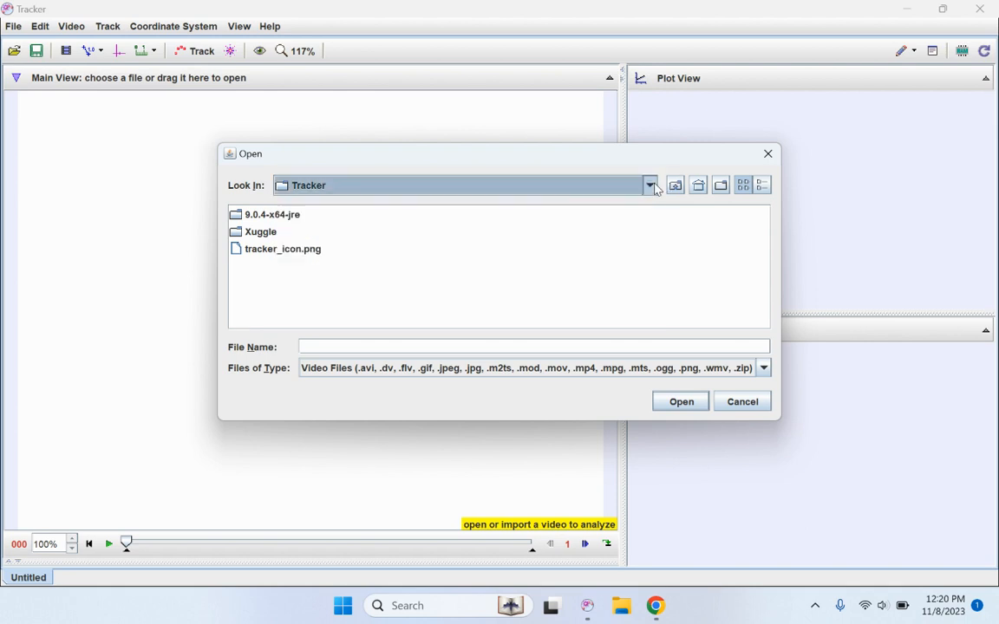
left_click(650, 186)
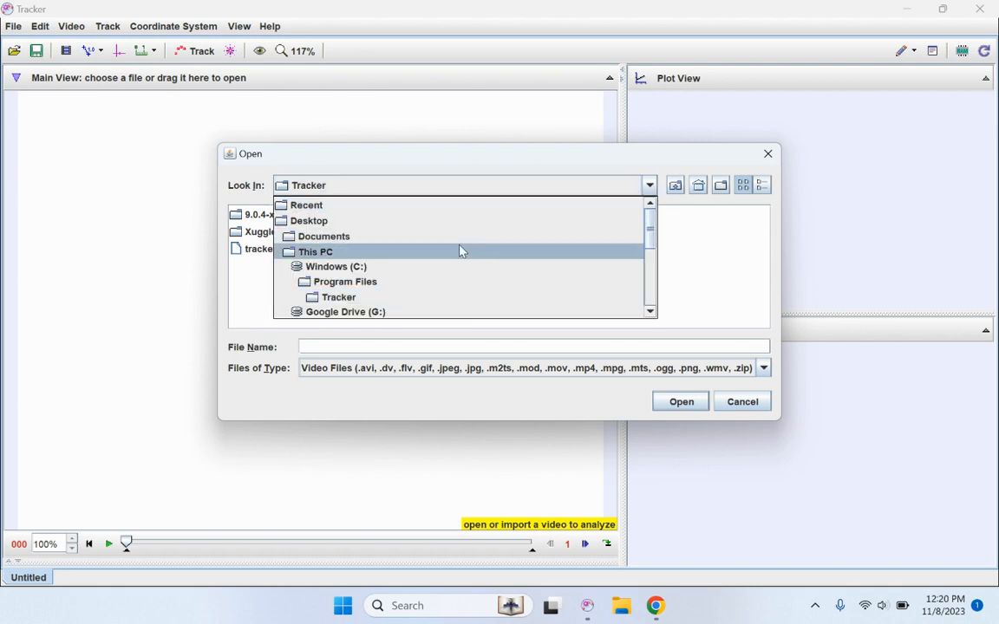
scroll(460, 252, "down", 4)
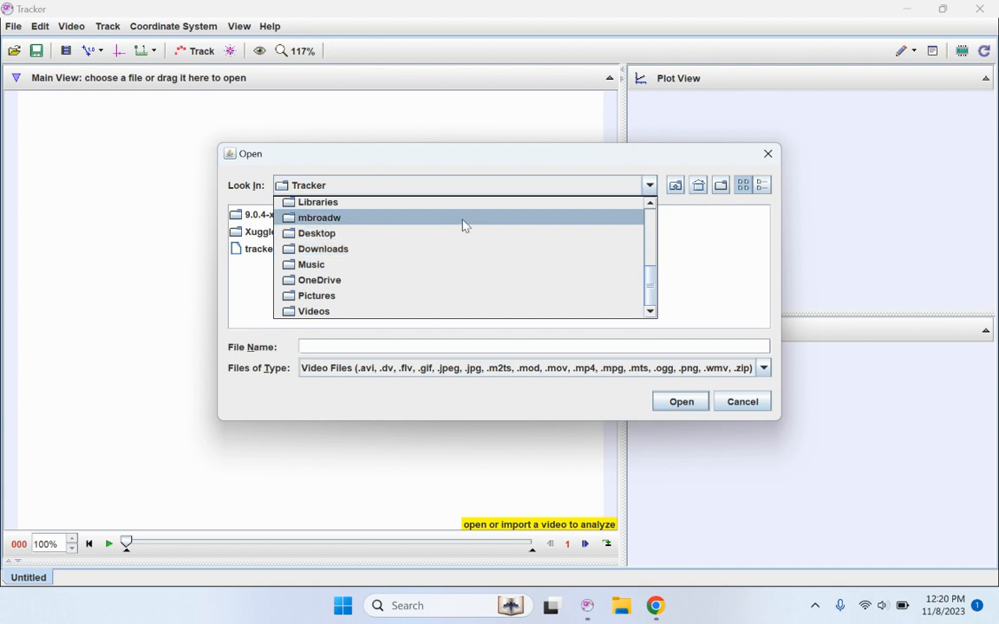
left_click(455, 258)
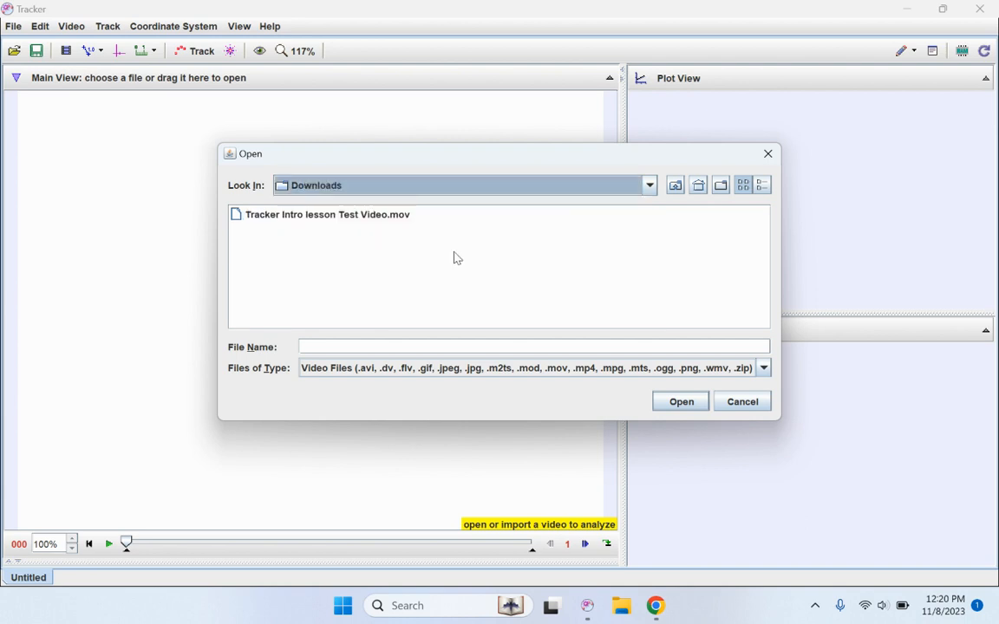
left_click(324, 217)
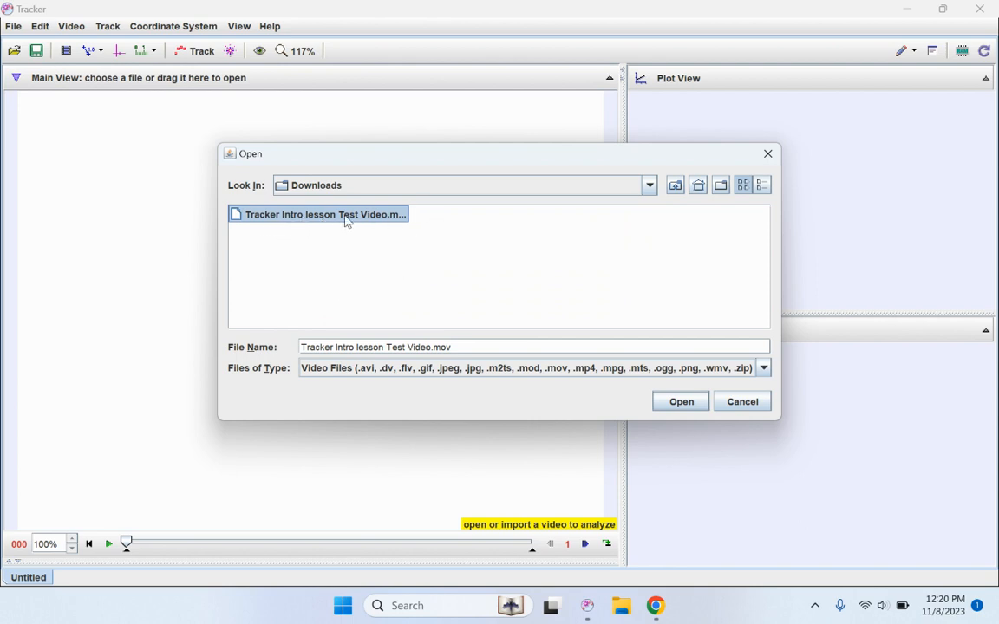
left_click(694, 409)
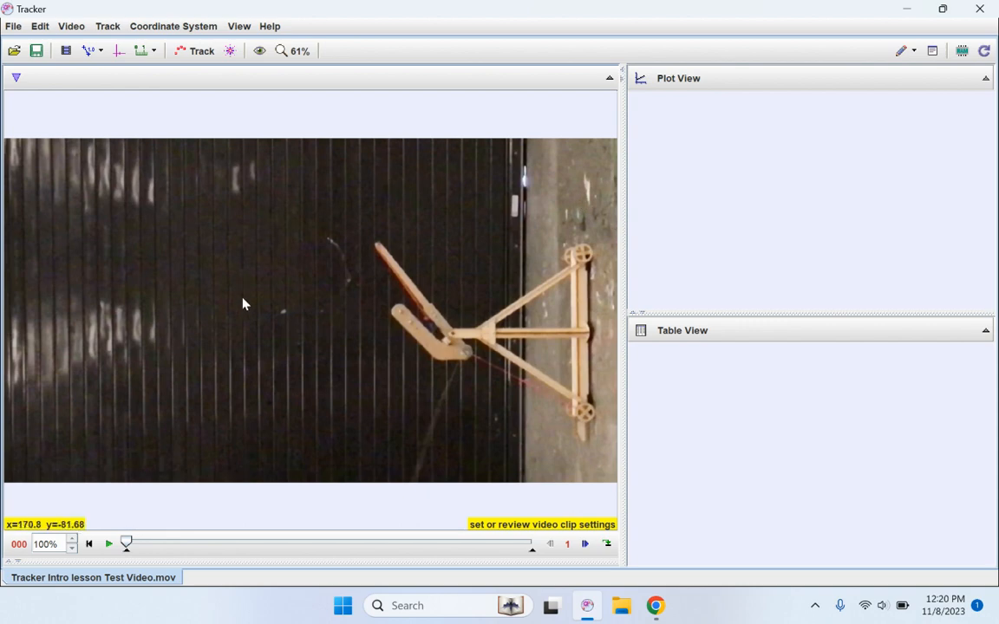
- Add a Rotate filter set to -90° so the trebuchet stands upright in the video
right_click(228, 202)
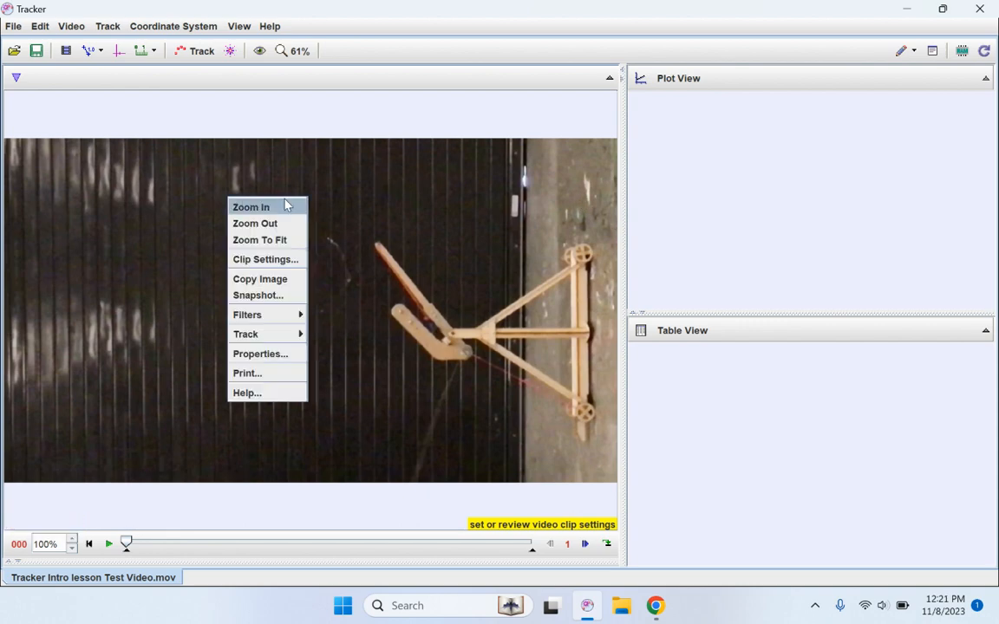
mouse_move(295, 313)
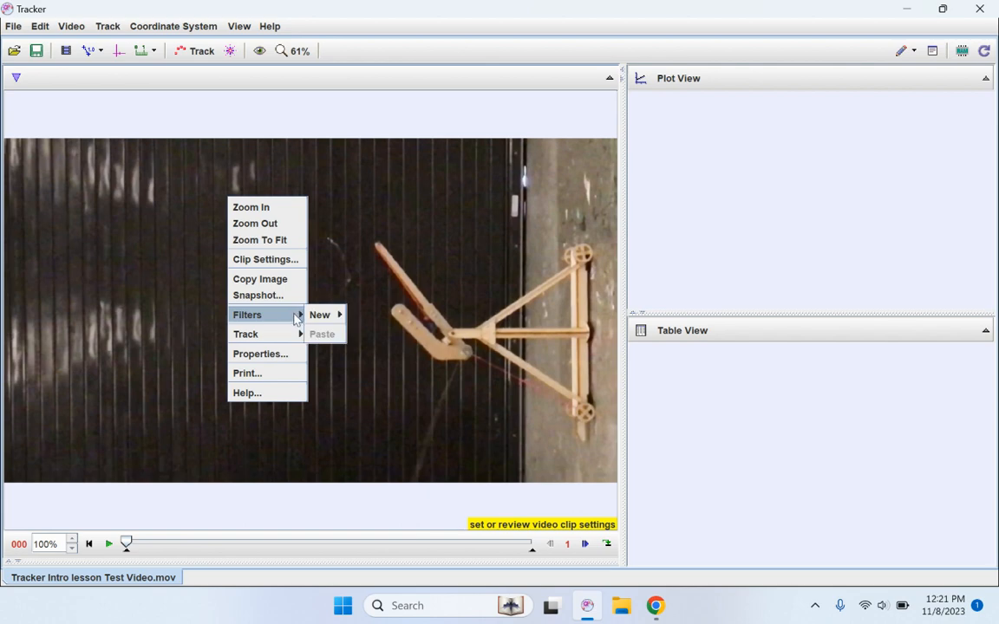
mouse_move(336, 318)
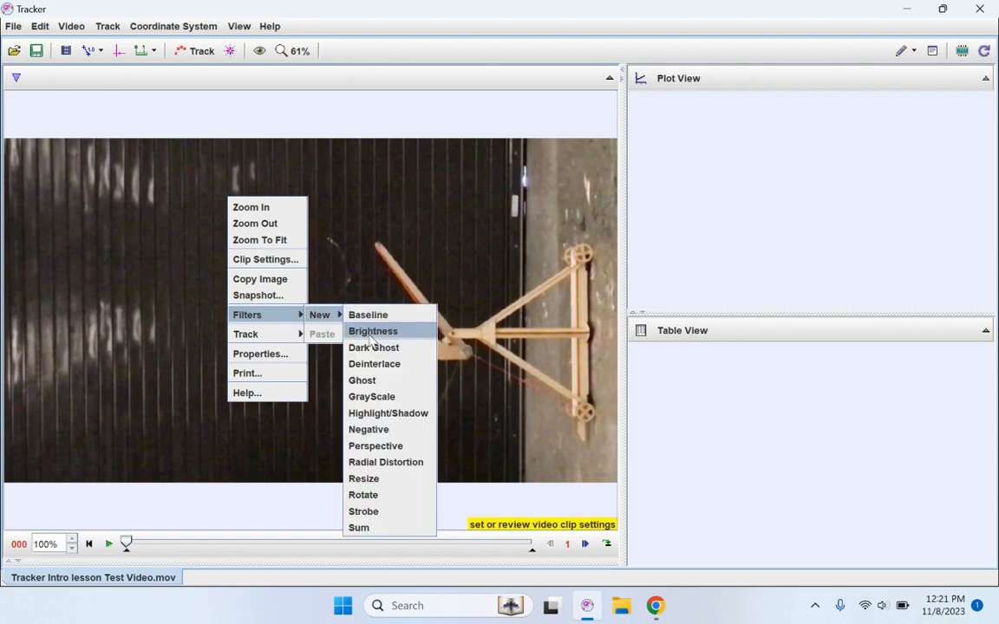
left_click(417, 500)
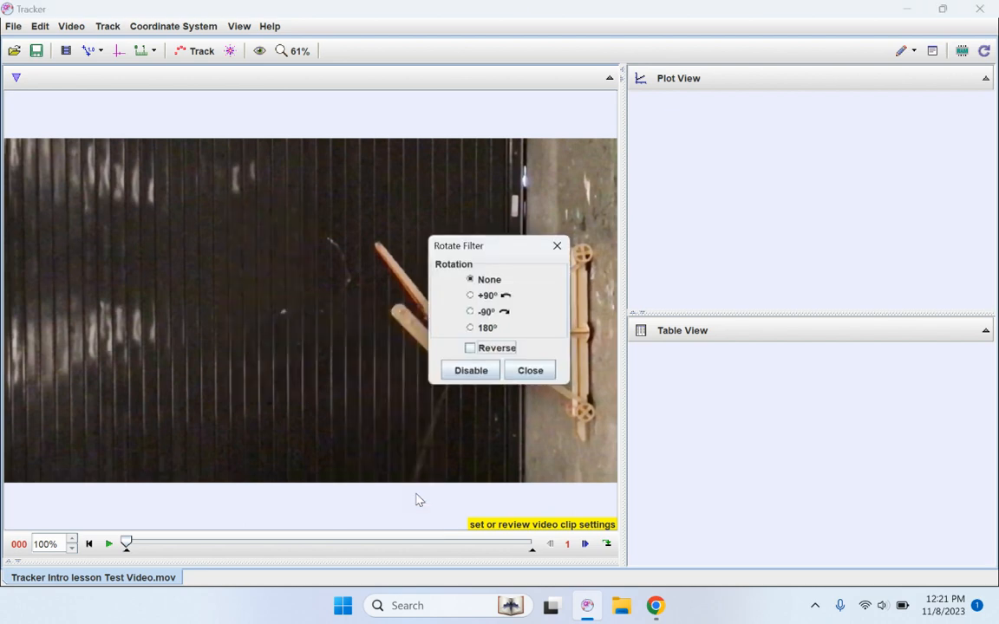
left_click(487, 312)
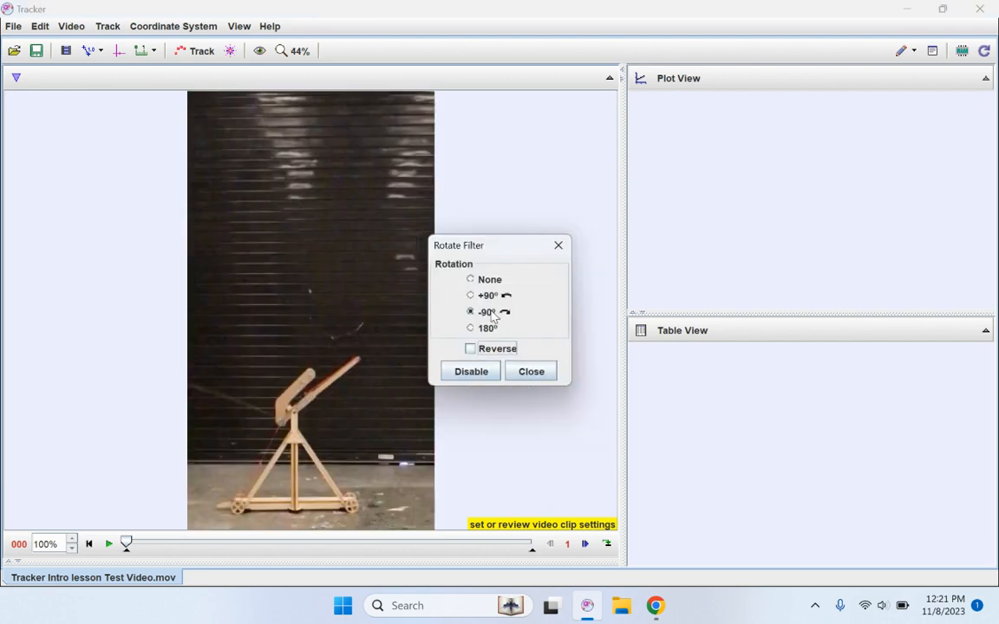
left_click(532, 373)
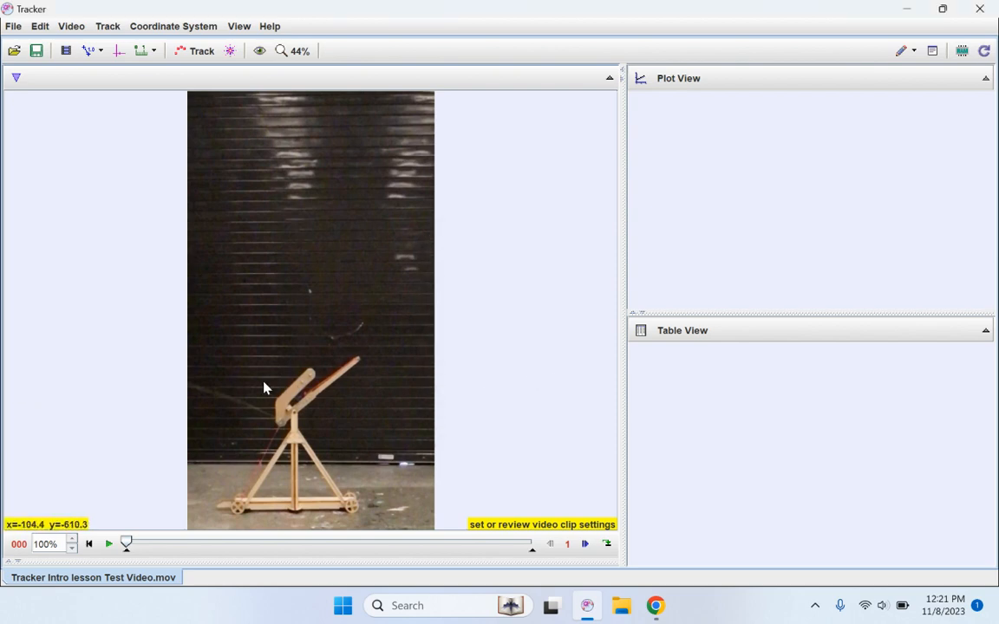
- Play the rotated trebuchet video to check the launch and return it to the first frame
left_click(109, 544)
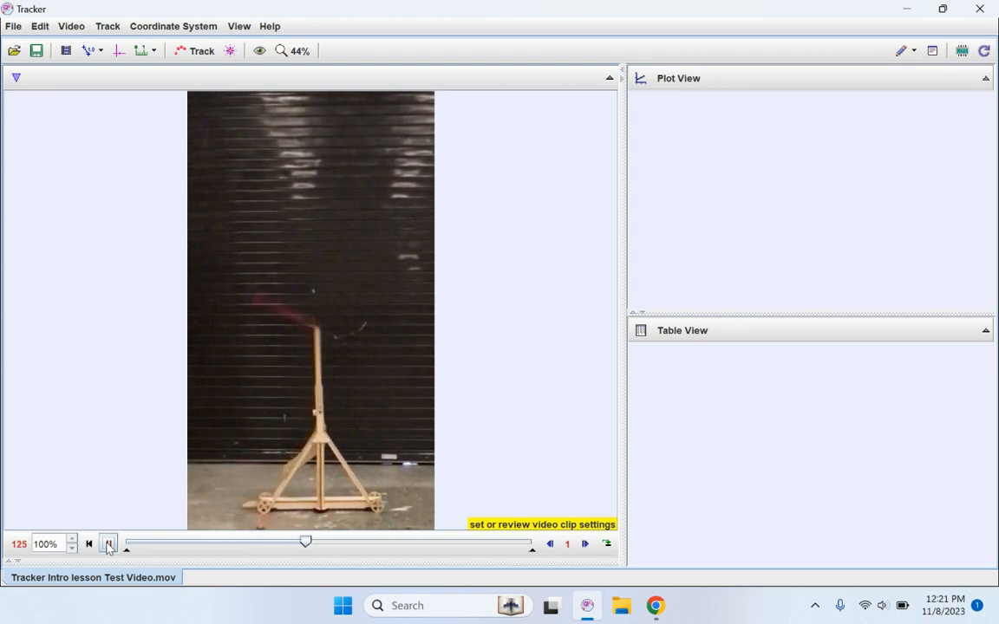
left_click(108, 545)
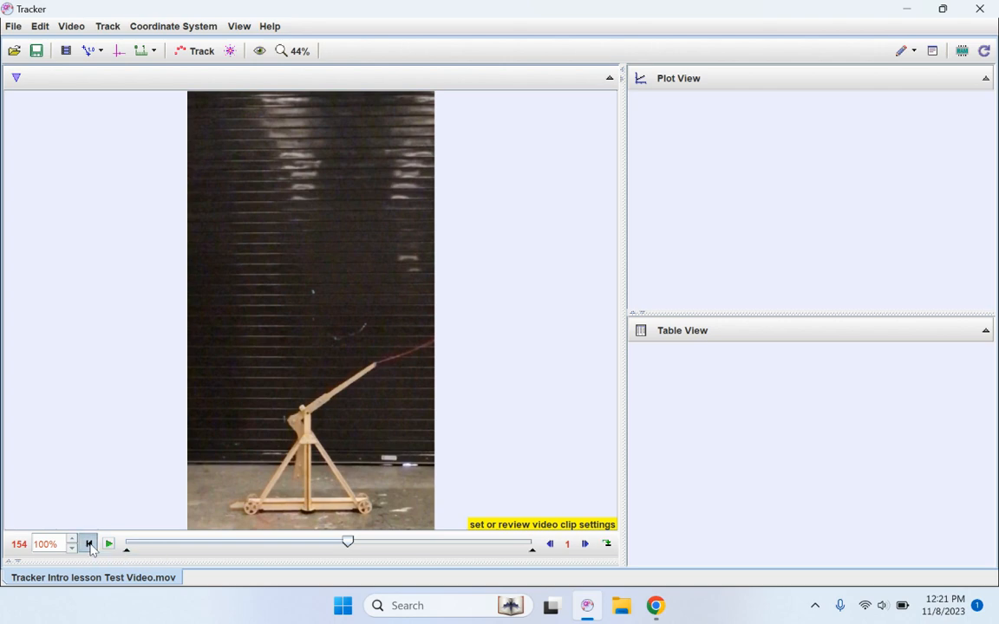
left_click(89, 544)
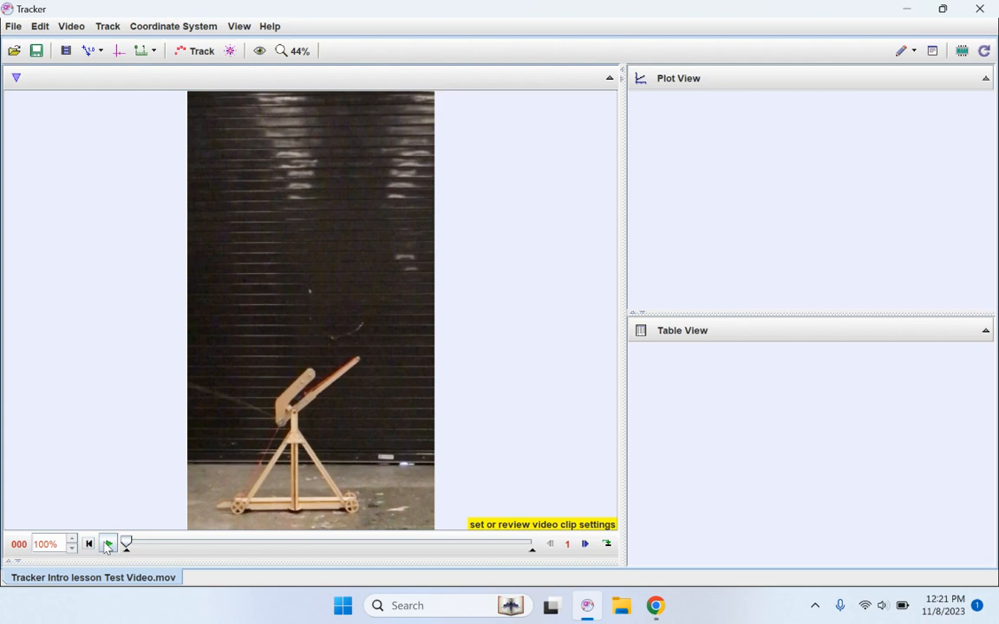
- Play the video briefly, stop at frame 33 just before the launch, and set it as the clip's start frame
left_click(107, 545)
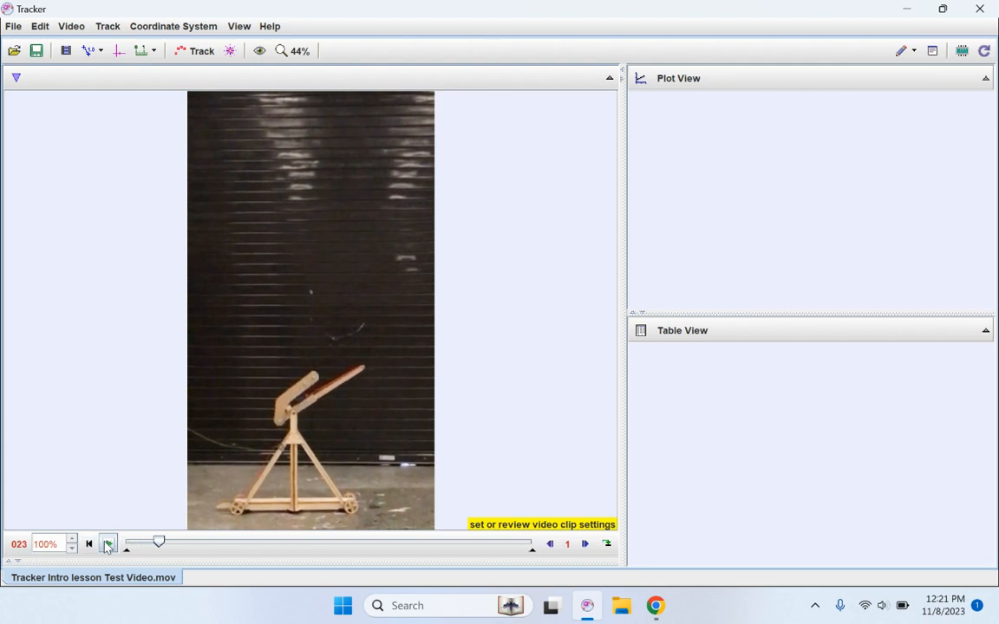
left_click(108, 544)
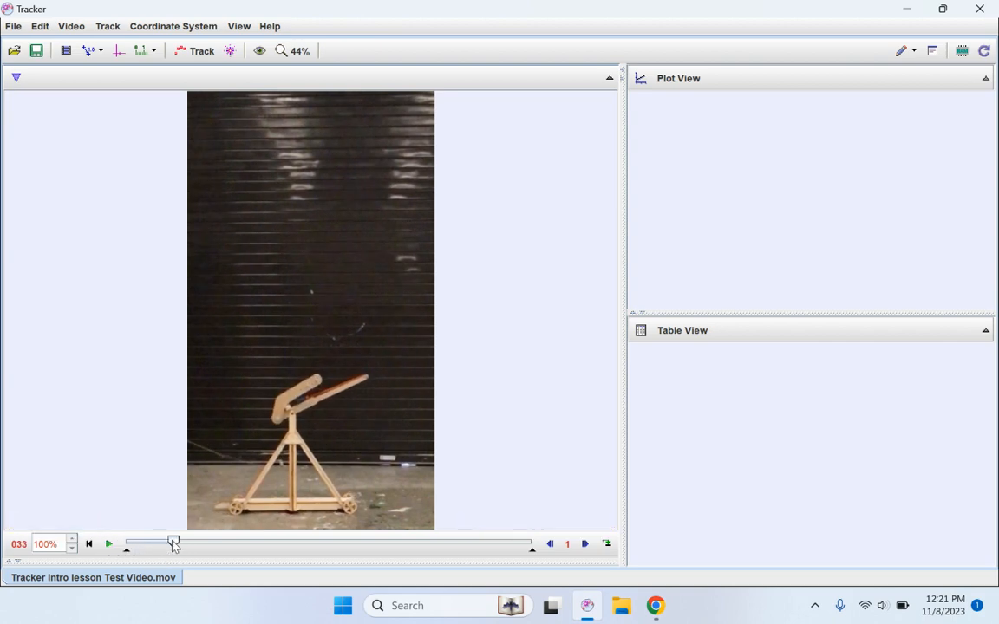
right_click(172, 545)
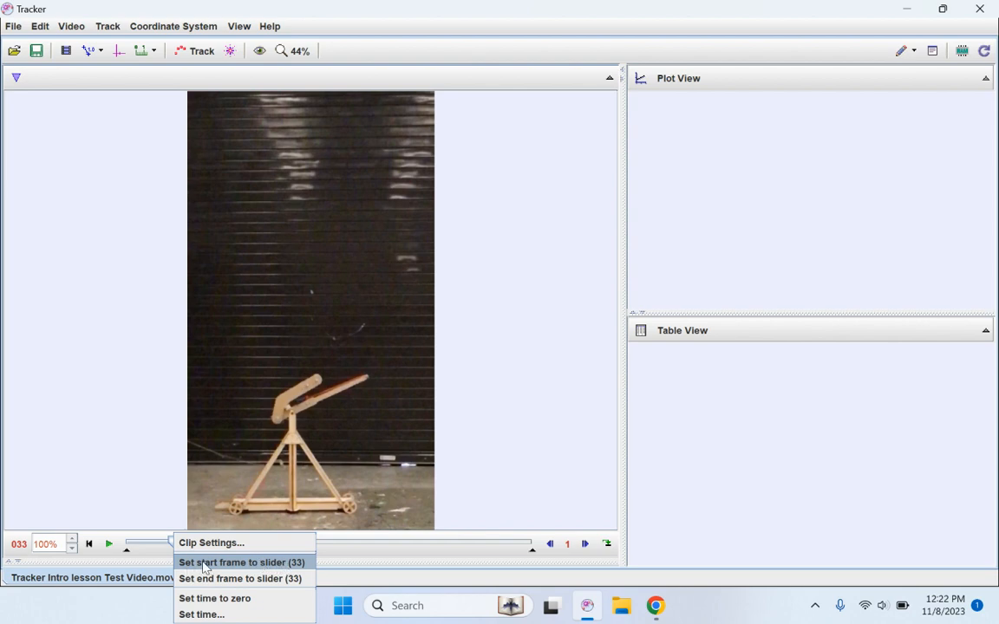
left_click(249, 569)
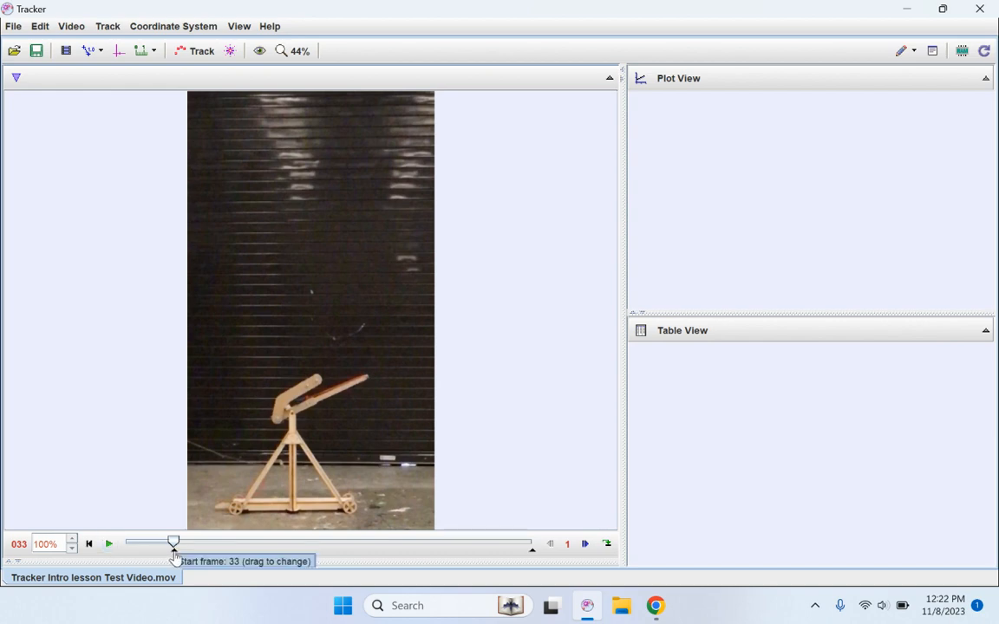
- Play the launch to frame 134, set it as the clip's end frame, and return to the start of the clip
left_click(109, 544)
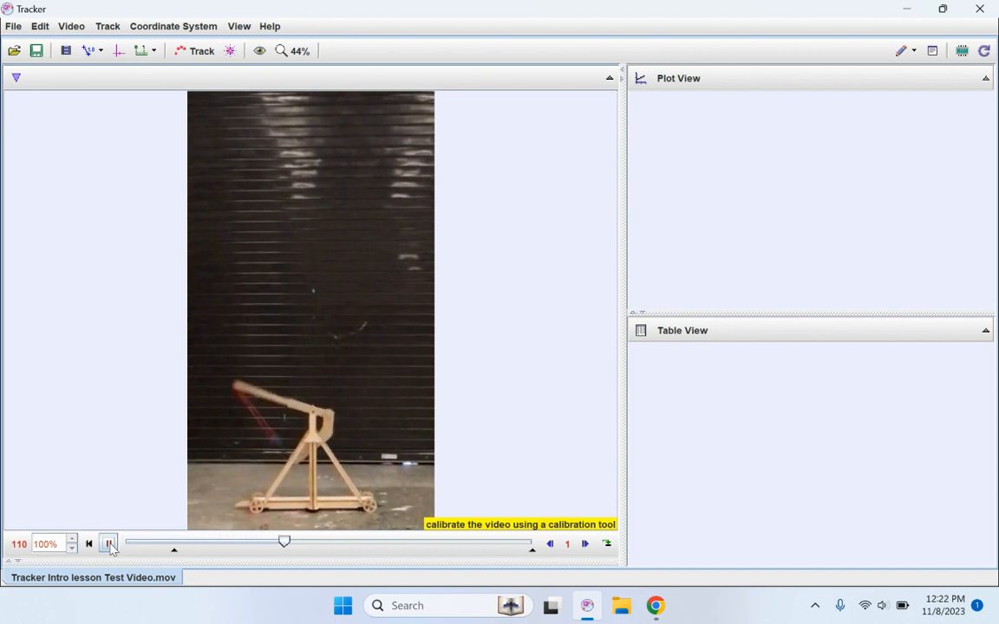
left_click(108, 544)
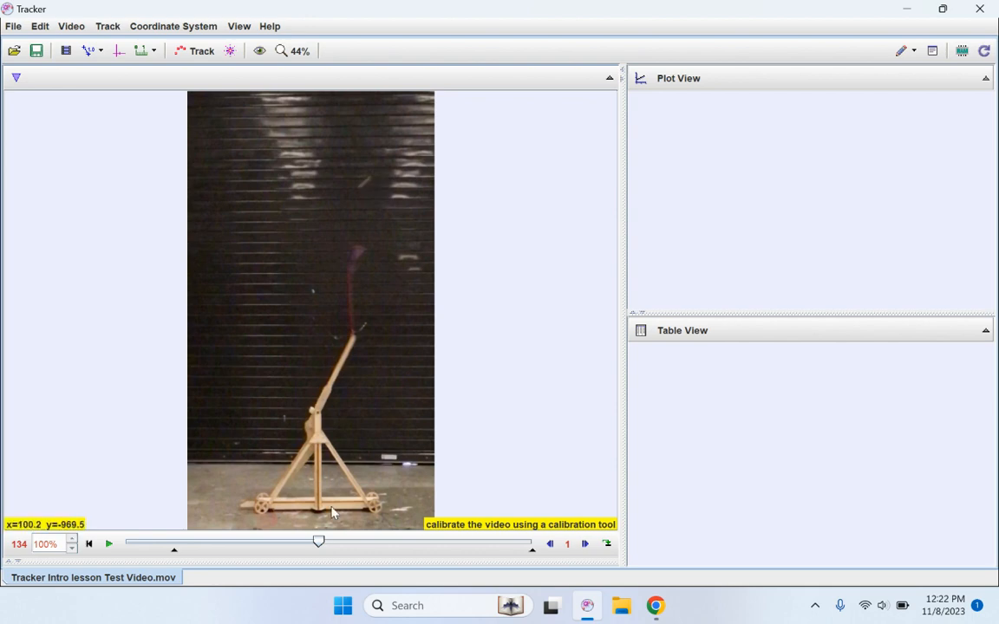
right_click(321, 544)
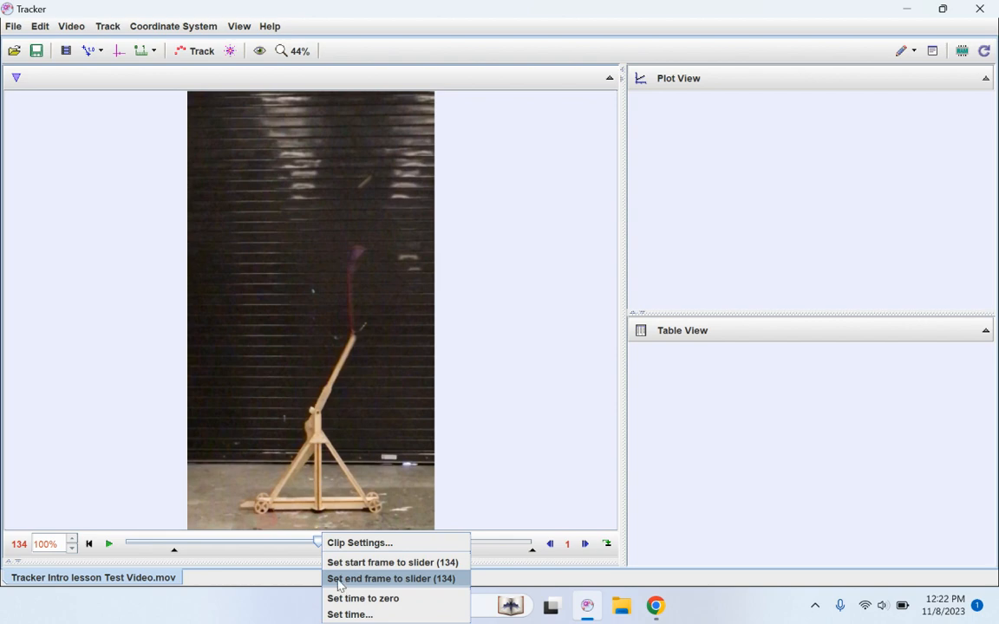
left_click(437, 587)
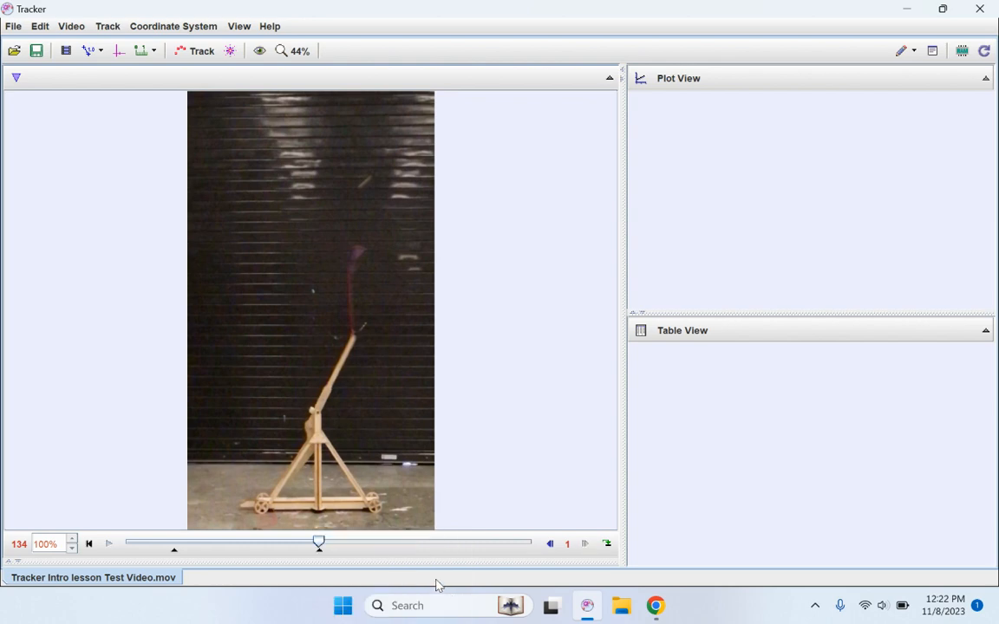
left_click(88, 544)
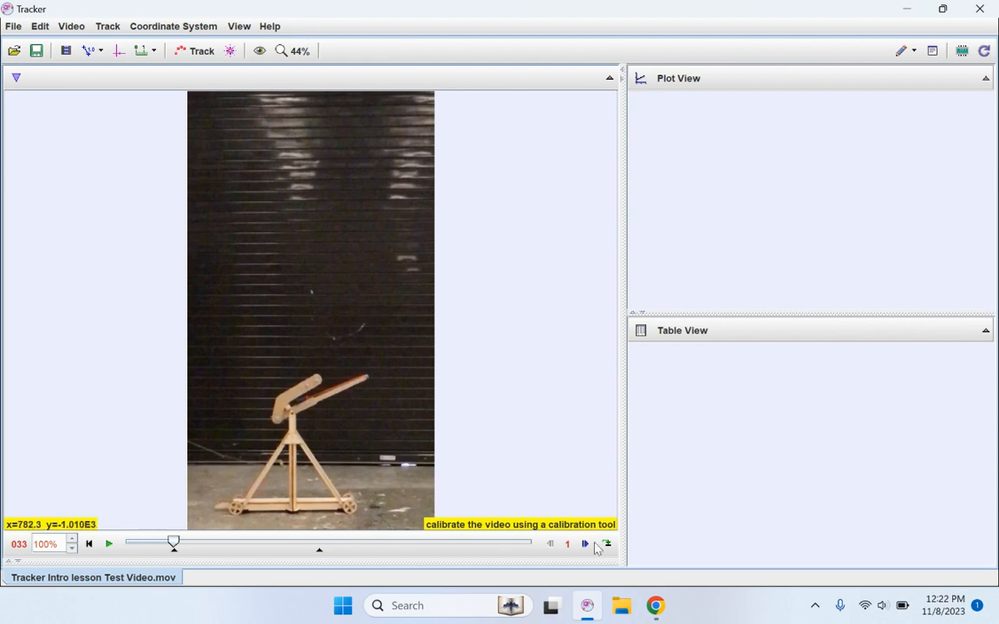
- Switch to the Schoology assignment in Chrome, open the embedded Tracker Training 2021 video on YouTube, and mute it
mouse_move(659, 611)
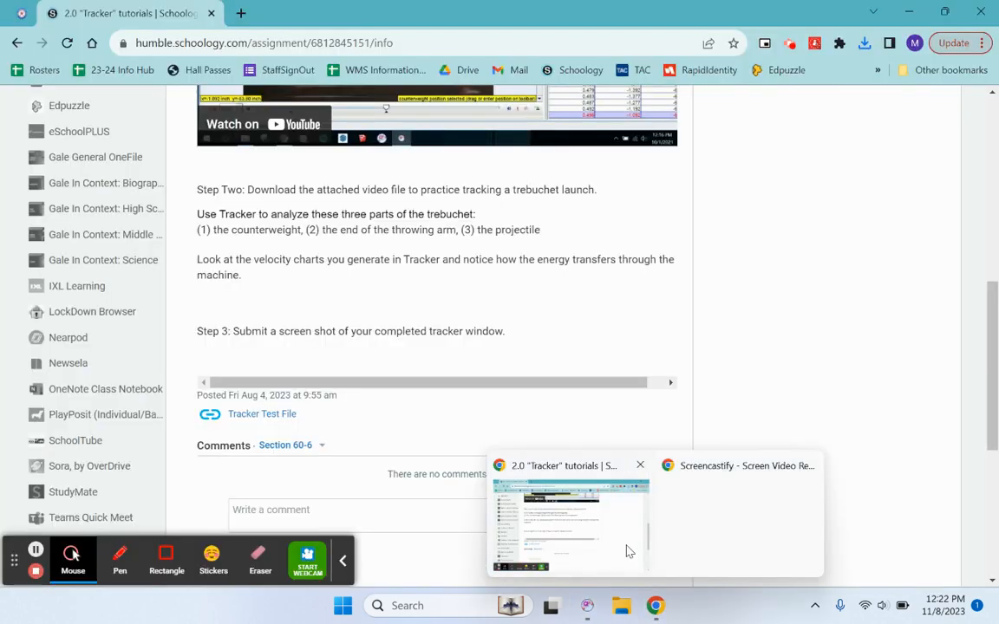
left_click(629, 551)
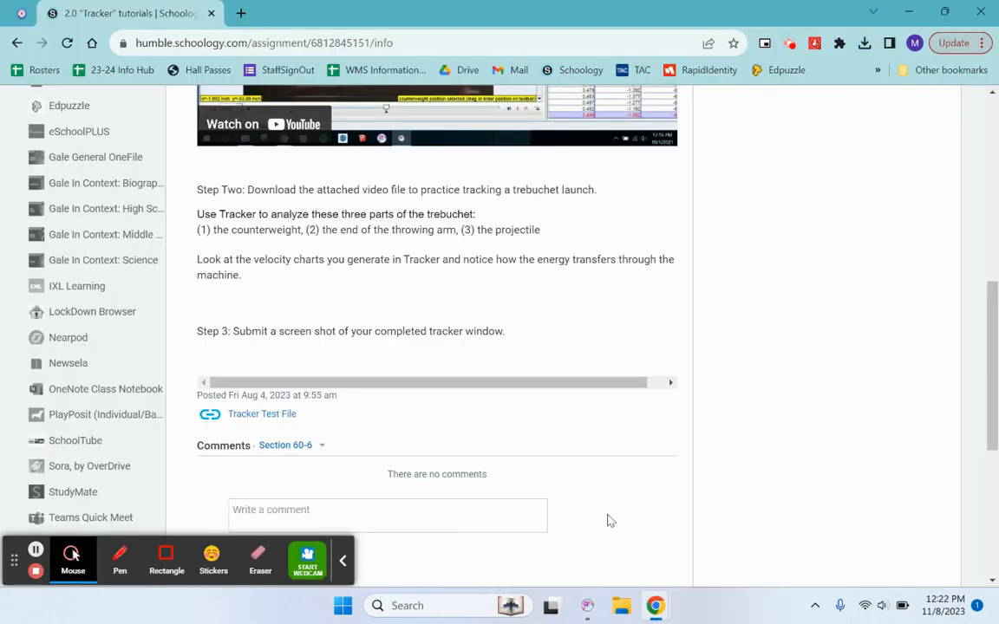
scroll(352, 314, "up", 5)
scroll(461, 453, "down", 1)
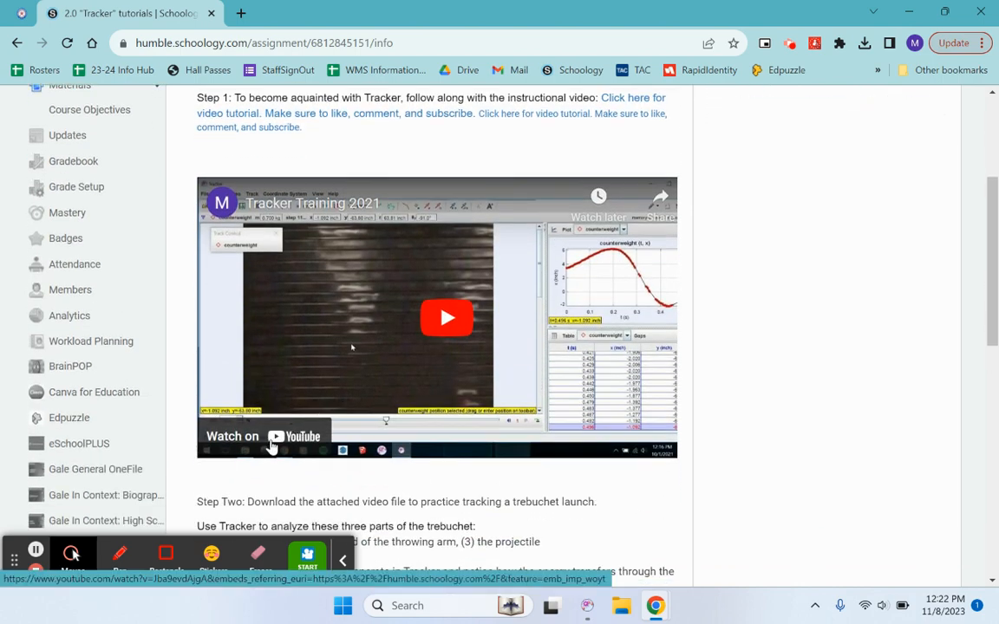
left_click(272, 446)
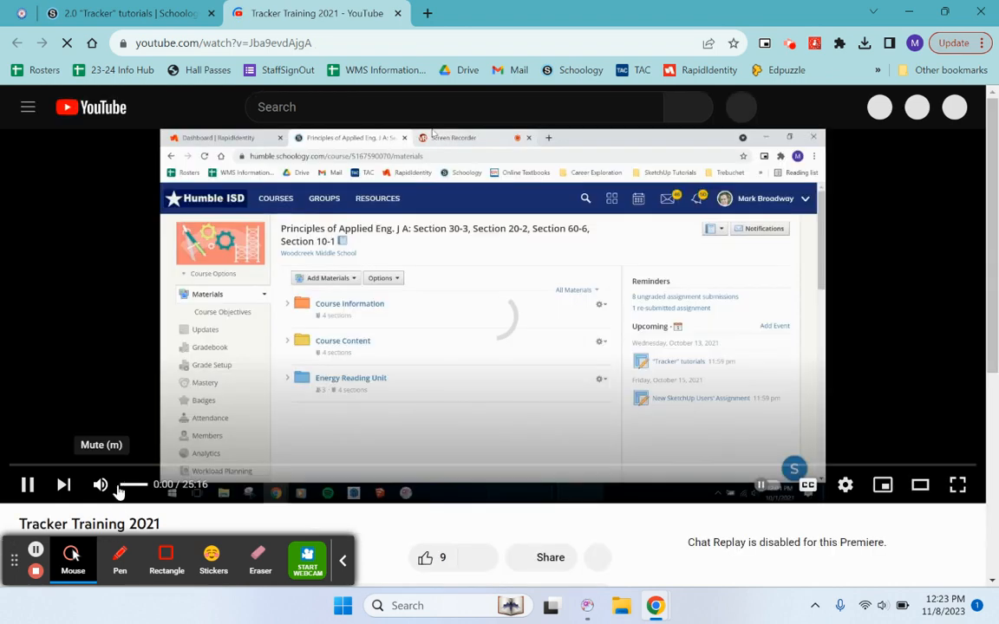
left_click(118, 490)
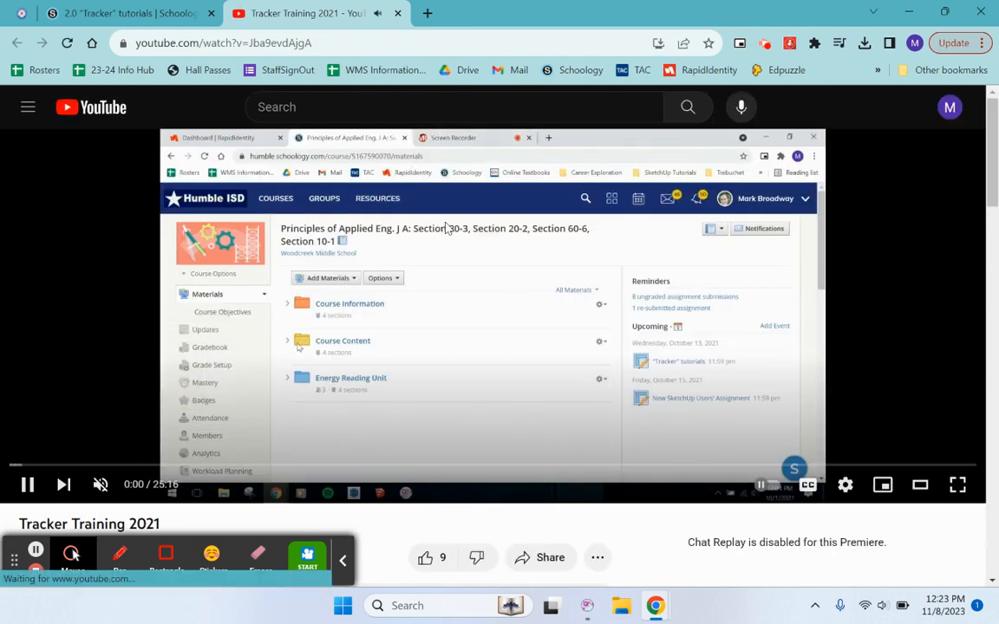
- Show the tutorial in a floating picture-in-picture window and reposition it, close the YouTube page, and switch back to Tracker
right_click(446, 225)
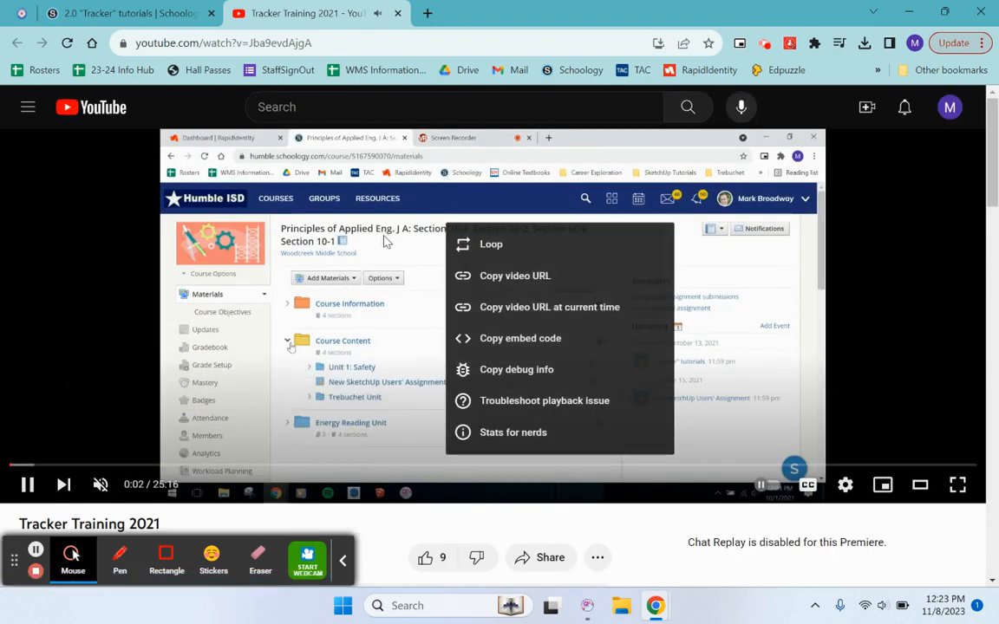
right_click(350, 242)
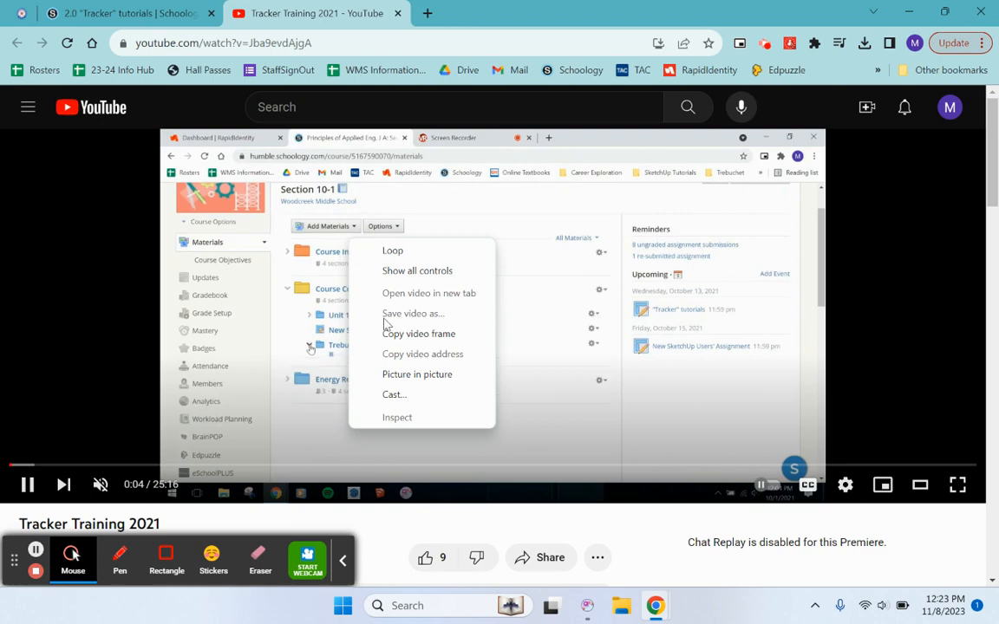
left_click(405, 374)
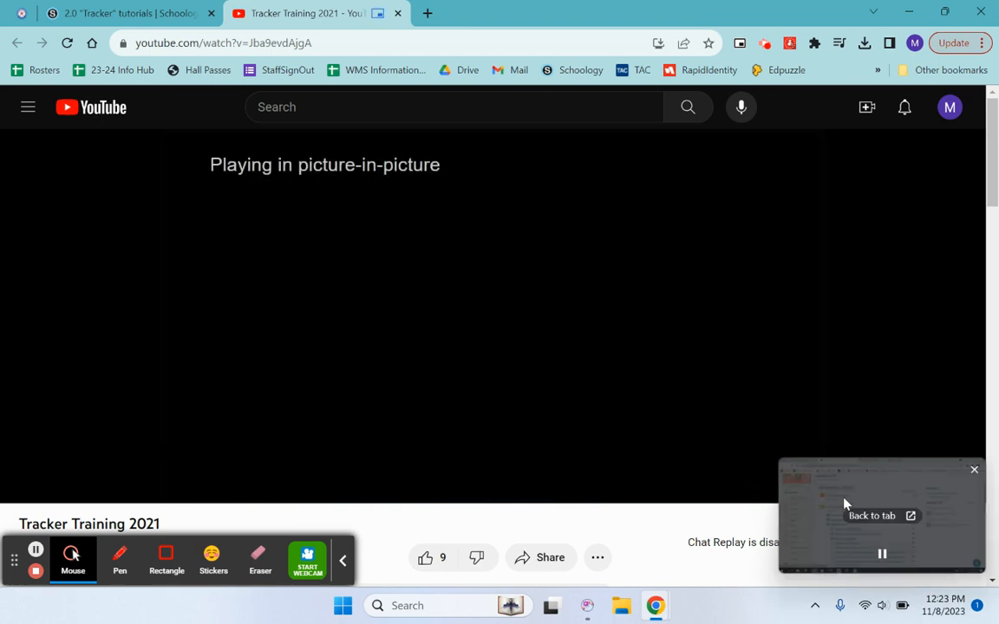
left_click_drag(854, 498, 772, 339)
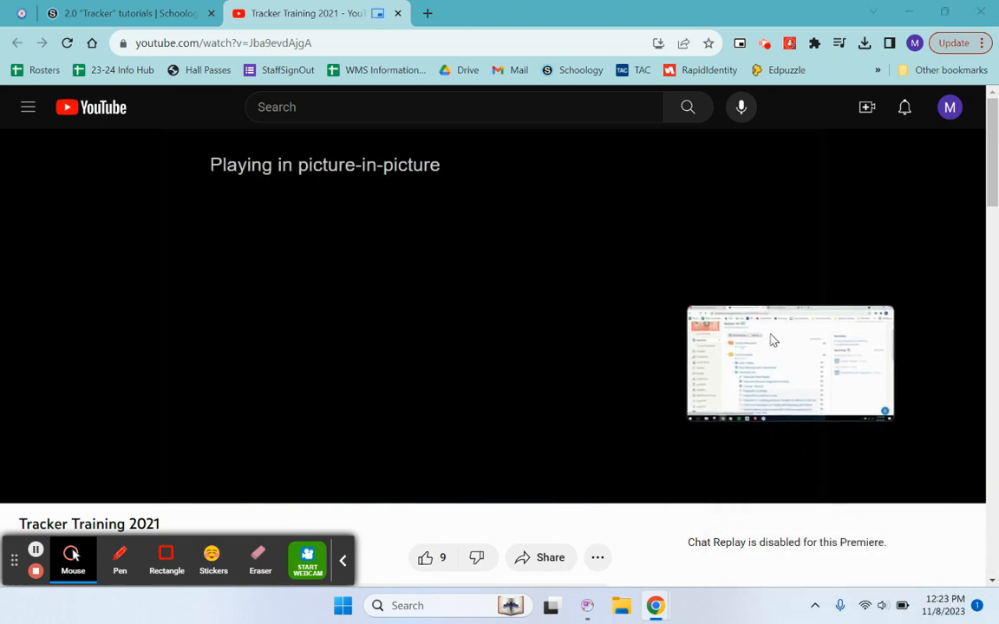
left_click(397, 13)
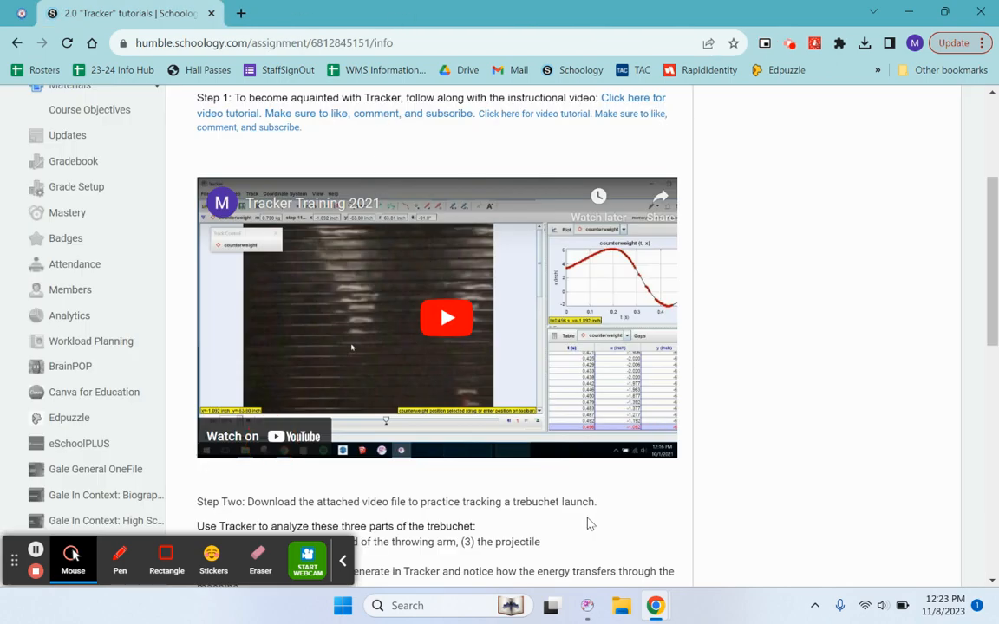
left_click(587, 605)
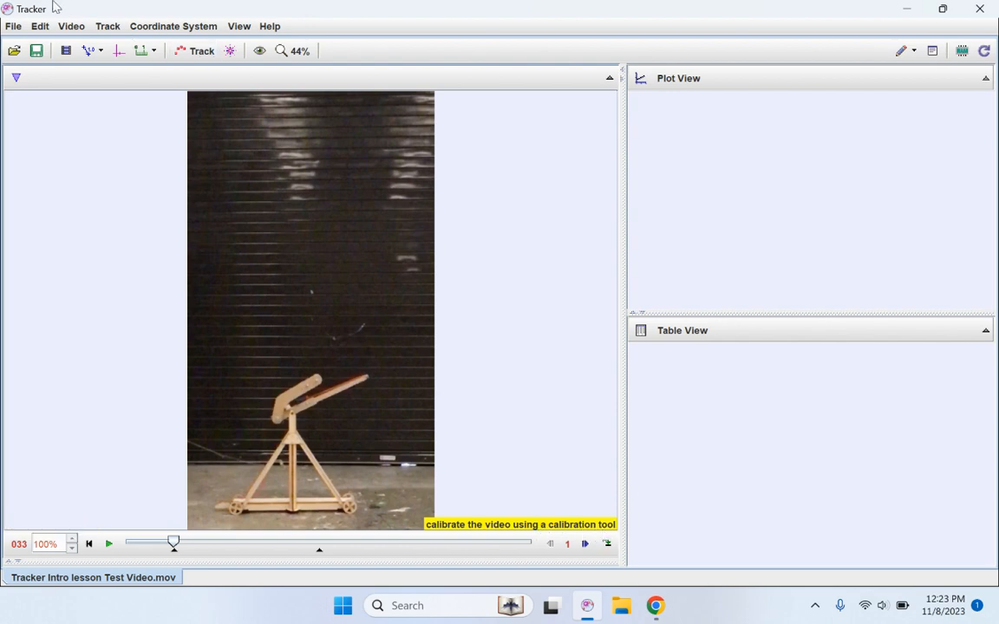
- Create a new calibration stick and place its two ends on the wheels at either end of the trebuchet's base
left_click(90, 52)
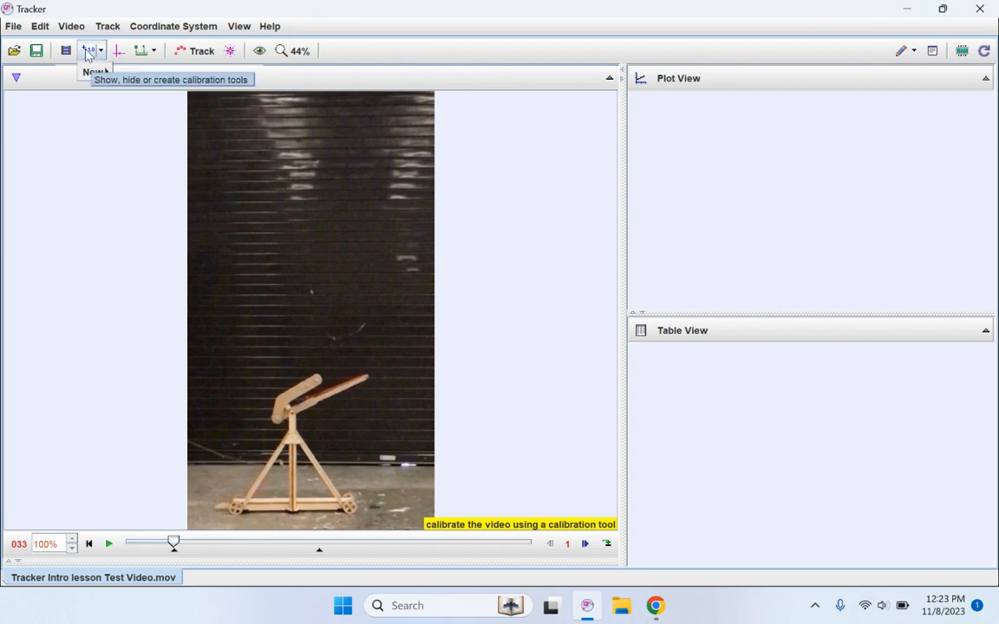
mouse_move(98, 73)
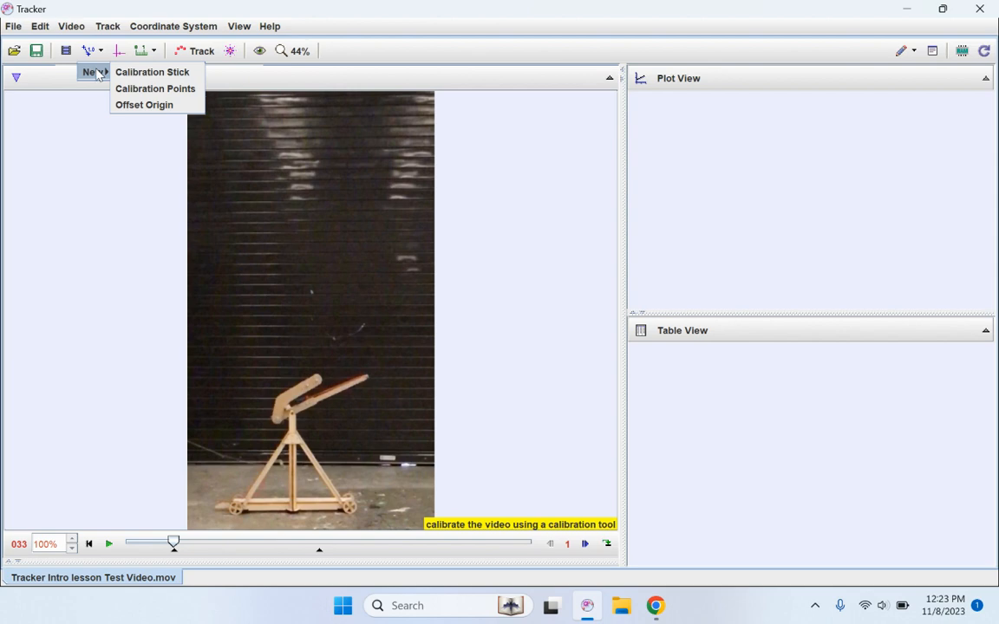
left_click(164, 78)
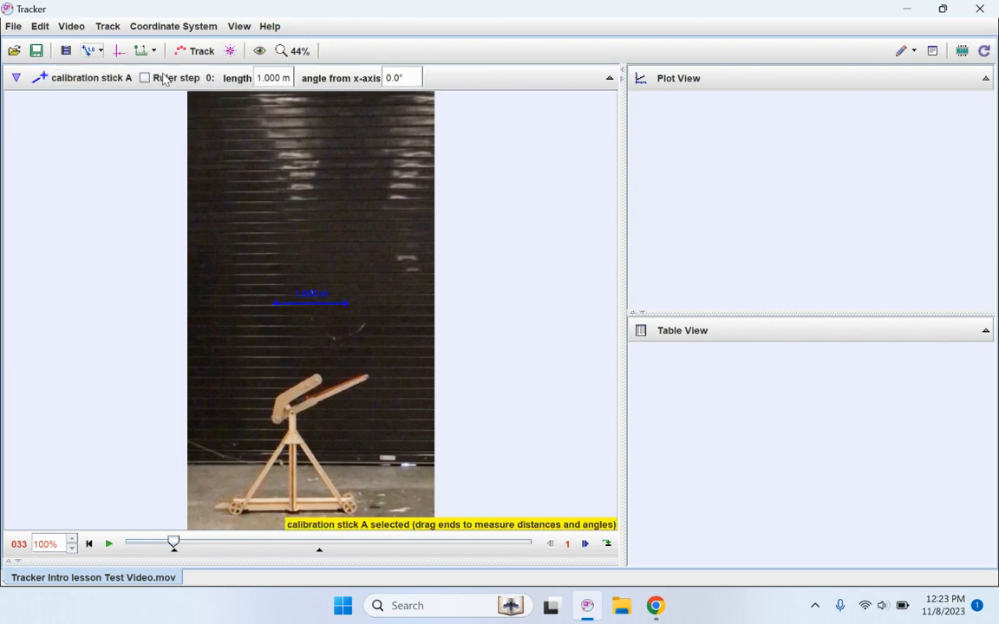
left_click(324, 311)
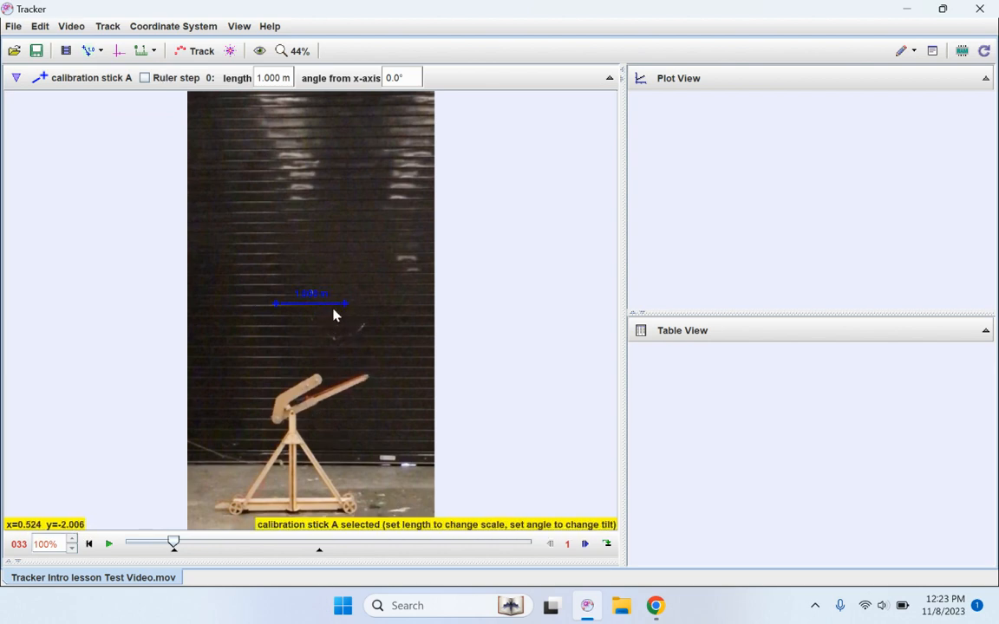
left_click_drag(334, 314, 350, 510)
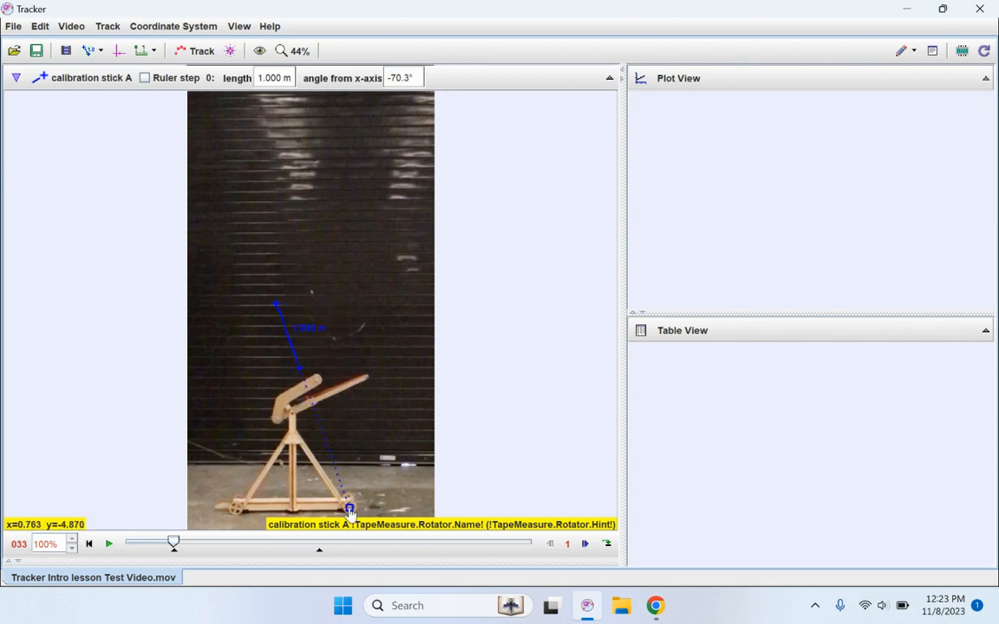
left_click_drag(276, 306, 237, 510)
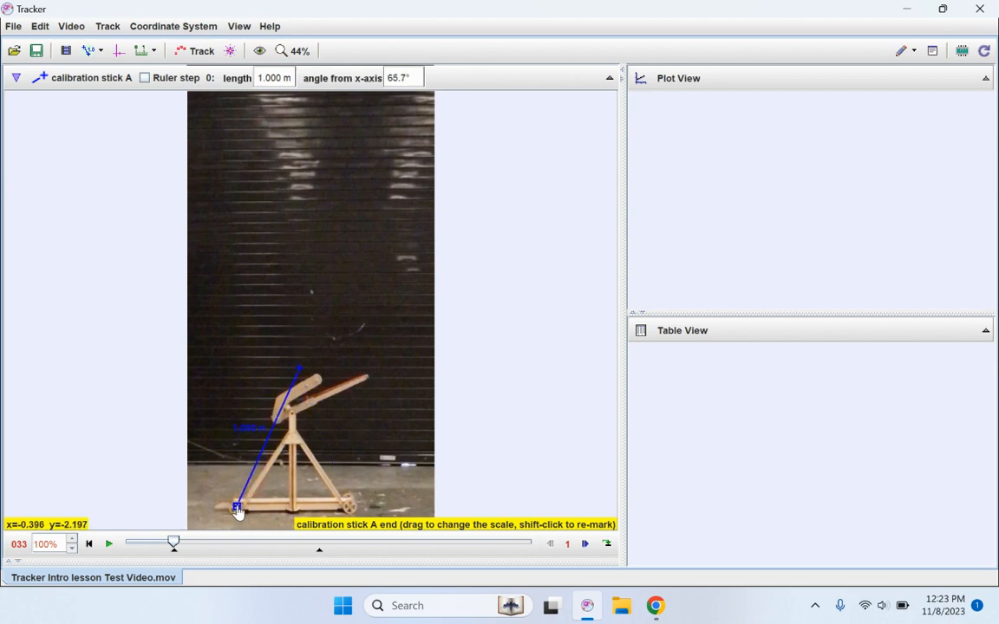
left_click_drag(301, 375, 350, 509)
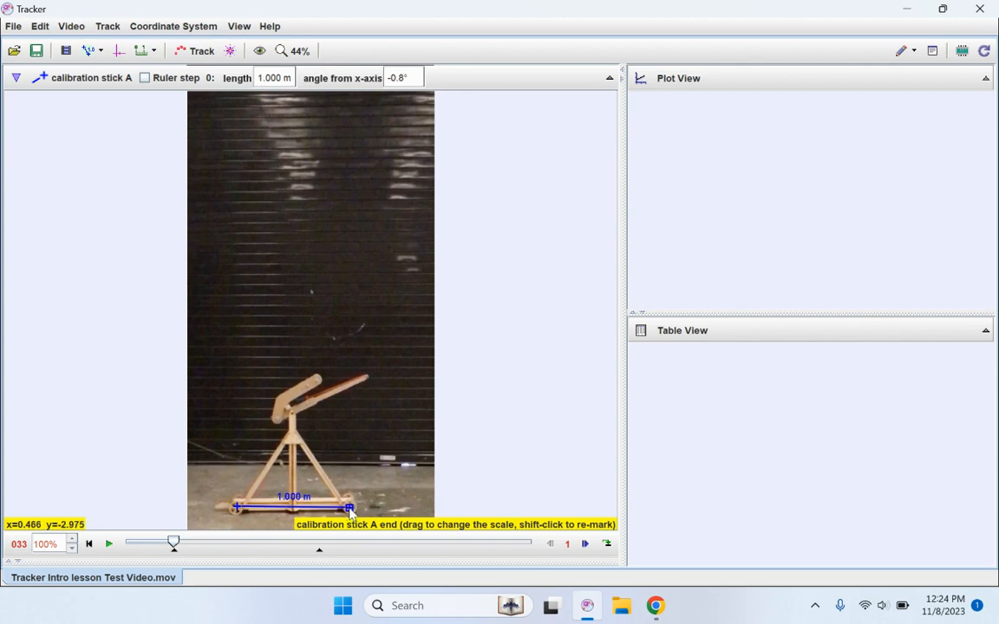
- Fine-tune both ends of the calibration stick so they sit on the centres of the trebuchet's front and rear wheels
scroll(295, 501, "up", 2)
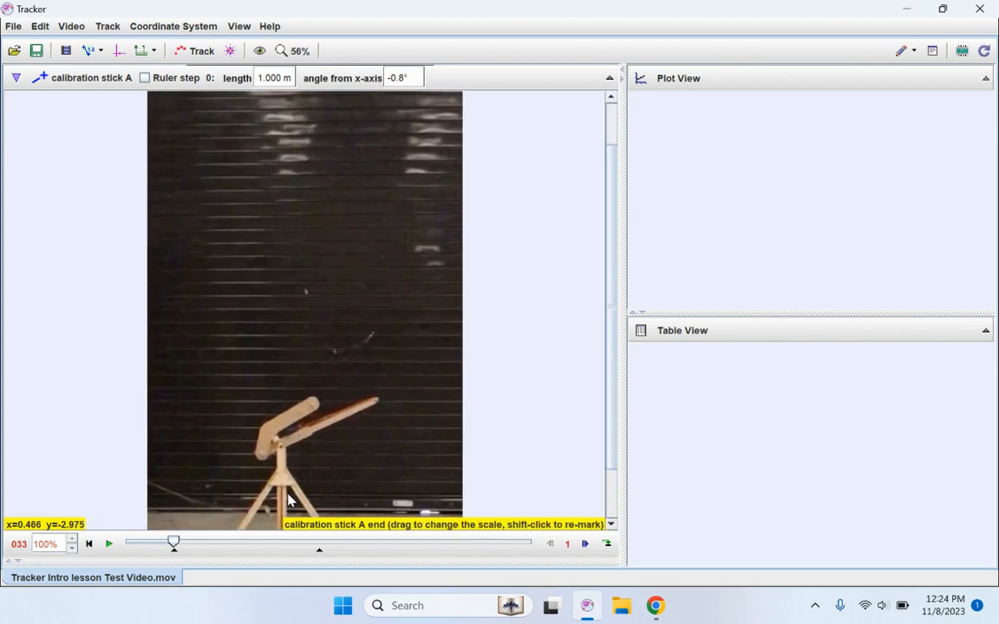
scroll(289, 500, "up", 5)
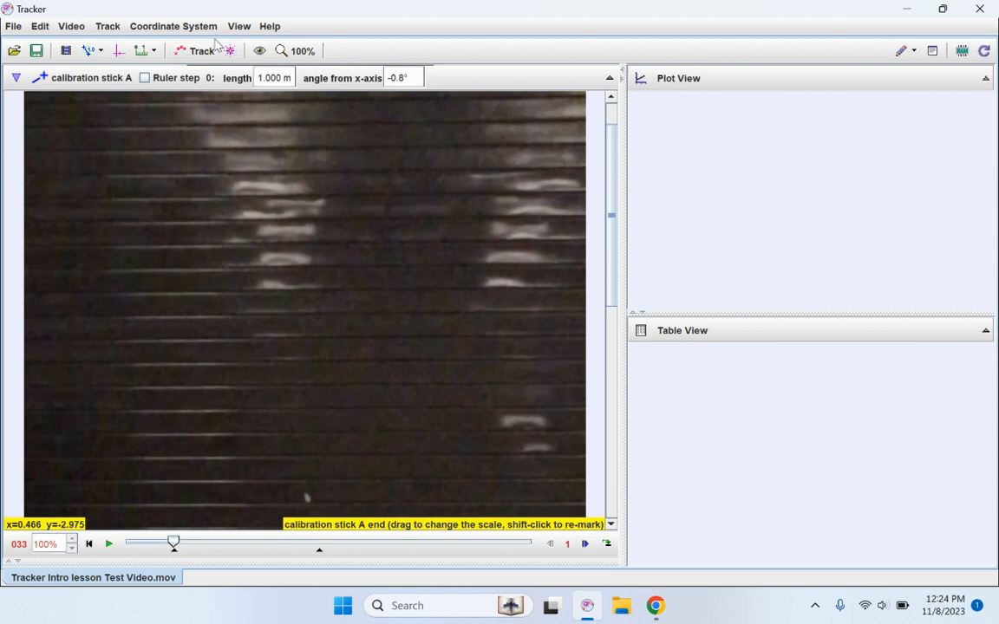
left_click(297, 54)
left_click(295, 72)
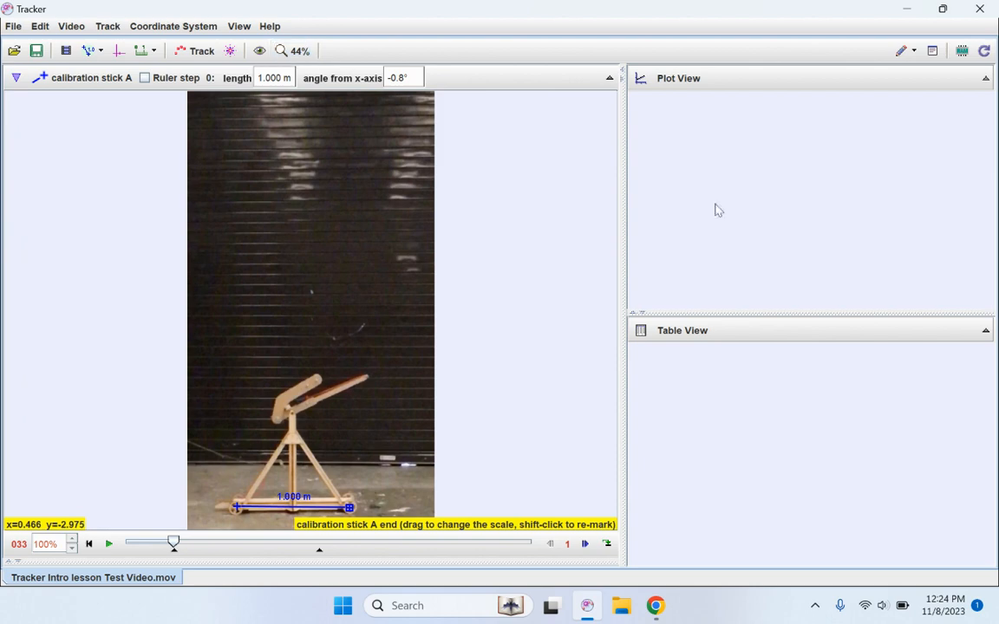
scroll(460, 381, "up", 8)
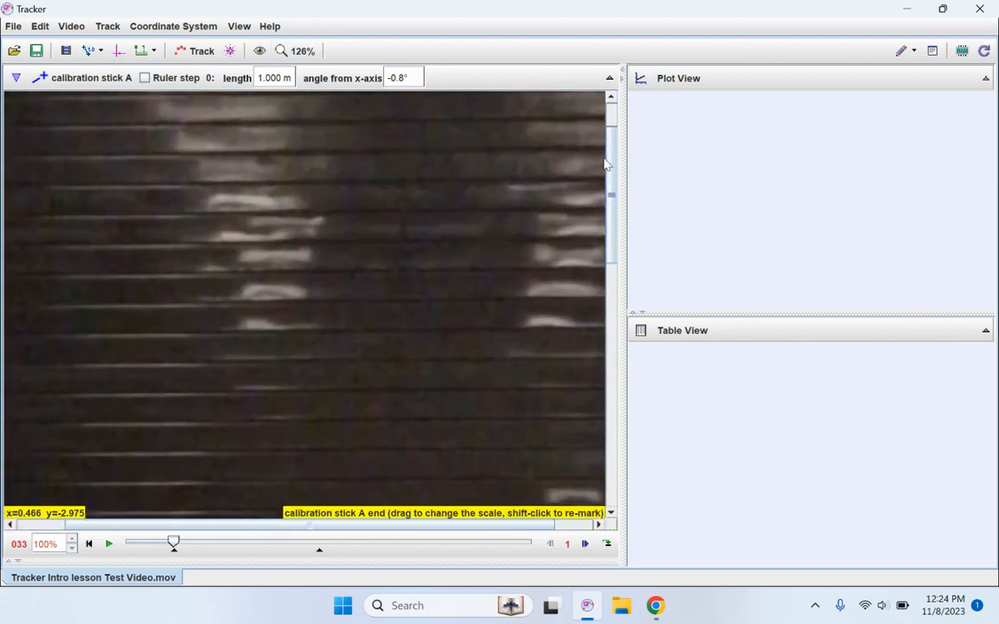
left_click_drag(412, 440, 405, 215)
left_click_drag(401, 410, 411, 259)
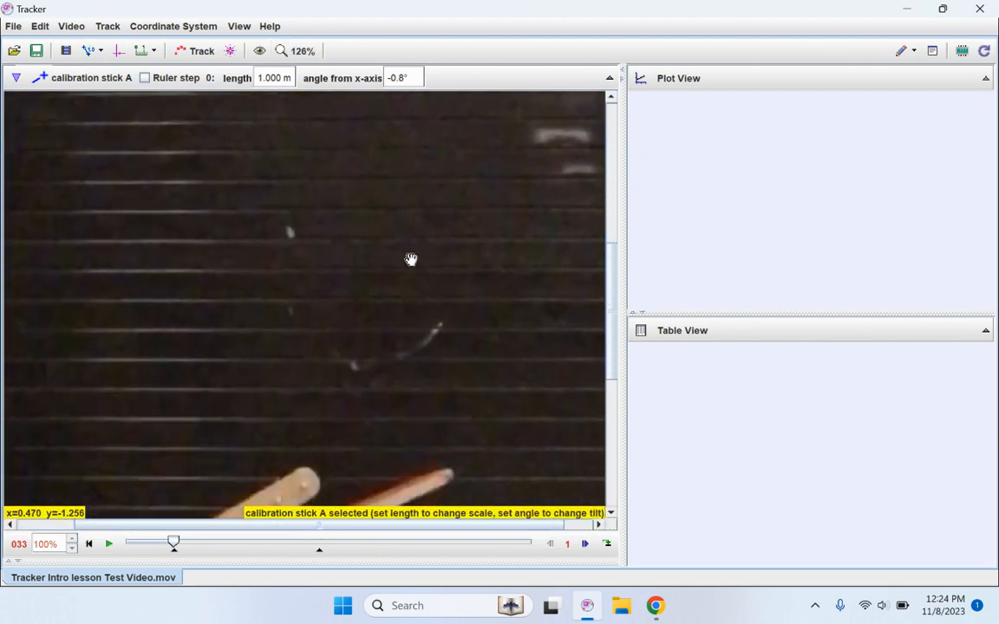
left_click_drag(372, 410, 370, 281)
left_click_drag(356, 419, 408, 257)
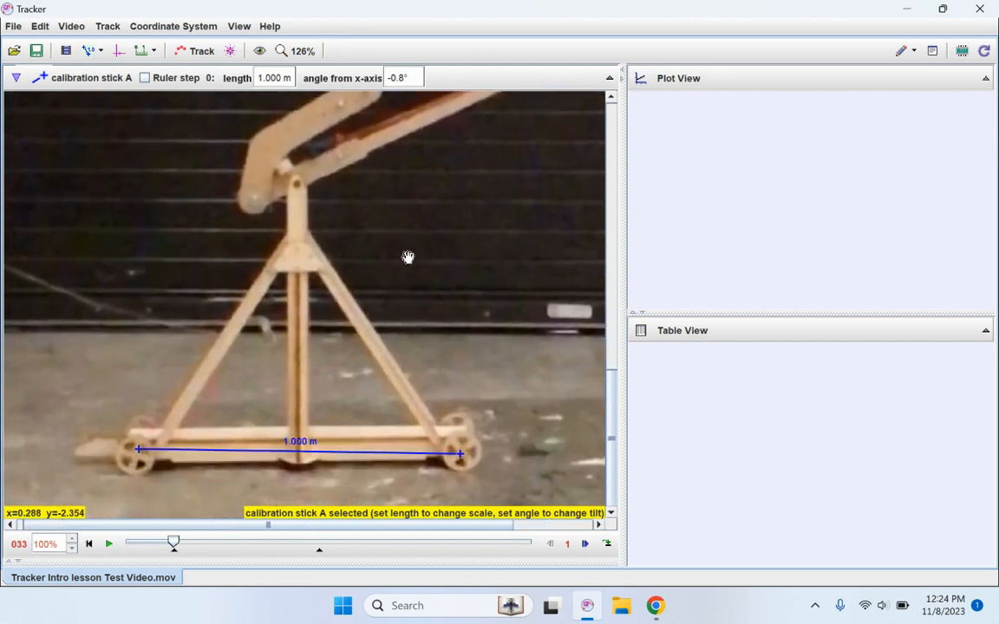
mouse_move(459, 454)
left_mouse_down()
mouse_move(462, 466)
mouse_move(460, 453)
left_mouse_up()
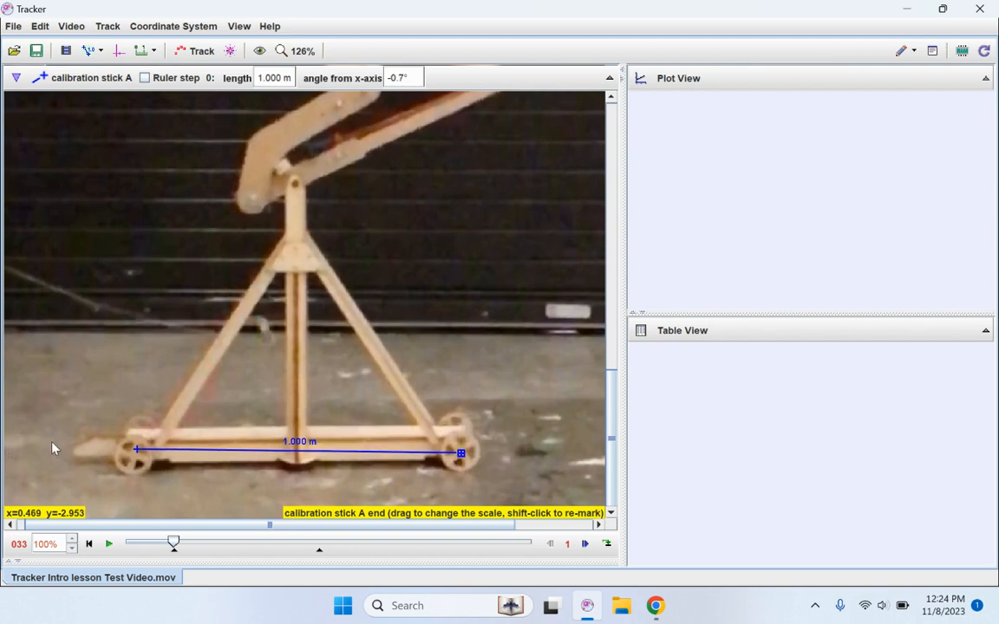
left_click_drag(135, 453, 134, 463)
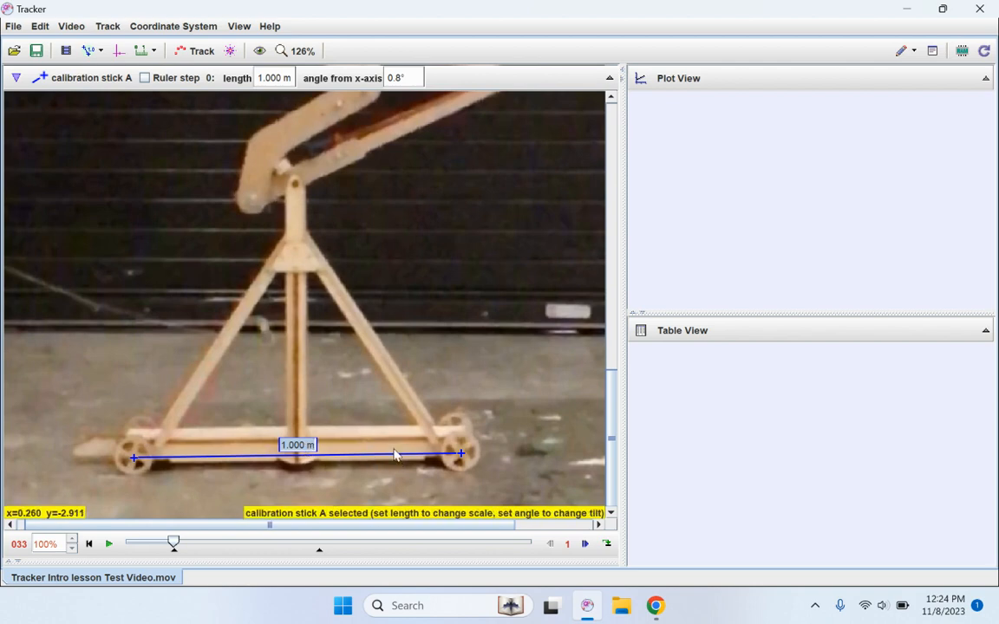
- Set the calibration stick's length to 24 inches, accept inch as the length unit, and check both stick ends on the wheels
type("24 inch")
key("Return")
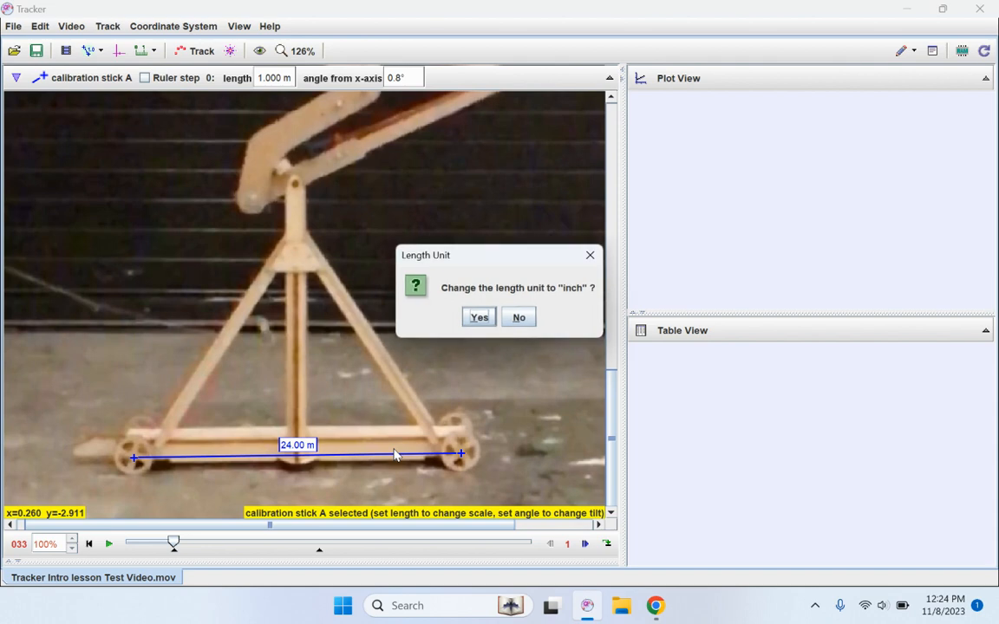
left_click(480, 319)
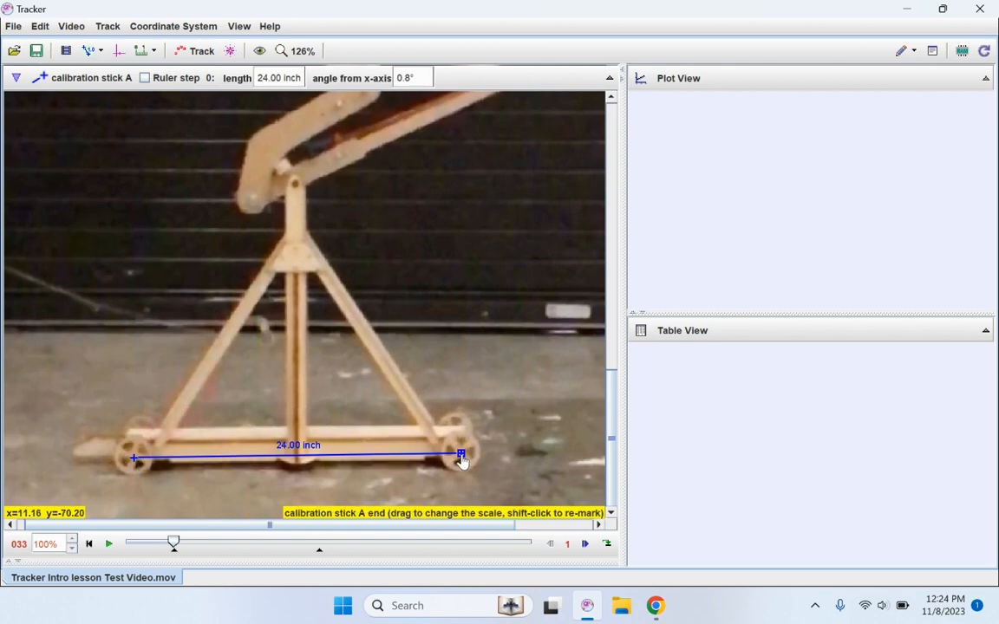
left_click_drag(462, 461, 462, 460)
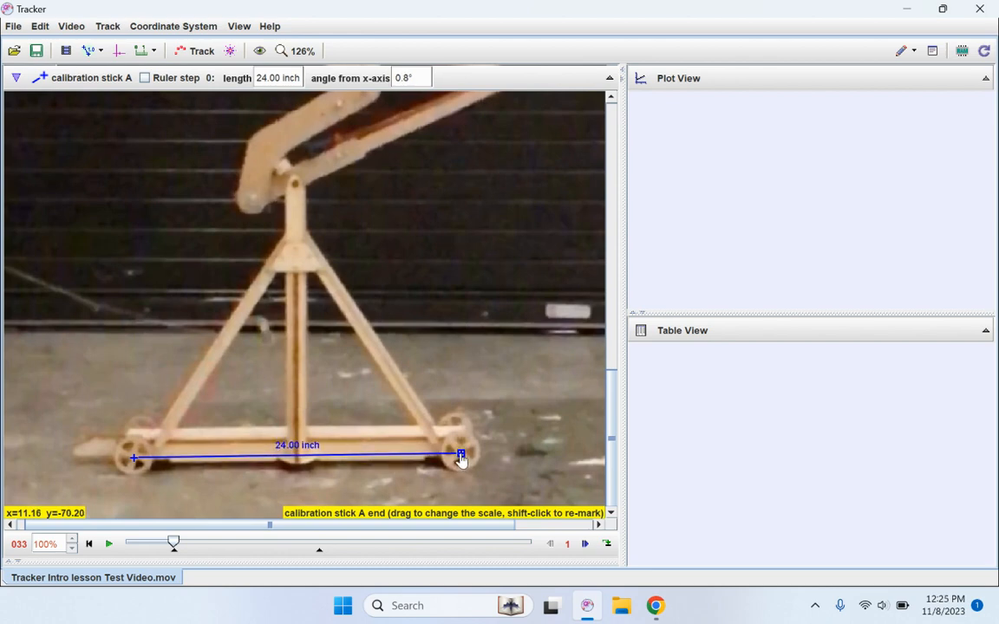
left_click(133, 459)
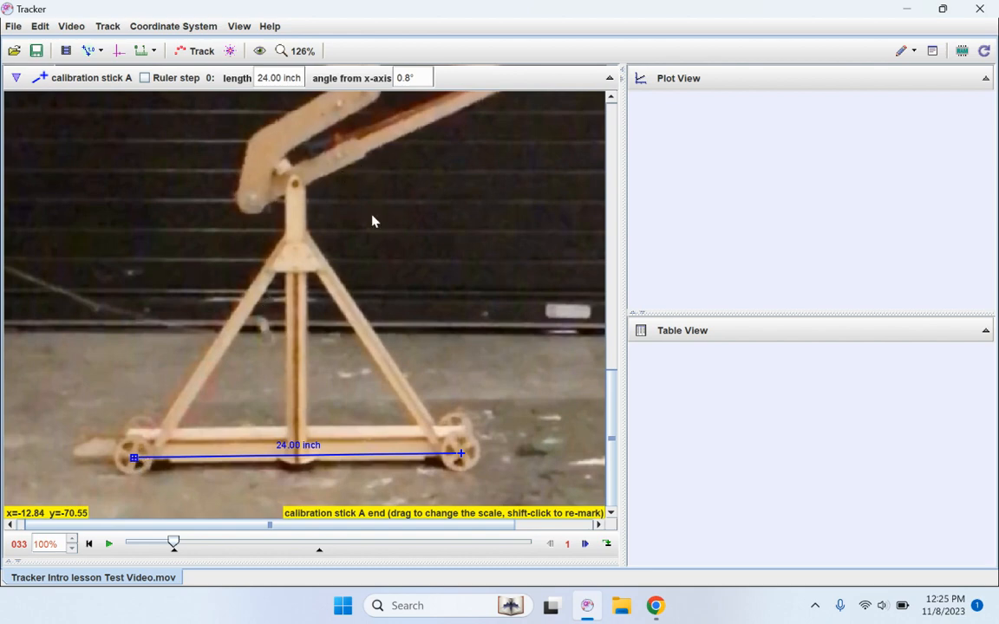
- Create a new Point Mass track for the bright pin at the outer end of the trebuchet's counterweight arm
left_click_drag(373, 222, 352, 350)
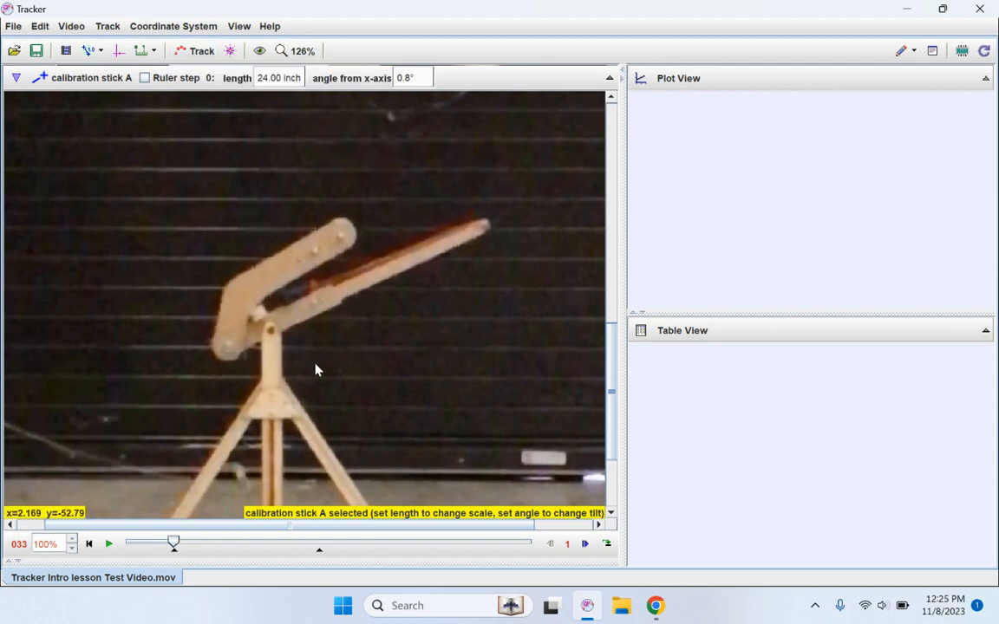
left_click_drag(451, 388, 437, 346)
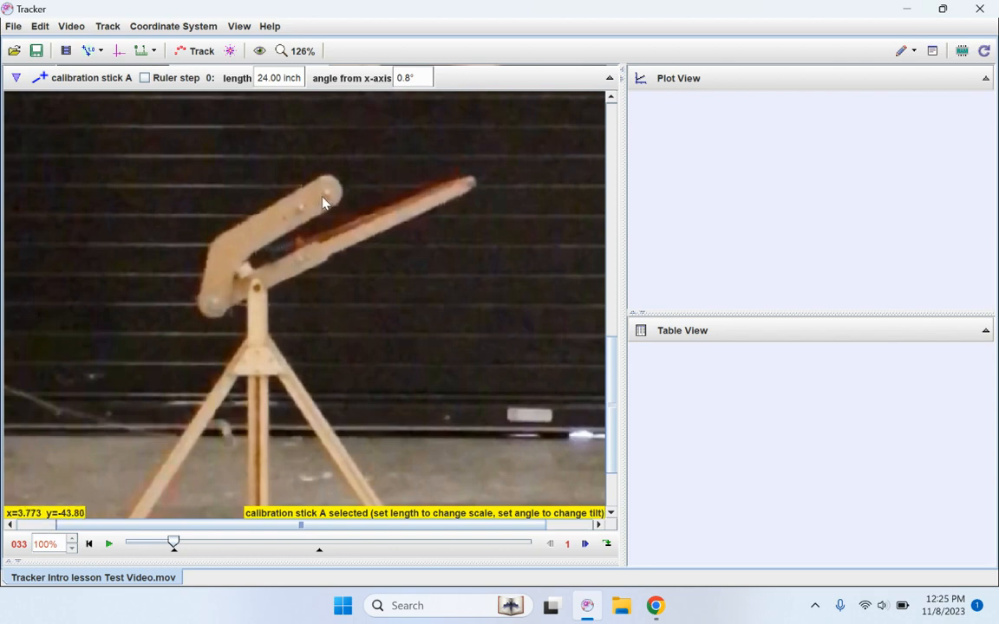
left_click_drag(351, 198, 357, 220)
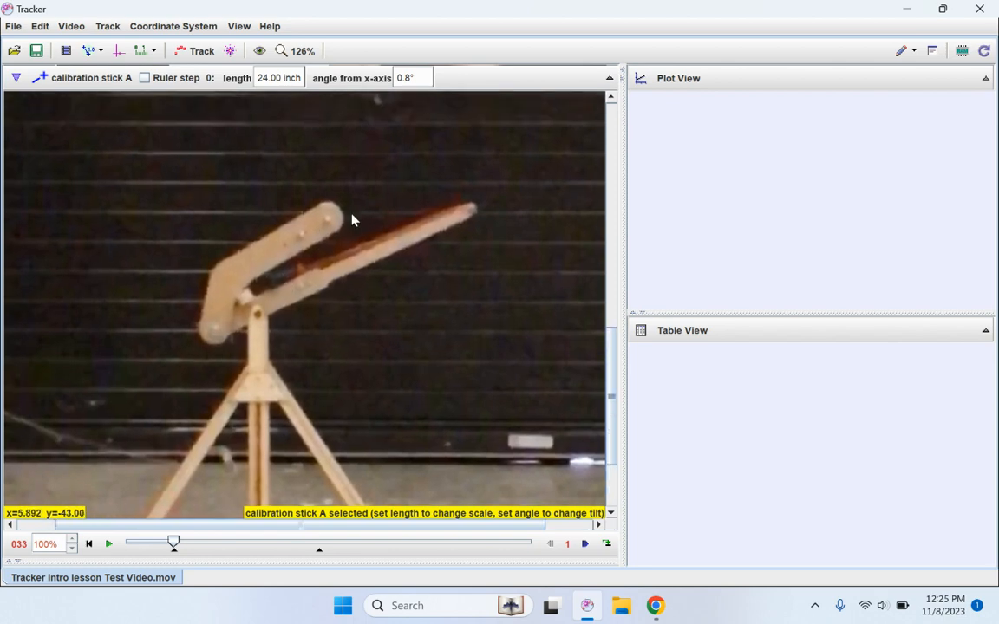
scroll(326, 240, "up", 3)
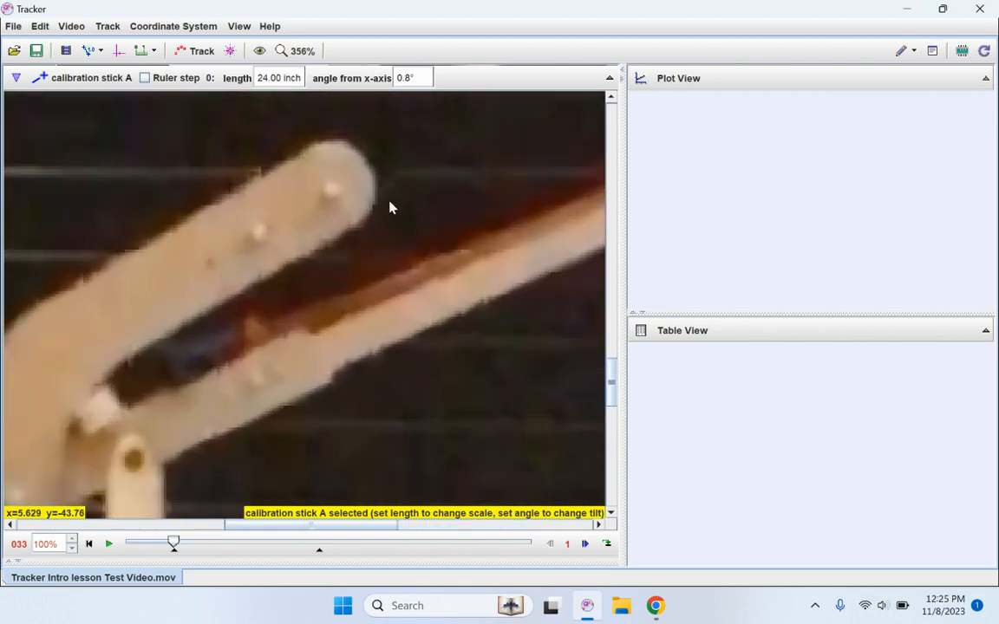
left_click_drag(392, 207, 395, 295)
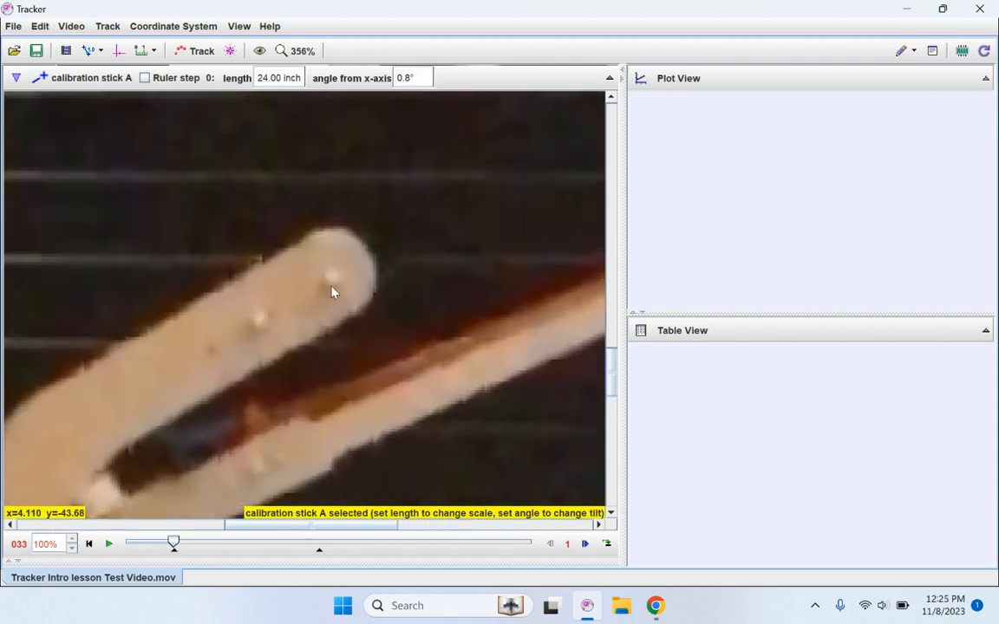
scroll(338, 289, "up", 2)
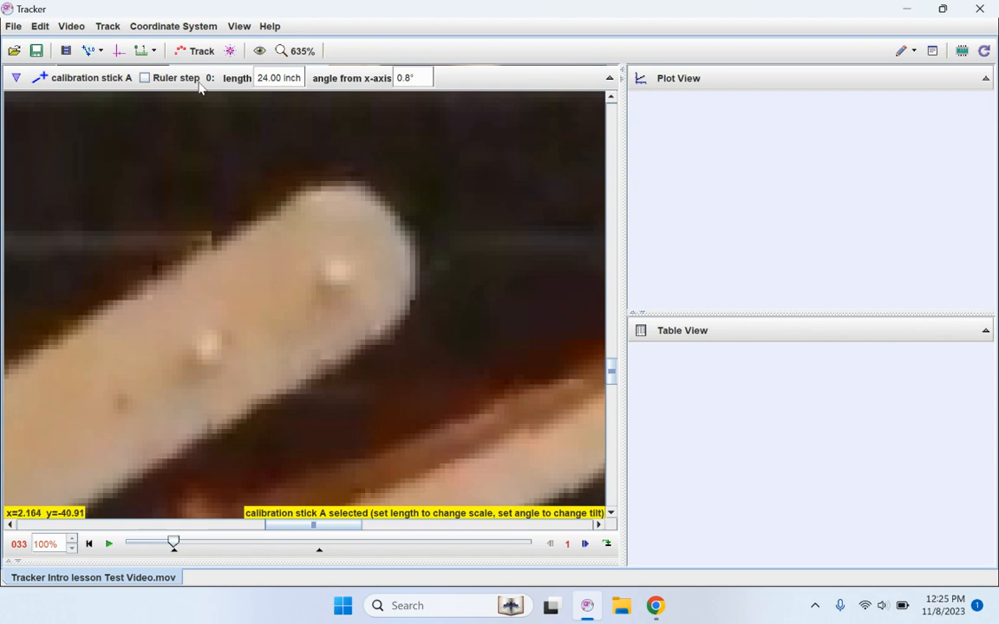
left_click_drag(308, 215, 358, 238)
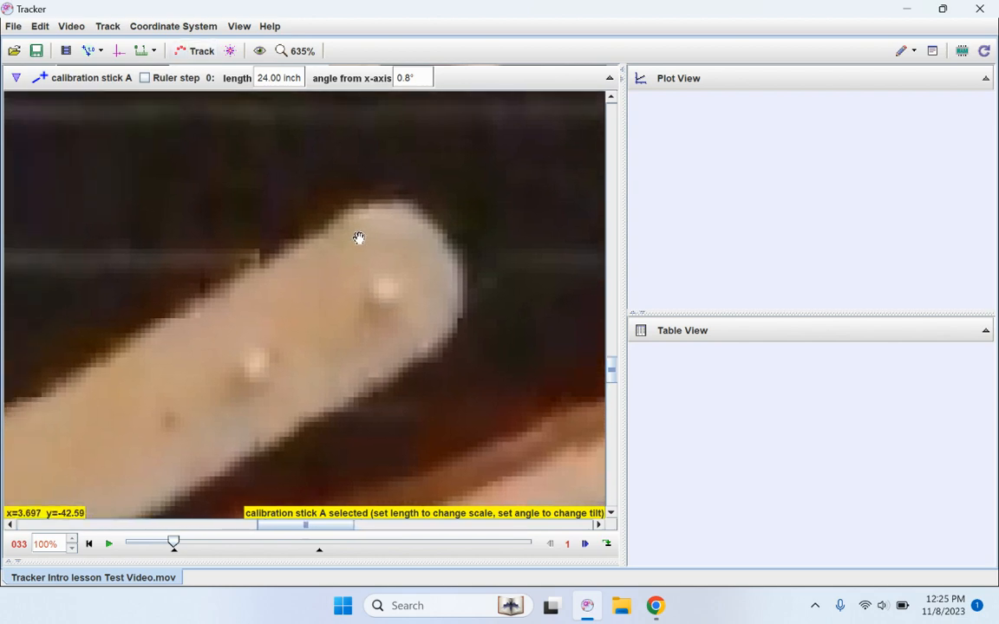
left_click(186, 52)
left_click(197, 100)
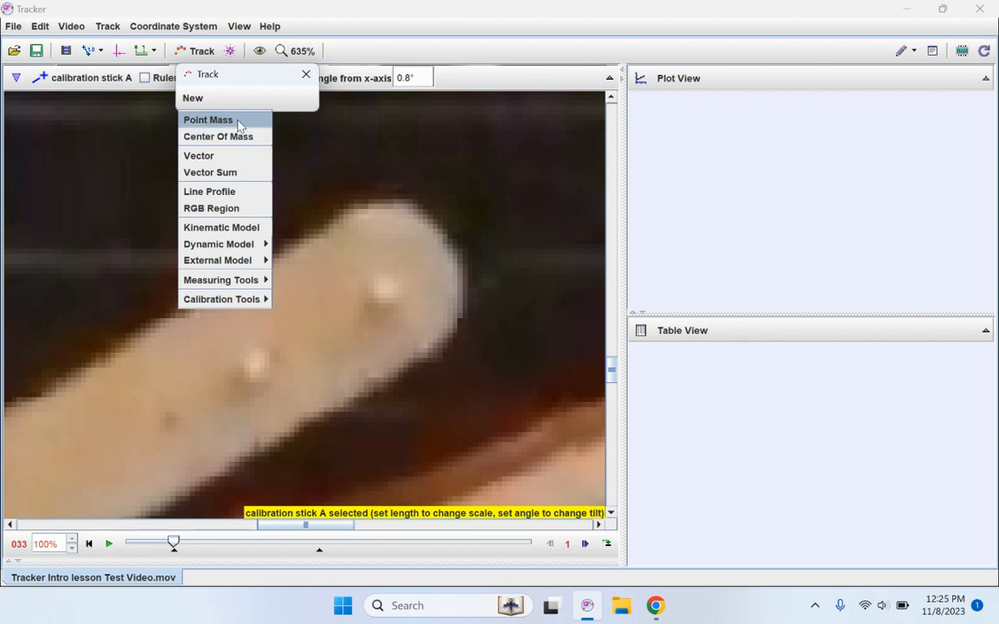
left_click(239, 124)
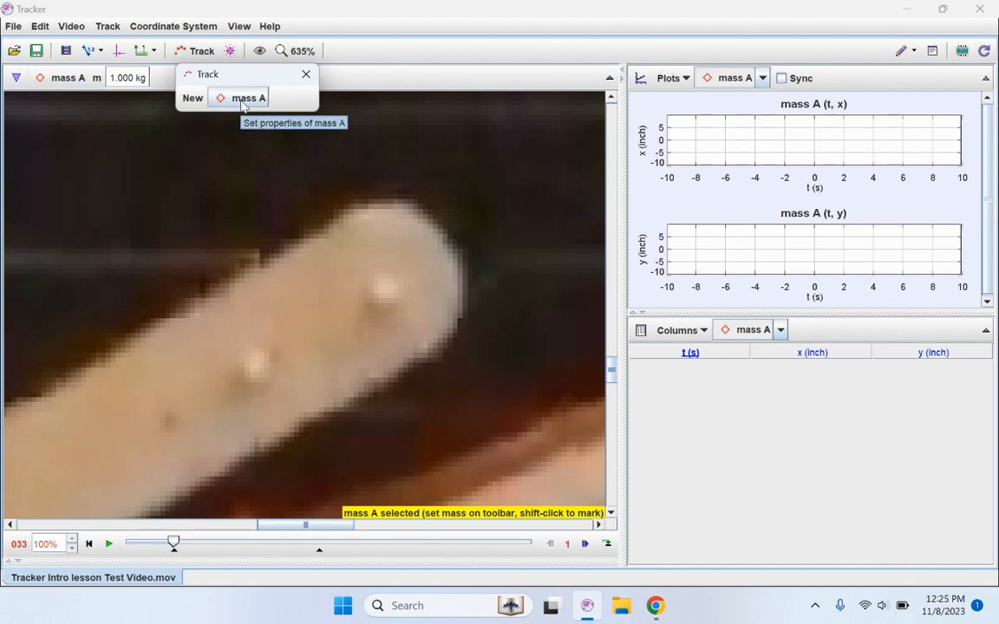
- Rename the new point mass track as CW
left_click(69, 78)
left_click(247, 98)
left_click(247, 98)
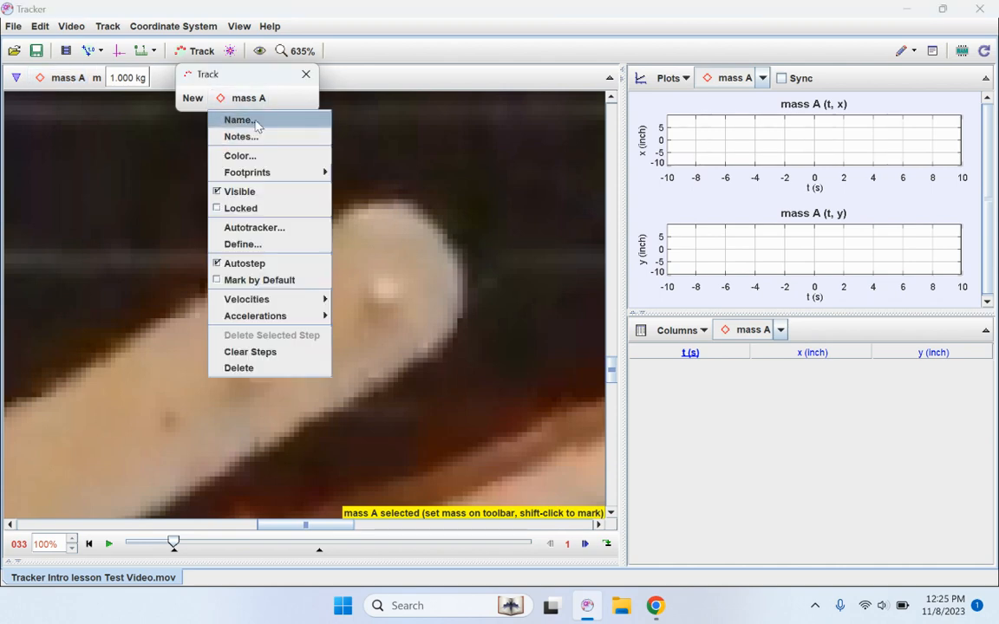
left_click(239, 120)
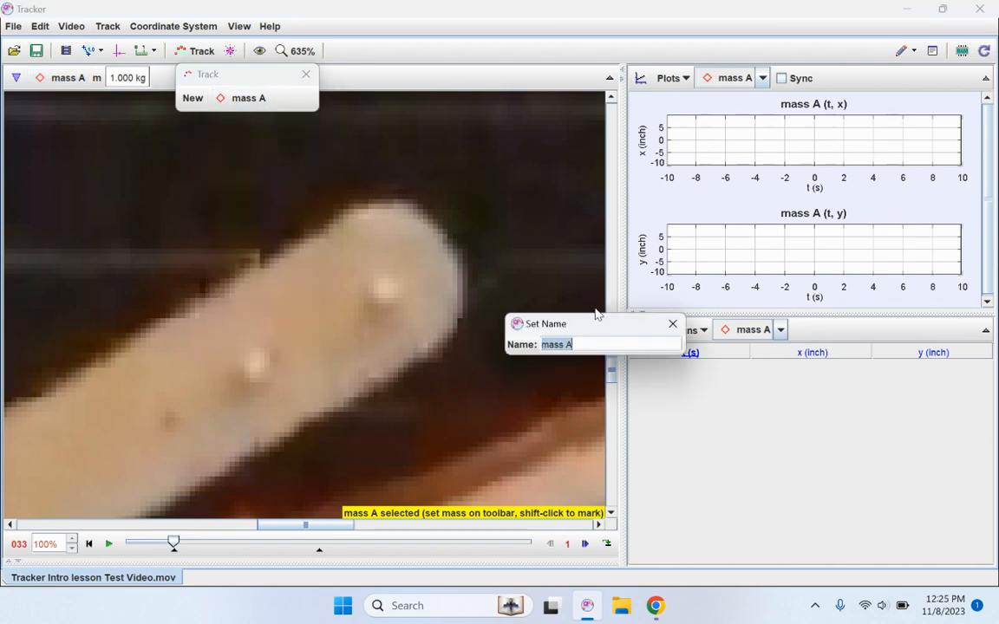
left_click_drag(599, 326, 433, 146)
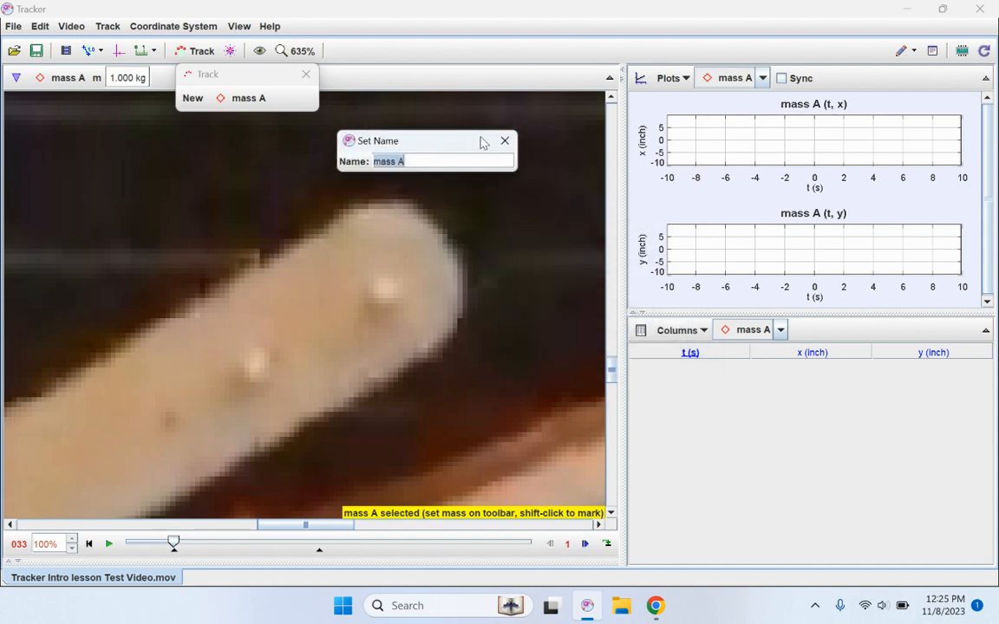
type("CW")
key("Return")
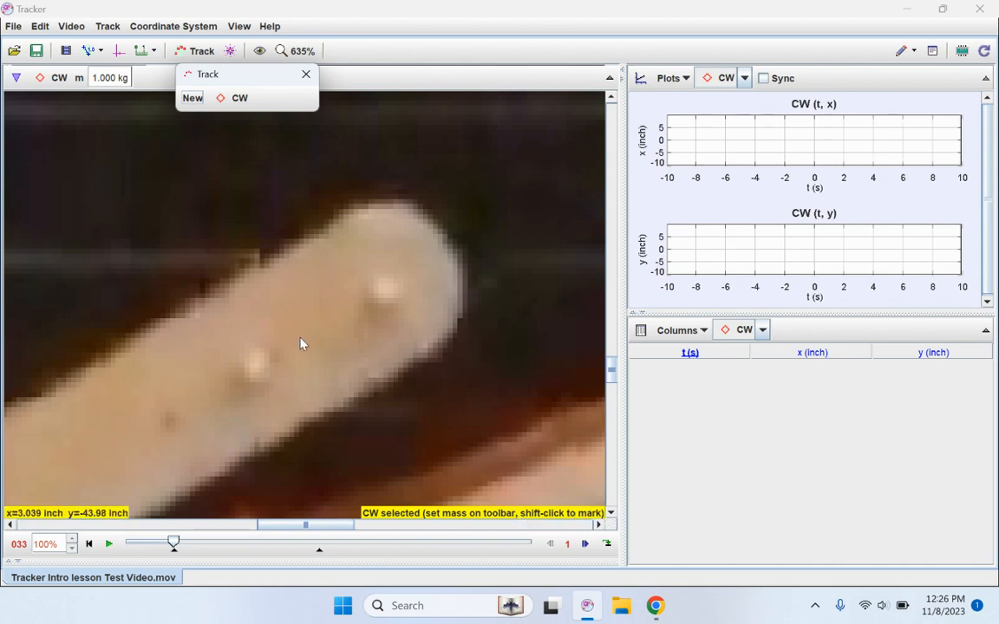
- Mark the CW point mass on the bright outer pin of the counterweight arm, frame by frame from frame 33 to 53
key("shift")
key("shift")
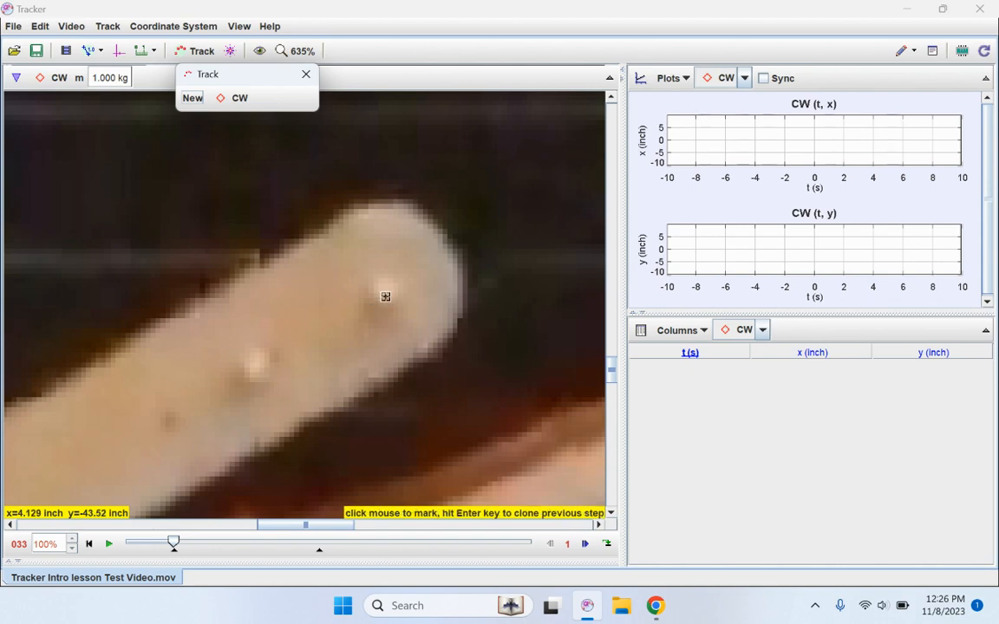
left_click(384, 294, "shift")
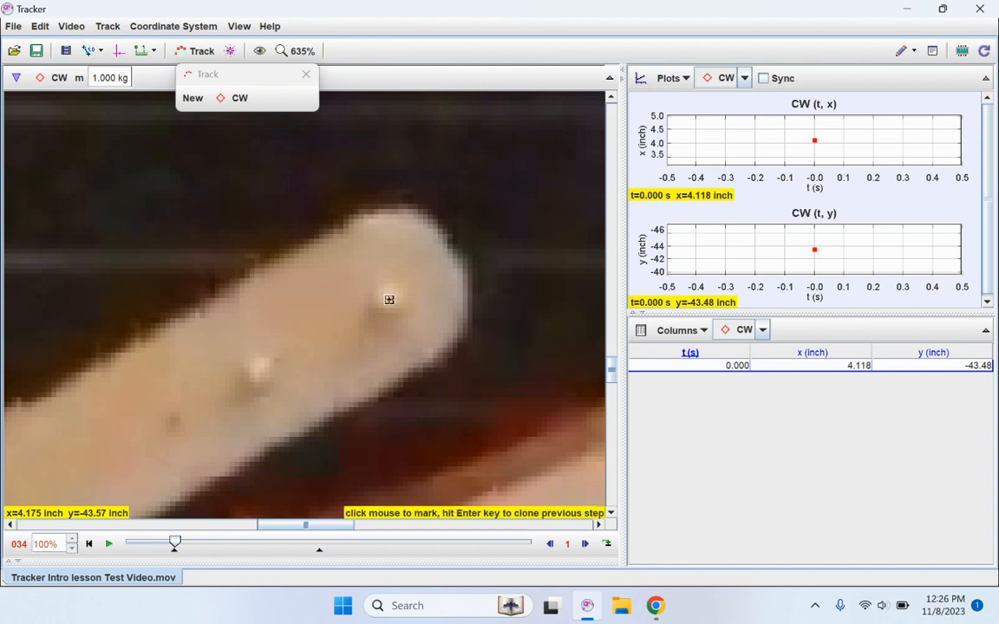
left_click(390, 300, "shift")
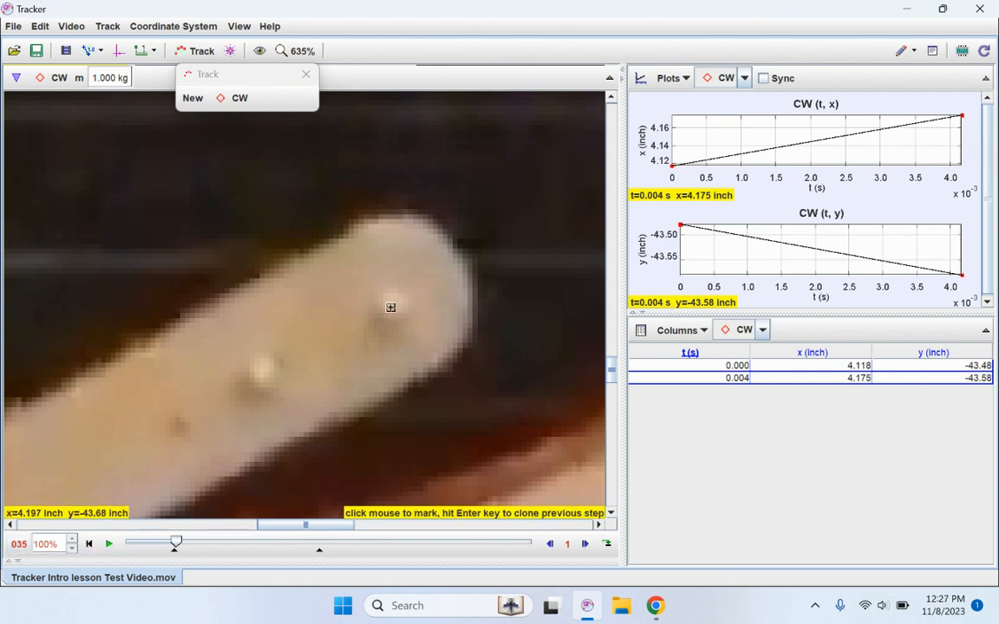
left_click(392, 309)
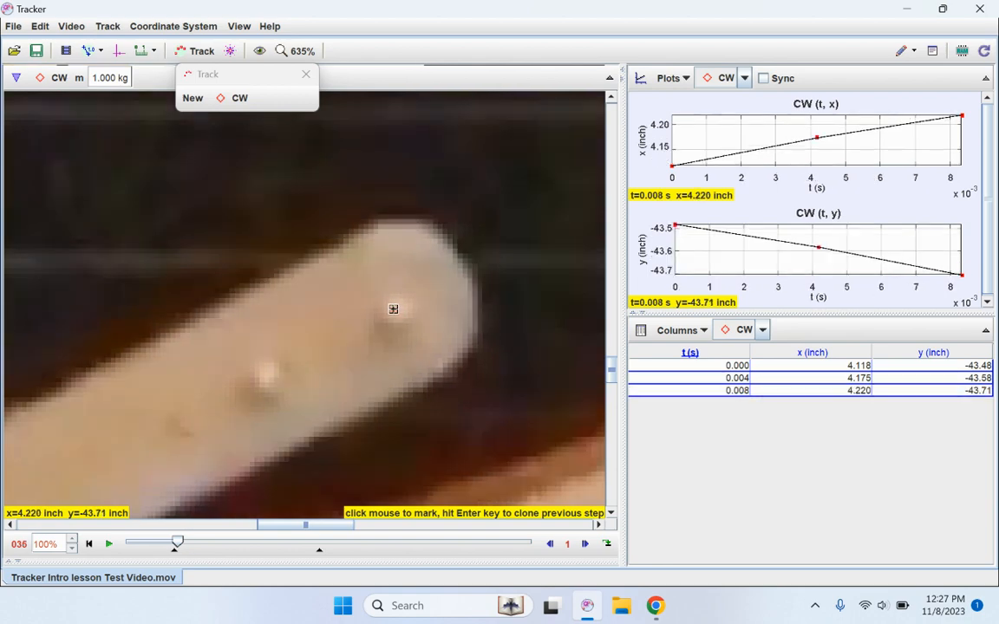
left_click(396, 312)
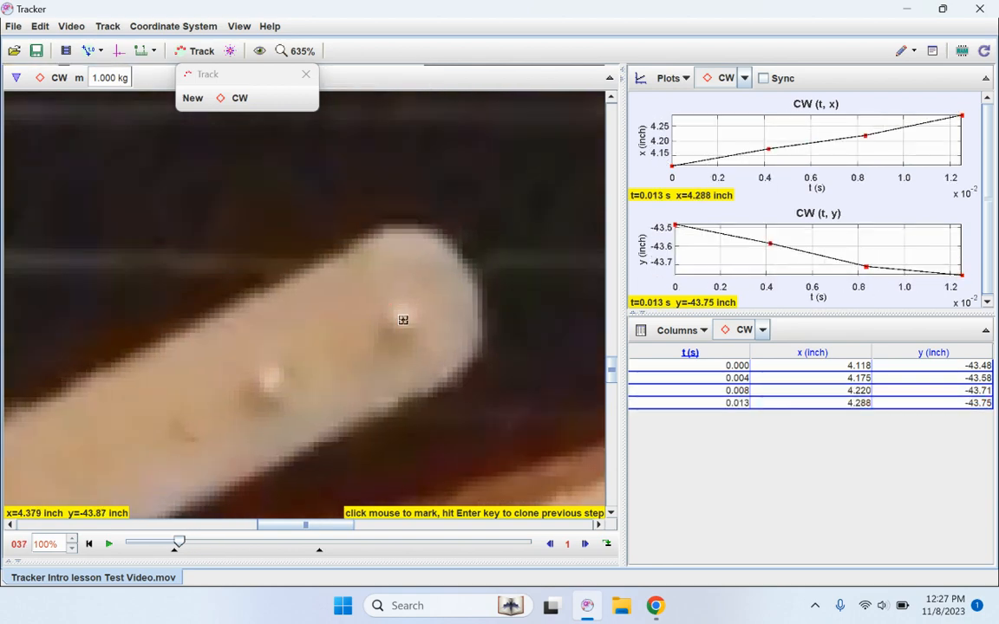
left_click(404, 320)
left_click(408, 330)
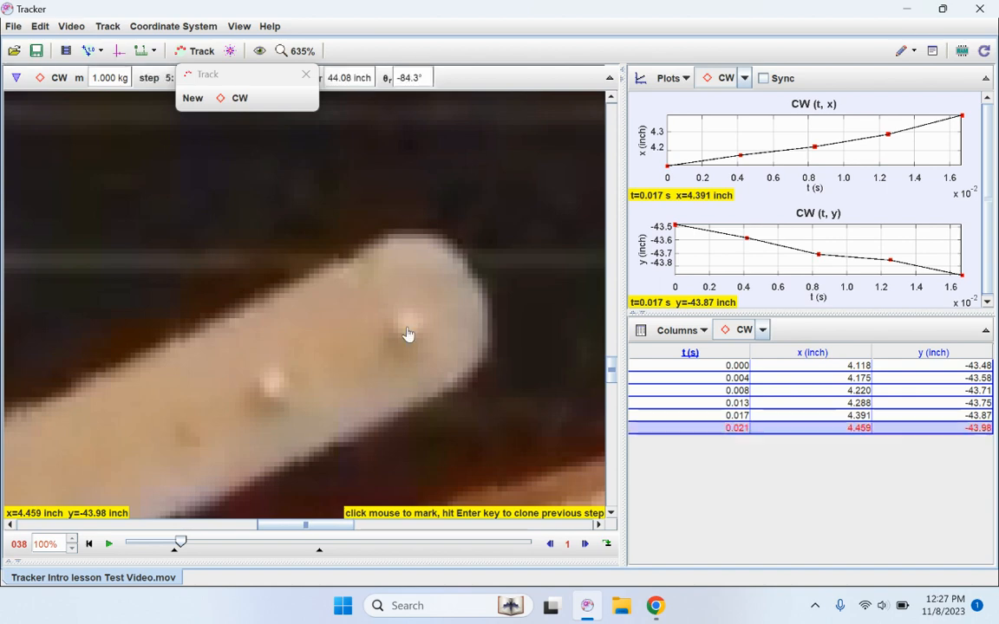
left_click(416, 336)
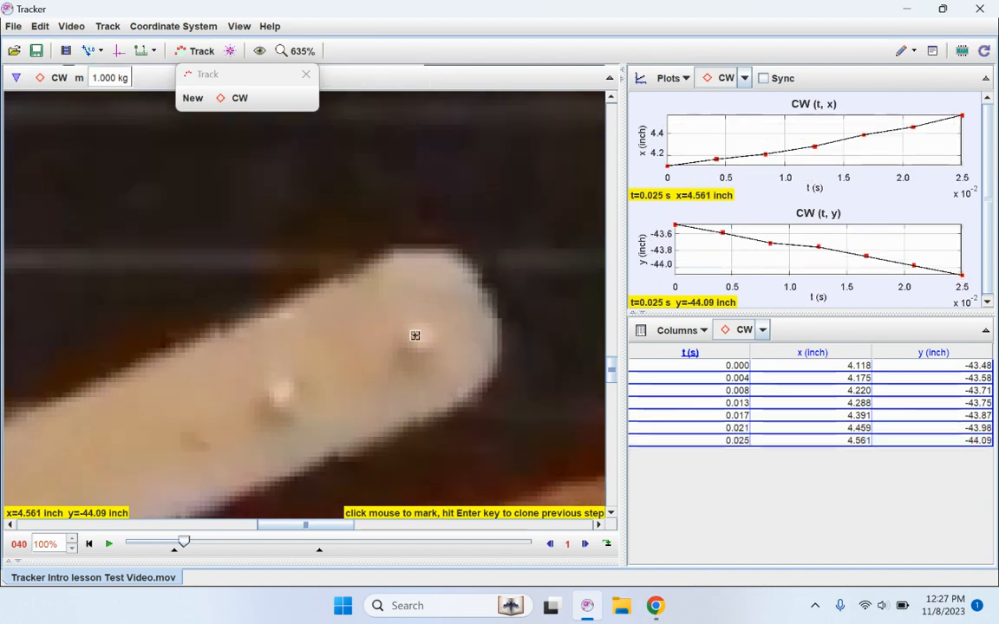
left_click(421, 340)
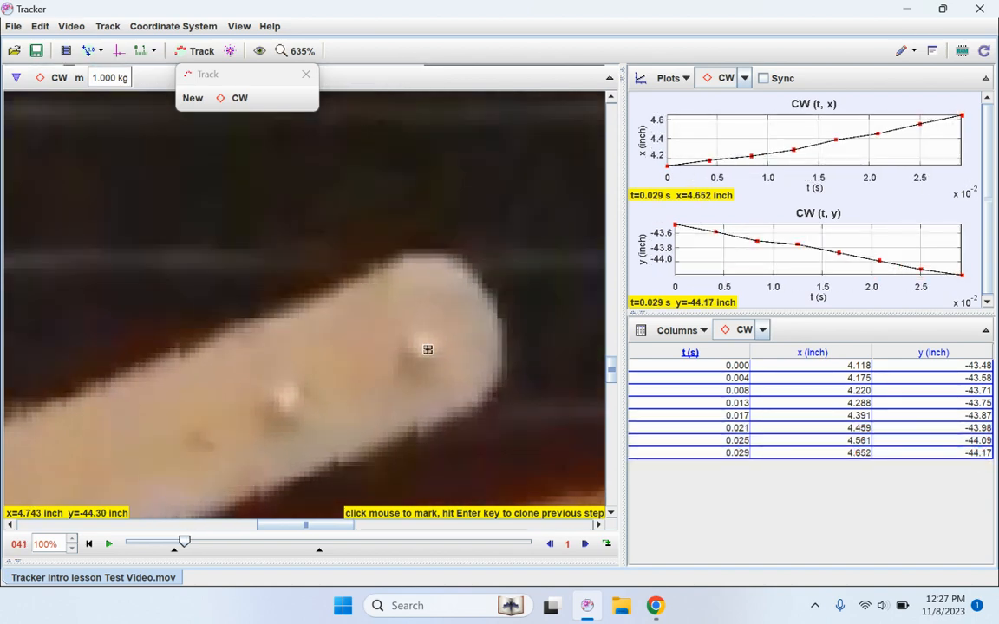
left_click(425, 348)
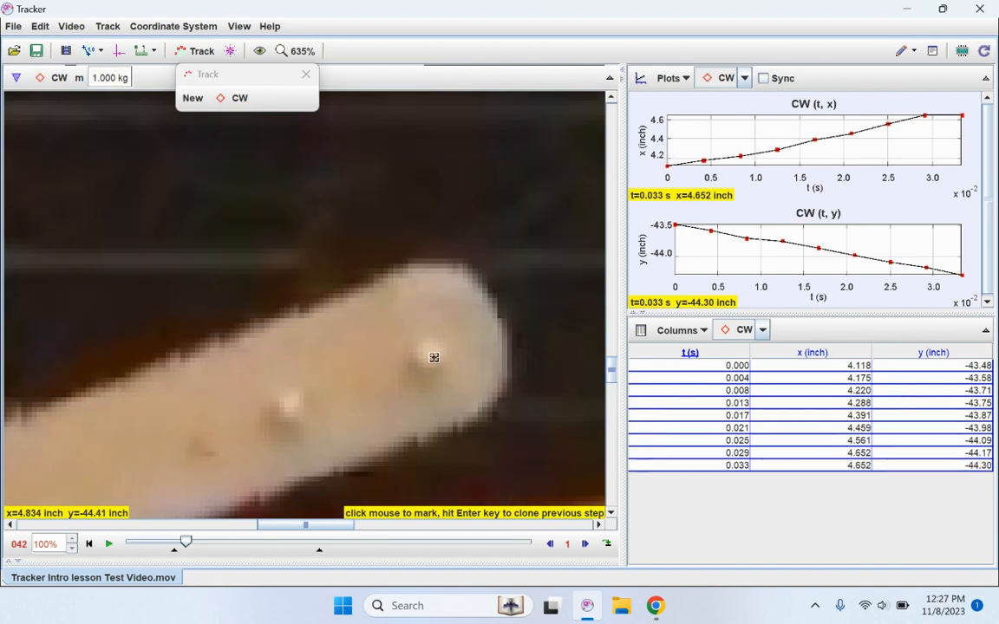
left_click(432, 356)
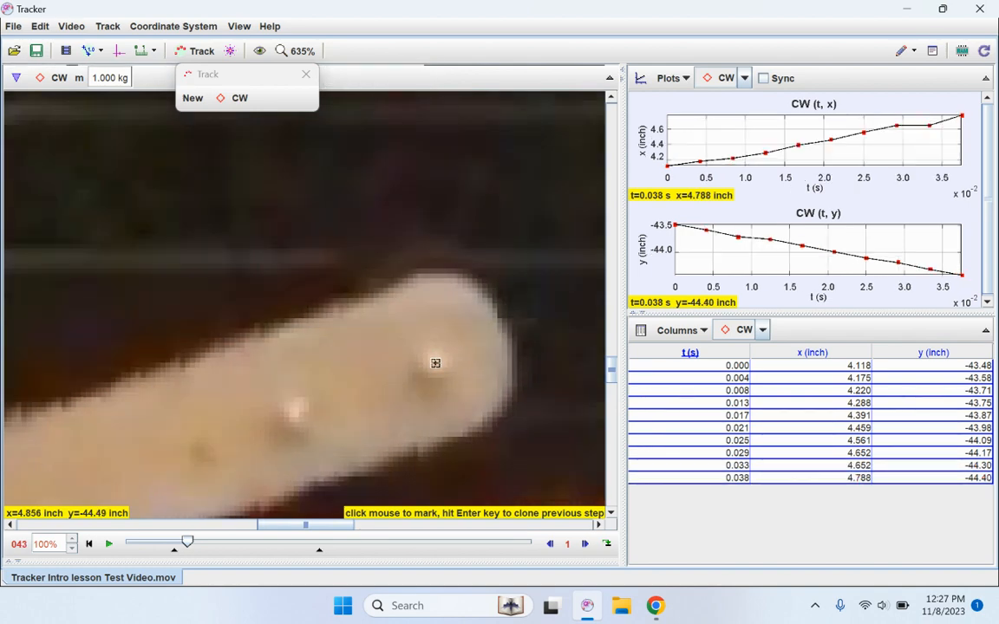
left_click(436, 366)
left_click(443, 375)
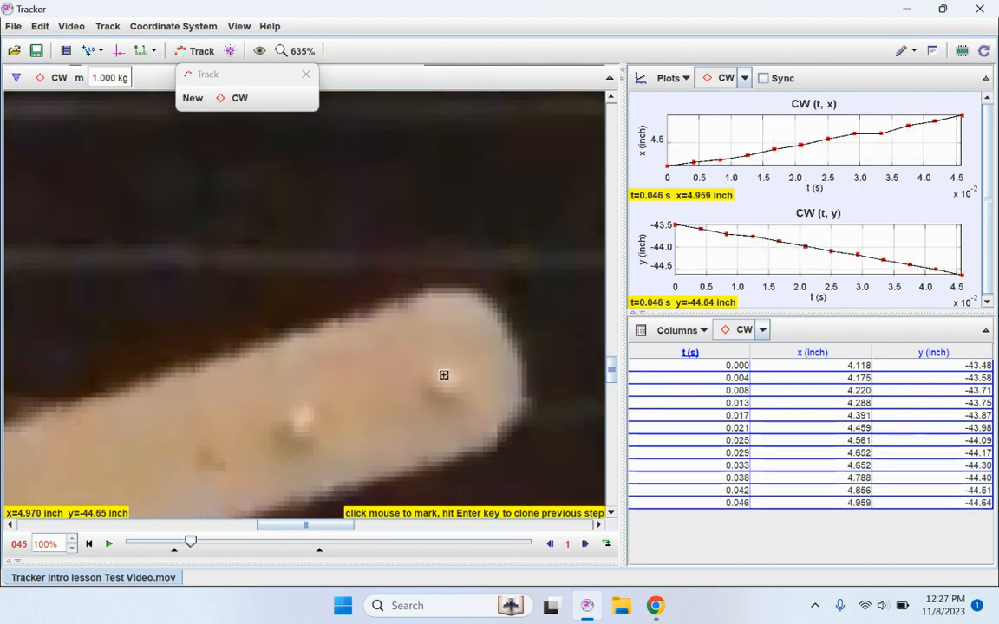
left_click(448, 380)
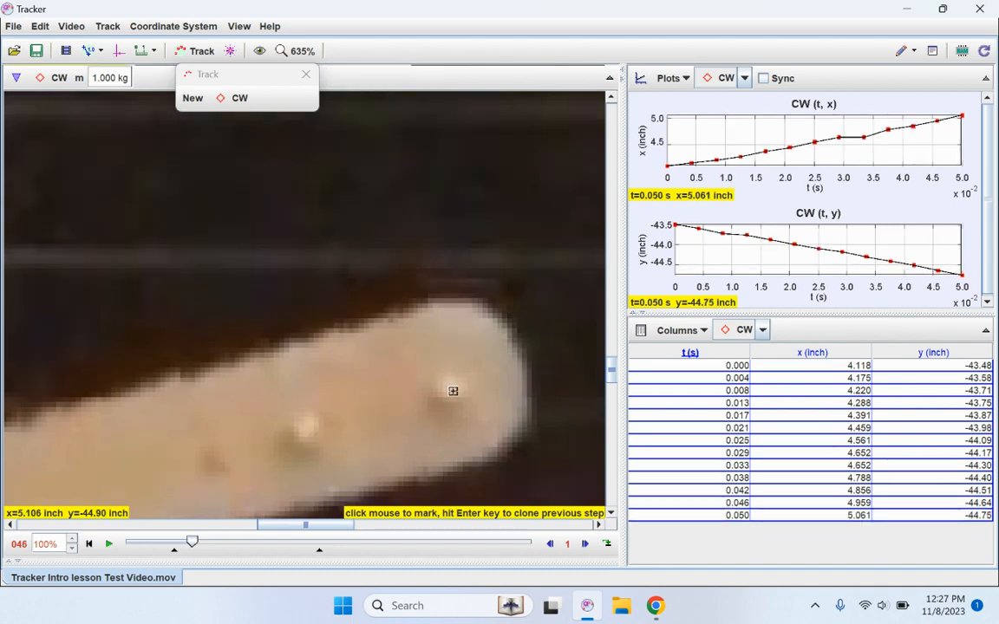
left_click(454, 392)
left_click(459, 404)
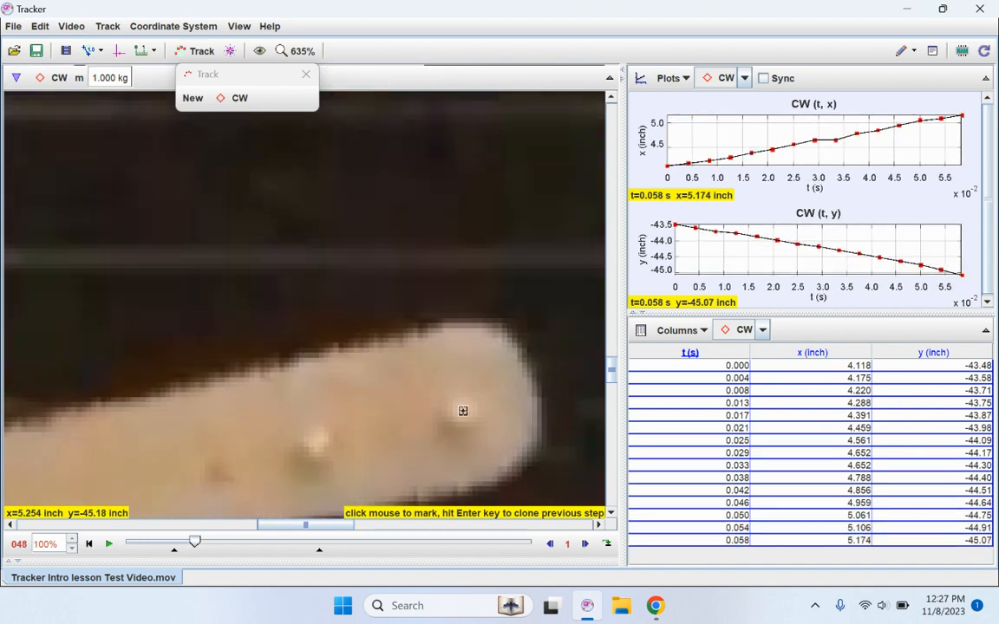
left_click(462, 414)
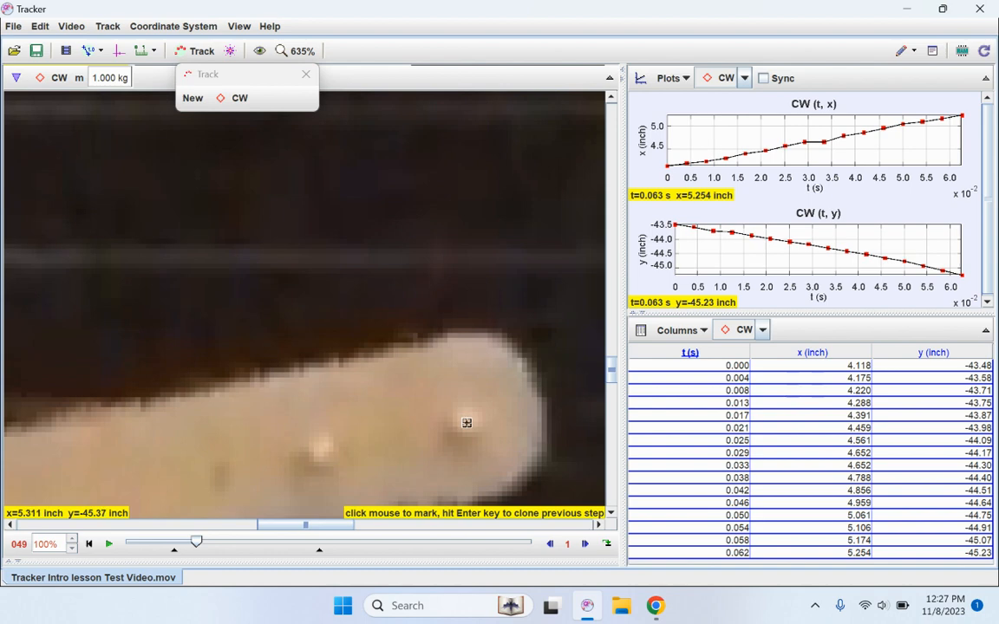
left_click(466, 422)
left_click(474, 438)
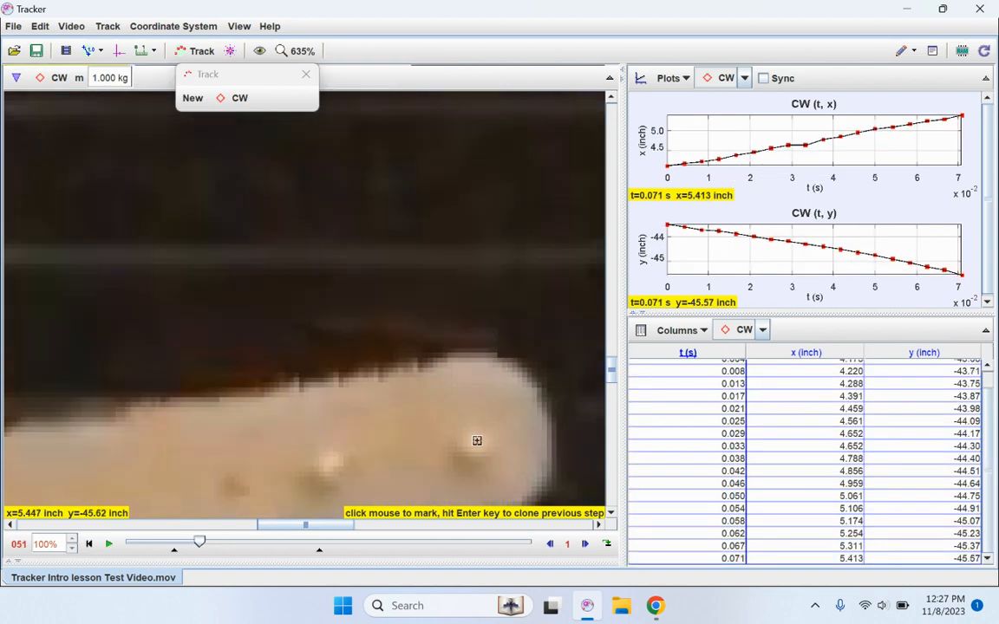
left_click(475, 448)
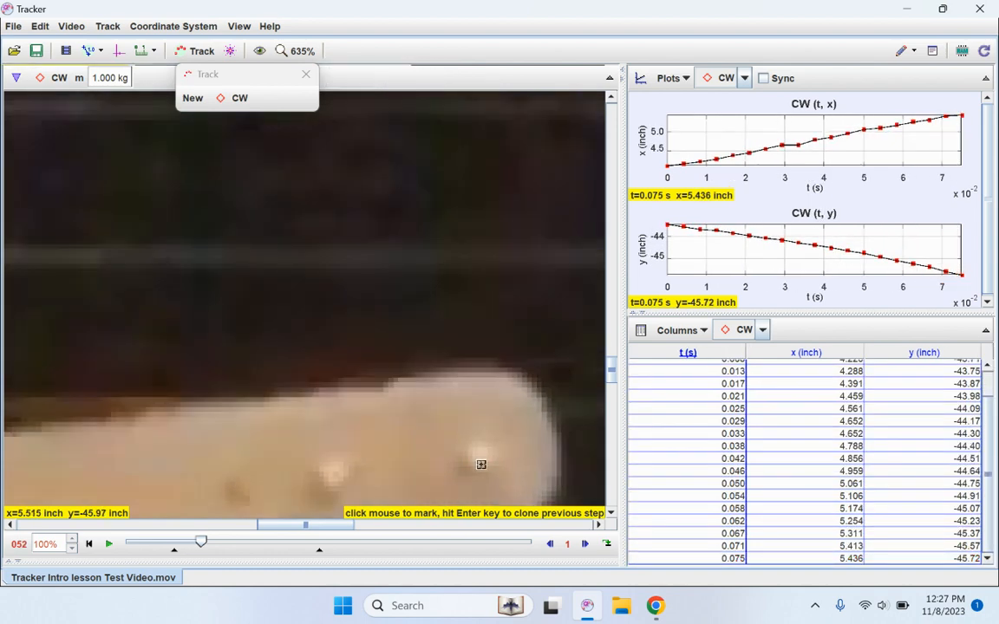
left_click(481, 459)
left_click(485, 469)
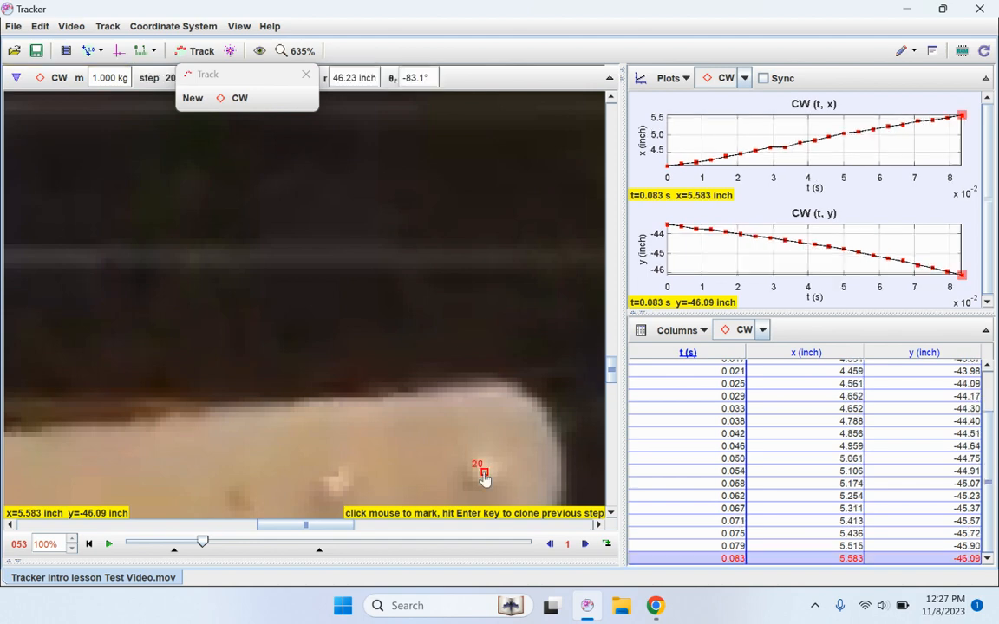
- Continue marking the CW track on the outer arm pin in frames 54 to 56
left_click_drag(552, 461, 528, 312)
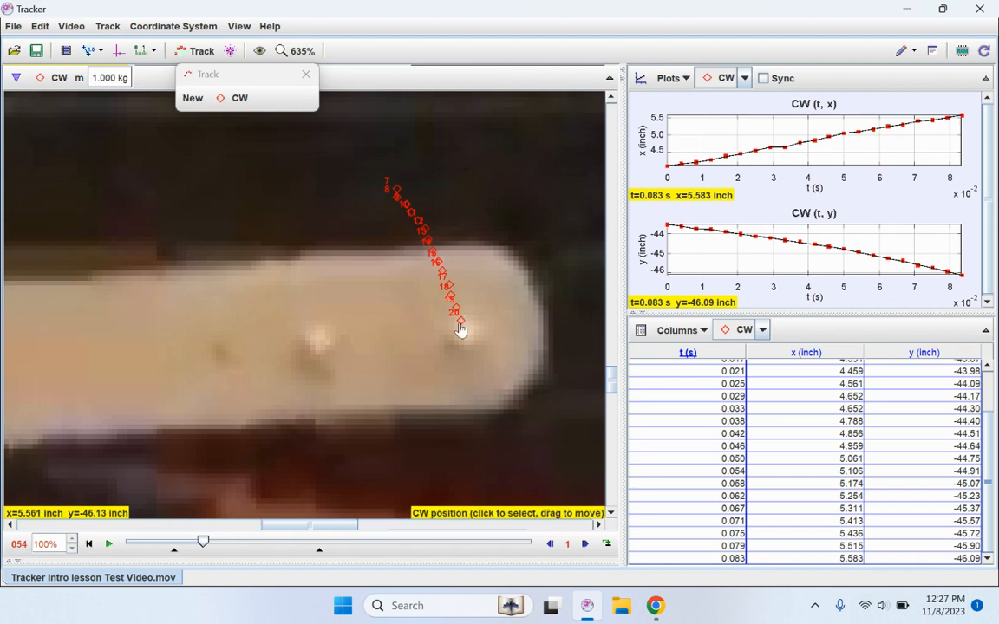
key("shift")
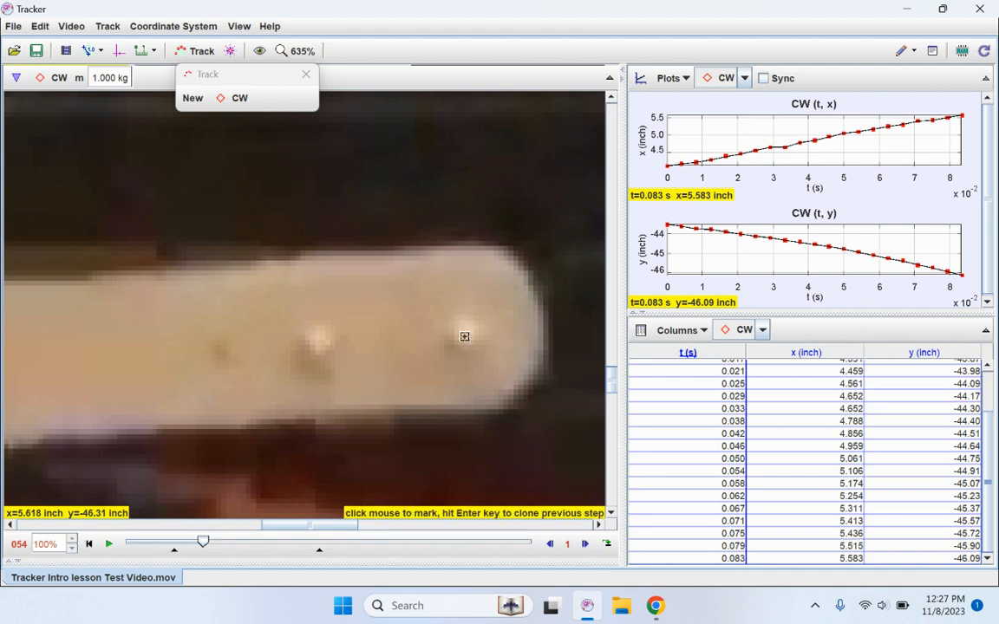
key("shift")
left_click(466, 335, "shift")
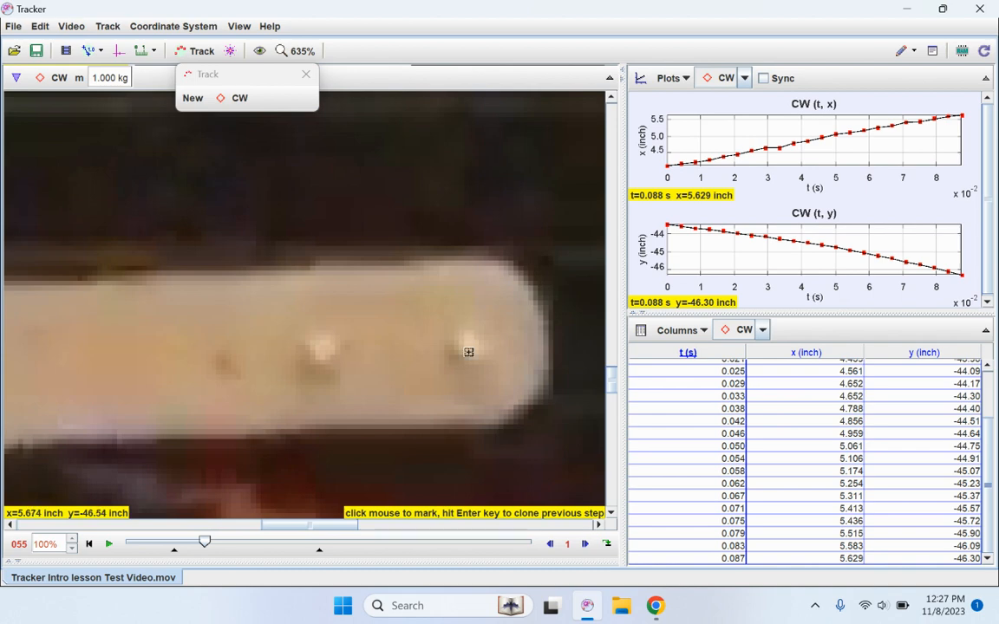
left_click(469, 351, "shift")
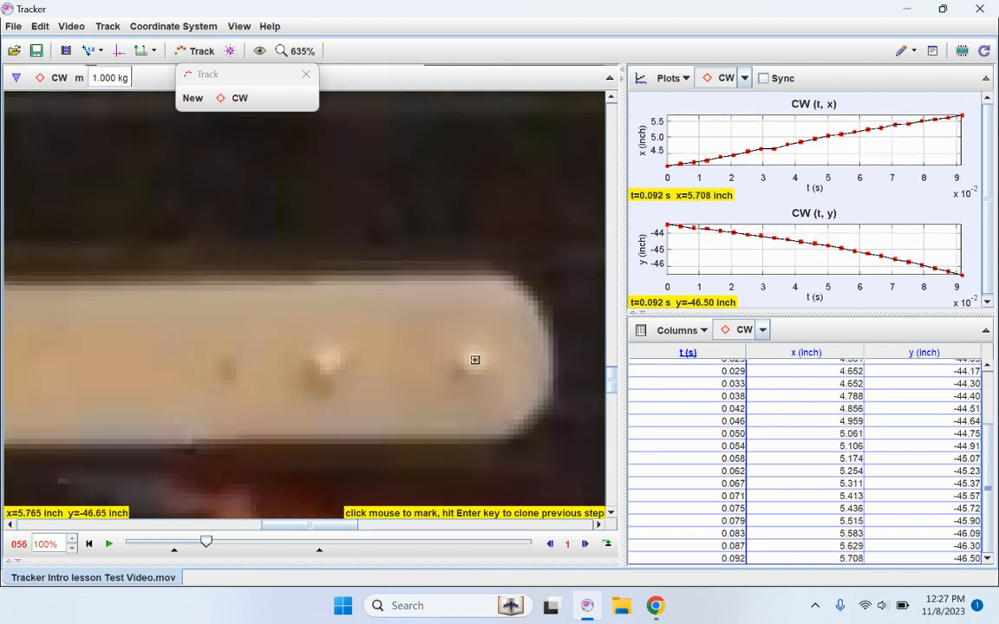
left_click(474, 359, "shift")
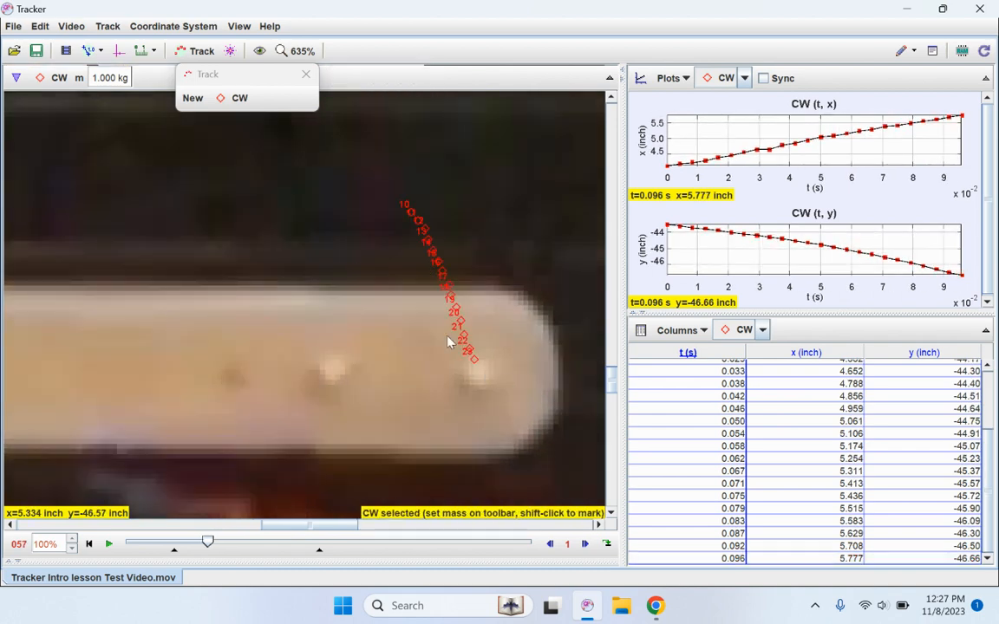
- Mark the CW point mass on the bright outer pin of the counterweight arm, frame by frame from frame 57 to 92
left_click_drag(550, 430, 499, 277)
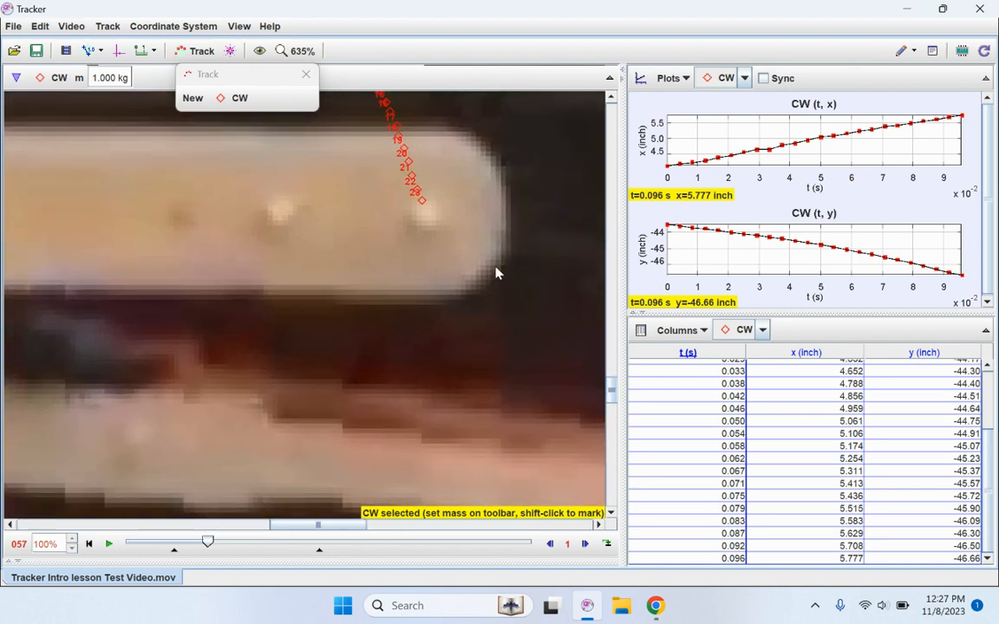
key("shift")
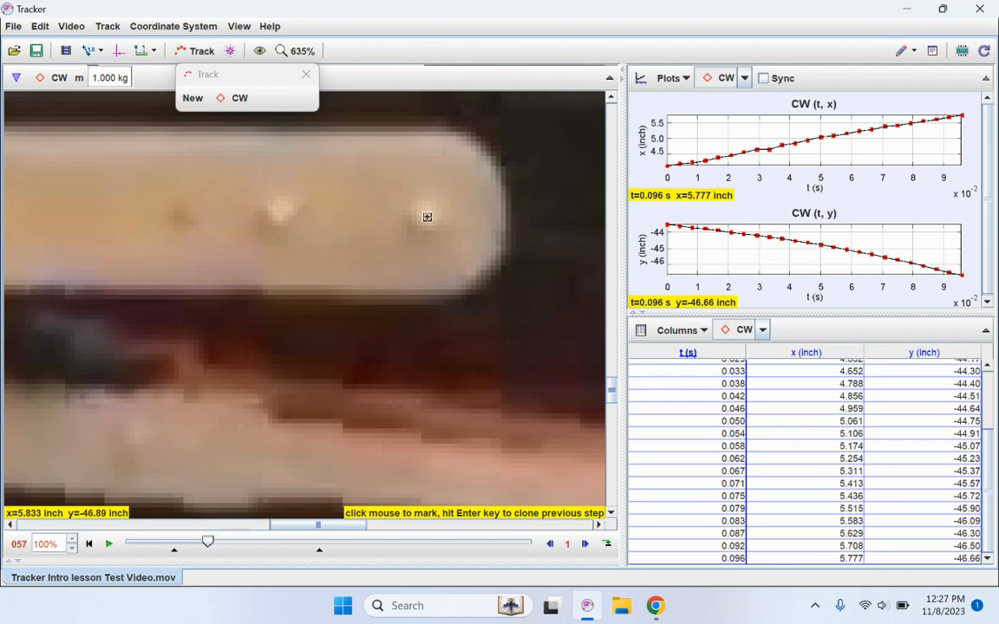
key("shift")
left_click(424, 215, "shift")
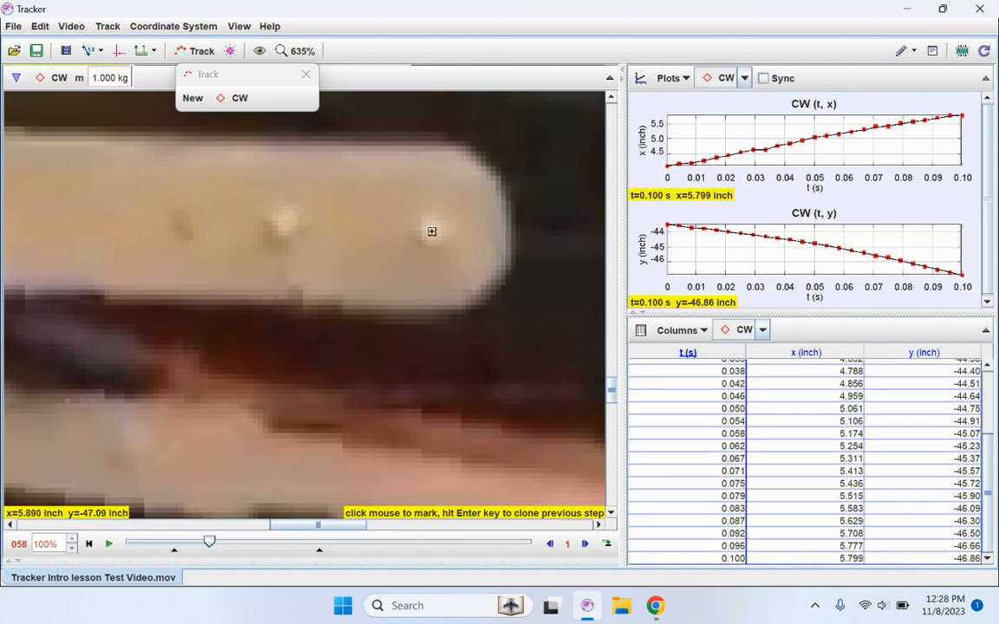
left_click(430, 227, "shift")
left_click(435, 245, "shift")
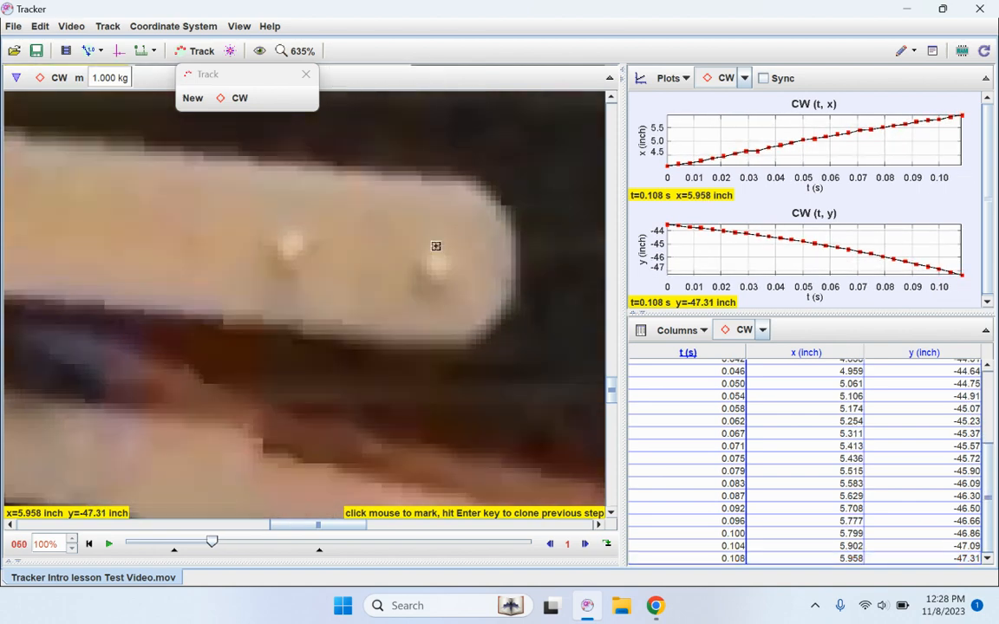
left_click(438, 268, "shift")
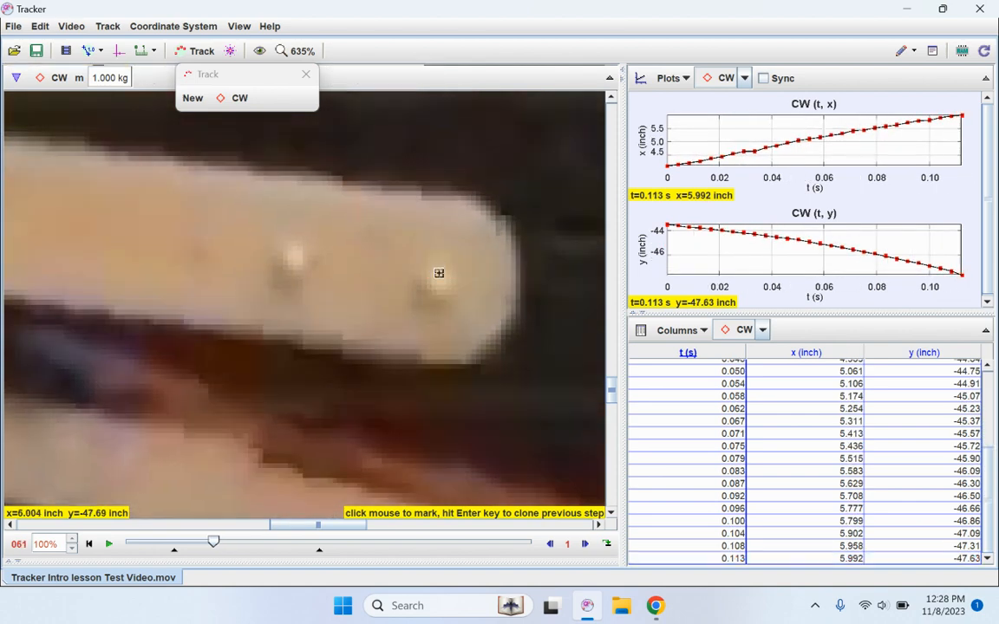
left_click(438, 282, "shift")
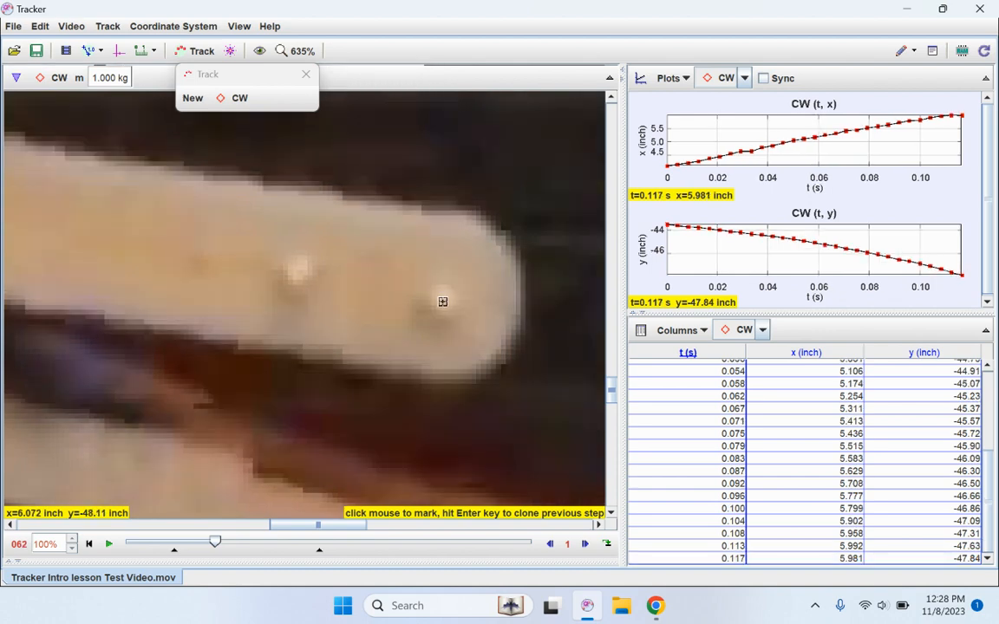
left_click(442, 301, "shift")
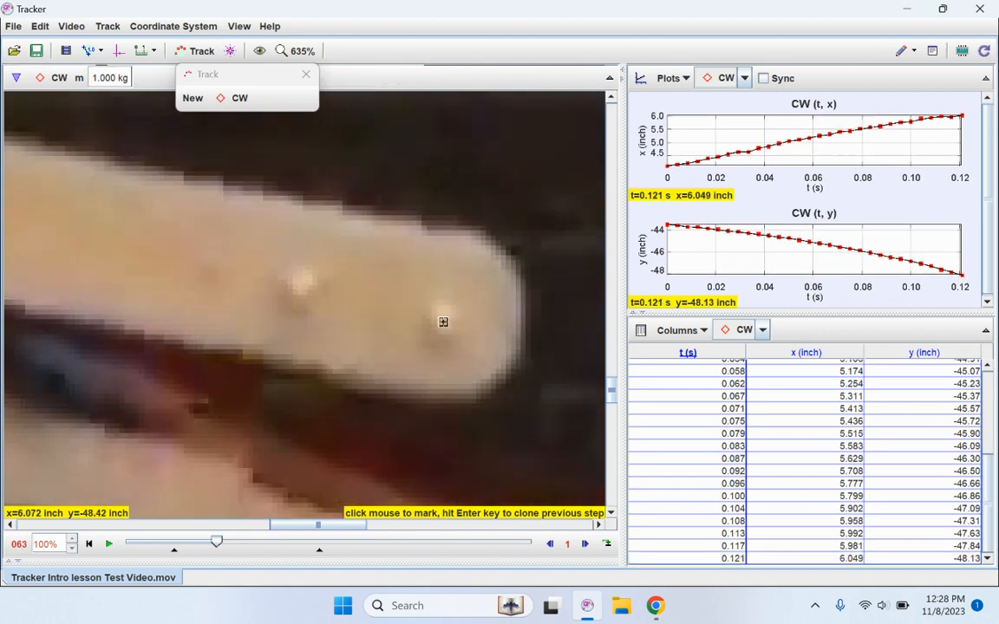
left_click(442, 320, "shift")
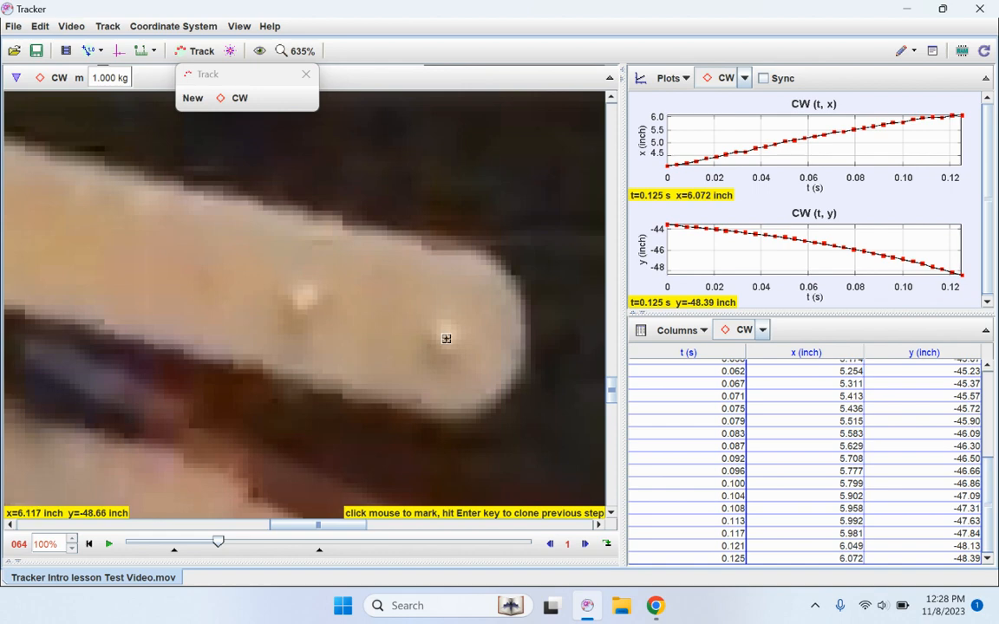
left_click(445, 338, "shift")
left_click(449, 353, "shift")
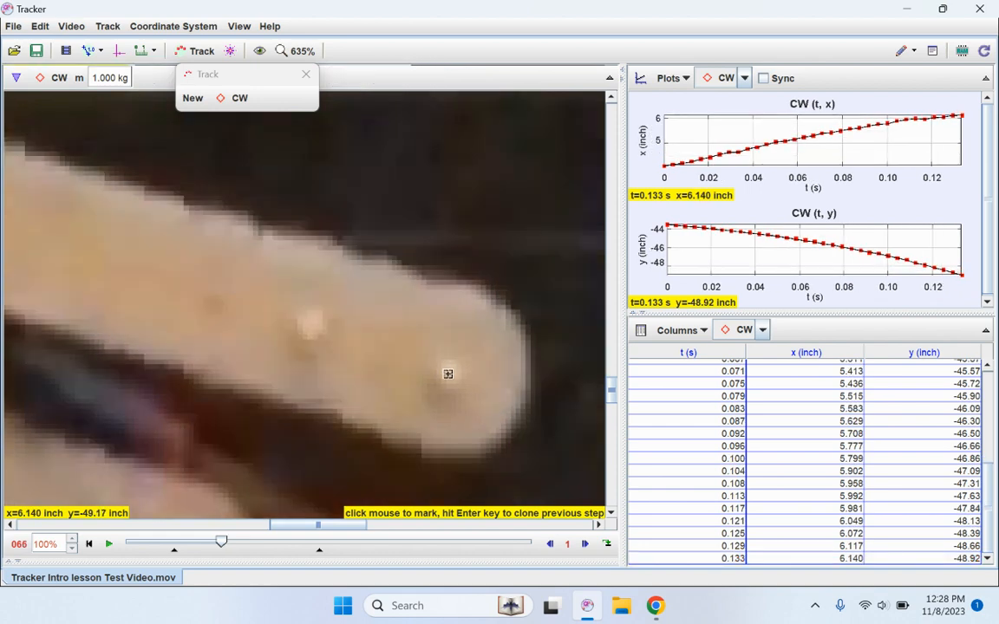
left_click(448, 377, "shift")
left_click(449, 397, "shift")
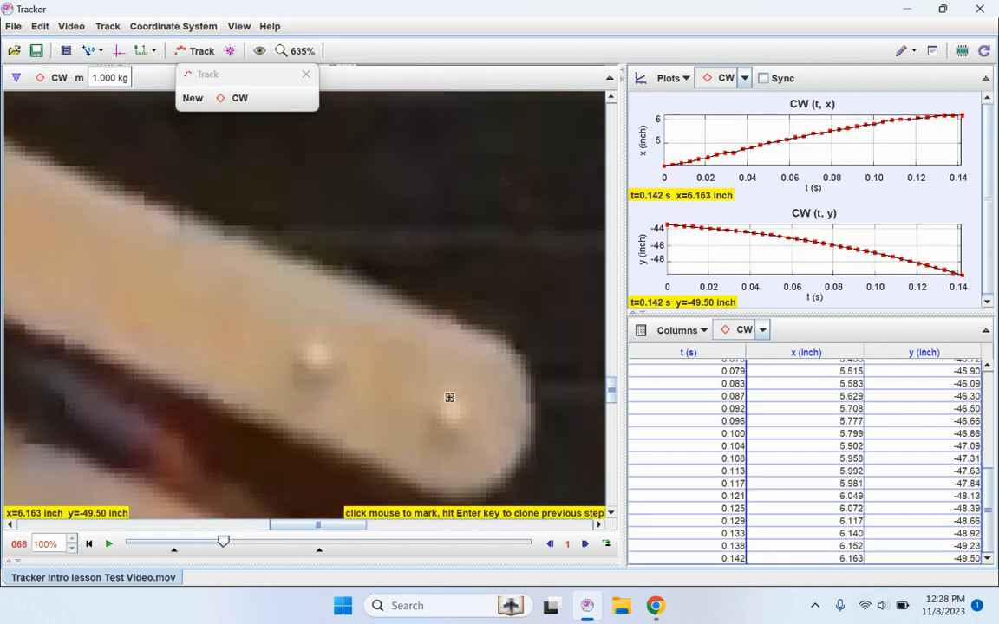
left_click(448, 416, "shift")
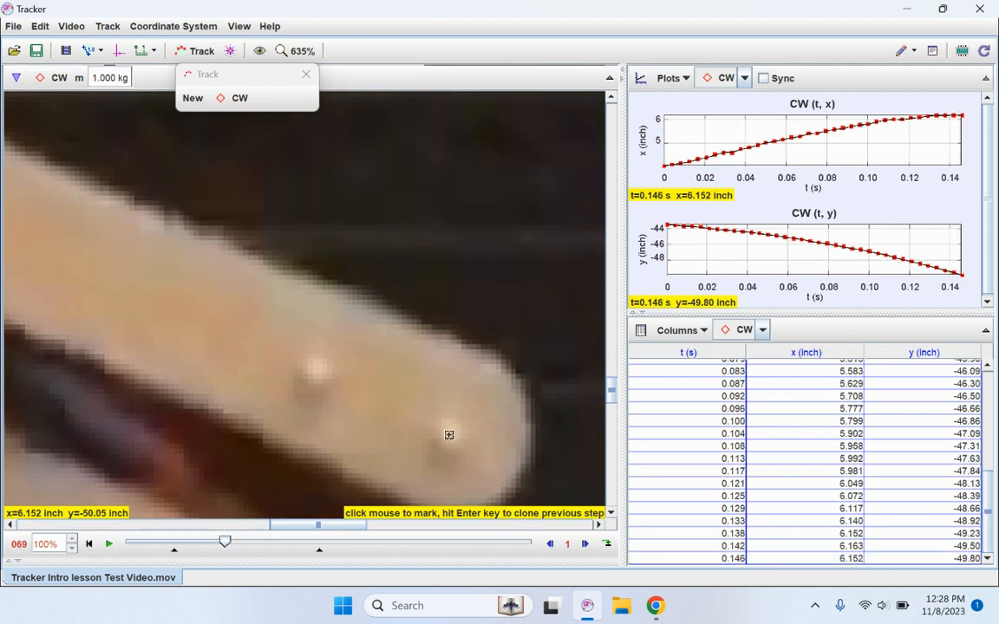
left_click(449, 437, "shift")
left_click(447, 455, "shift")
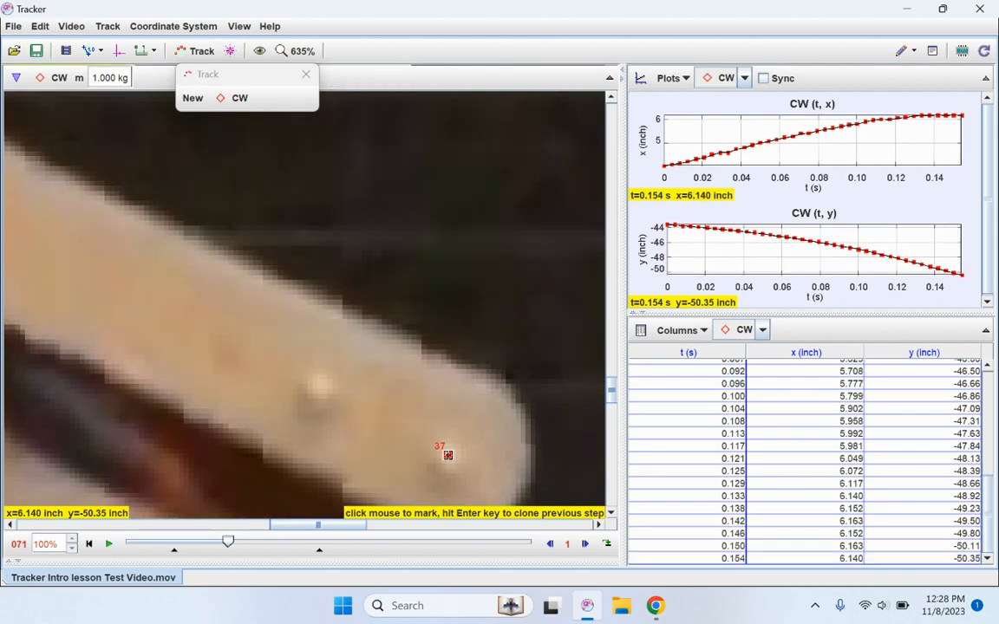
scroll(538, 408, "down", 5)
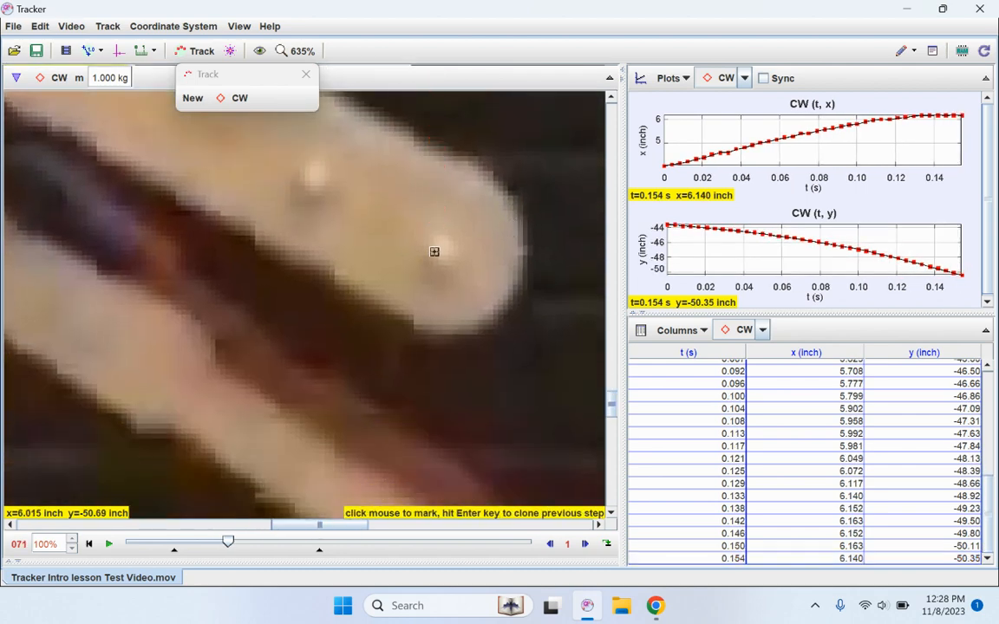
left_click(440, 253, "shift")
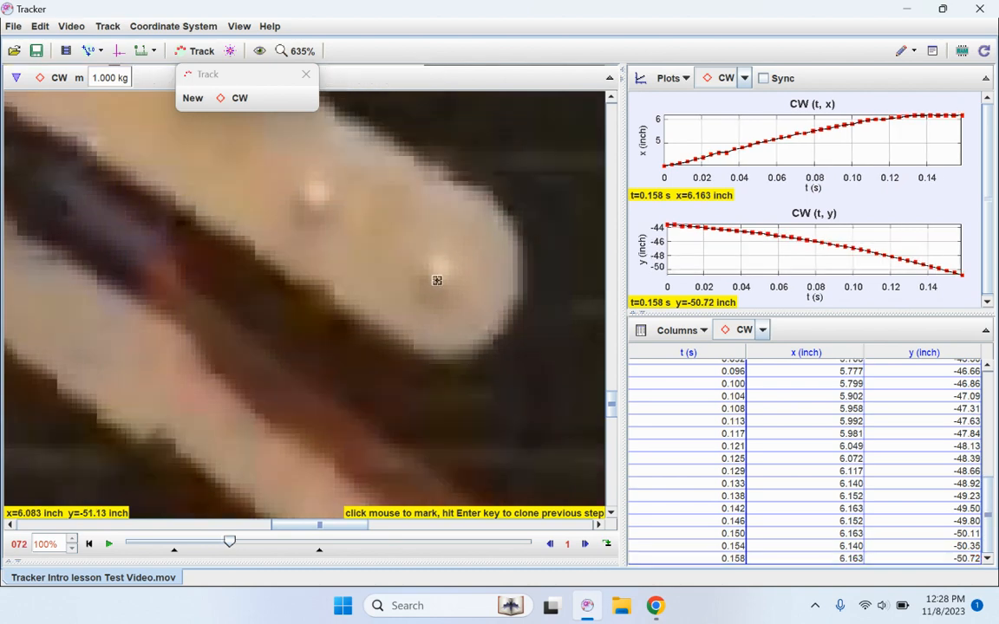
left_click(440, 274, "shift")
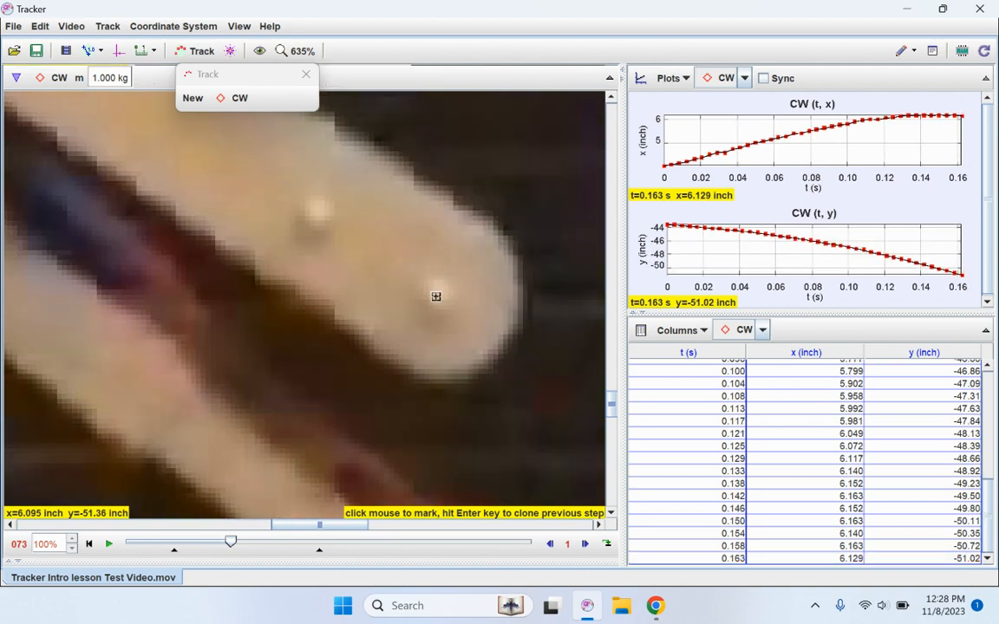
left_click(437, 295, "shift")
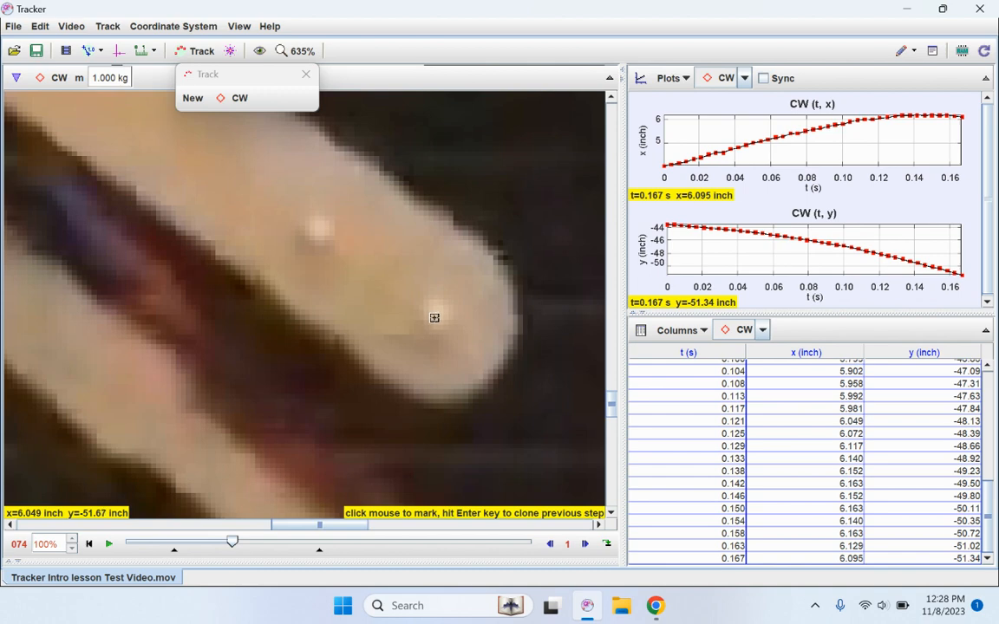
left_click(435, 317, "shift")
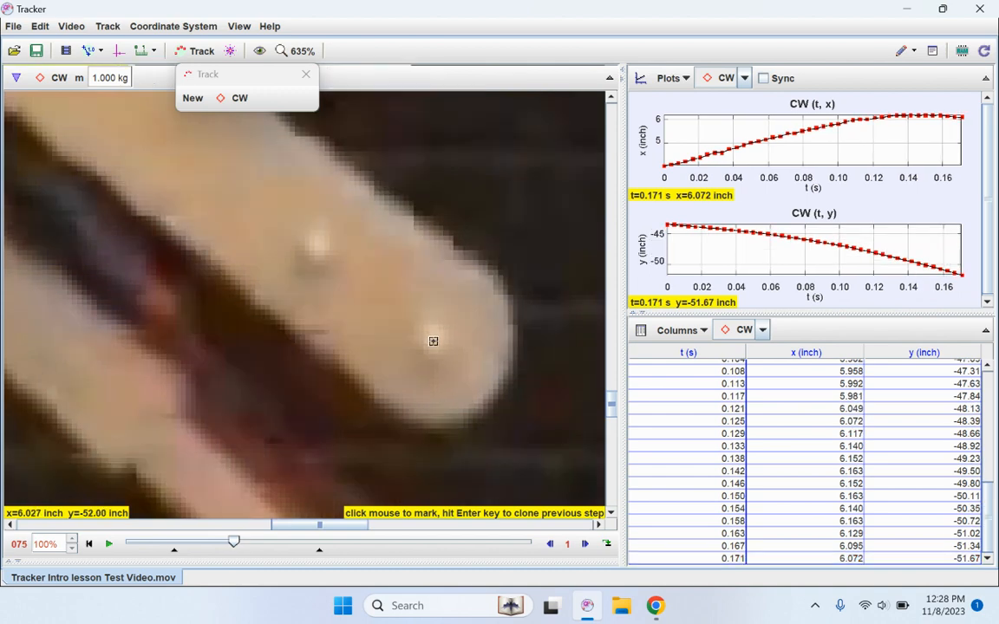
left_click(433, 343, "shift")
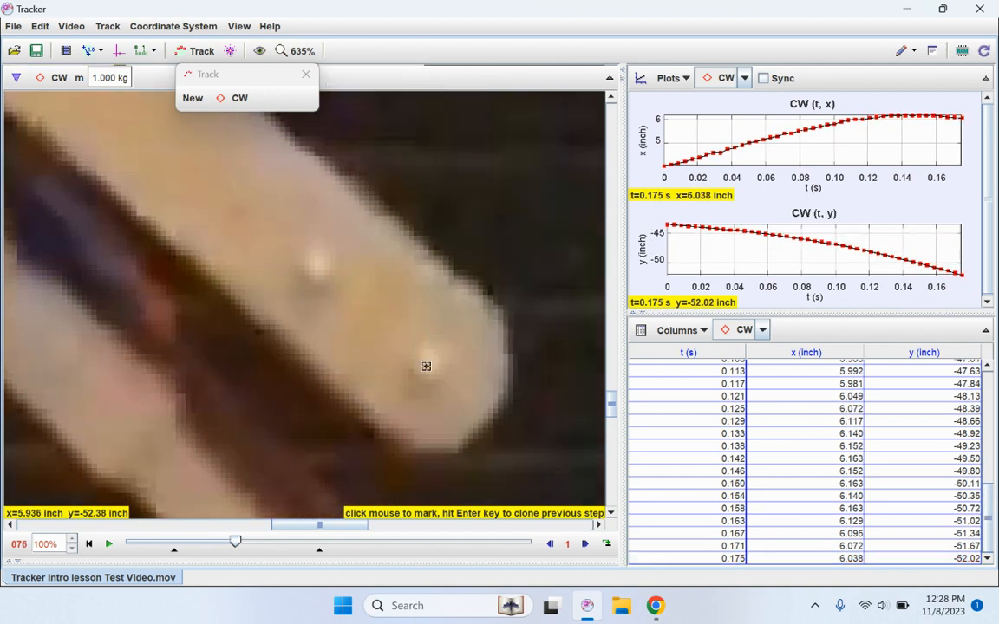
left_click(426, 365, "shift")
left_click(425, 389, "shift")
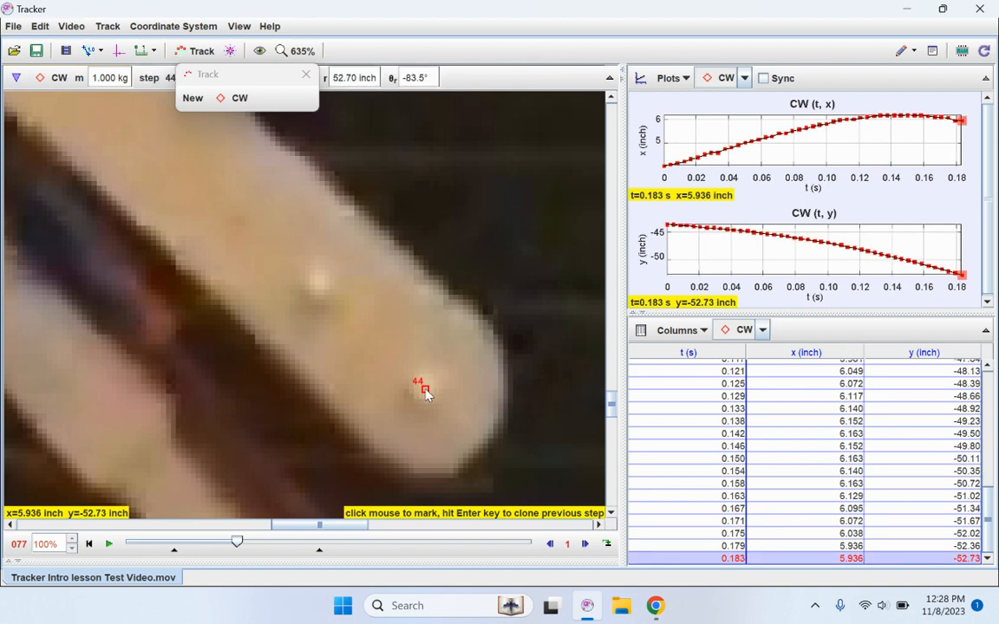
left_click_drag(518, 422, 542, 219)
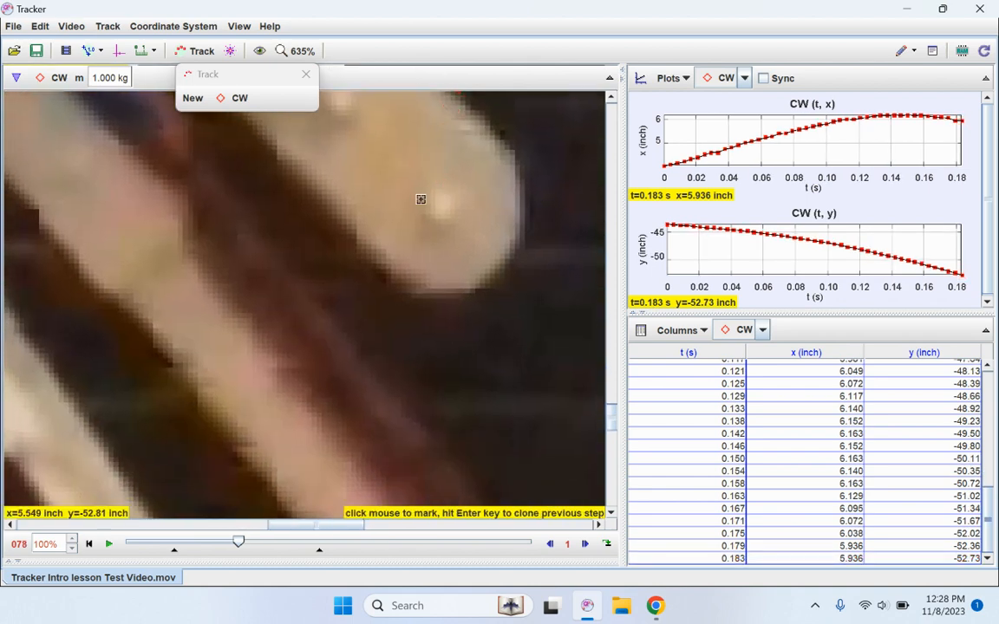
left_click(442, 210, "shift")
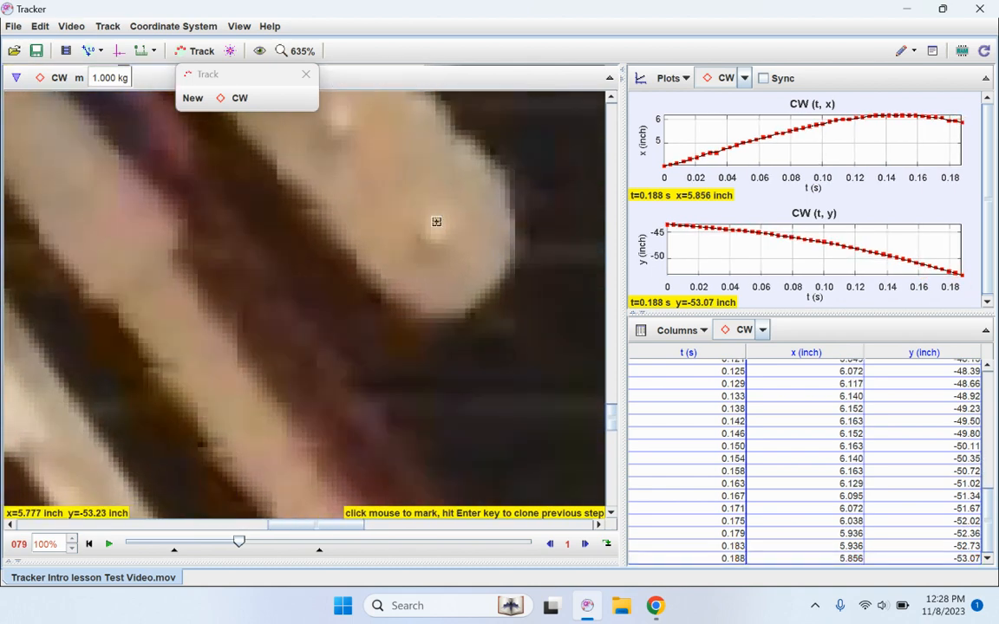
left_click(435, 233, "shift")
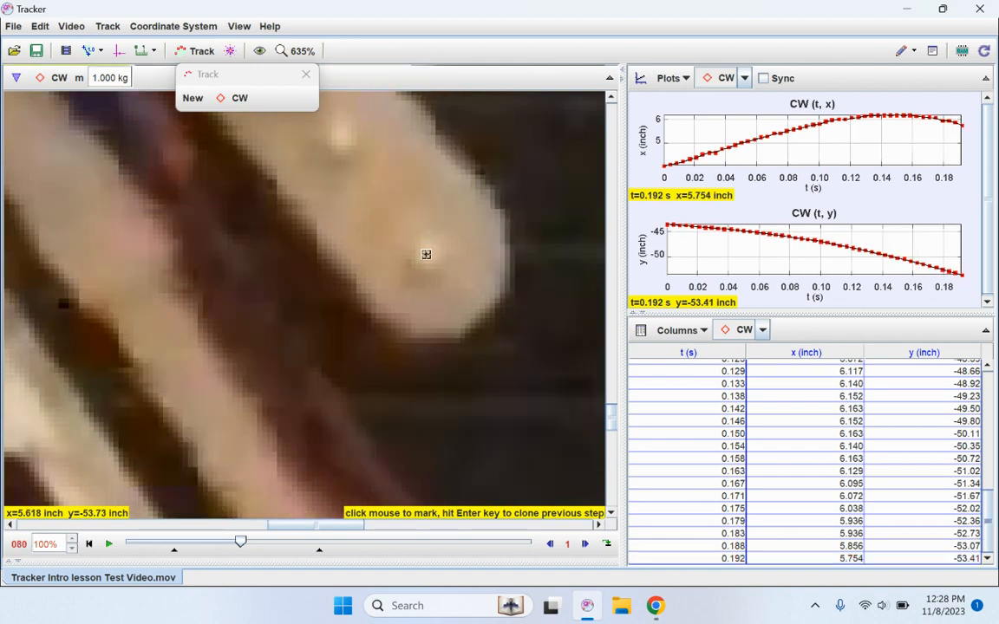
left_click(426, 255, "shift")
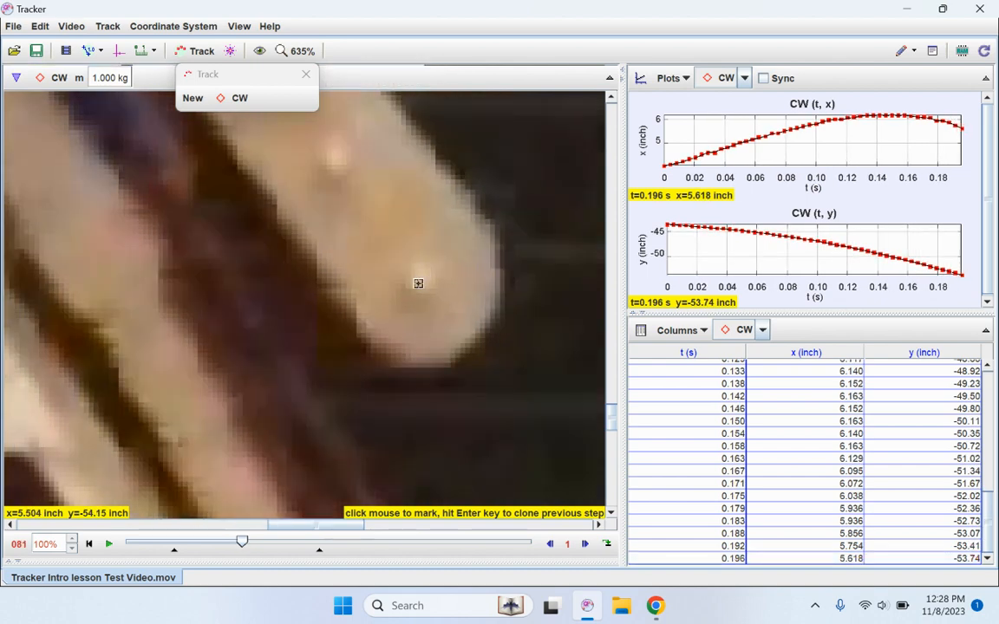
left_click(418, 284, "shift")
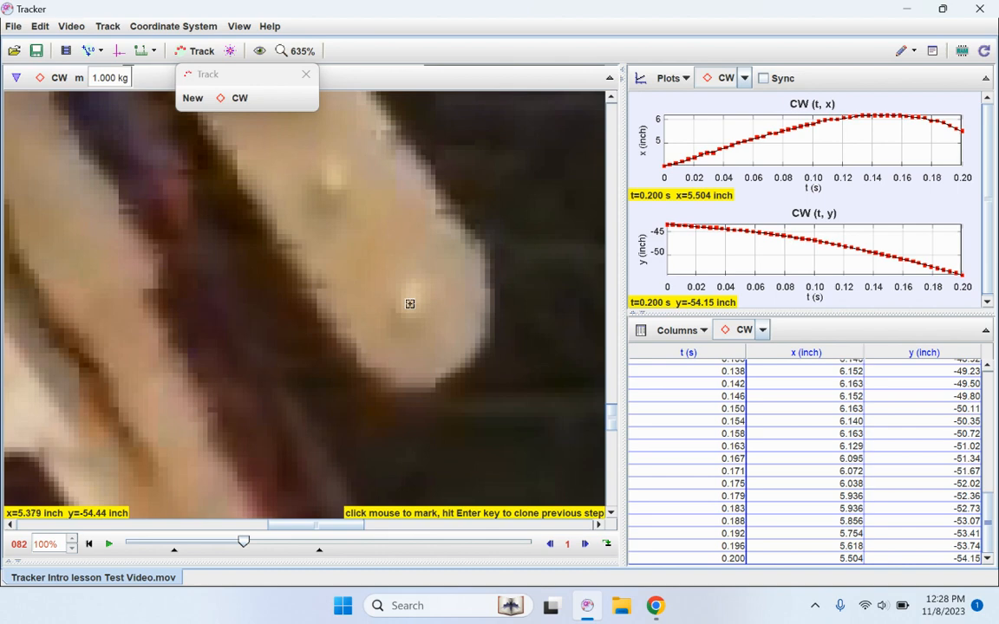
left_click(408, 302, "shift")
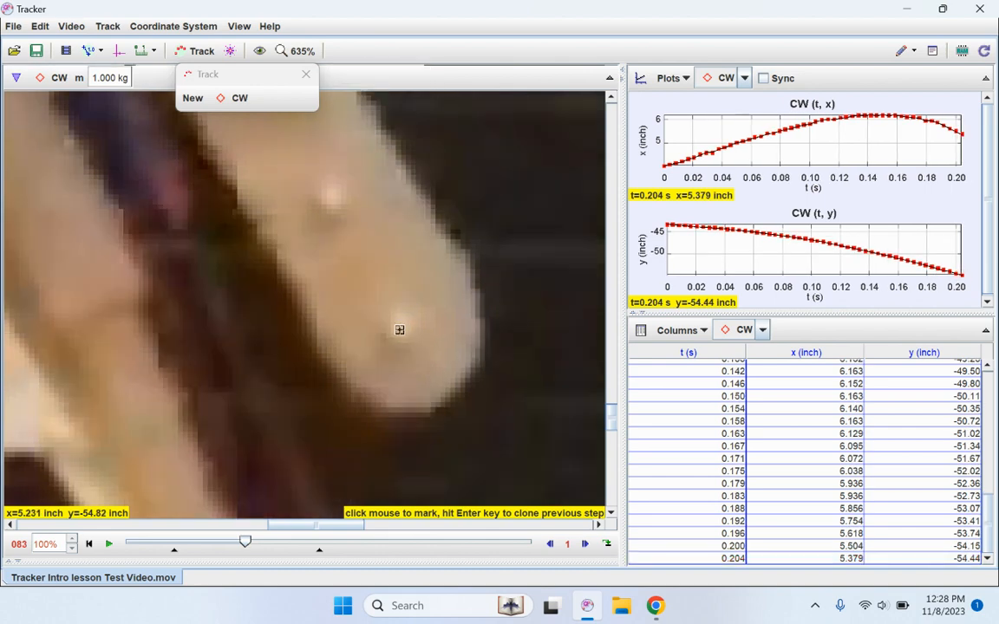
left_click(403, 327, "shift")
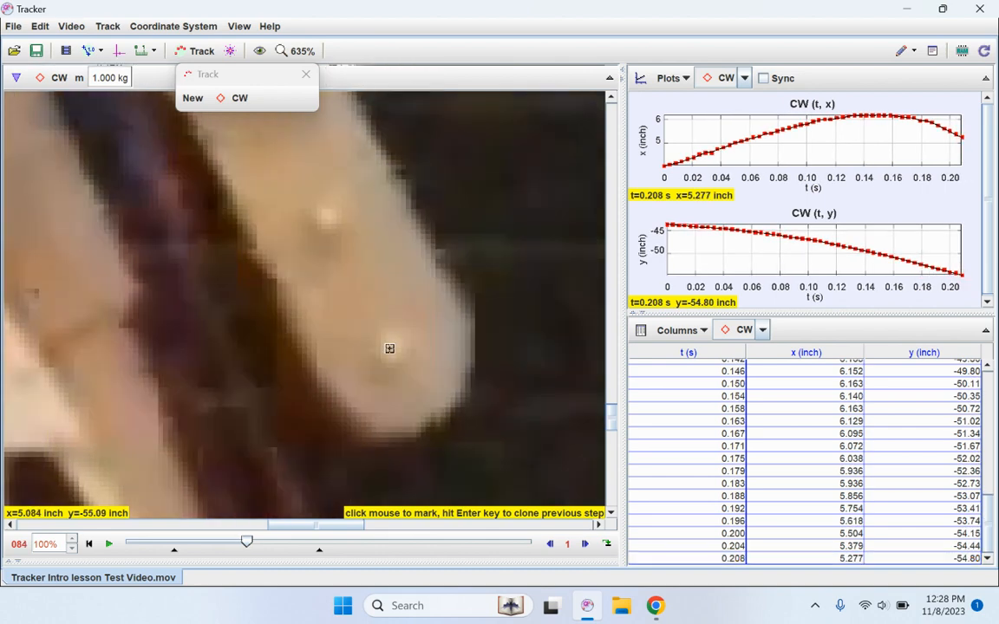
left_click(390, 348, "shift")
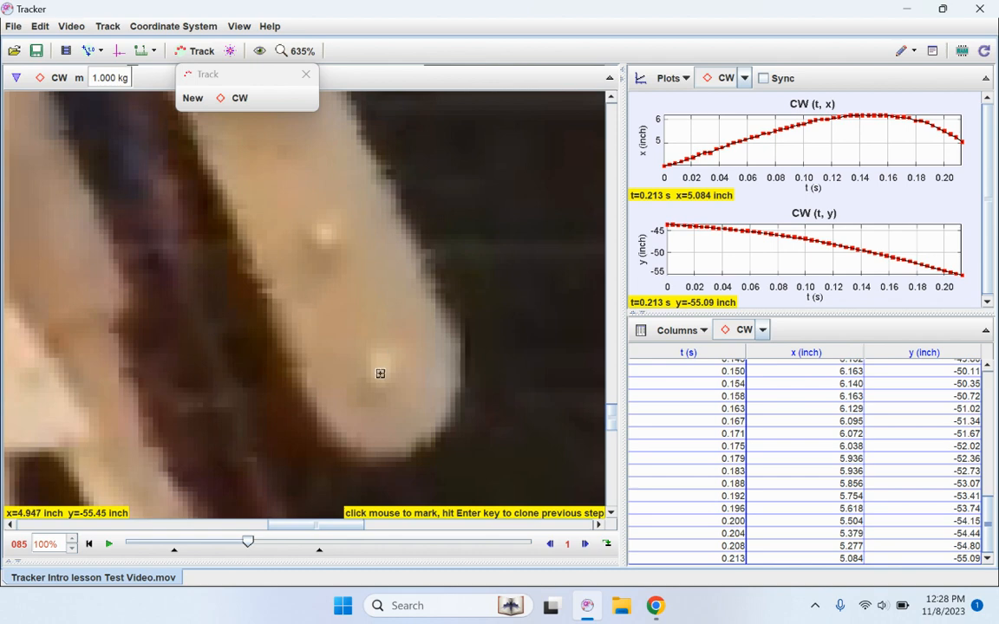
left_click(380, 369, "shift")
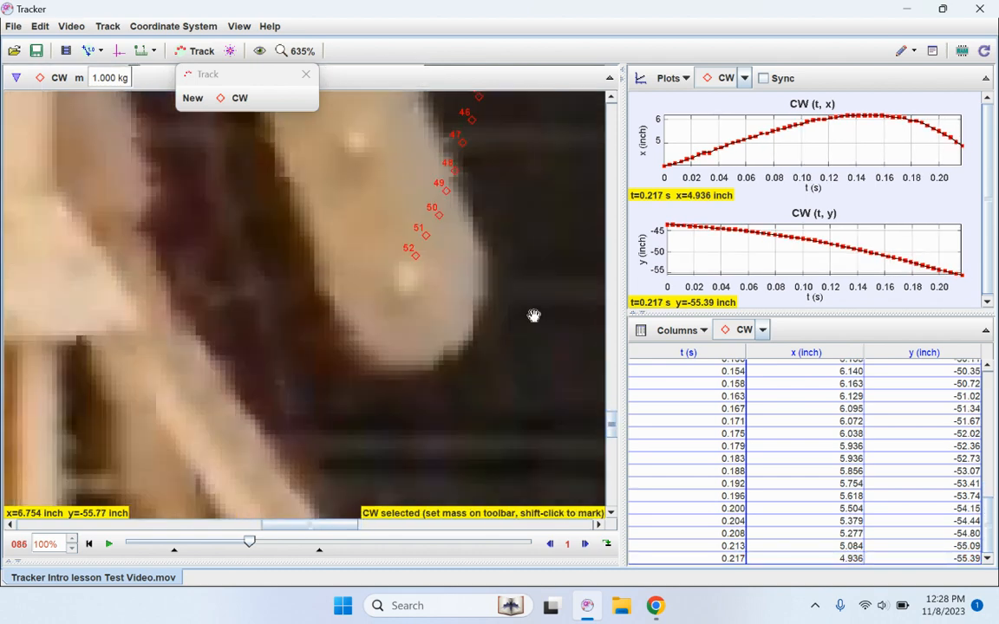
left_click(409, 274, "shift")
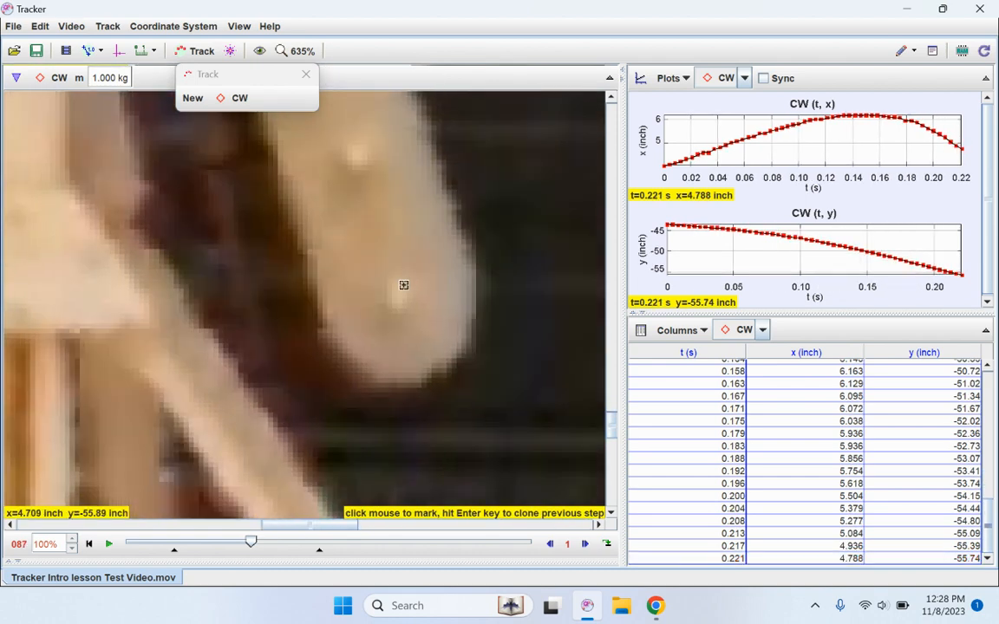
left_click(393, 291, "shift")
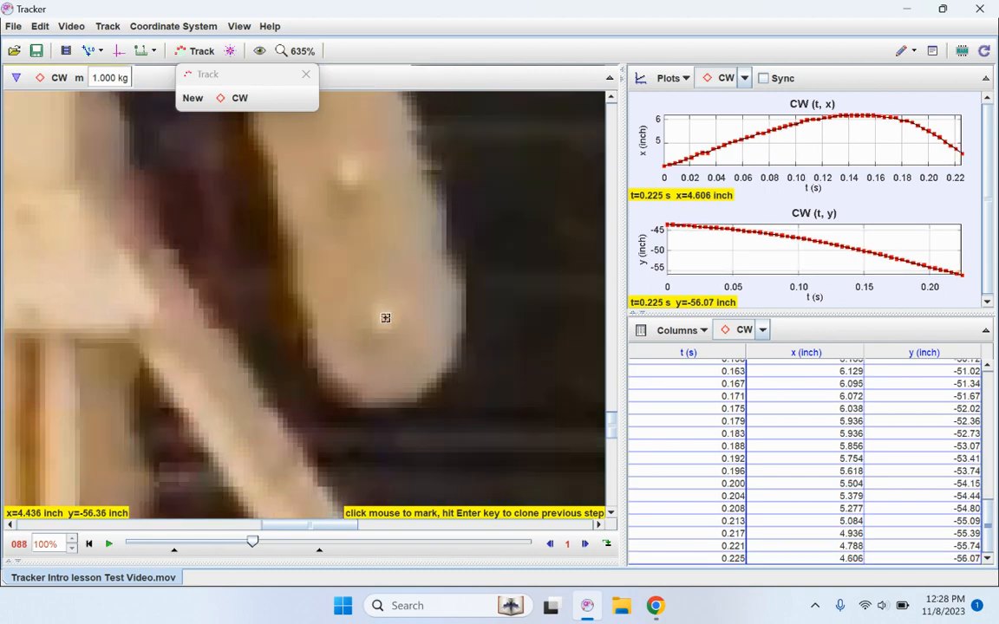
left_click(386, 319, "shift")
left_click(363, 339, "shift")
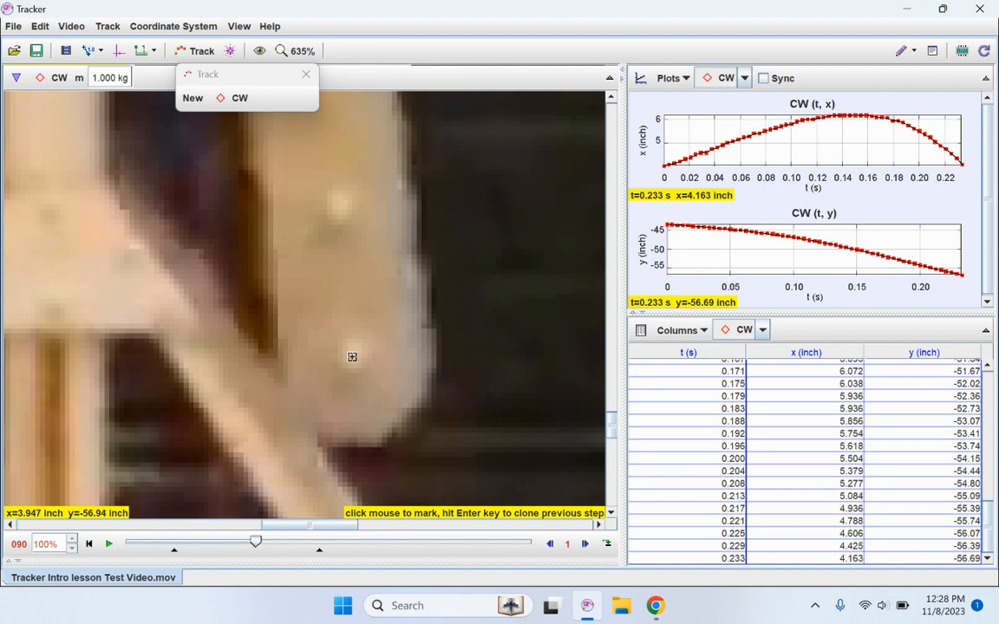
left_click(352, 356, "shift")
left_click(337, 373, "shift")
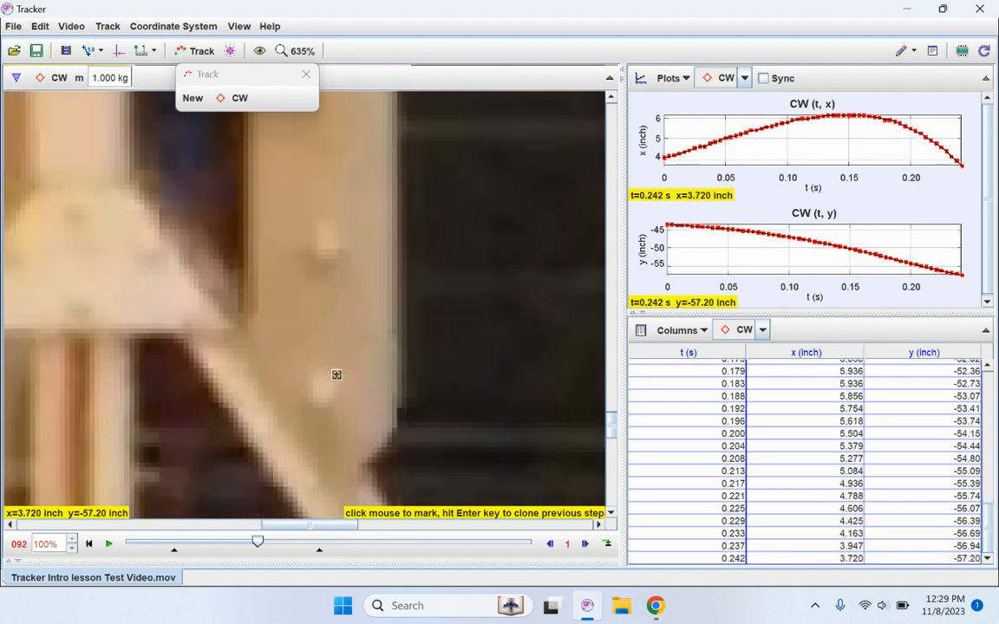
left_click(319, 392, "shift")
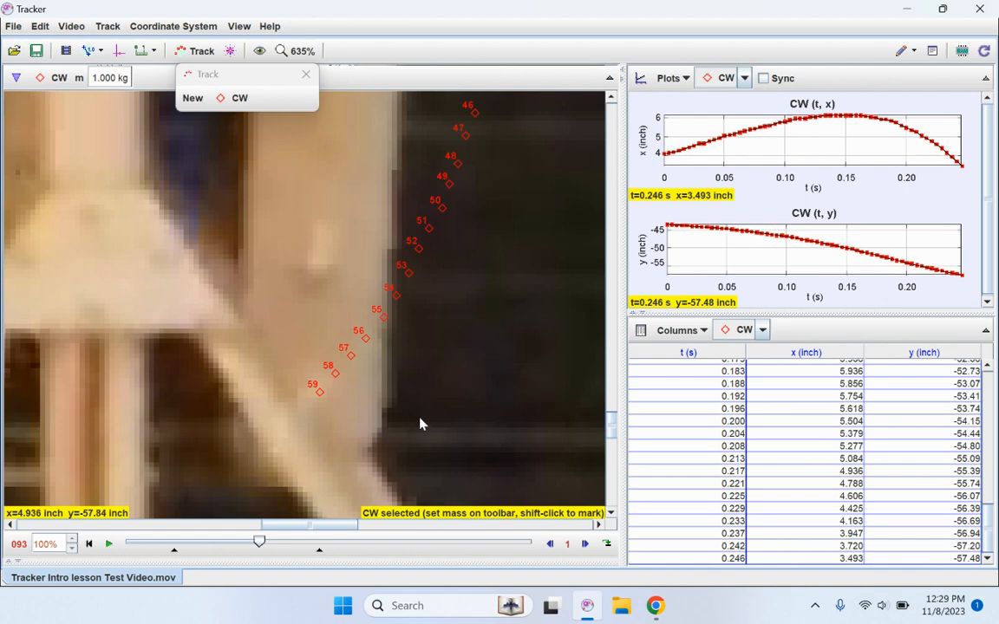
- Mark the CW position on the counterweight arm pin in frame 93 and nudge the new mark slightly down along the path
left_click_drag(433, 426, 516, 345)
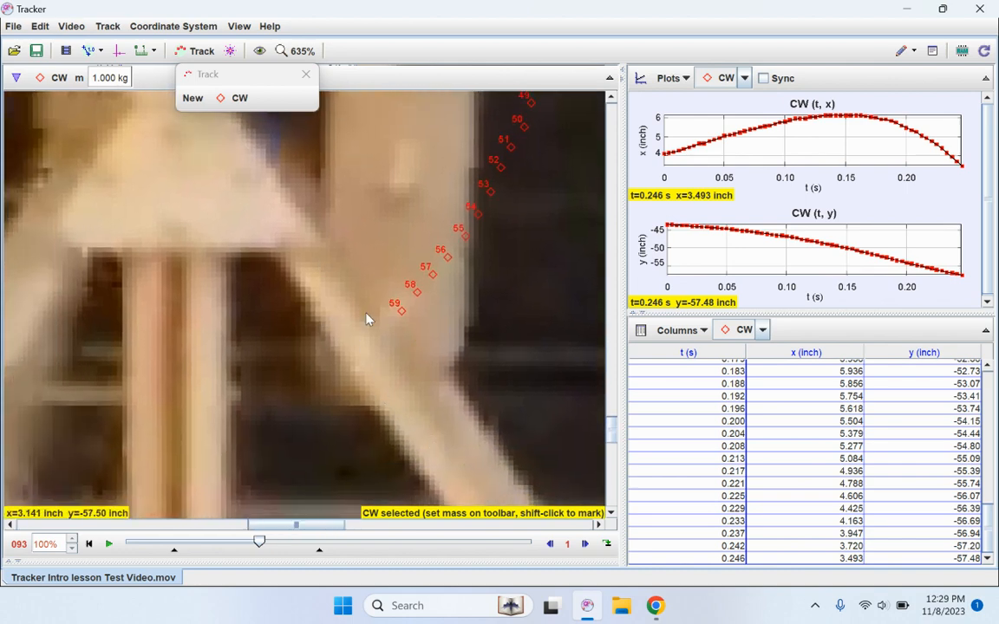
key("shift")
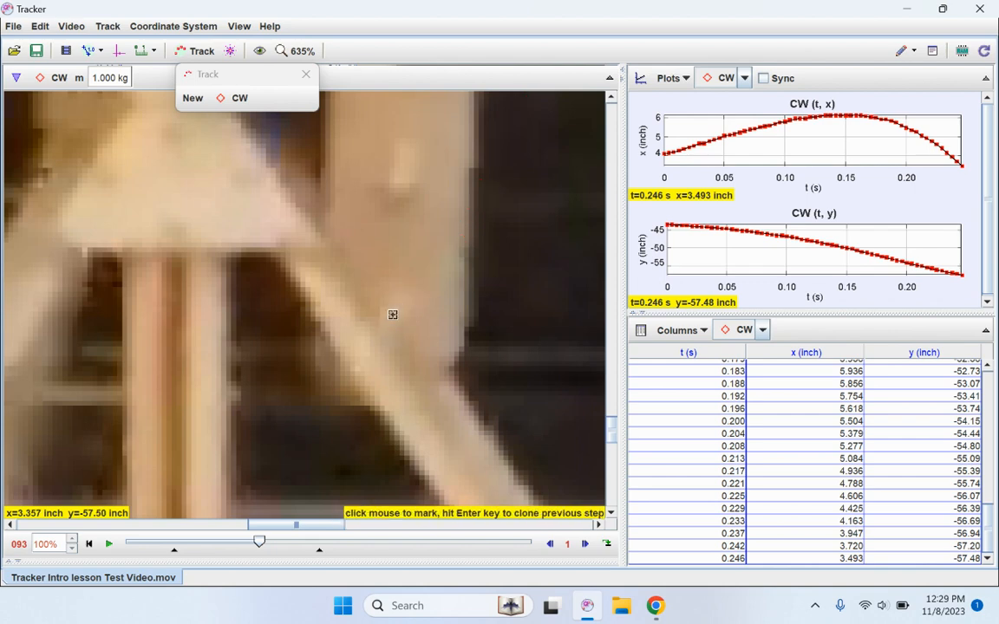
left_click(388, 322, "shift")
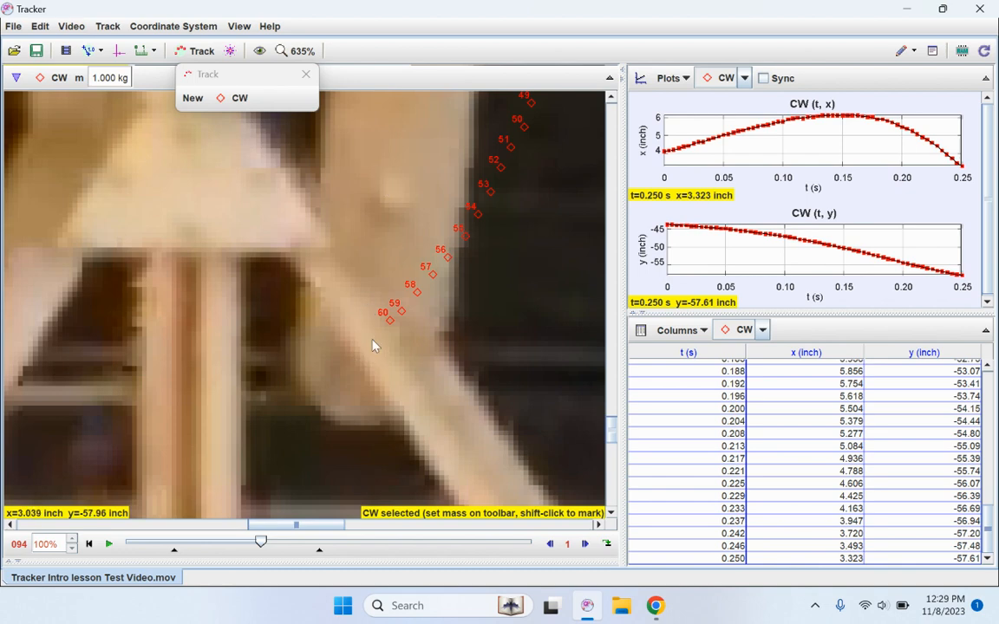
left_click_drag(391, 327, 387, 331)
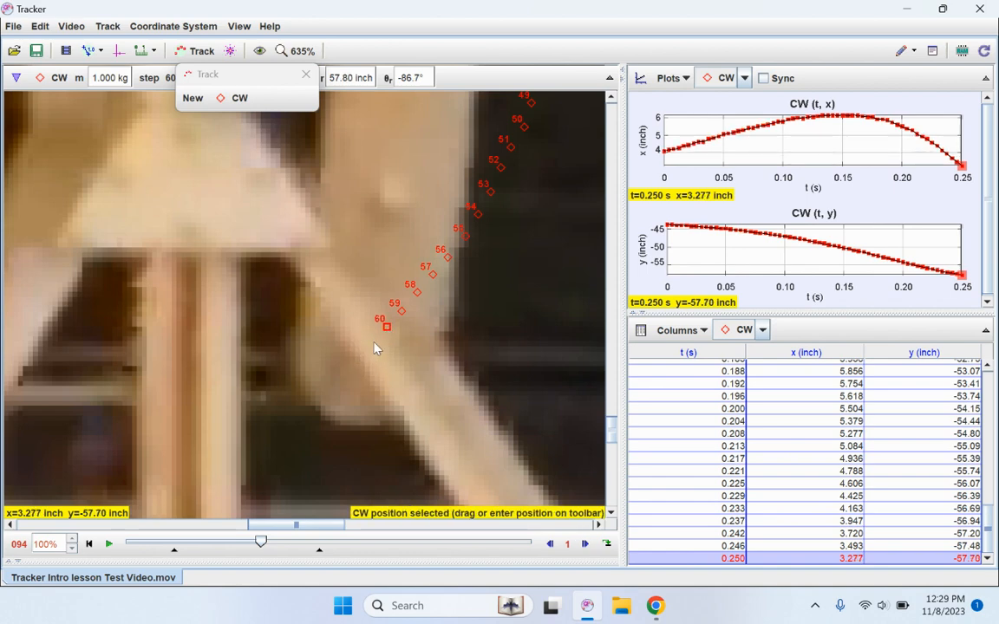
- Skip frame 94 and mark the CW position on the arm pin in frames 95 to 97
left_click(585, 543)
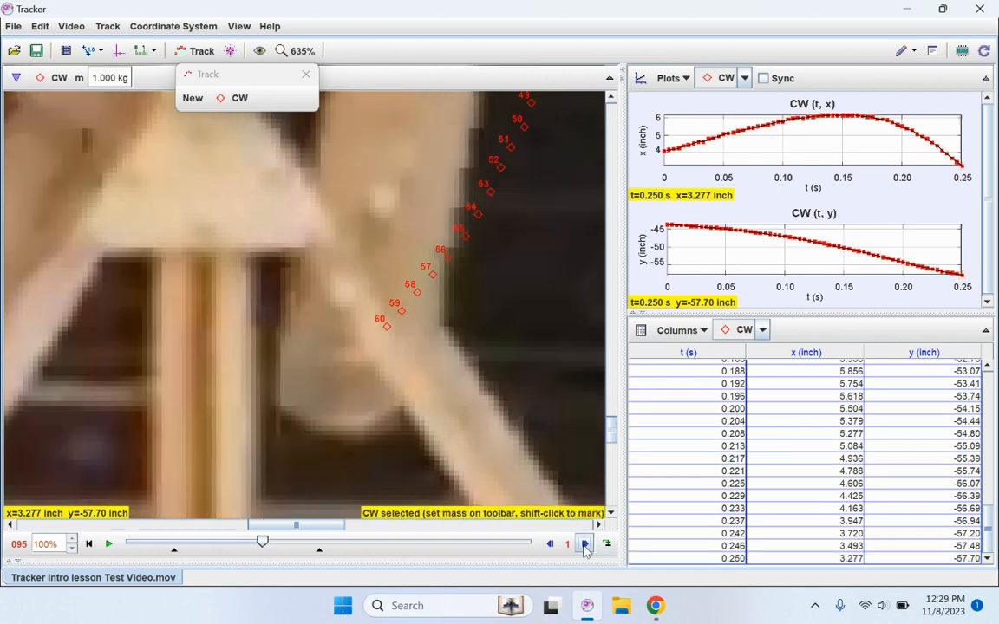
left_click(345, 363)
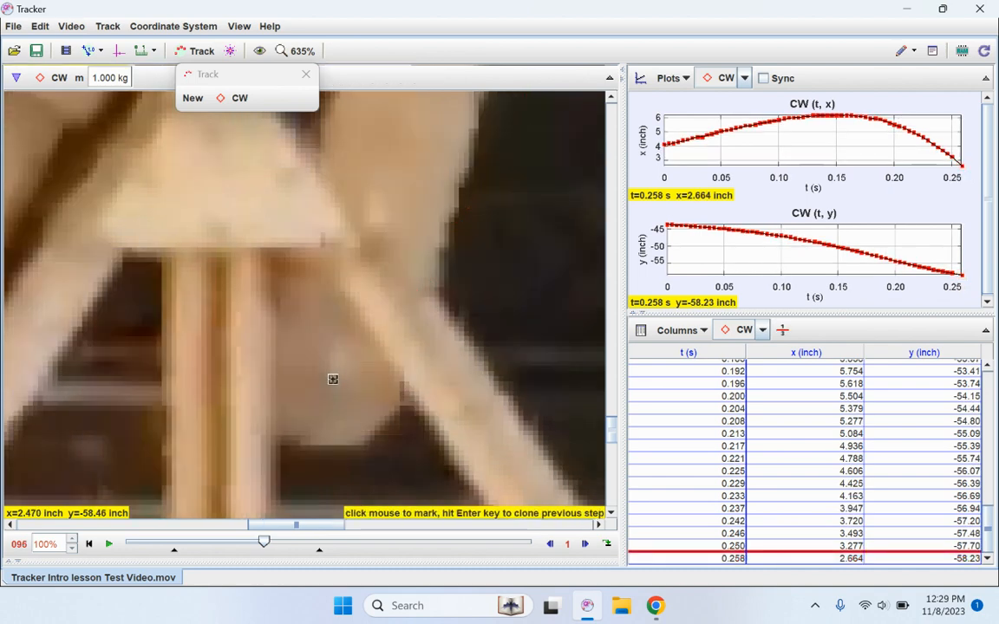
left_click(332, 373)
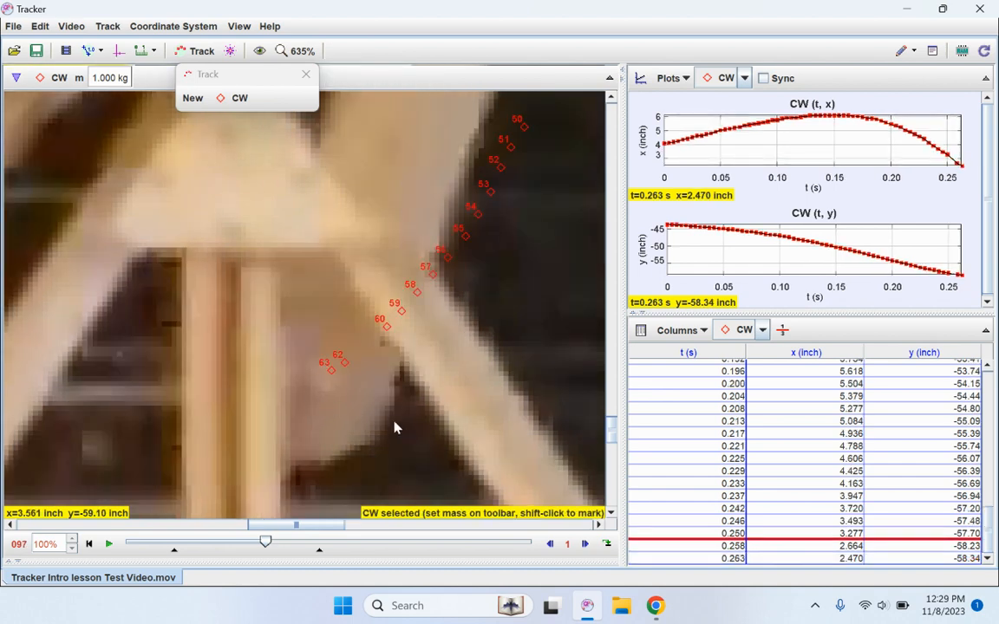
left_click(323, 377)
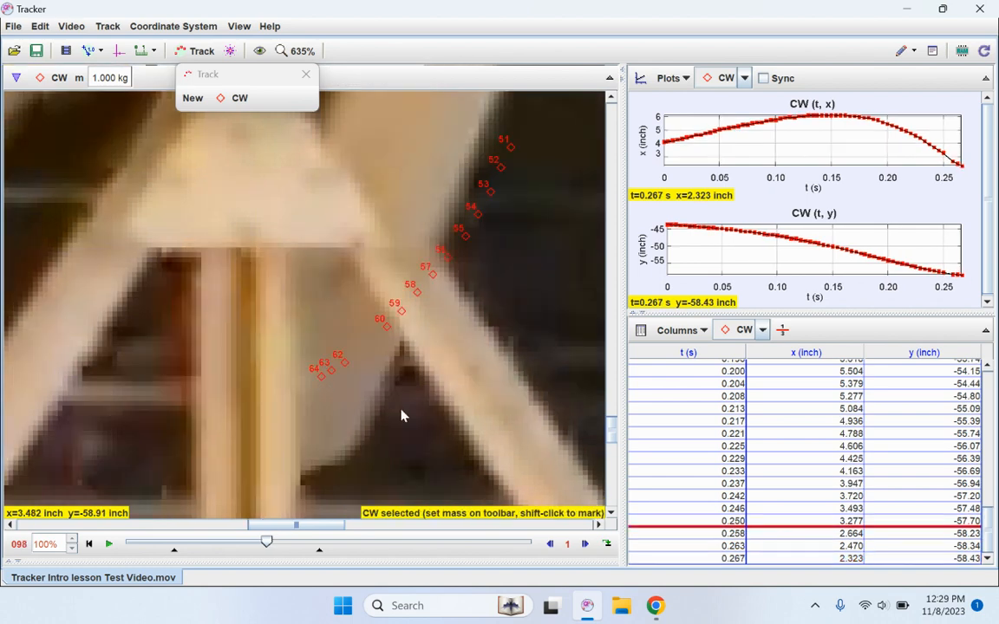
- Skip frames 98 to 101, where the frame post hides the pin, and mark the CW position in frames 102 to 108
left_click_drag(388, 433, 491, 392)
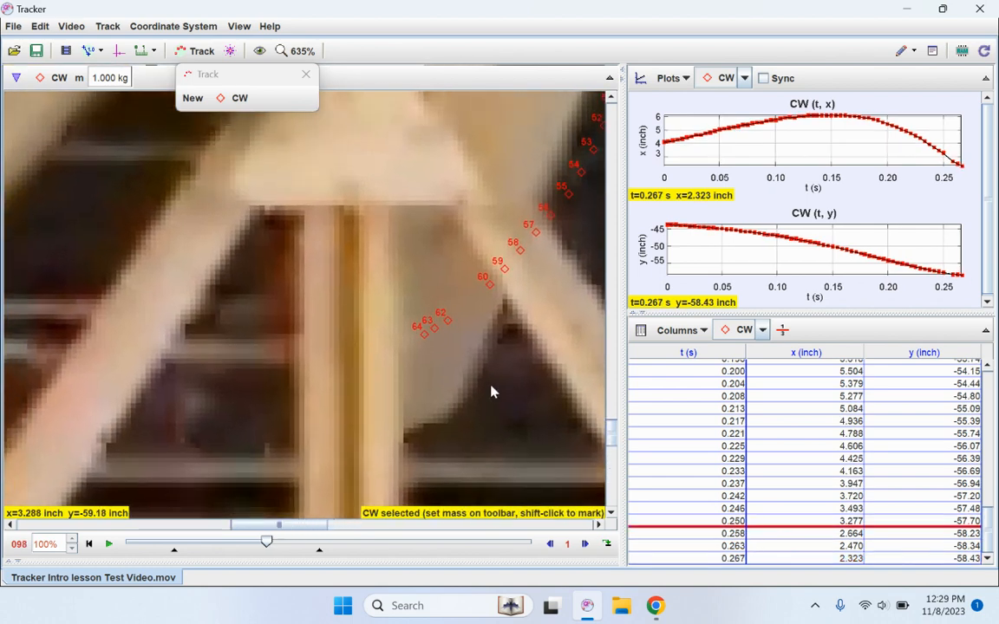
left_click(585, 544)
left_click(585, 544)
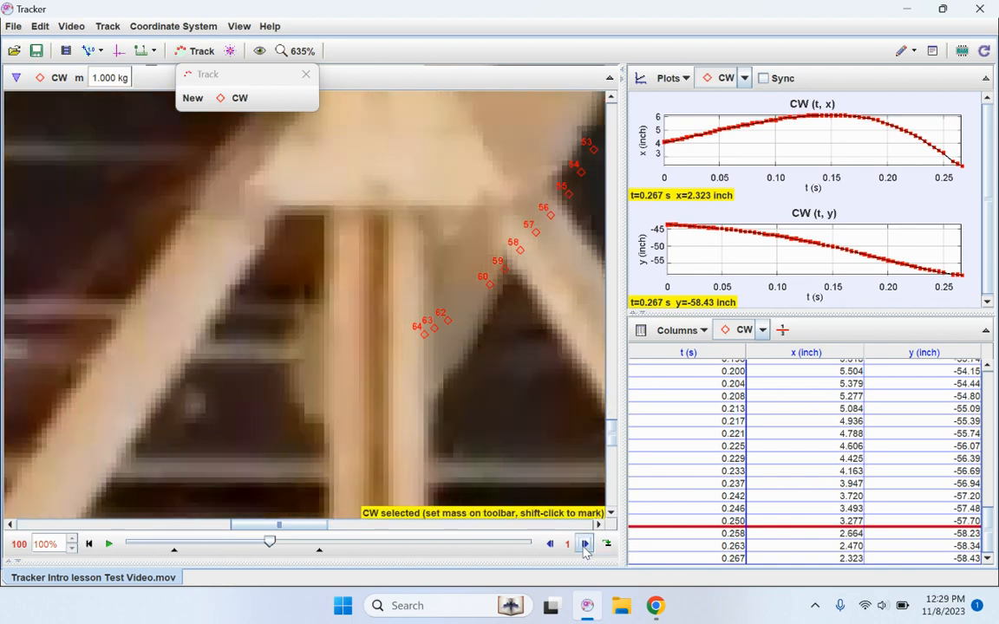
left_click(585, 544)
left_click(584, 544)
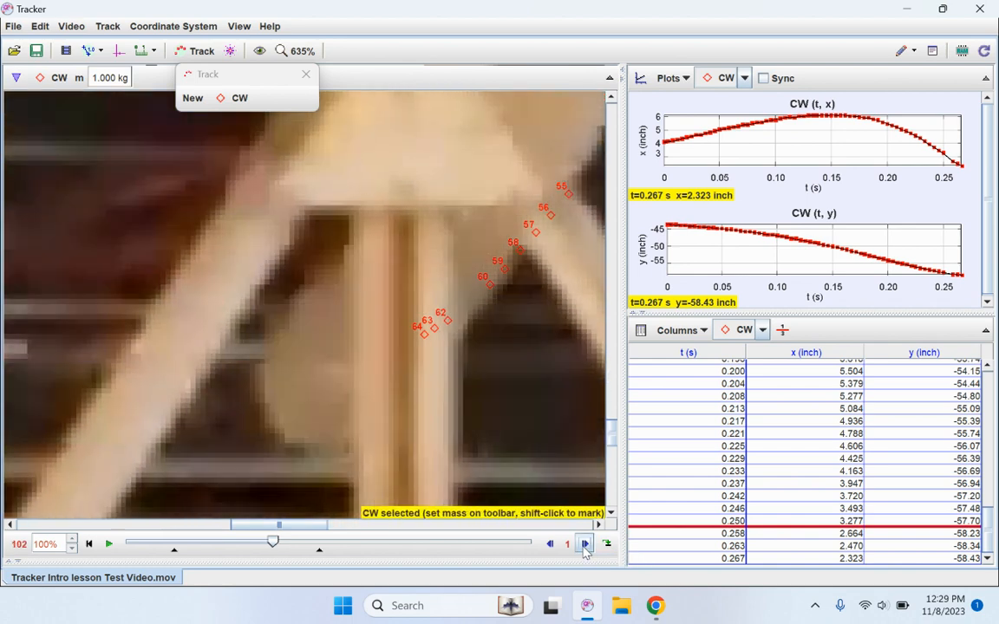
left_click(332, 376)
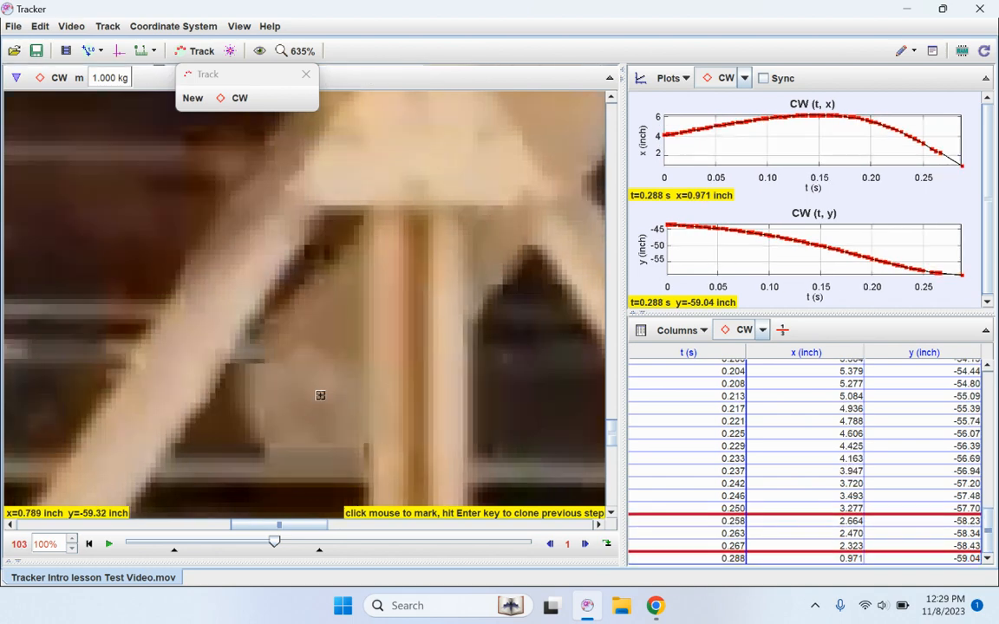
left_click(318, 384)
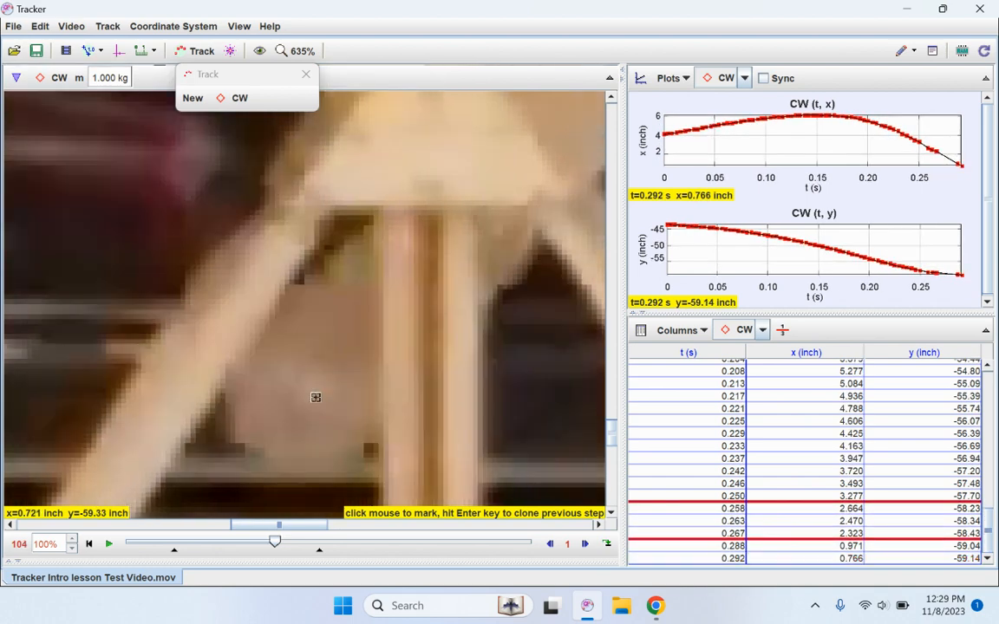
left_click(313, 391)
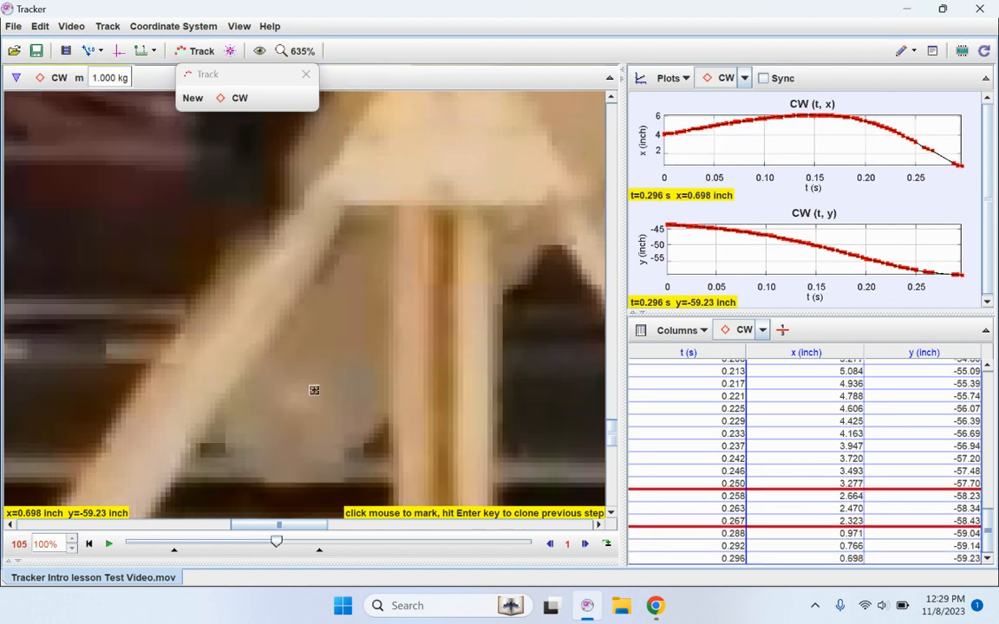
left_click(295, 398)
left_click(281, 415)
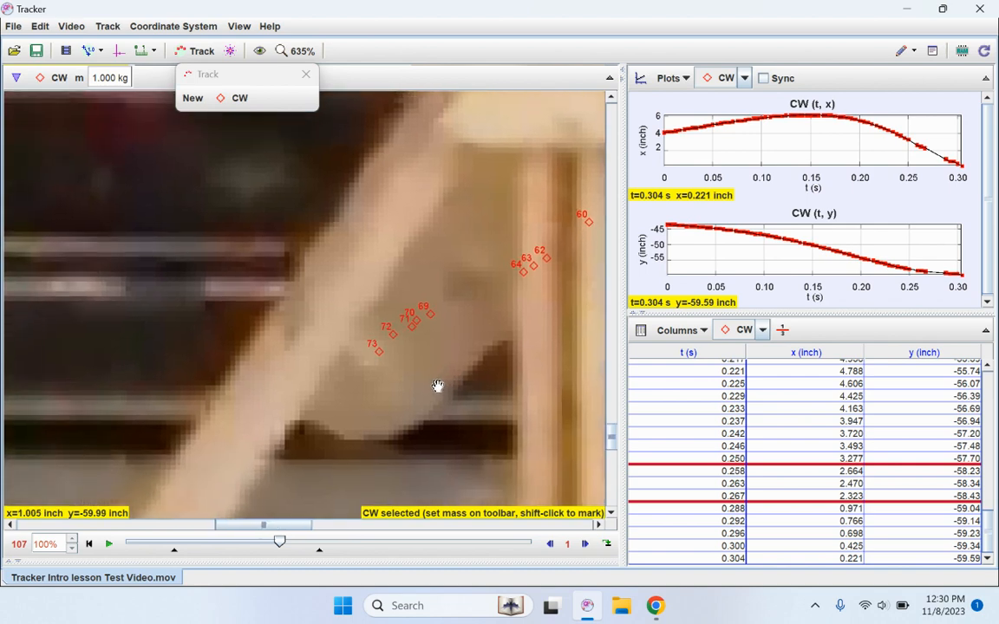
left_click(366, 363)
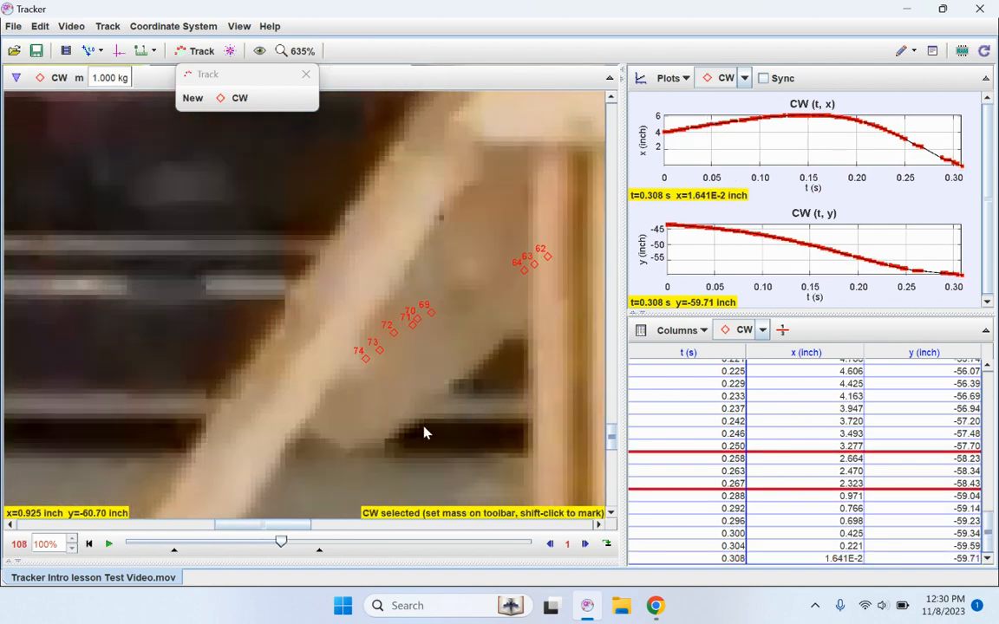
key("shift")
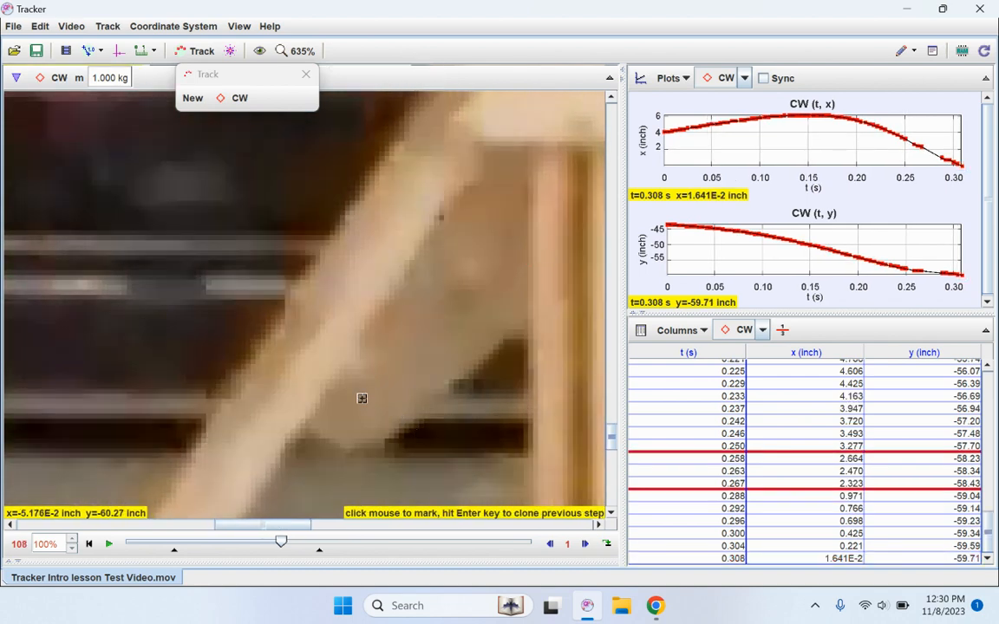
left_click(355, 373, "shift")
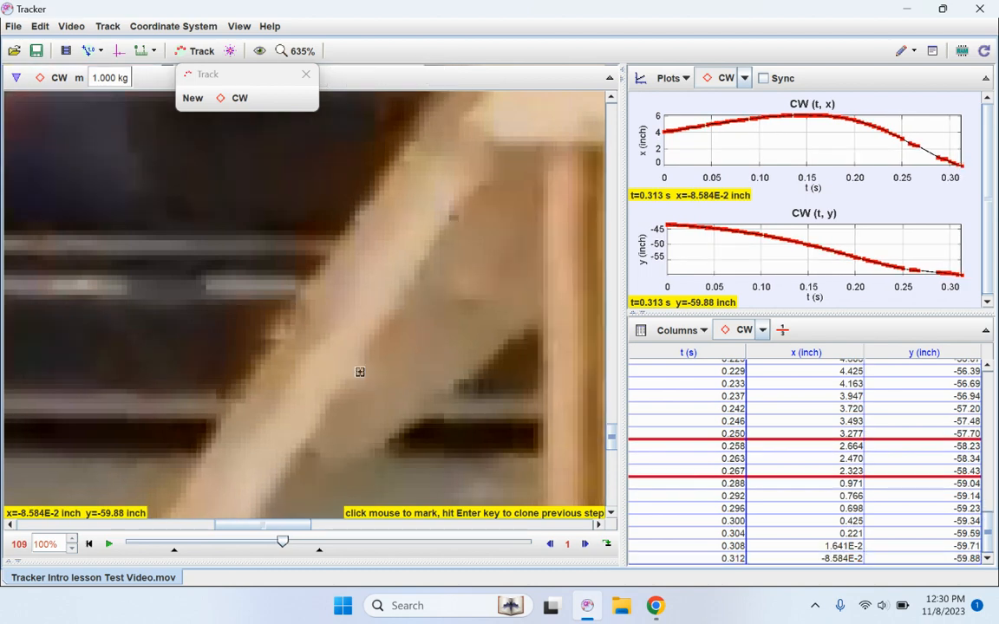
- Skip frames 109 to 113, where the diagonal brace hides the pin, and mark the CW position in frames 114 to 129
left_click(585, 544)
left_click(584, 544)
left_click(585, 545)
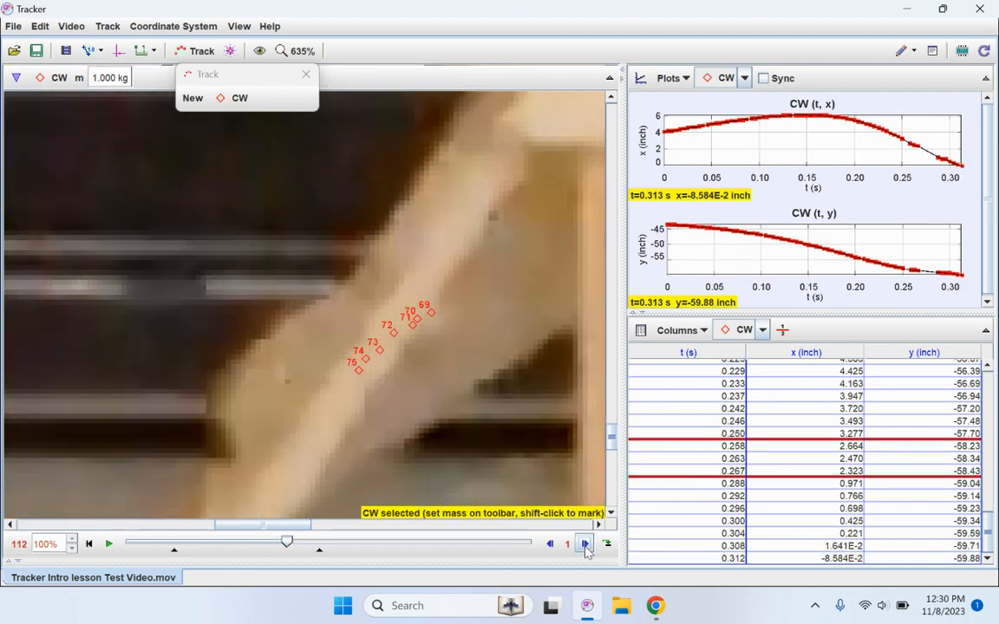
left_click(585, 545)
left_click(587, 546)
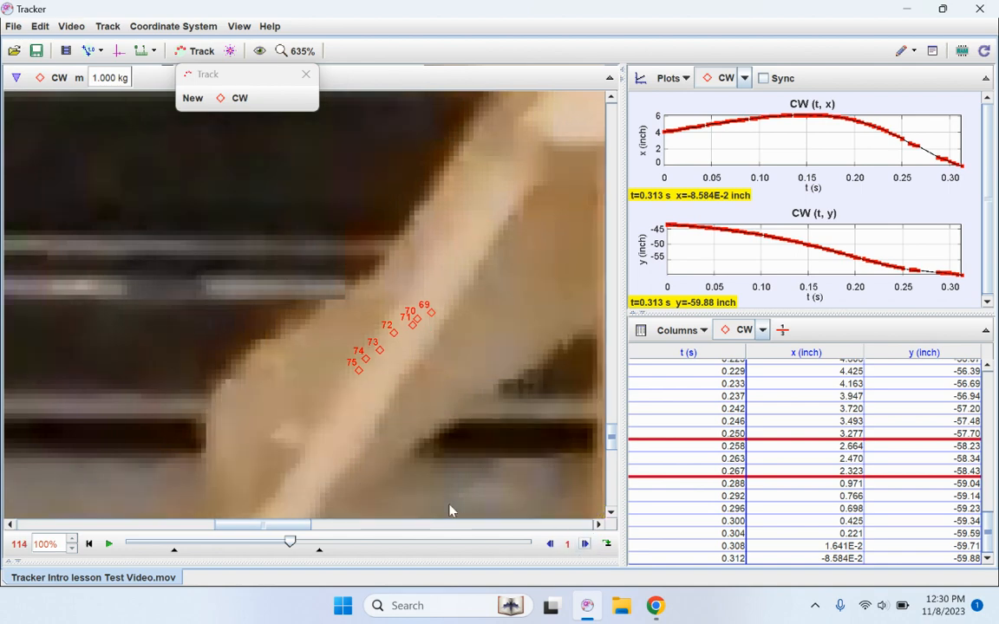
left_click(286, 440, "shift")
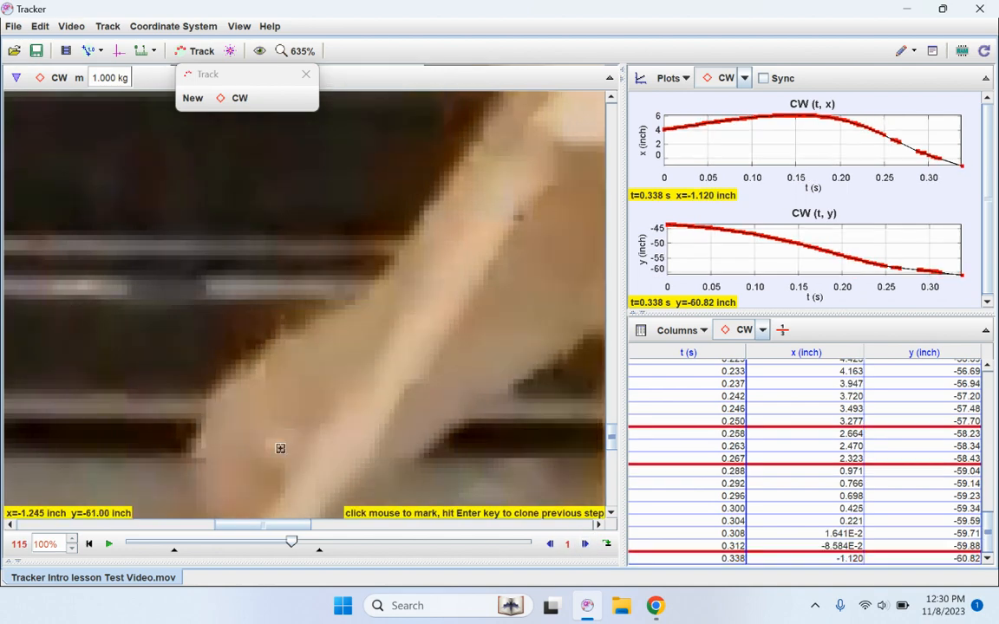
left_click(279, 449, "shift")
left_click(263, 462, "shift")
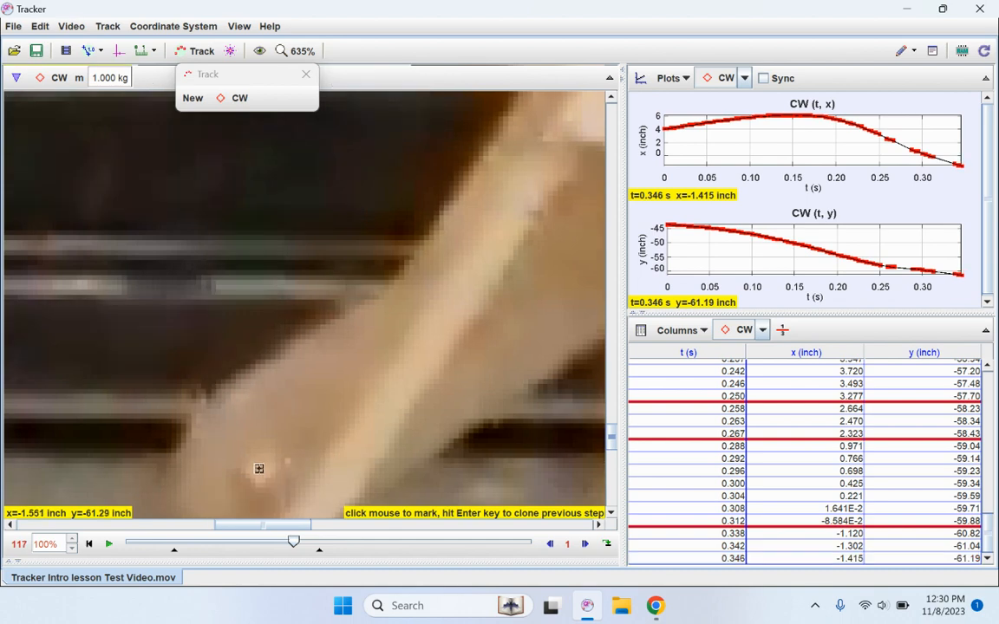
left_click(253, 468, "shift")
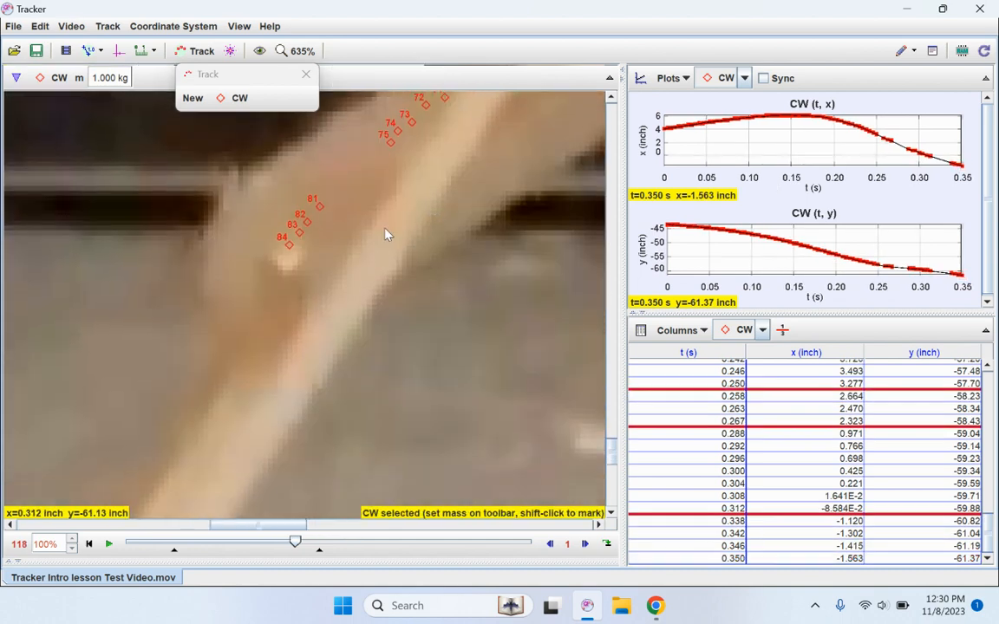
left_click(286, 257, "shift")
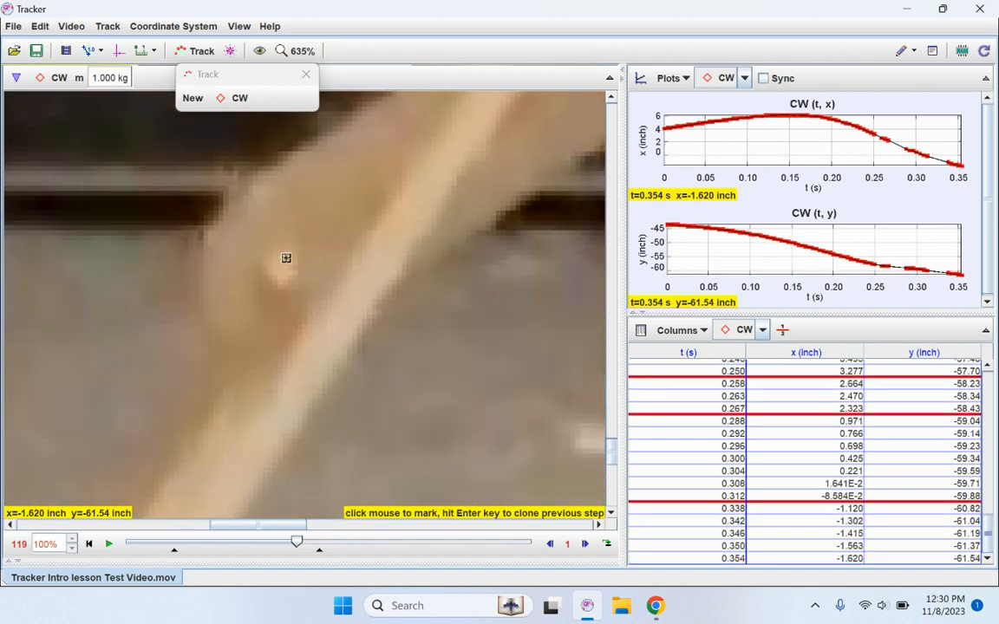
left_click(279, 266, "shift")
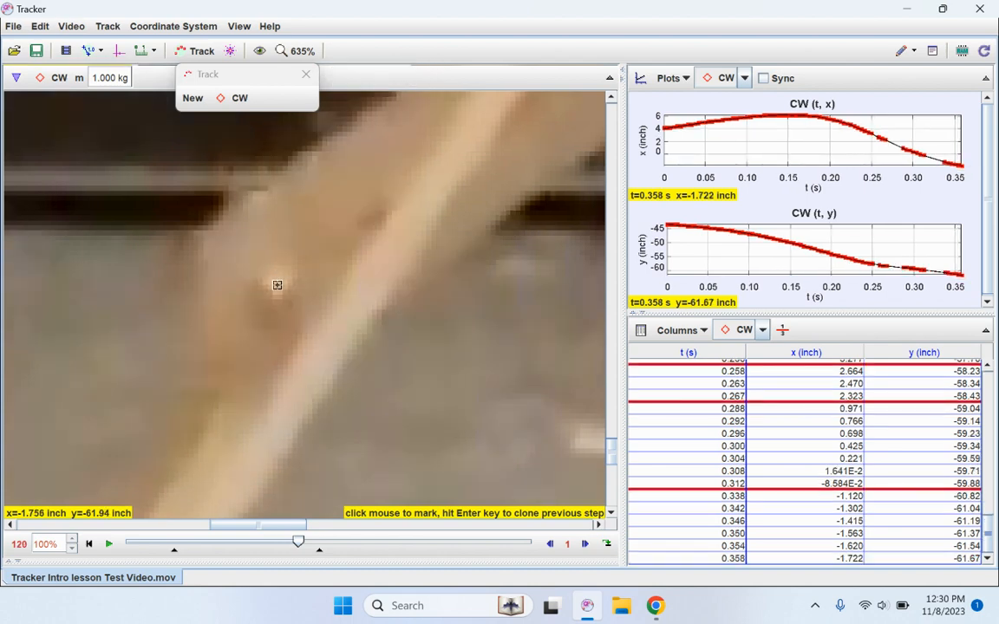
left_click(277, 284, "shift")
left_click(268, 291, "shift")
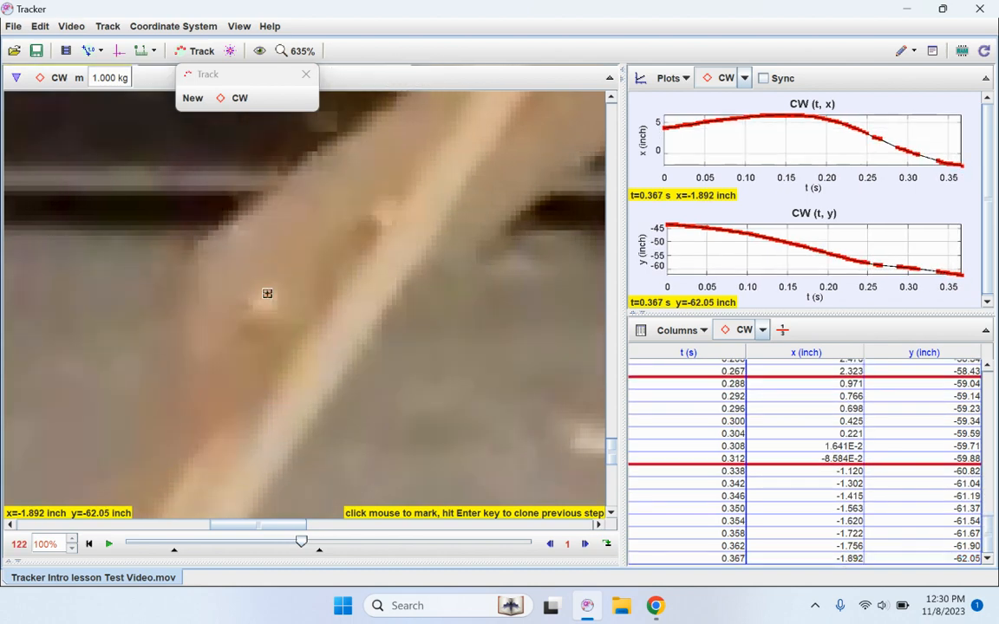
left_click(265, 306, "shift")
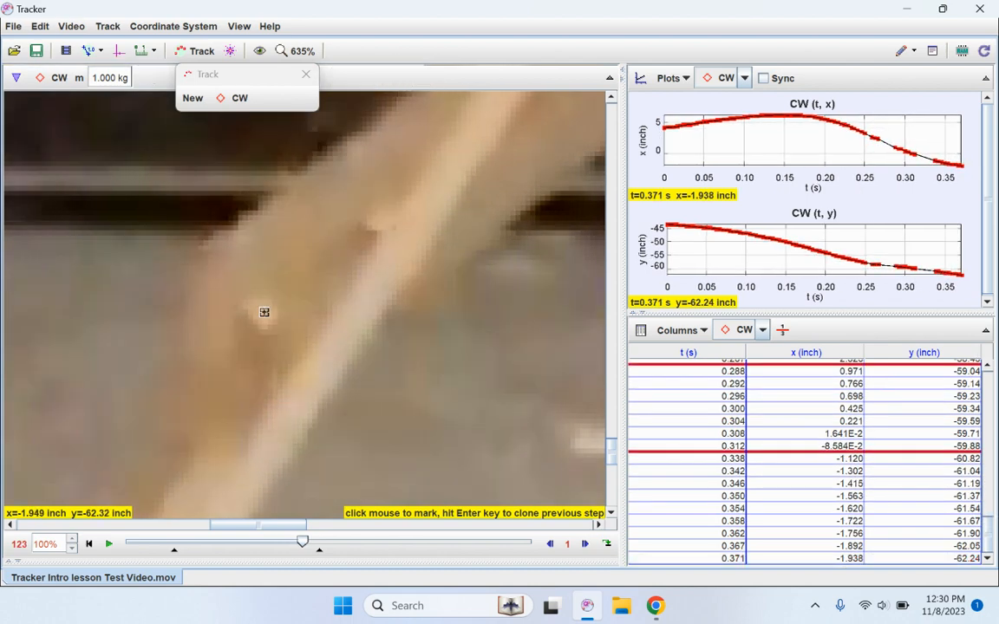
left_click(264, 313, "shift")
left_click(260, 330, "shift")
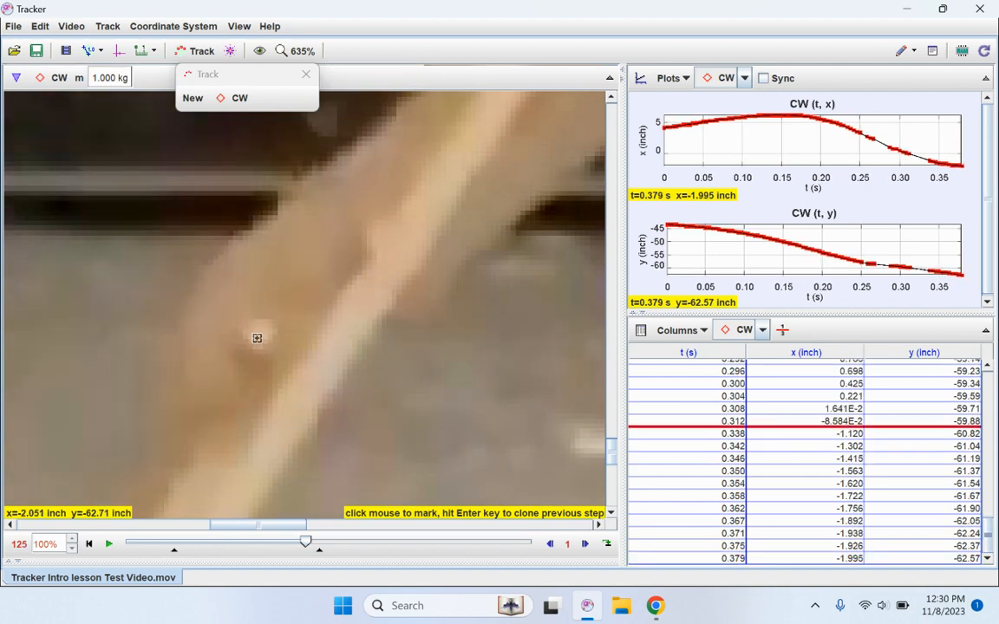
left_click(258, 341, "shift")
left_click(257, 353, "shift")
left_click(259, 355, "shift")
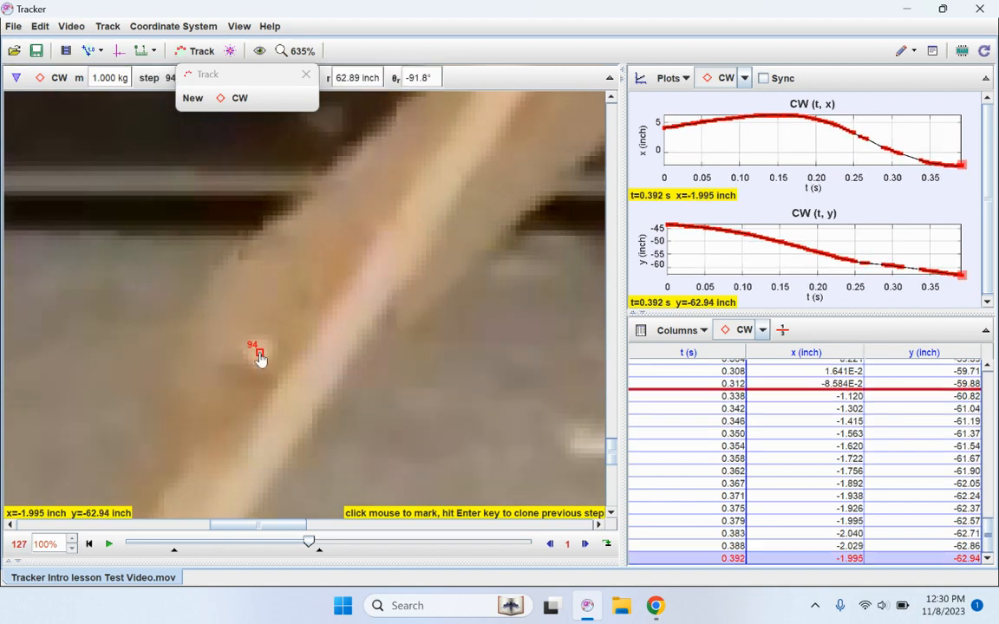
left_click(259, 365, "shift")
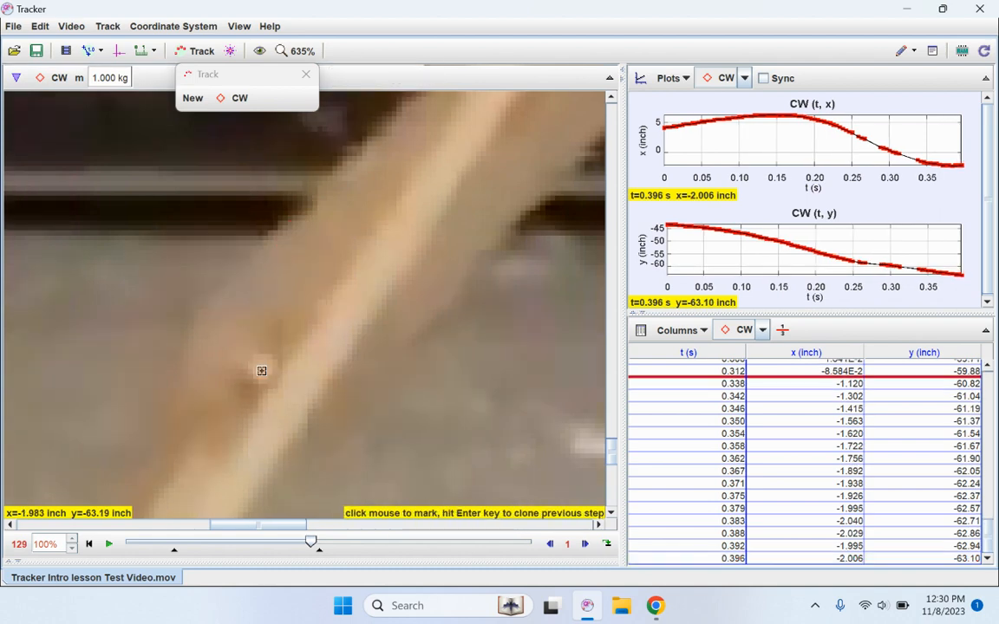
left_click(261, 370, "shift")
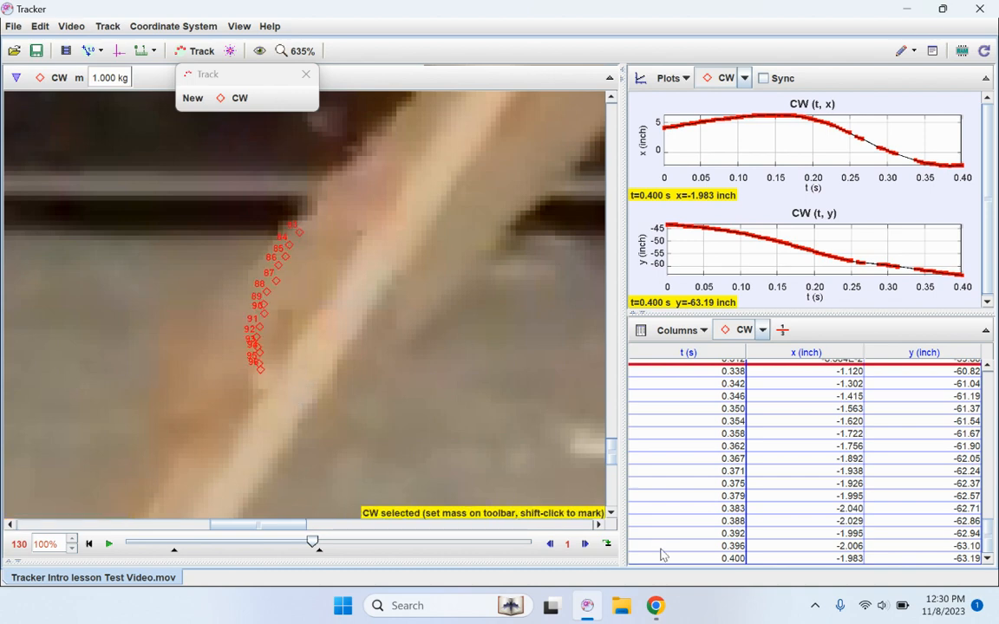
- Check the remaining frames up to the clip's last frame, 134, for a visible counterweight pin without marking any
left_click(585, 543)
left_click(584, 544)
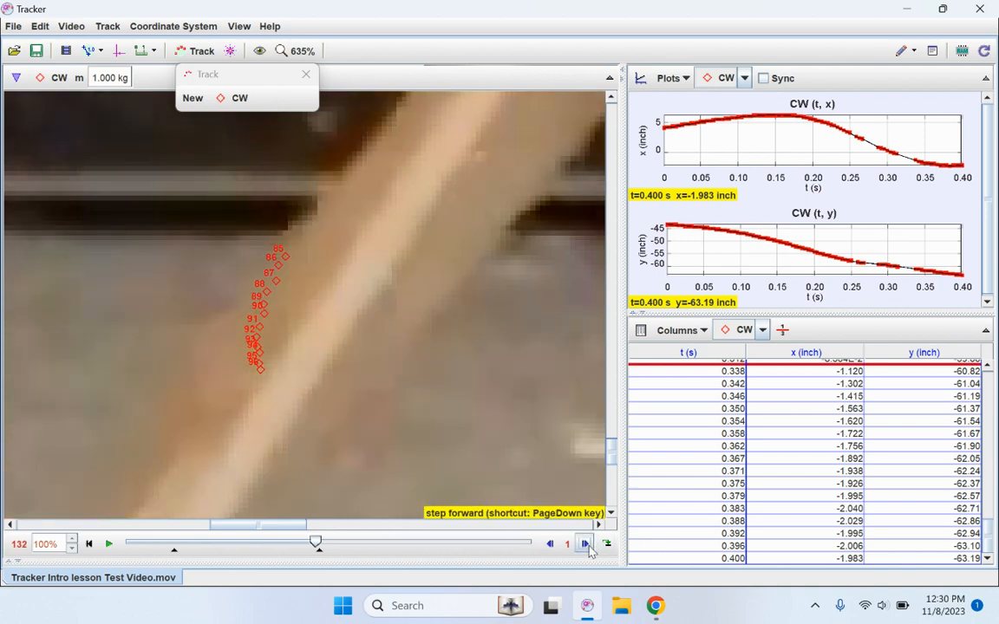
left_click(588, 548)
left_click(588, 548)
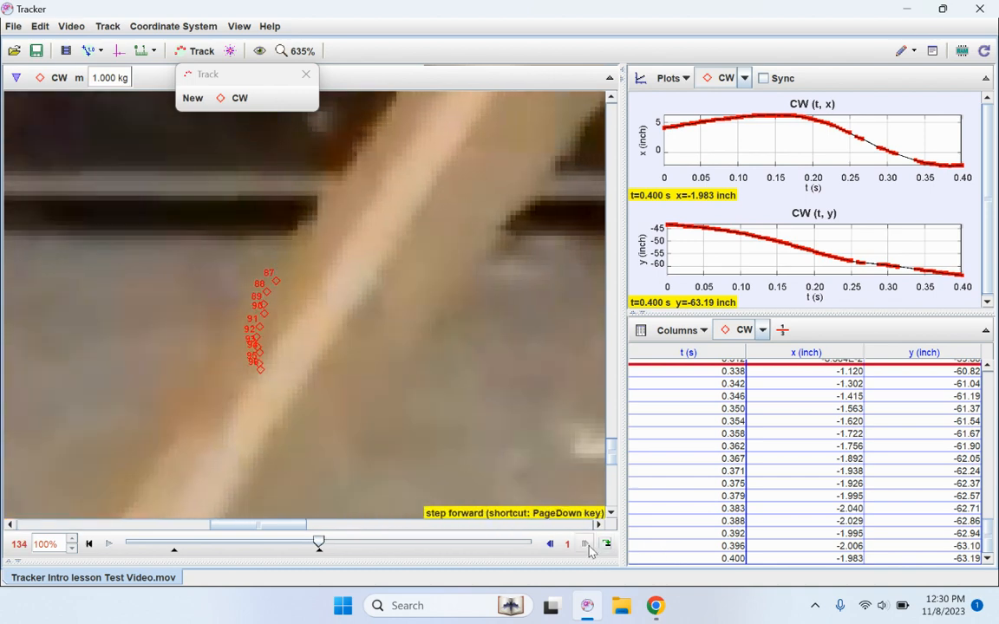
- Return the video to start frame 33 with the whole image in view, and close the floating Track control
left_click(88, 544)
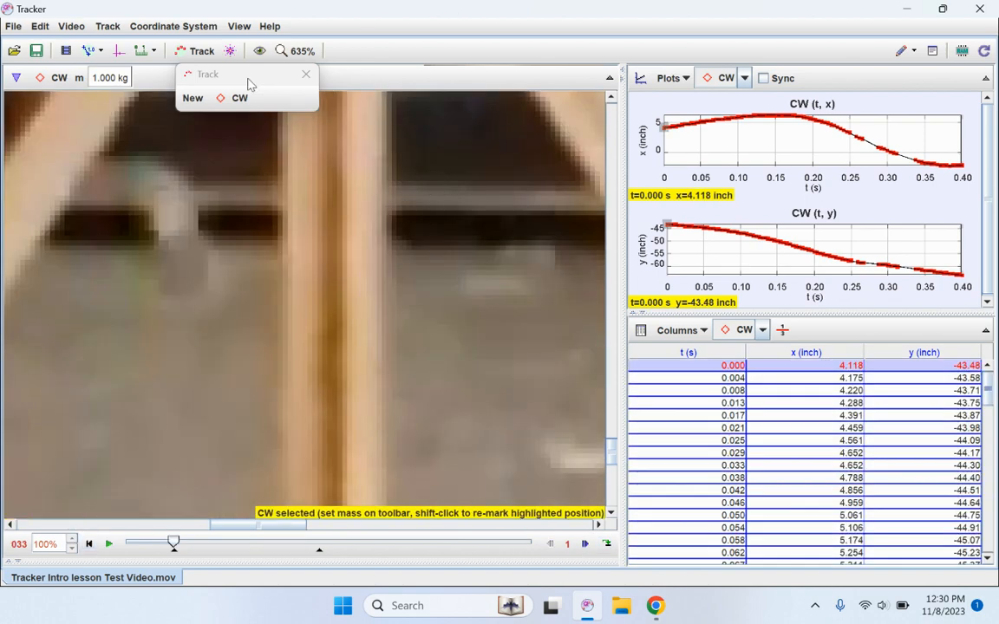
left_click(292, 50)
left_click(303, 73)
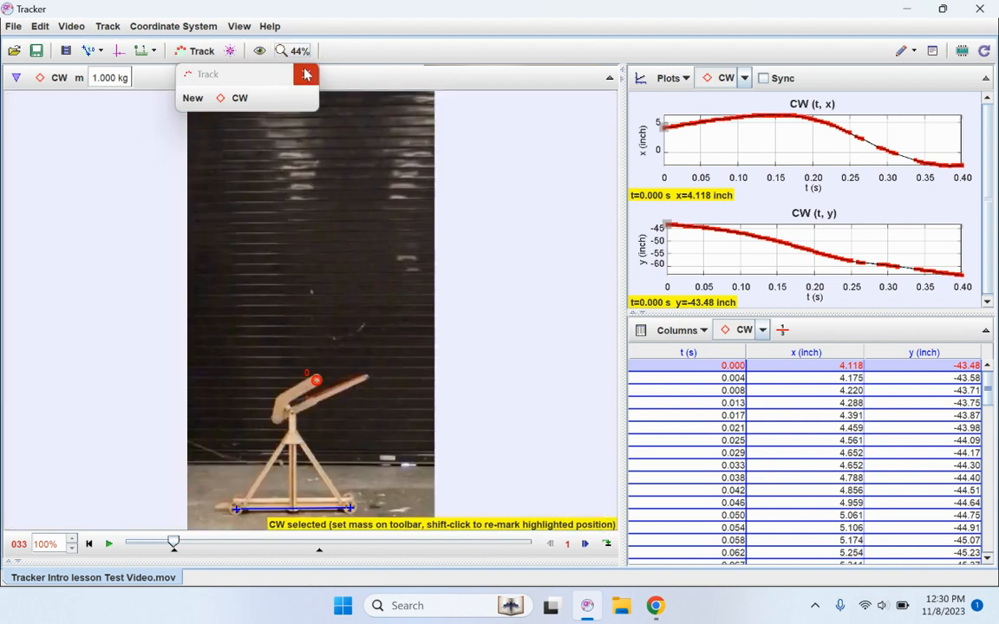
- Play the tracked clip from start frame 33 to its end, and return the video to the start frame
left_click(109, 544)
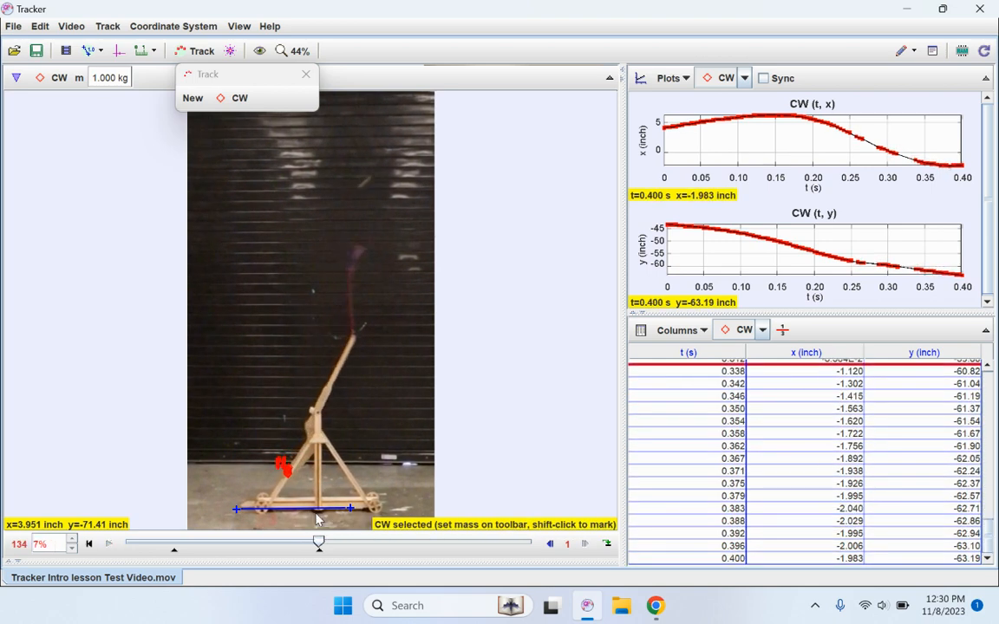
left_click(89, 545)
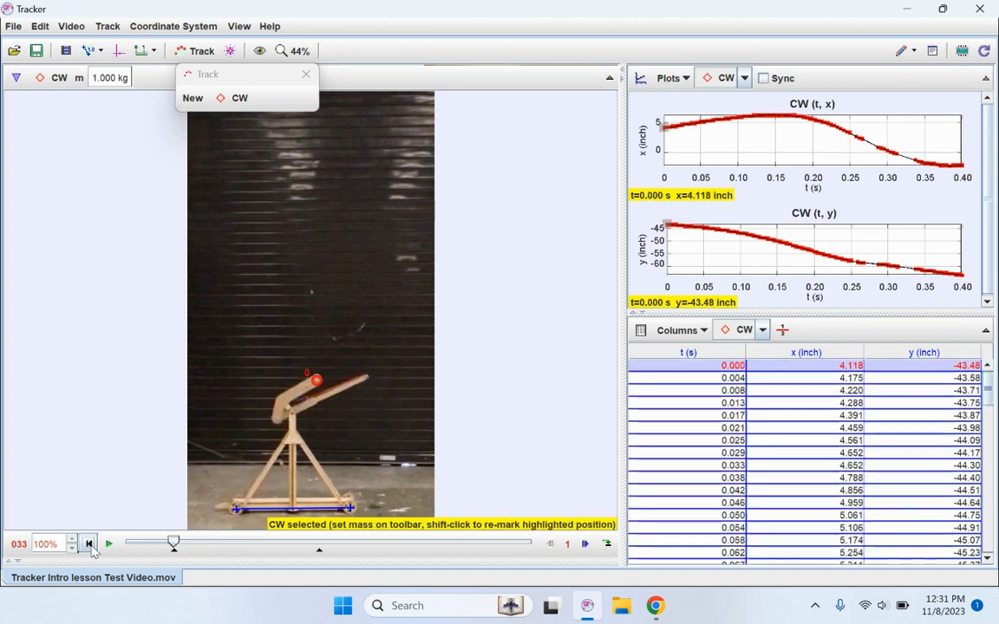
- Create a new point mass track and name it Beam
left_click(198, 55)
left_click(199, 53)
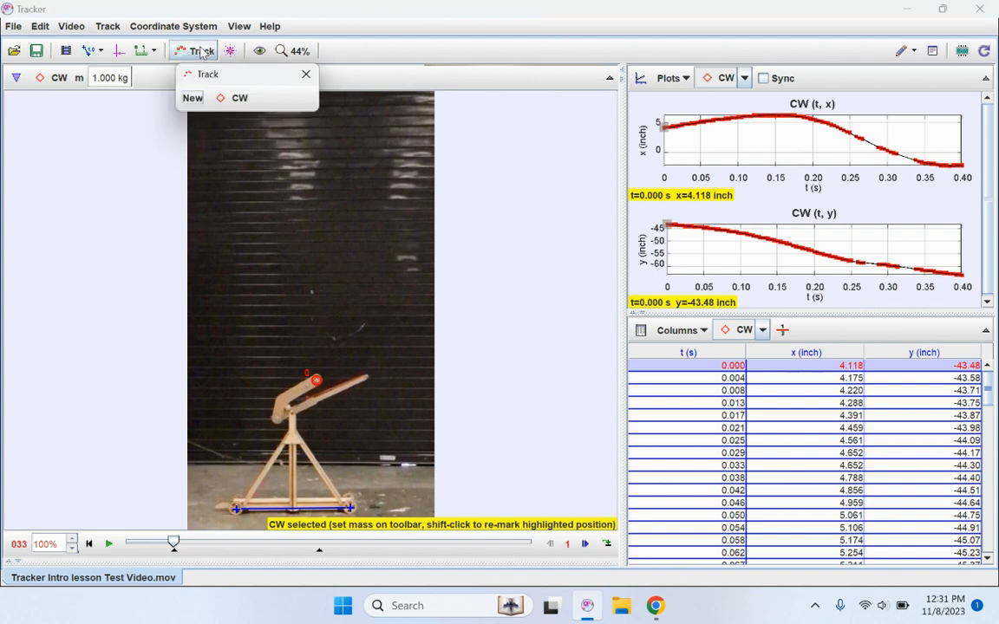
left_click(193, 99)
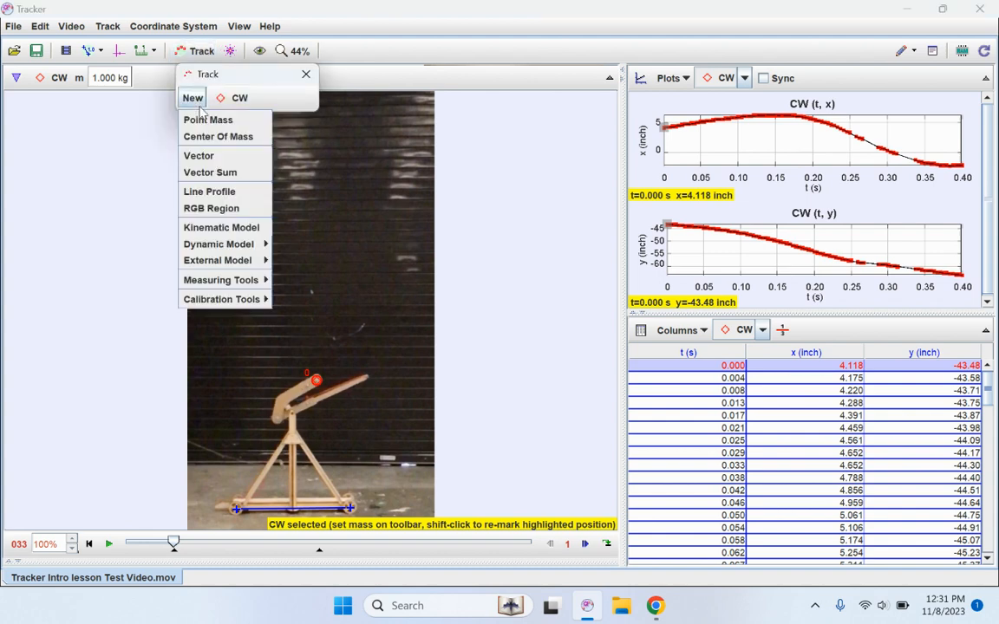
left_click(207, 120)
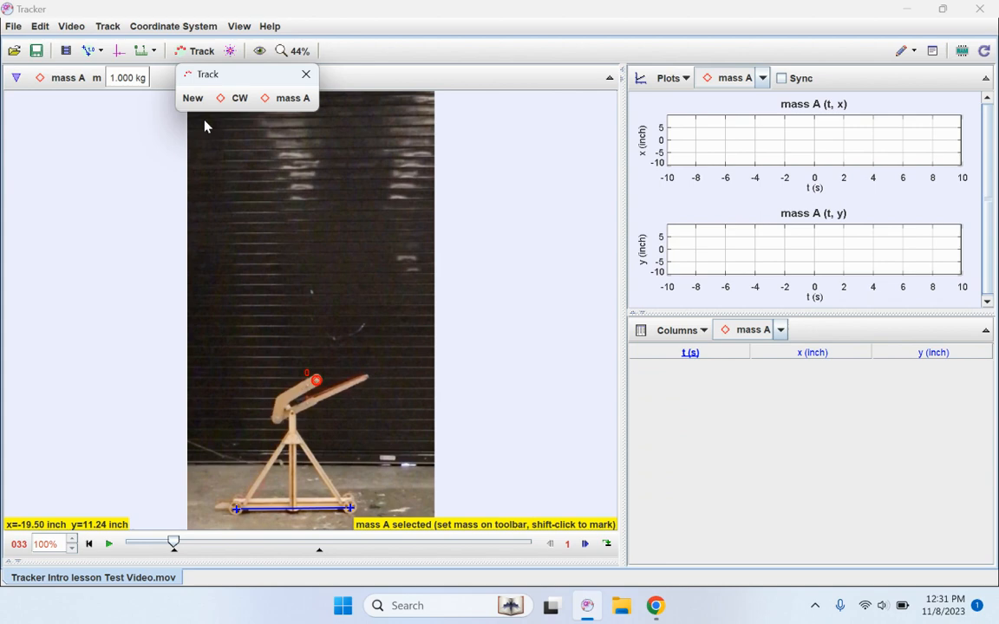
left_click(288, 100)
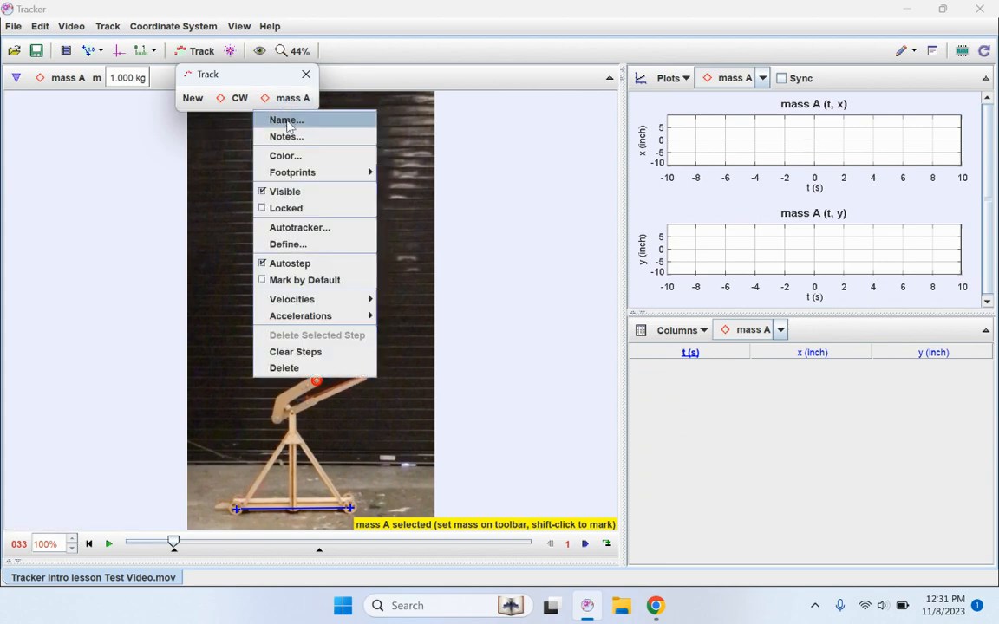
left_click(286, 121)
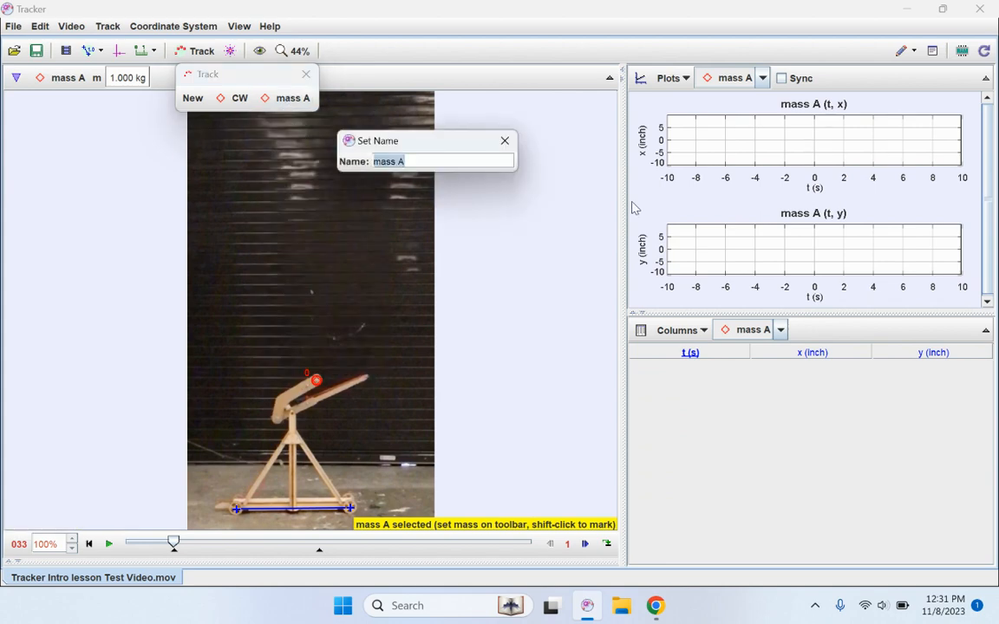
type("Beam")
key("Return")
- Set the Beam track's color to light green
left_click(286, 101)
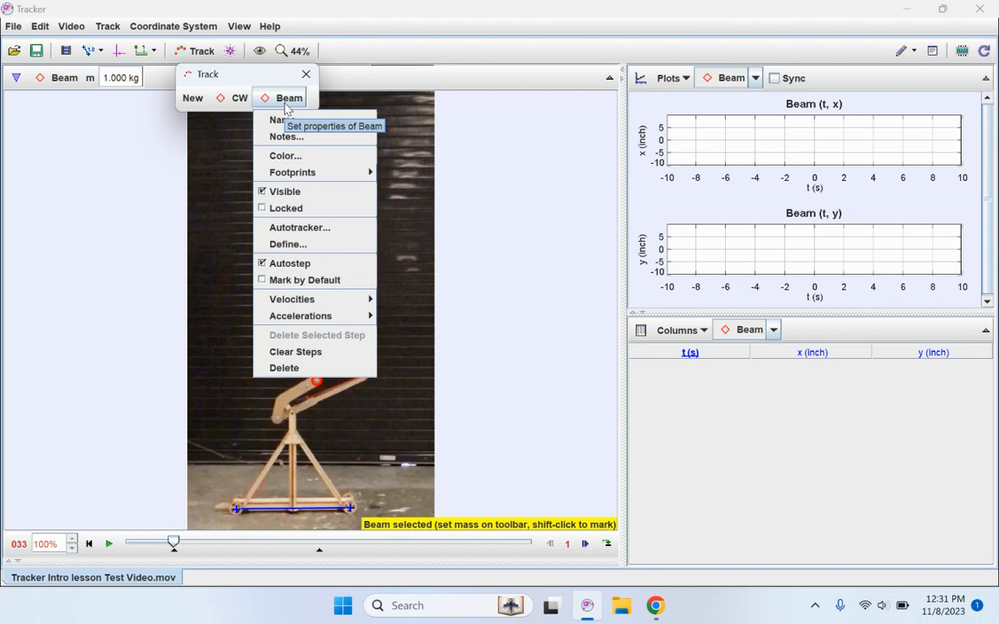
left_click(337, 159)
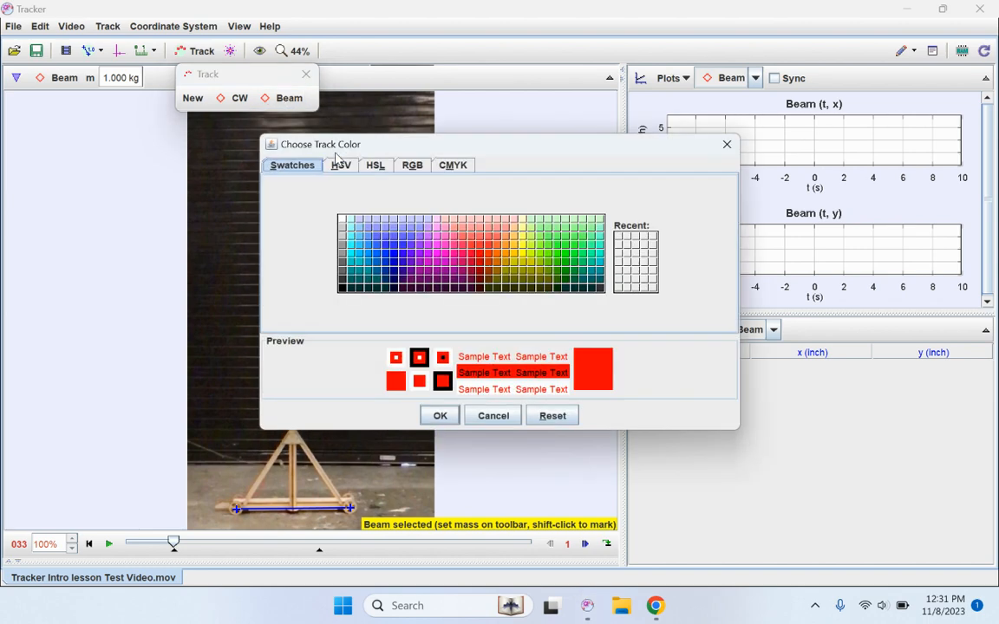
left_click(553, 247)
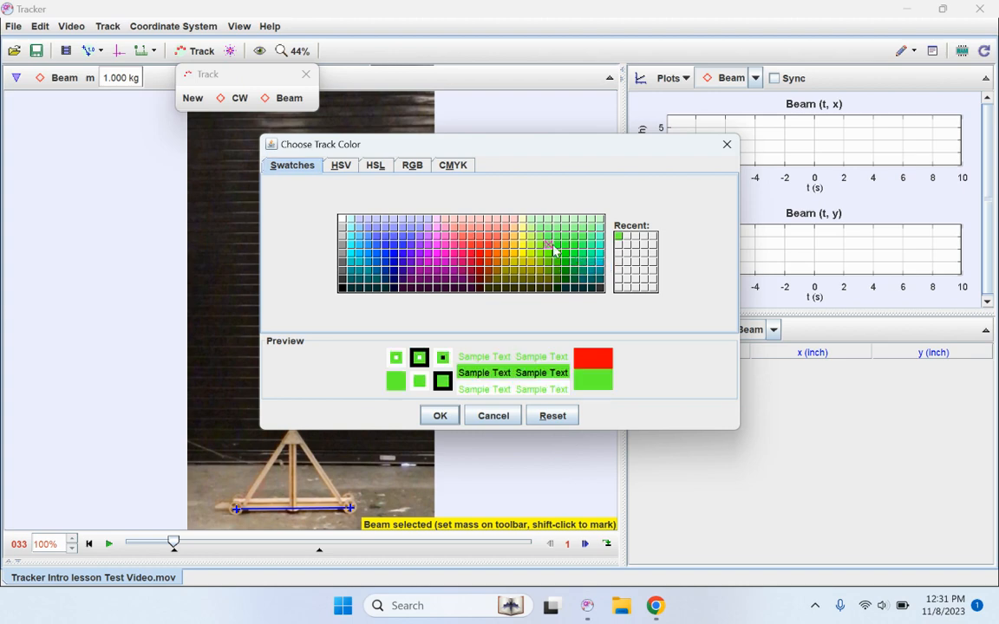
left_click(440, 416)
- Mark the Beam position at the tip of the throwing arm in frames 33 to 41, working at 800% zoom
scroll(381, 399, "up", 5)
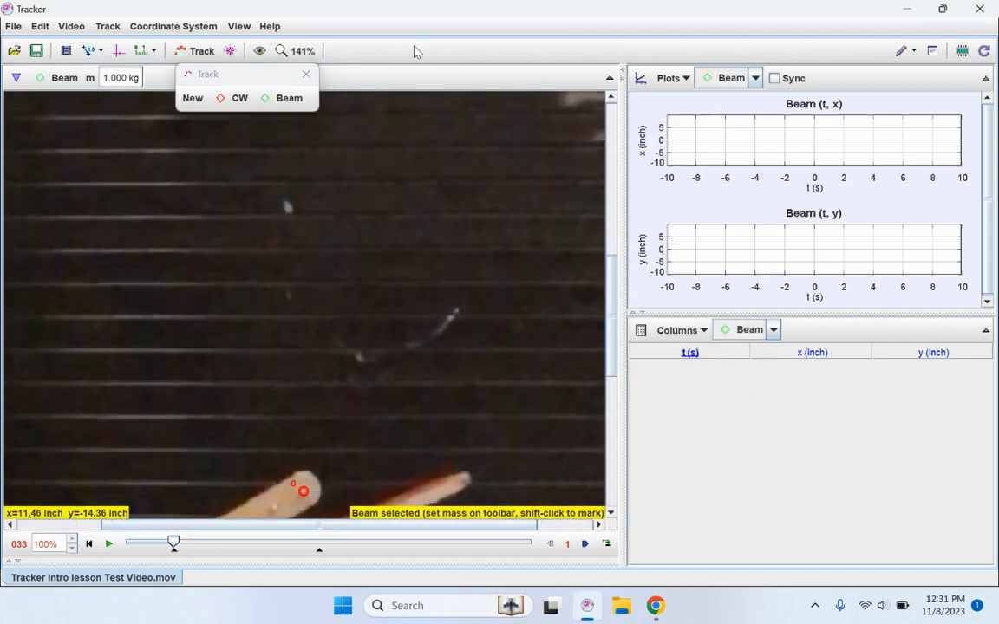
left_click_drag(508, 448, 455, 428)
scroll(455, 304, "up", 3)
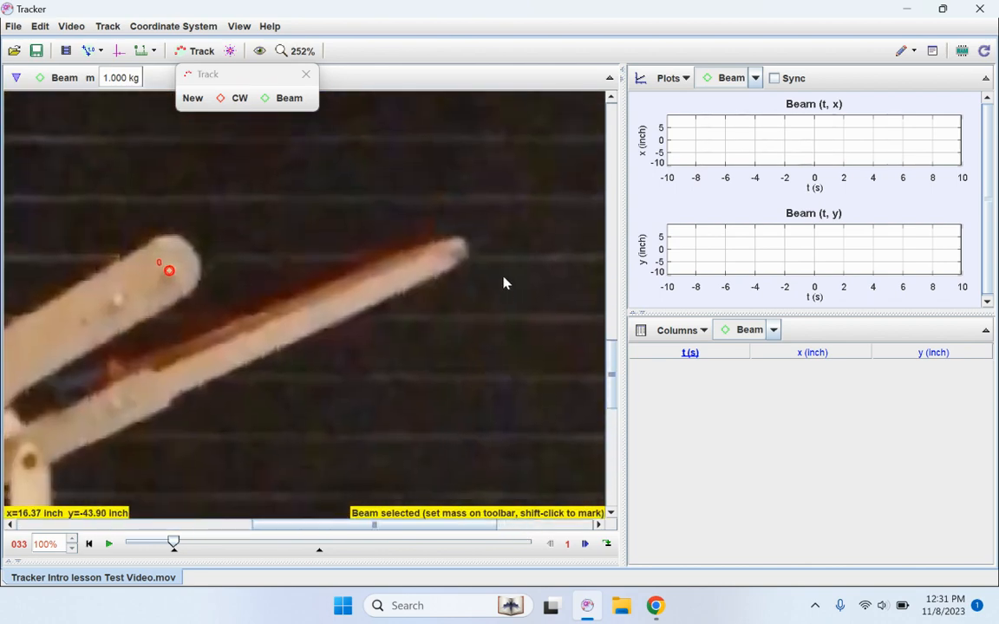
left_click_drag(504, 281, 461, 257)
scroll(461, 267, "up", 2)
scroll(460, 267, "up", 2)
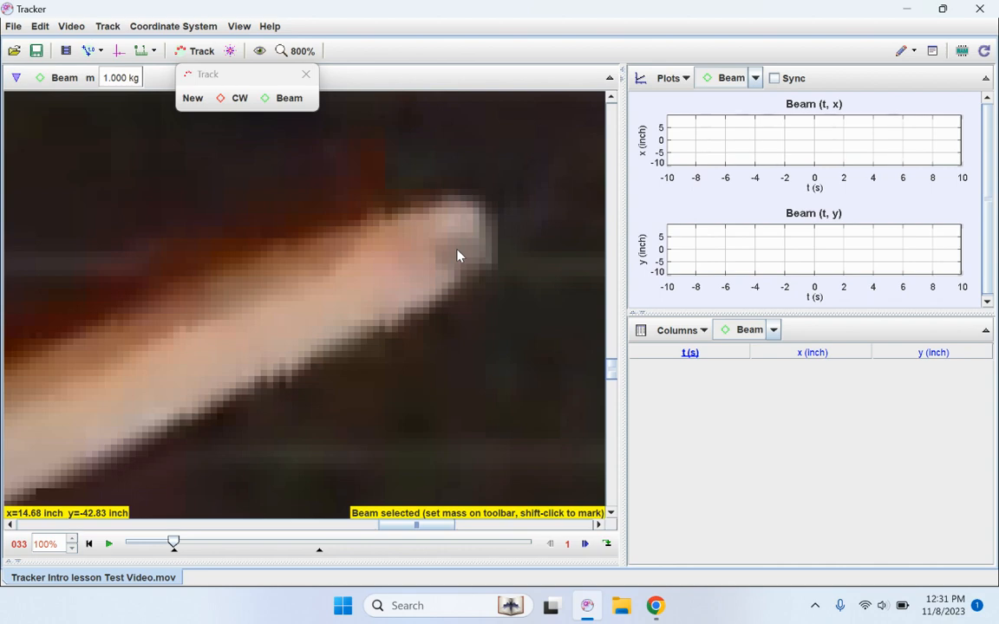
key("shift")
key("shift")
left_click(452, 252, "shift")
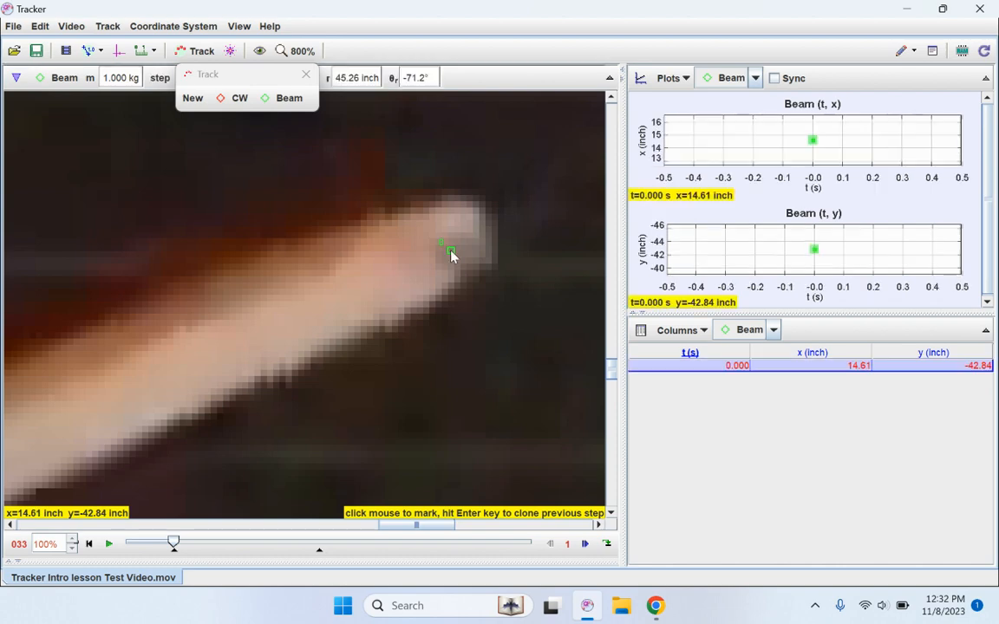
left_click(457, 274, "shift")
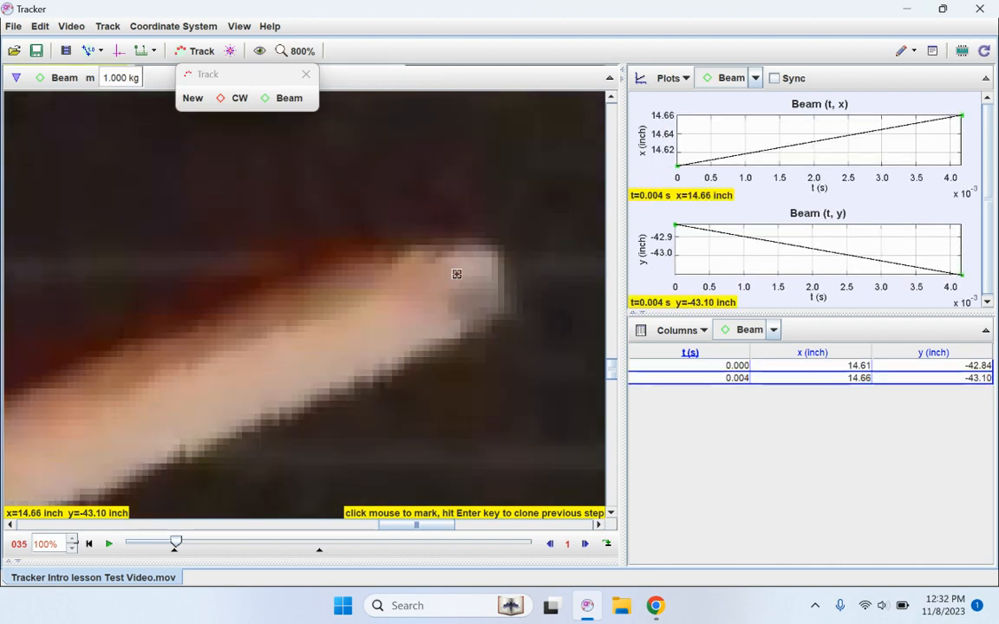
left_click(465, 298, "shift")
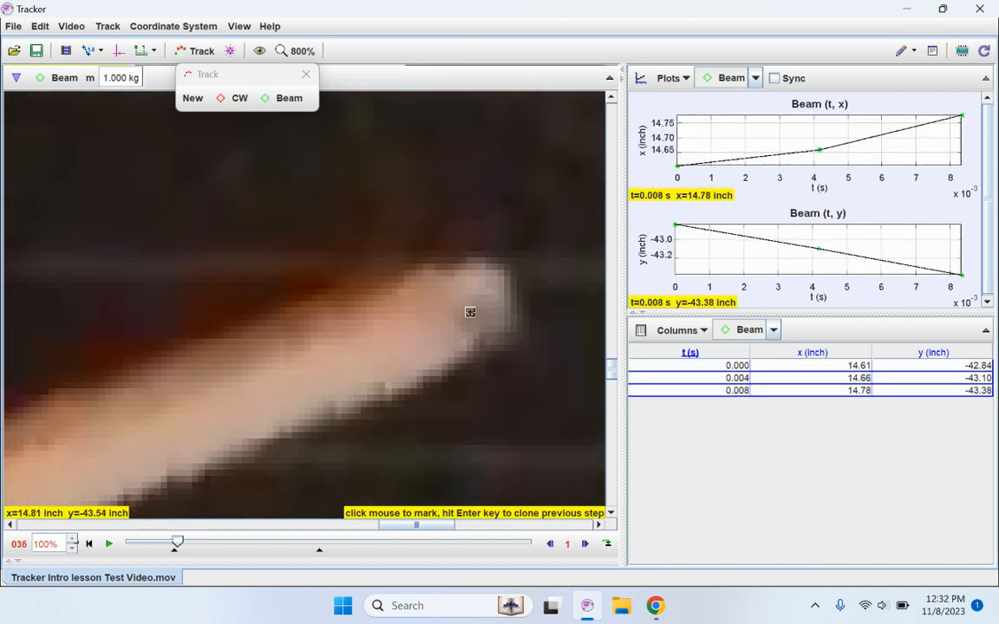
left_click(472, 314, "shift")
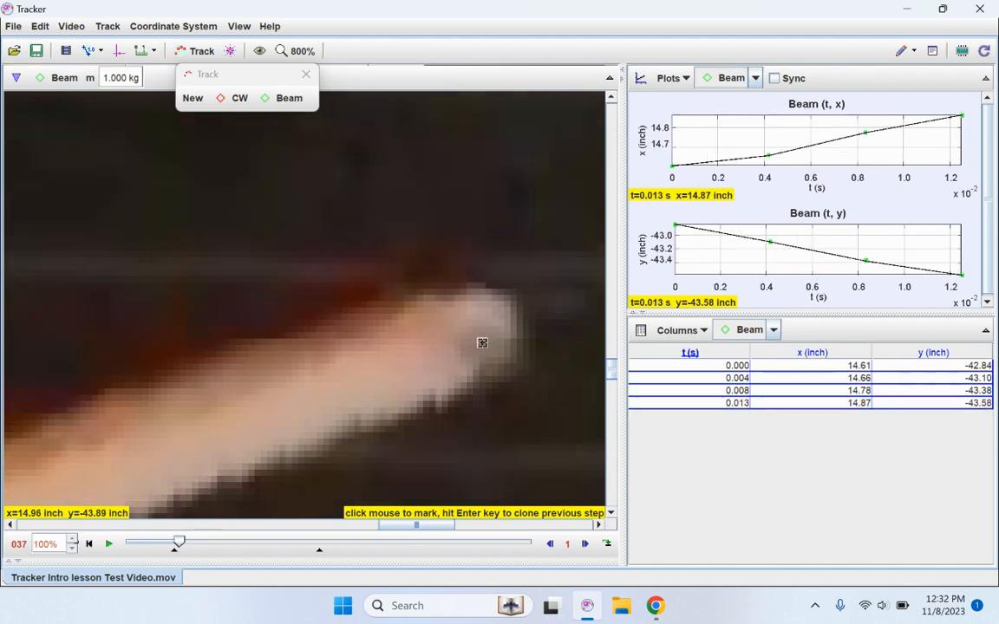
left_click(480, 343, "shift")
left_click(487, 369, "shift")
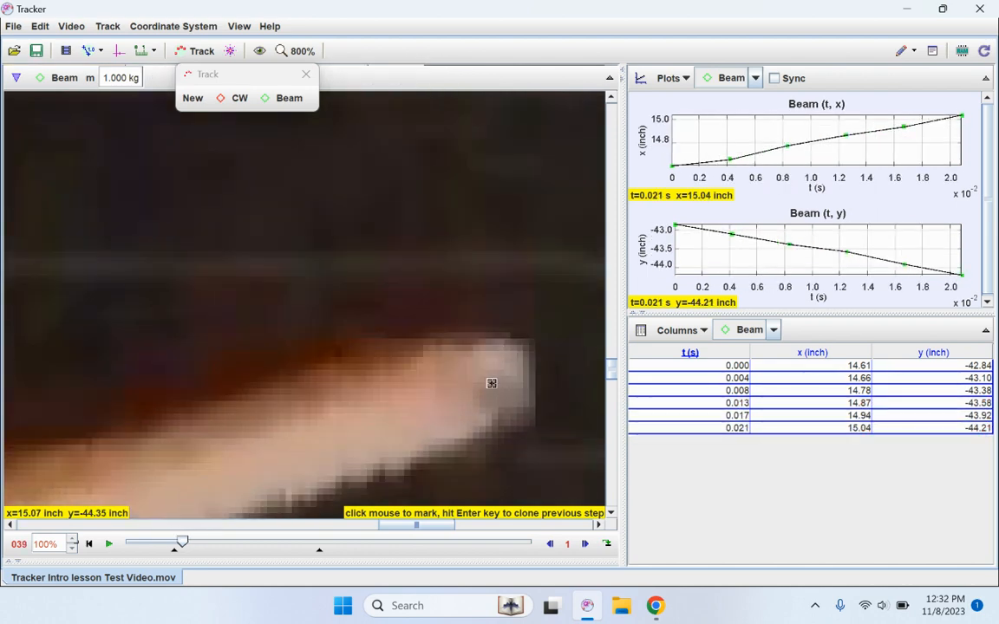
left_click(495, 398, "shift")
left_click(499, 419)
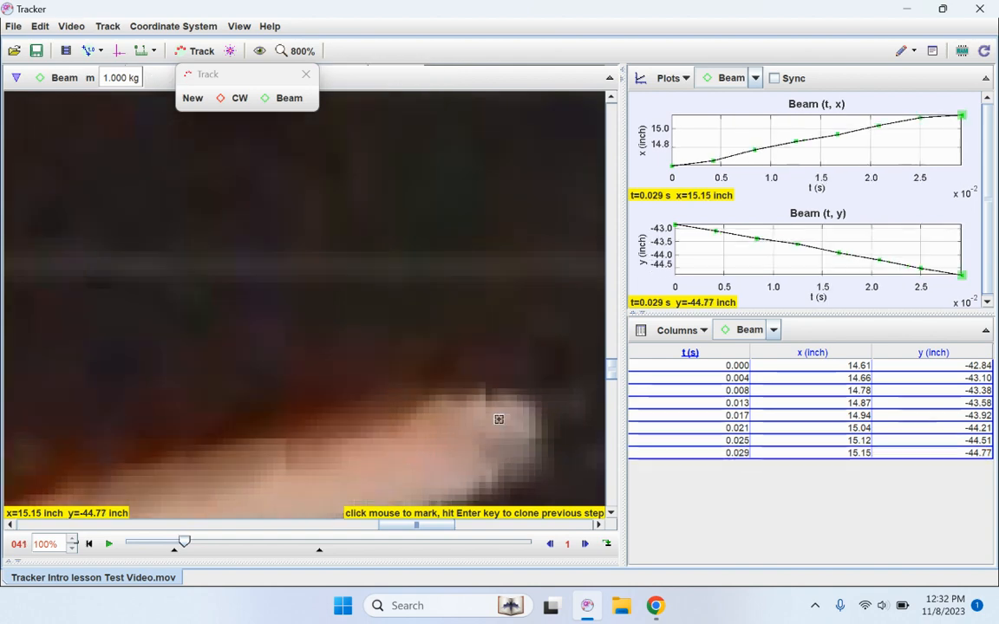
left_click(504, 442)
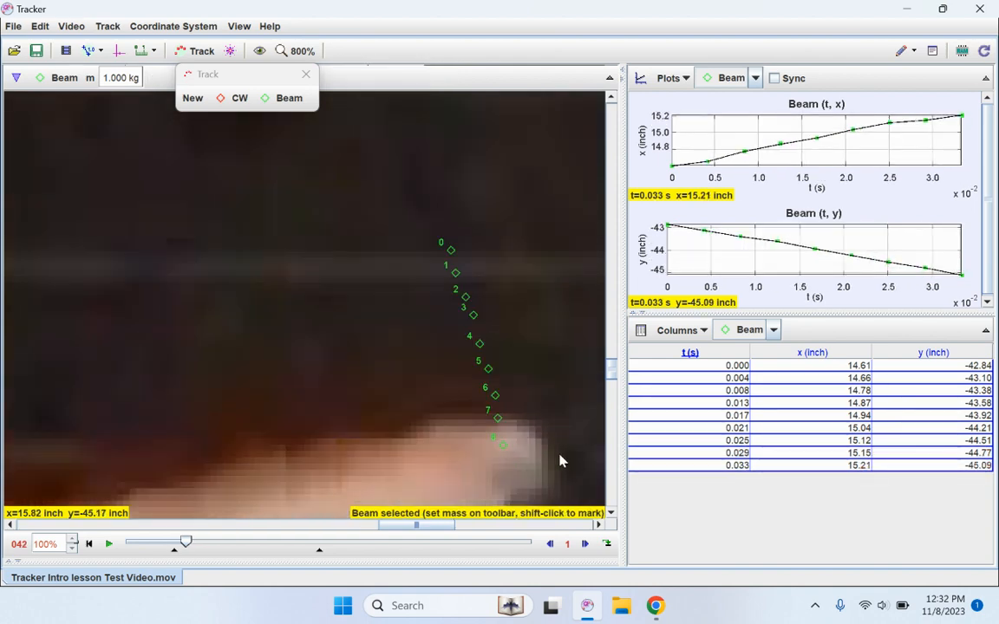
- Mark the Beam position at the arm tip in frames 42 to 49
left_click(487, 207)
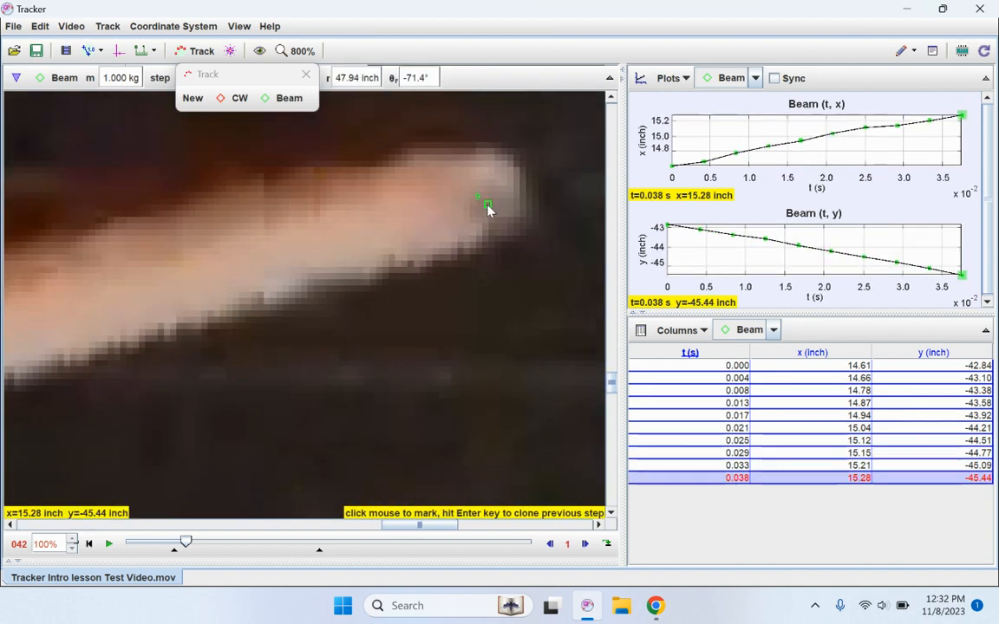
left_click(491, 239)
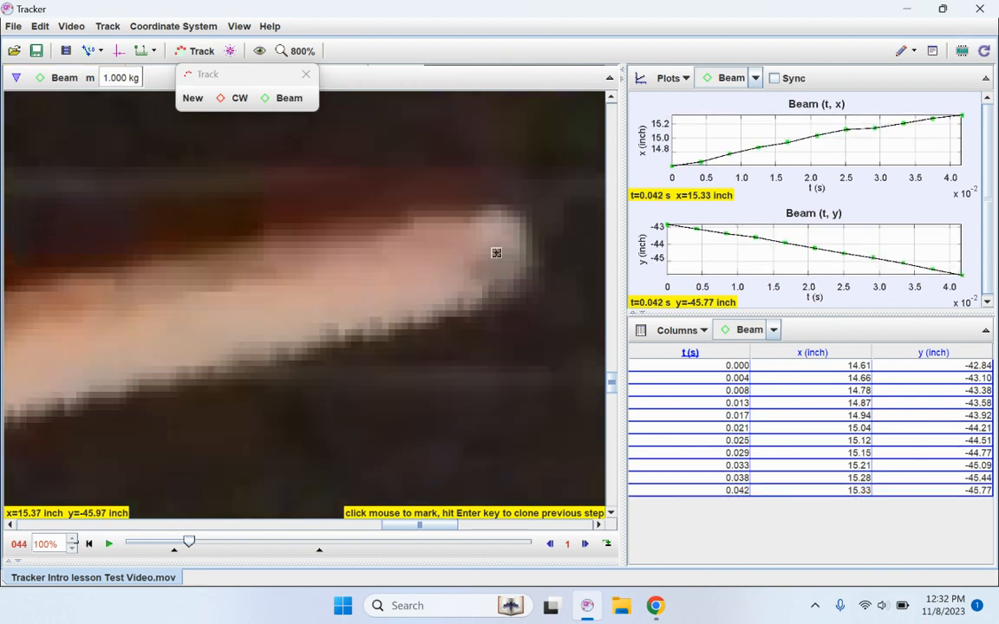
left_click(495, 262)
left_click(494, 295)
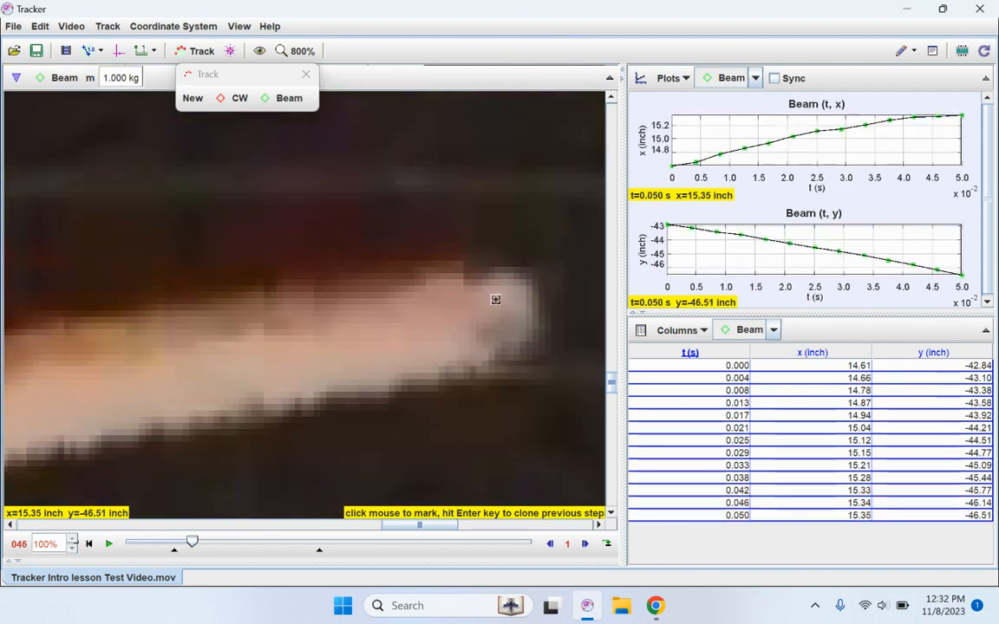
left_click(502, 321)
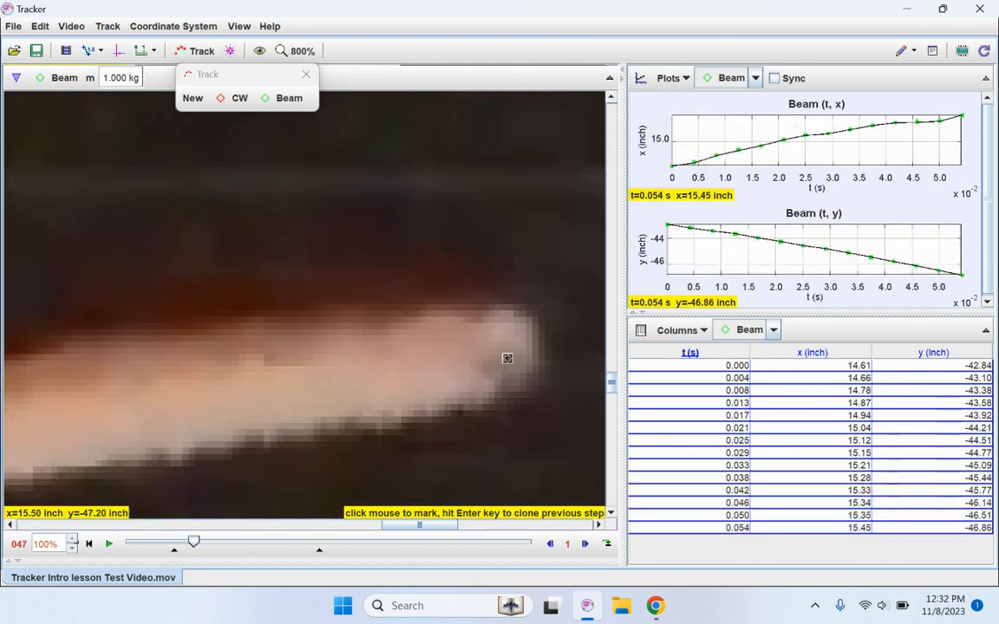
left_click(506, 356)
left_click(506, 396)
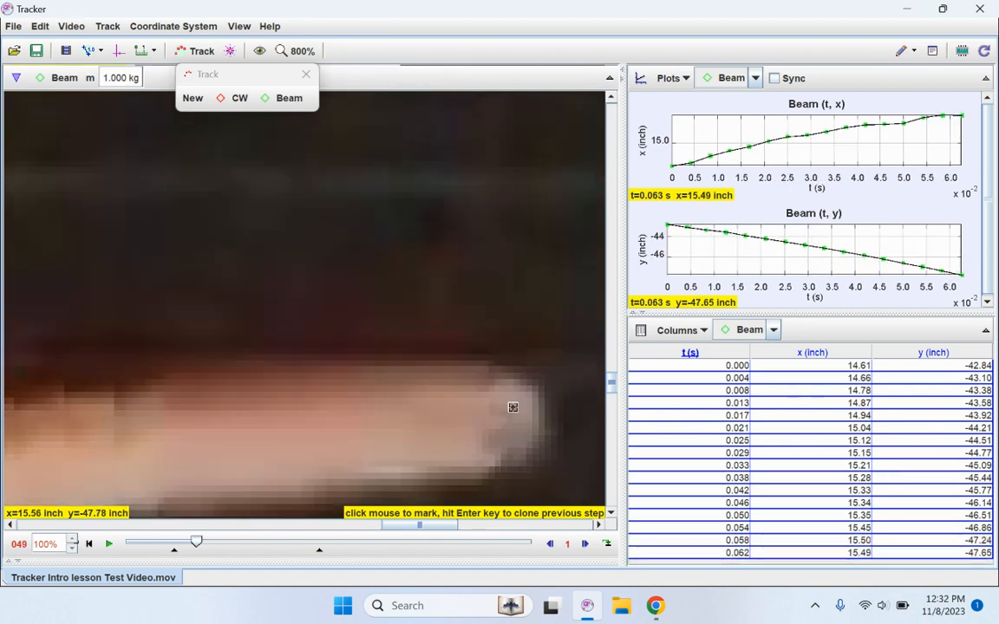
left_click(511, 431)
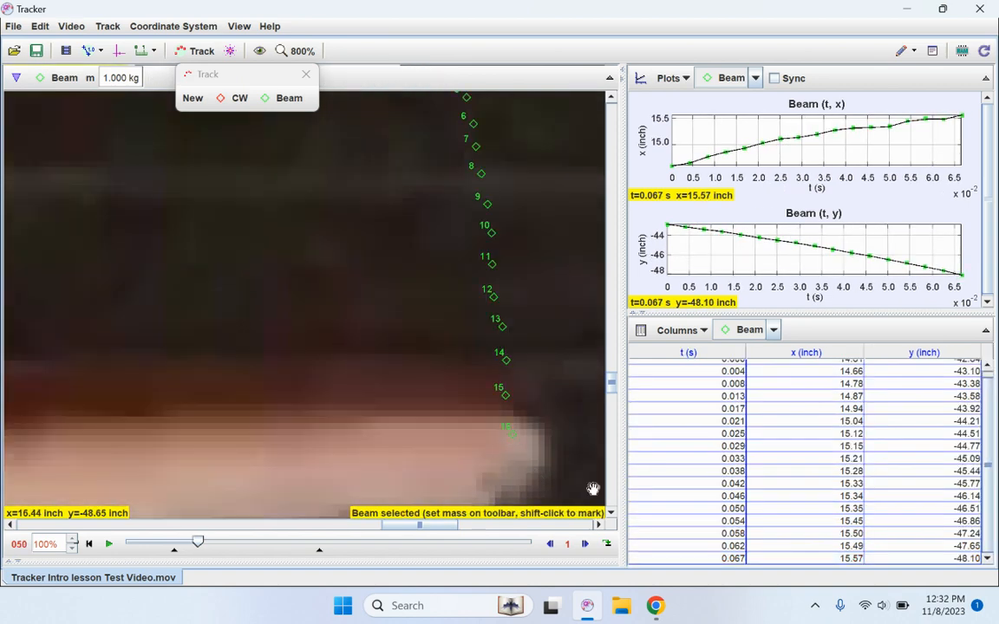
- Mark the Beam position at the arm tip in frames 50 to 56
left_click_drag(593, 489, 569, 257)
left_click(480, 245)
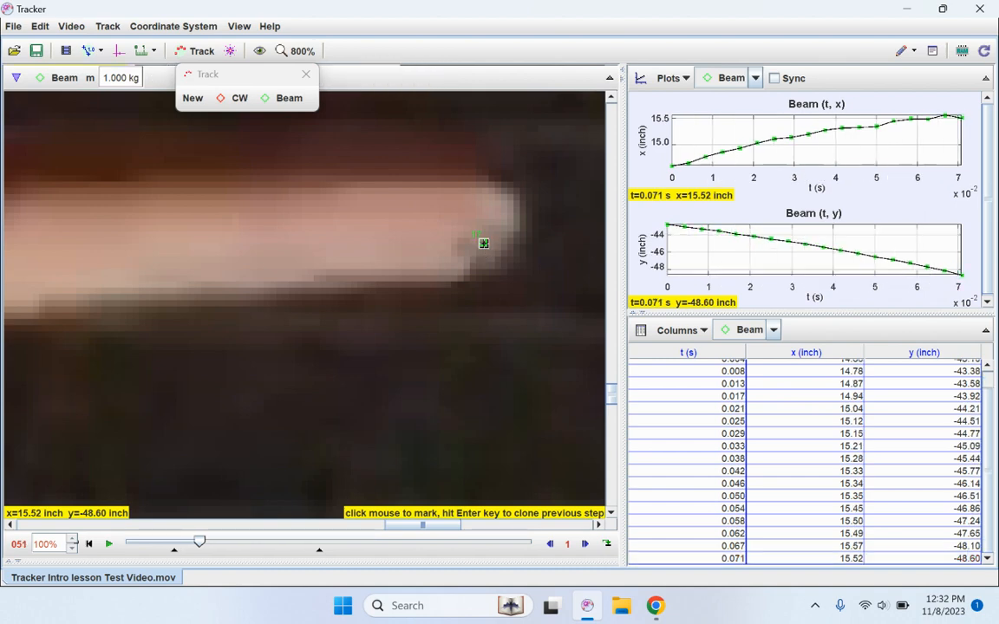
left_click(481, 284)
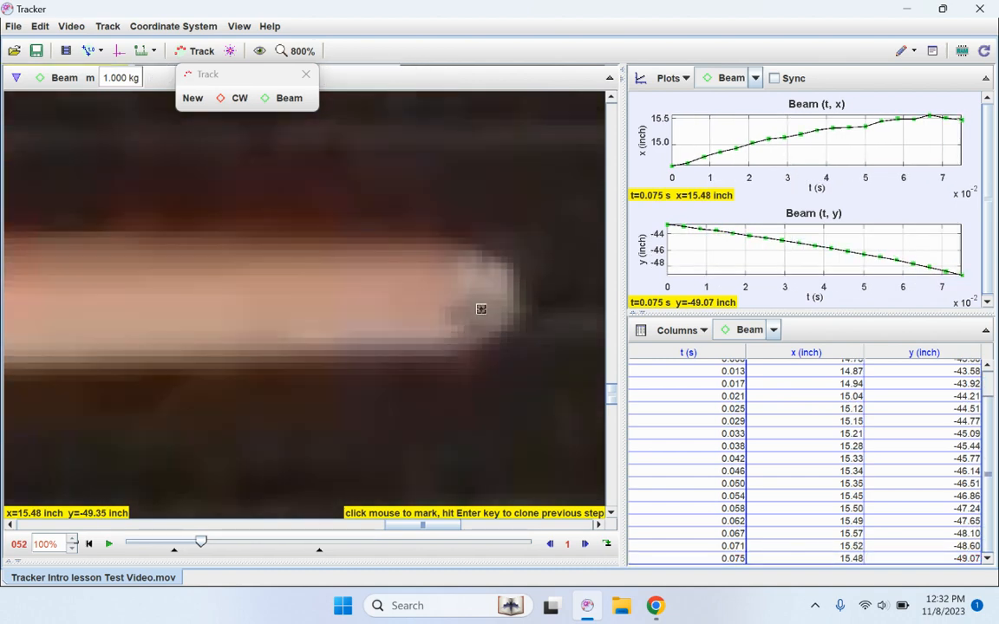
left_click(481, 315)
left_click(478, 356)
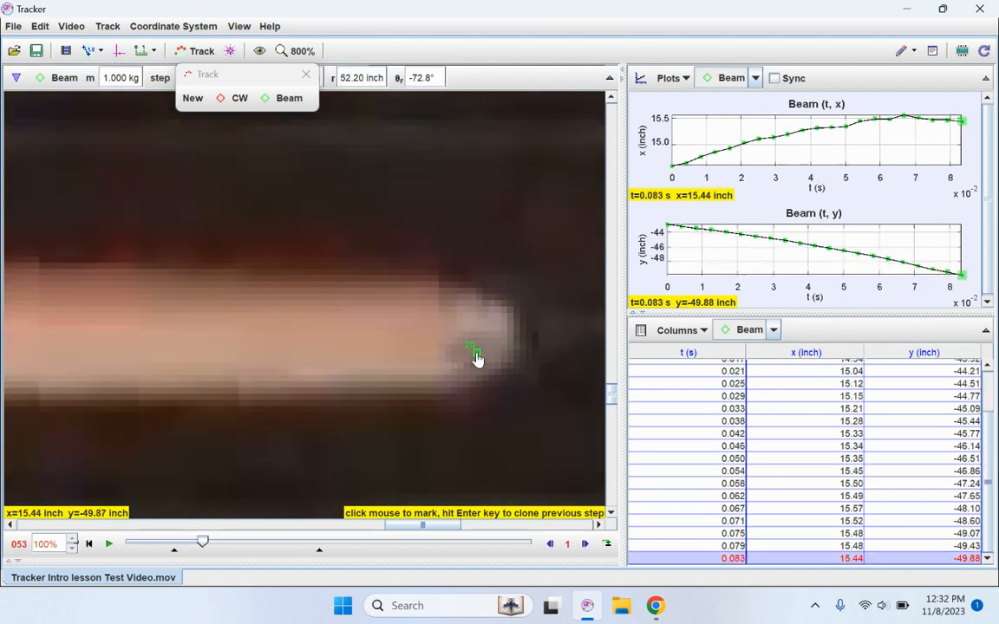
left_click(480, 393)
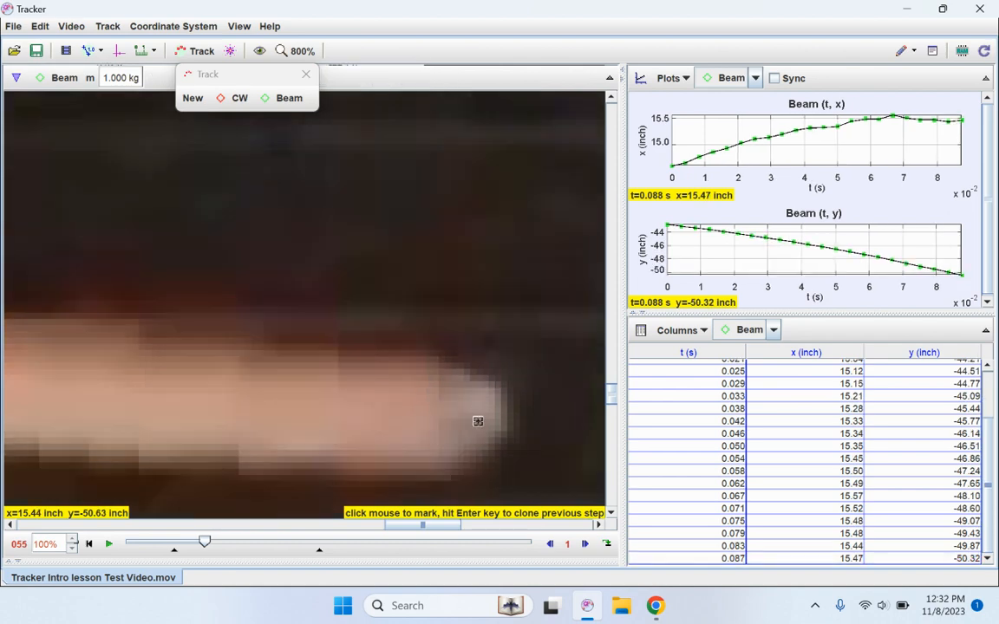
left_click(477, 435)
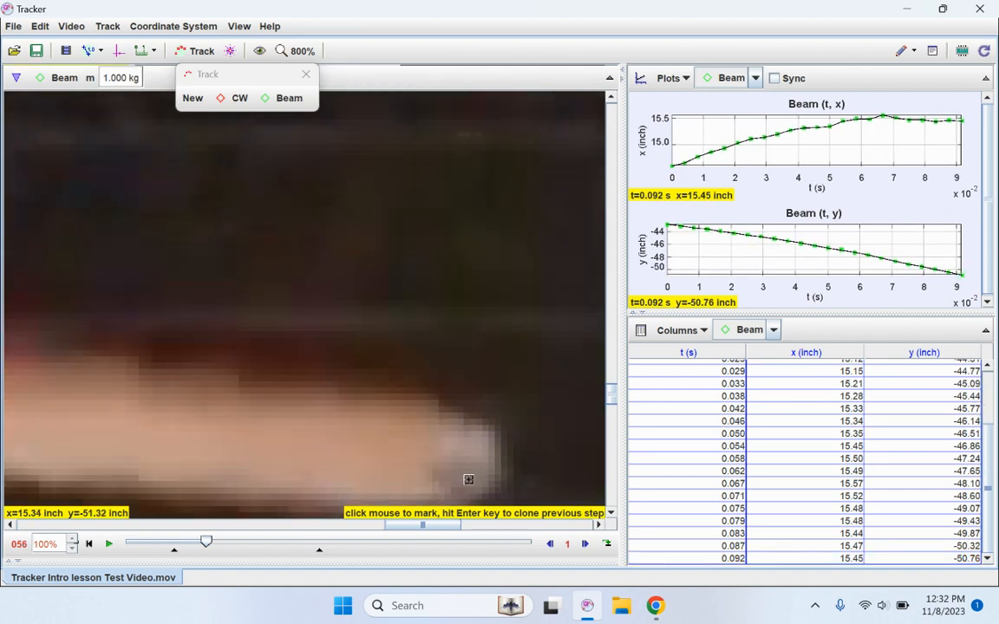
left_click(468, 479)
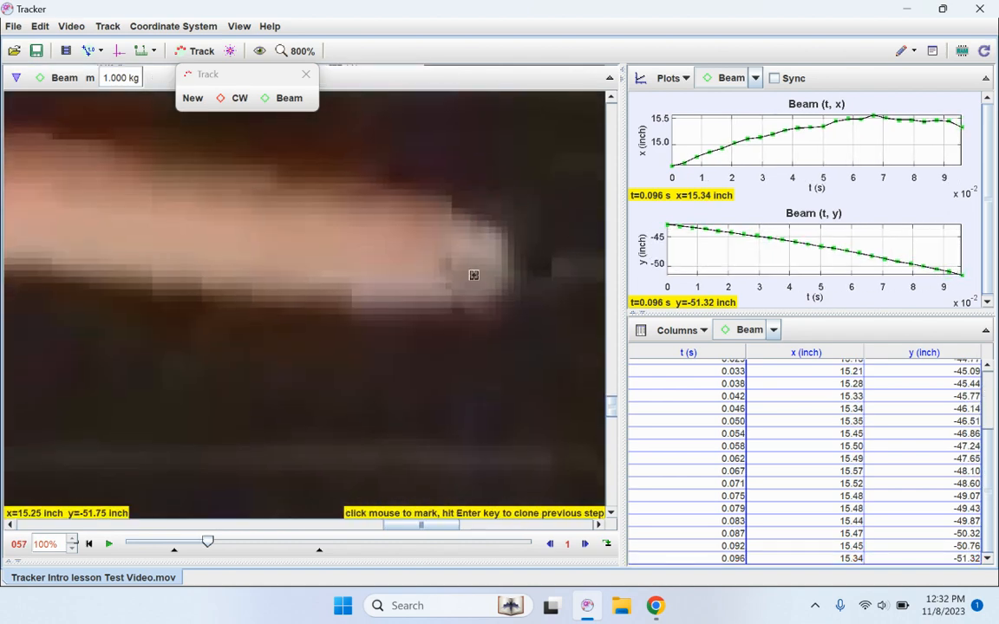
- Mark the Beam position at the arm tip in frames 57 to 60
left_click(474, 275)
left_click(465, 325)
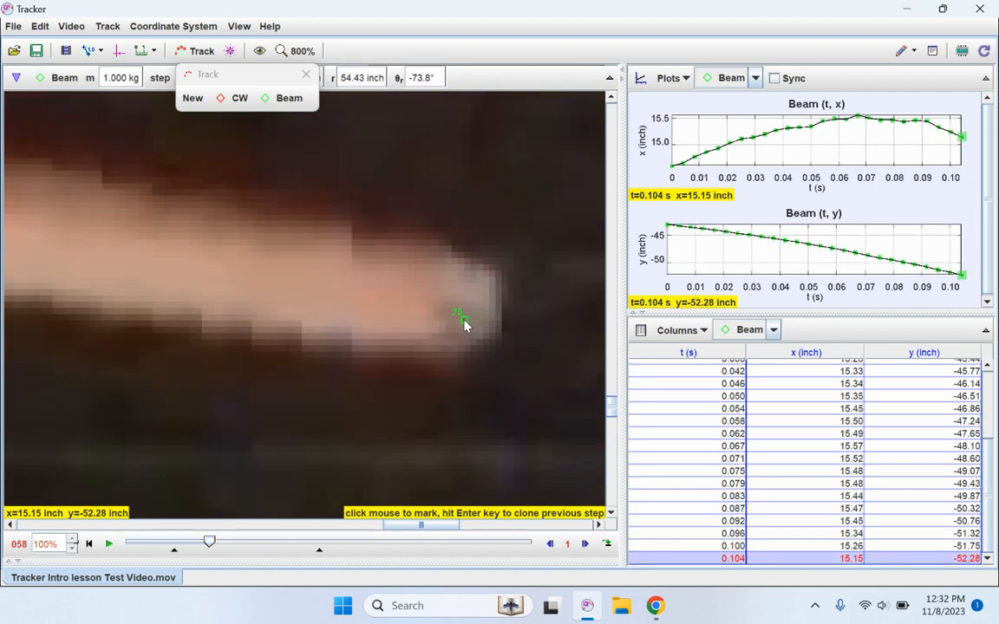
left_click(452, 372)
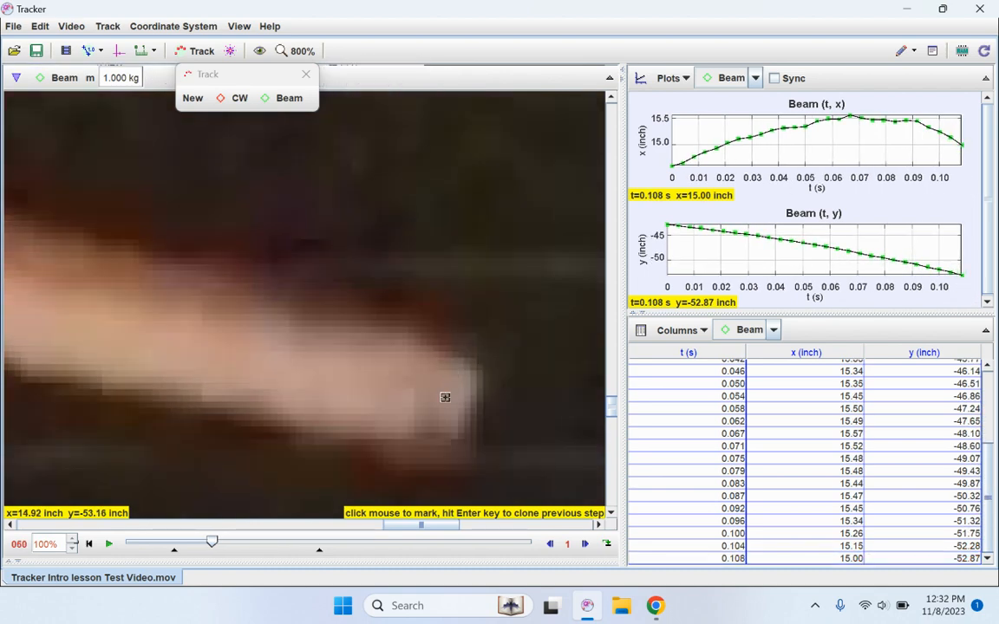
left_click(439, 415)
scroll(516, 418, "down", 3)
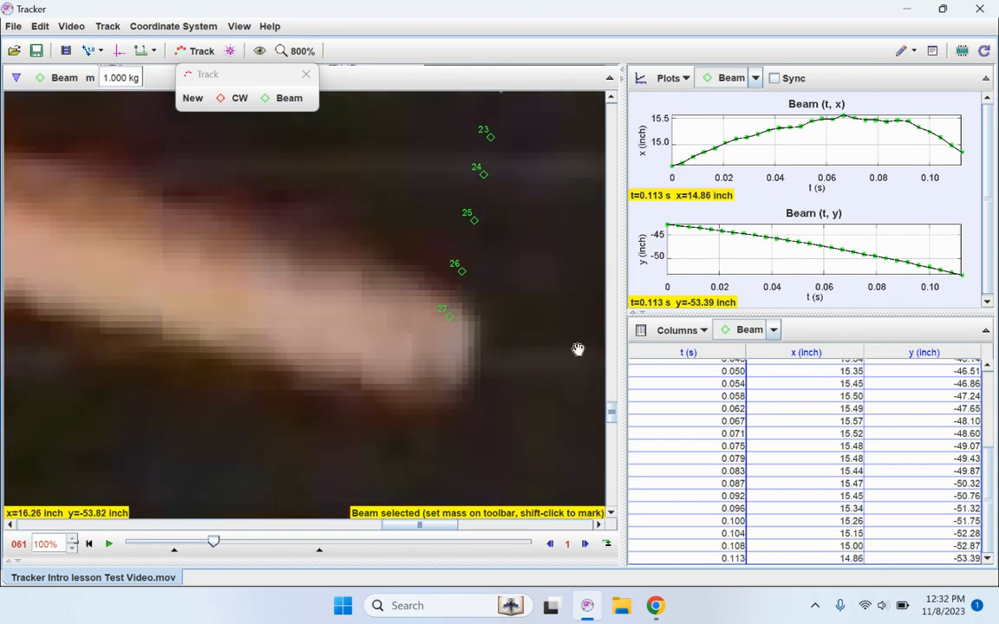
- Mark the Beam track's position at the end of the swinging arm in each video frame from 61 through 68
key("shift")
left_click(451, 266, "shift")
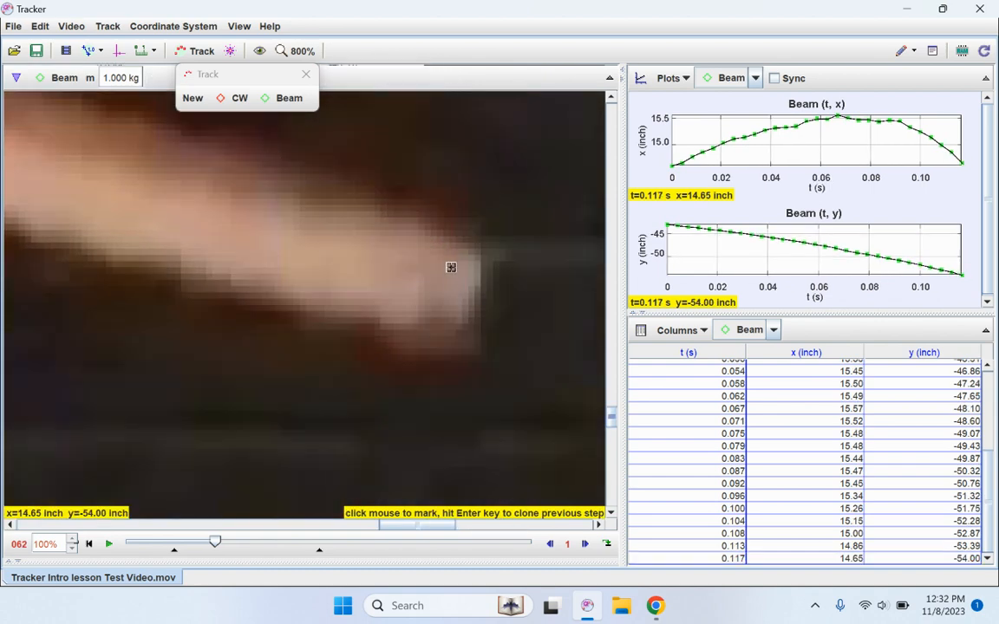
left_click(440, 313, "shift")
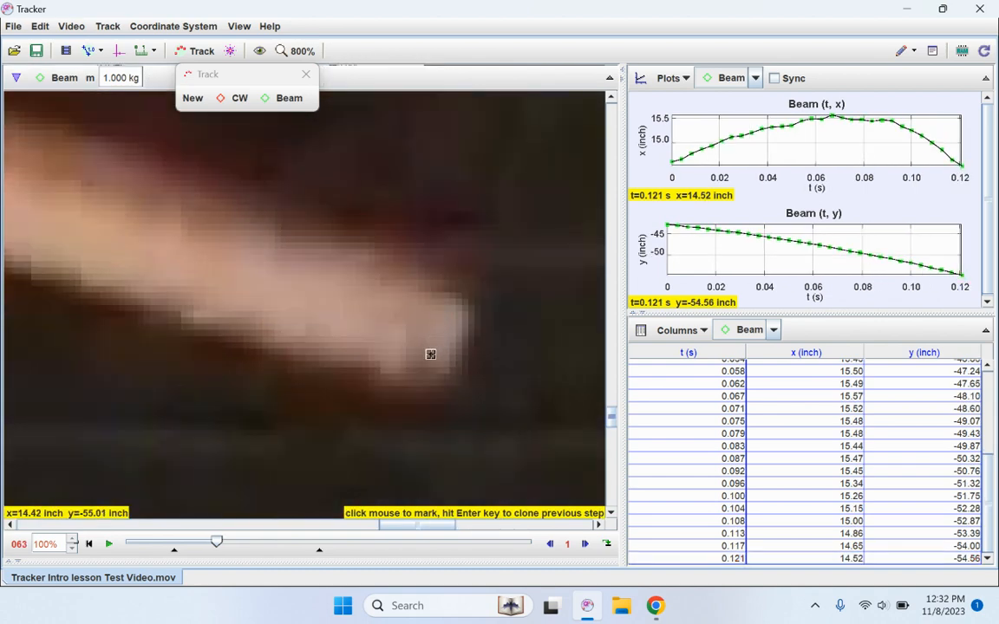
left_click(431, 358, "shift")
left_click_drag(552, 414, 579, 241)
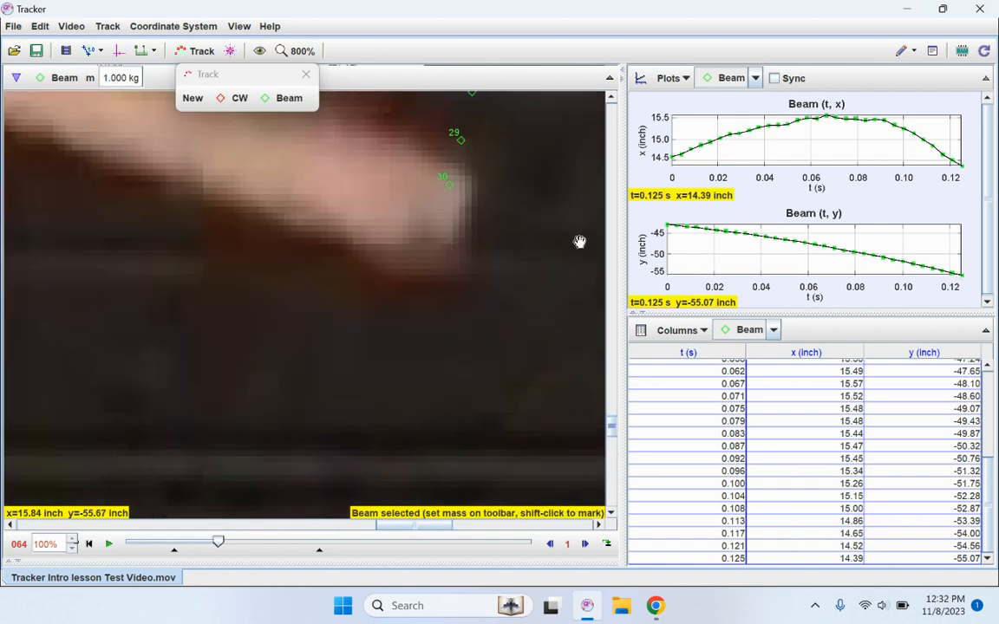
left_click(431, 233, "shift")
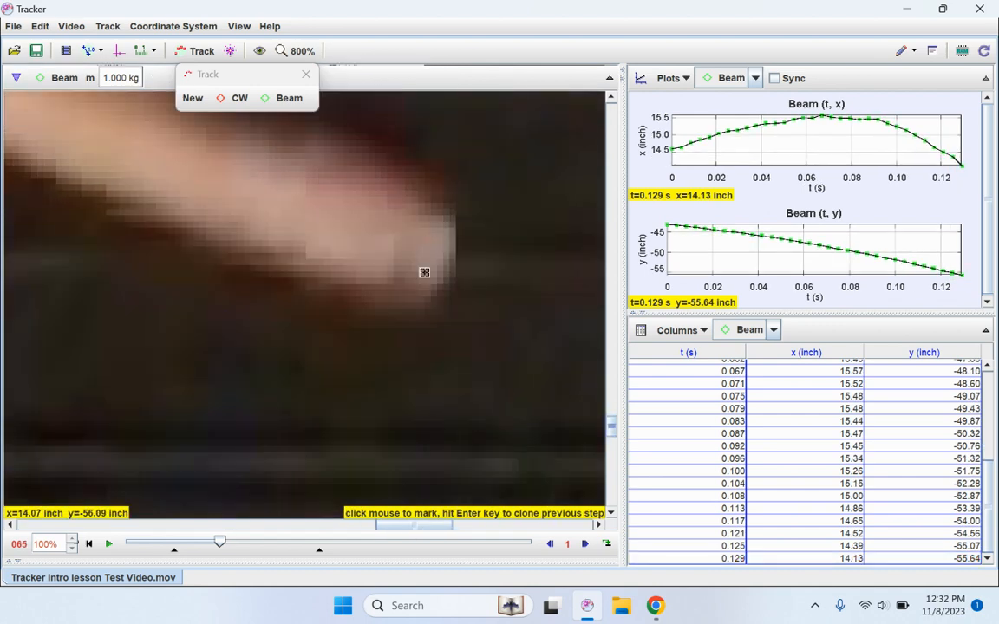
left_click(406, 275, "shift")
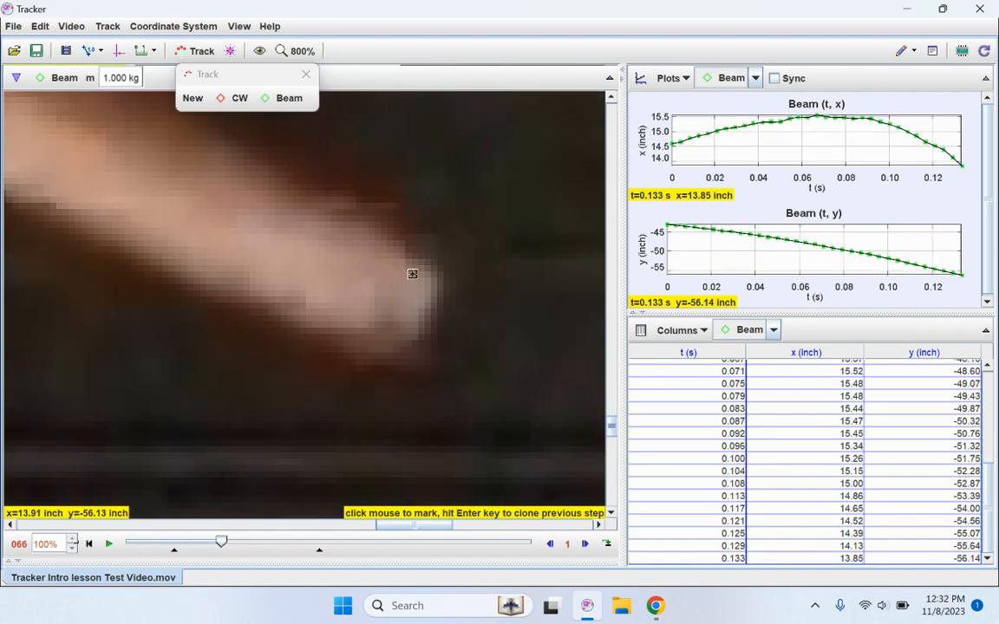
left_click(390, 330, "shift")
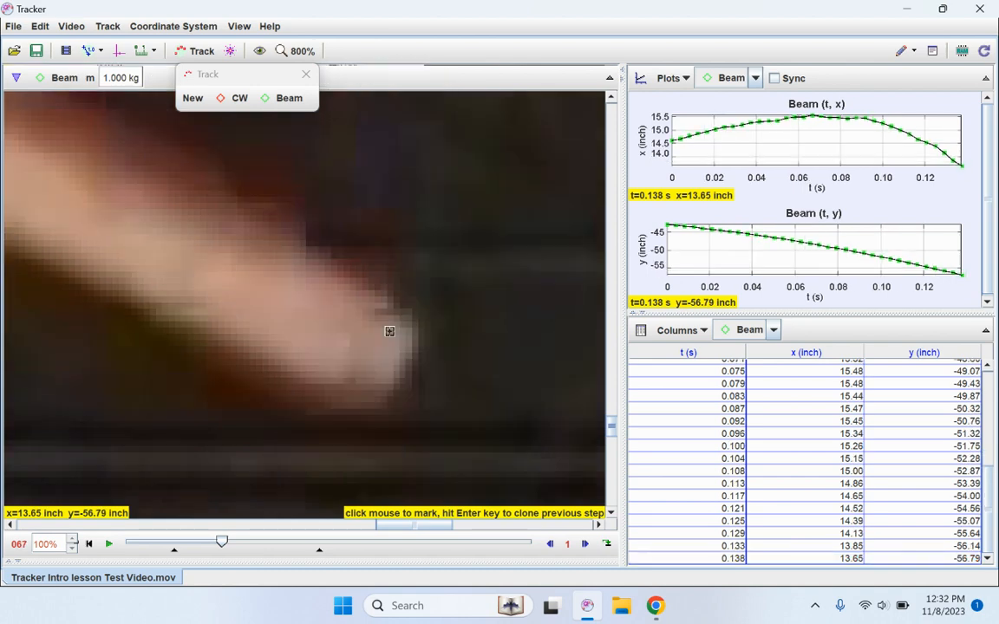
left_click(362, 376, "shift")
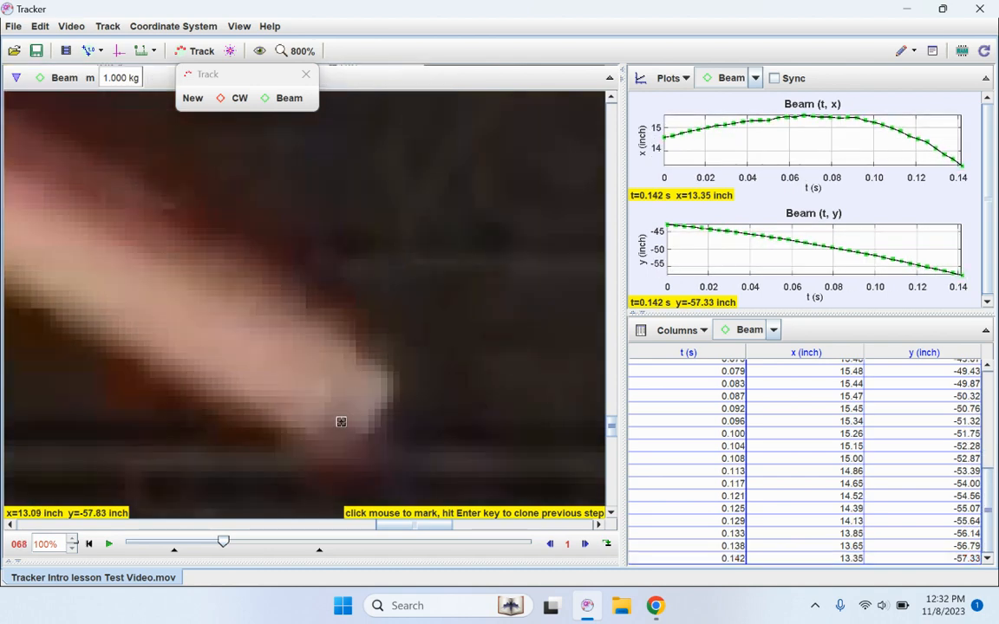
left_click(340, 422, "shift")
- Mark the Beam track's position at the end of the swinging arm in each video frame from 69 through 76
left_click_drag(472, 441, 570, 224)
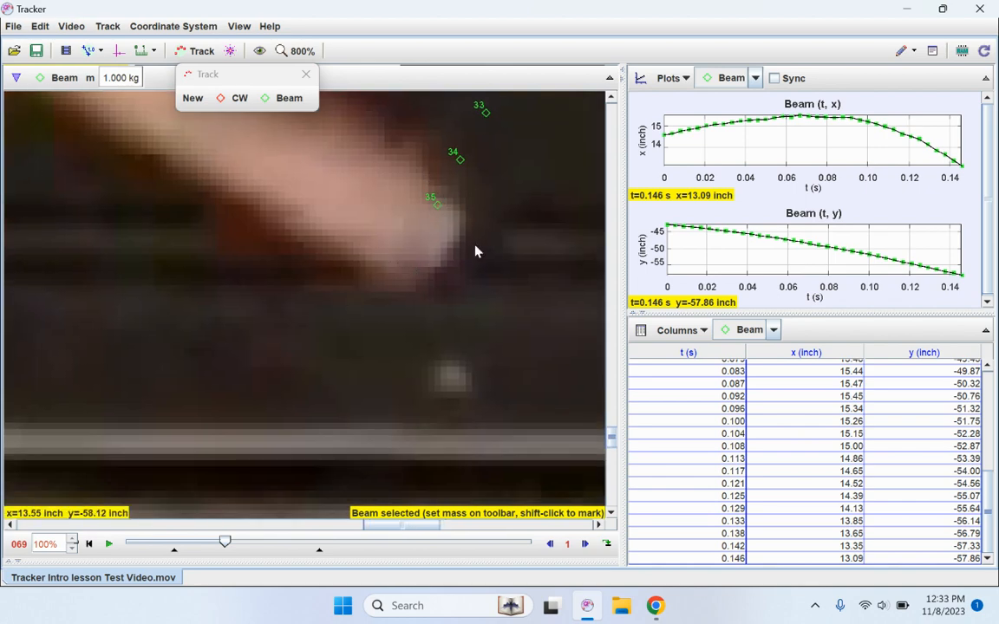
left_click(405, 259, "shift")
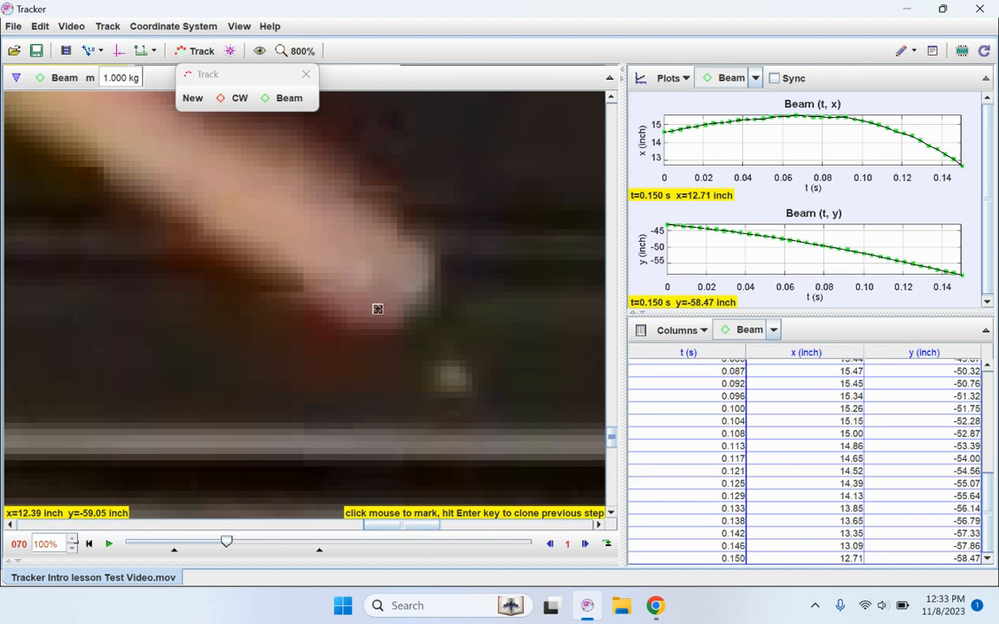
left_click(377, 309, "shift")
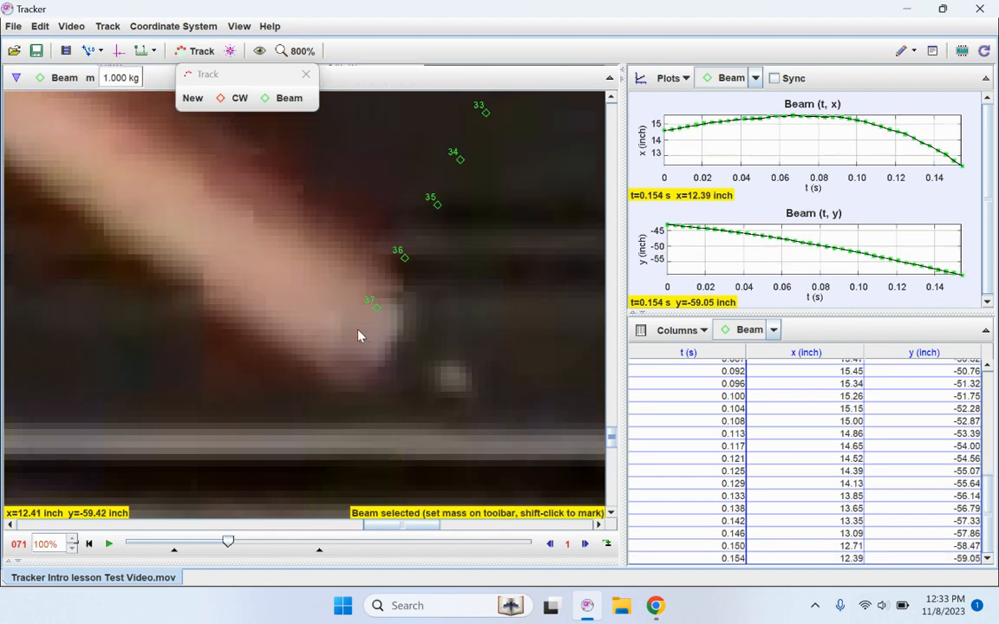
left_click_drag(359, 335, 477, 248)
left_click(399, 242, "shift")
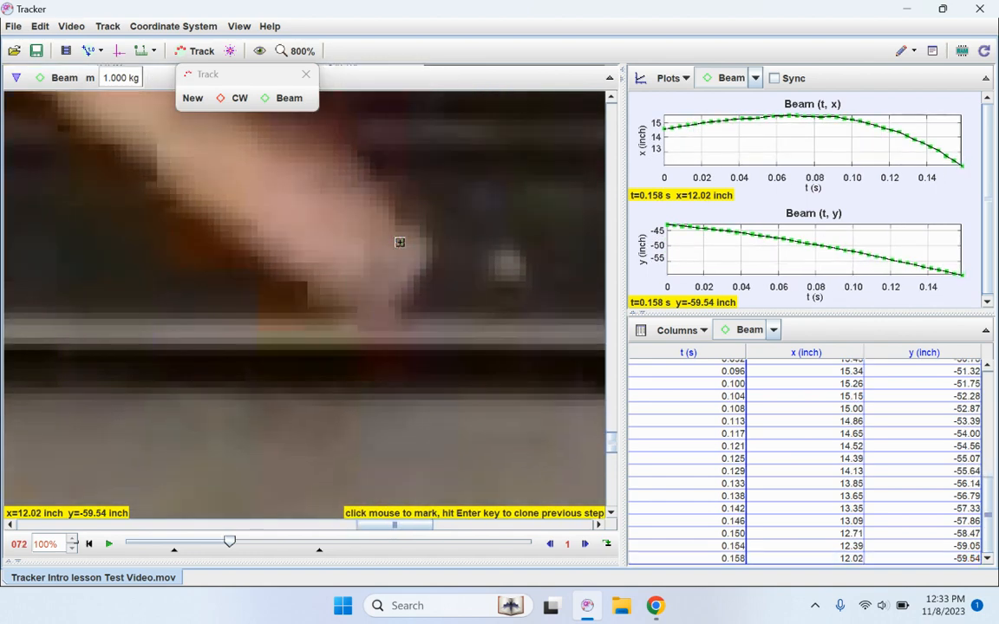
left_click(370, 293, "shift")
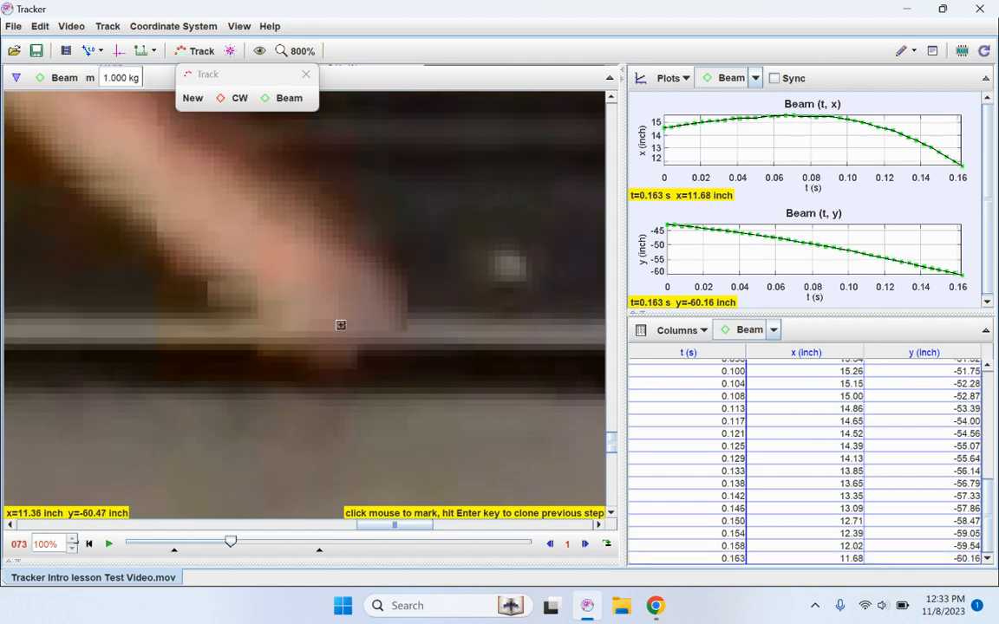
left_click(324, 343, "shift")
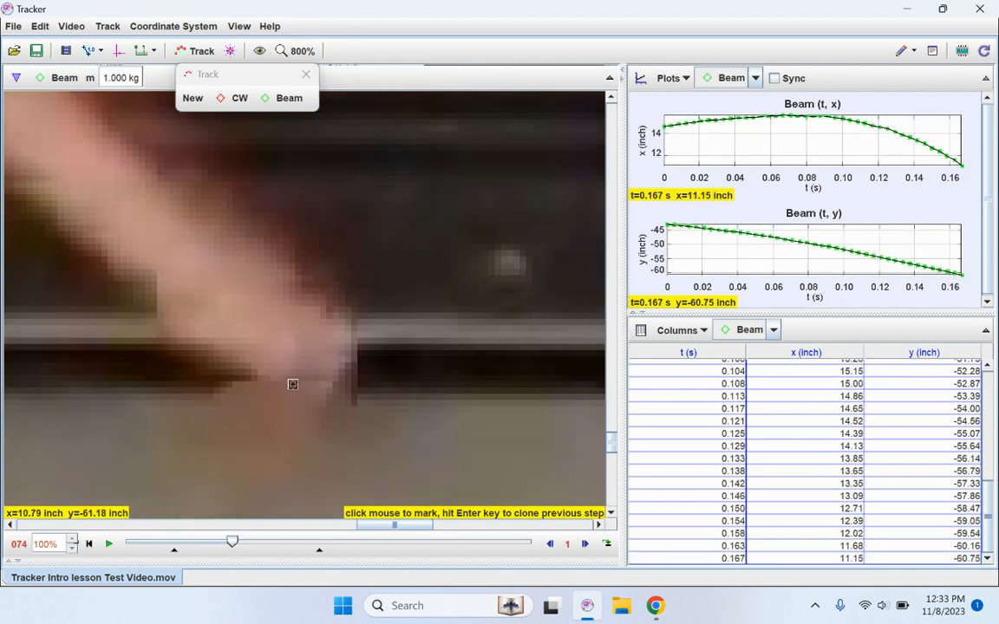
left_click_drag(292, 385, 428, 230)
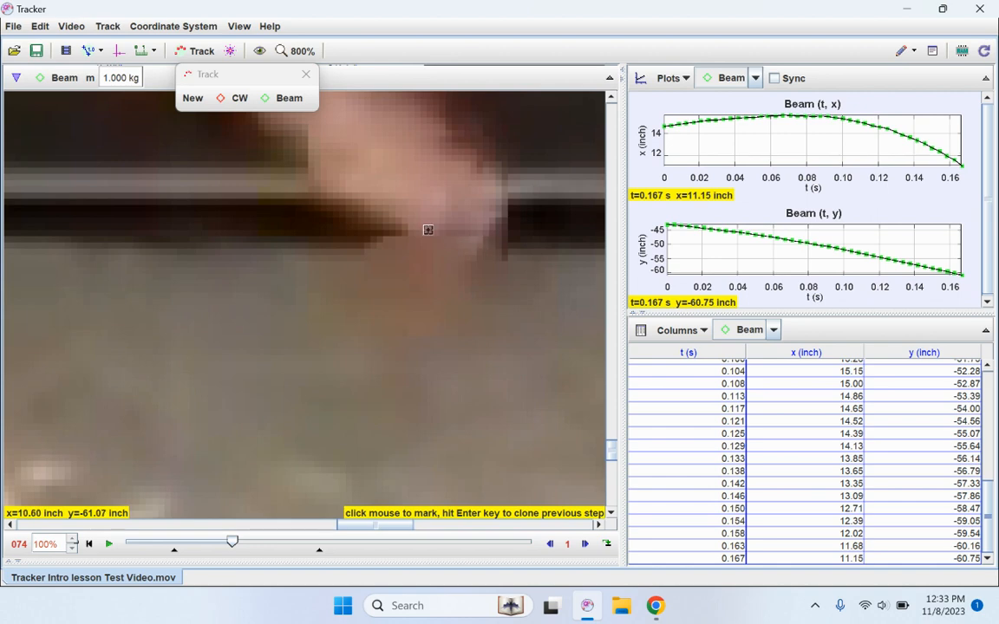
left_click(430, 237, "shift")
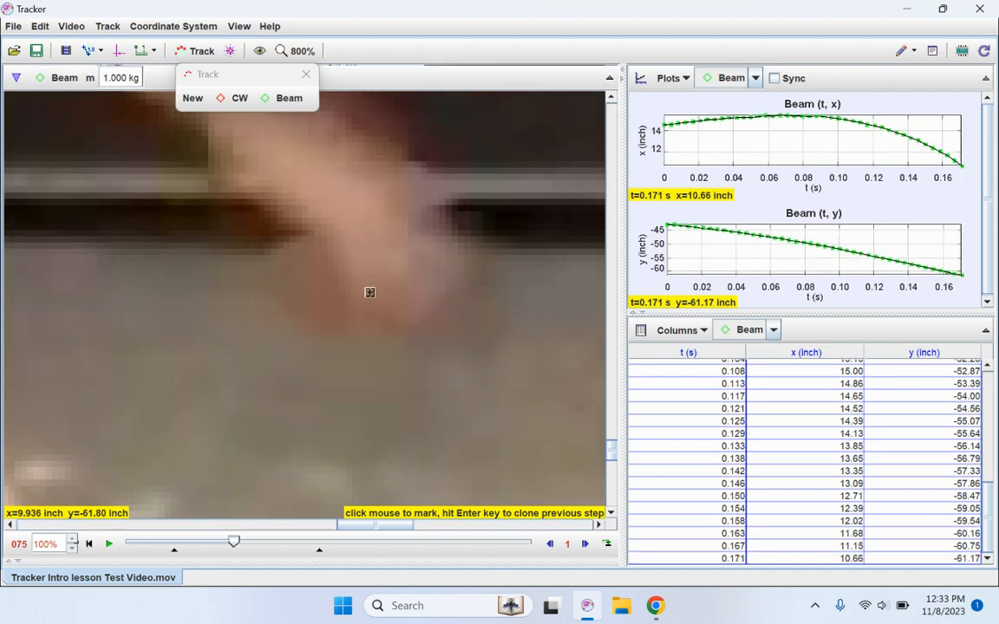
left_click(377, 292, "shift")
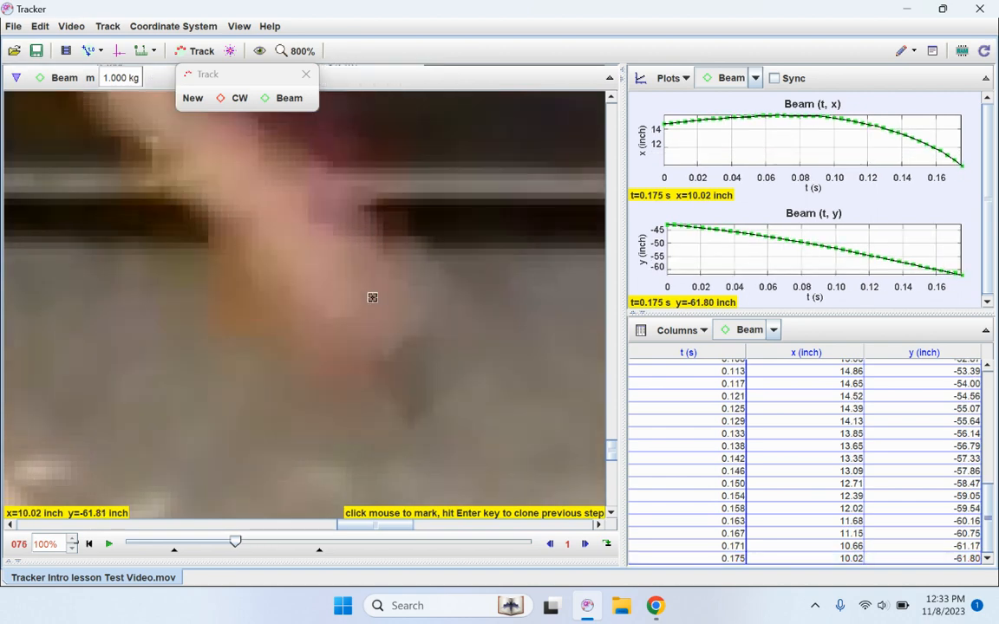
left_click(304, 316, "shift")
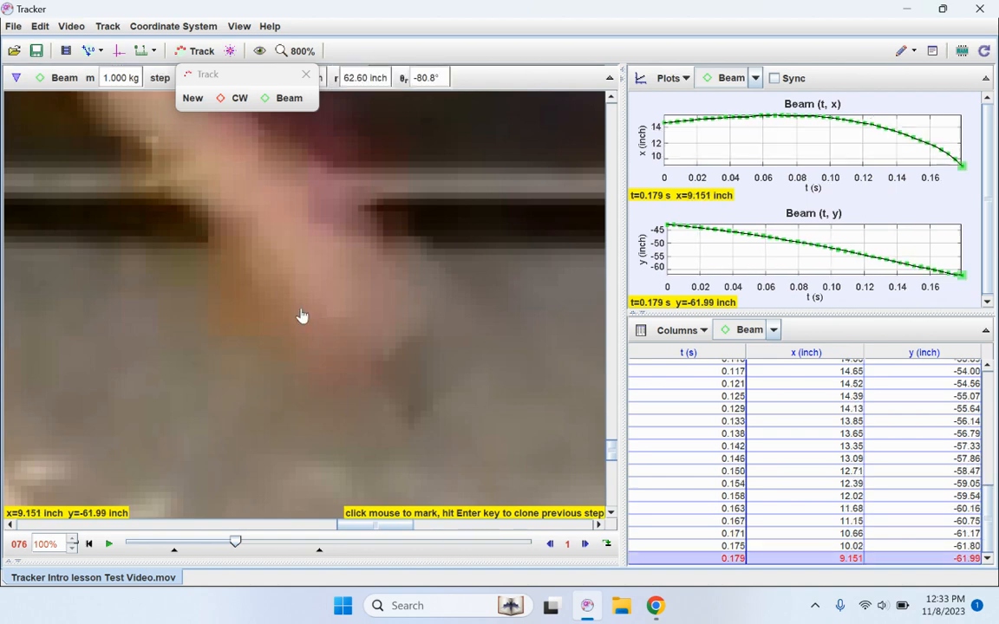
- Reposition the Beam's point 43 on frame 76 to about x 9.42, y -62.30 inch, and go to frame 77
scroll(306, 315, "down", 3)
left_click_drag(399, 351, 470, 317)
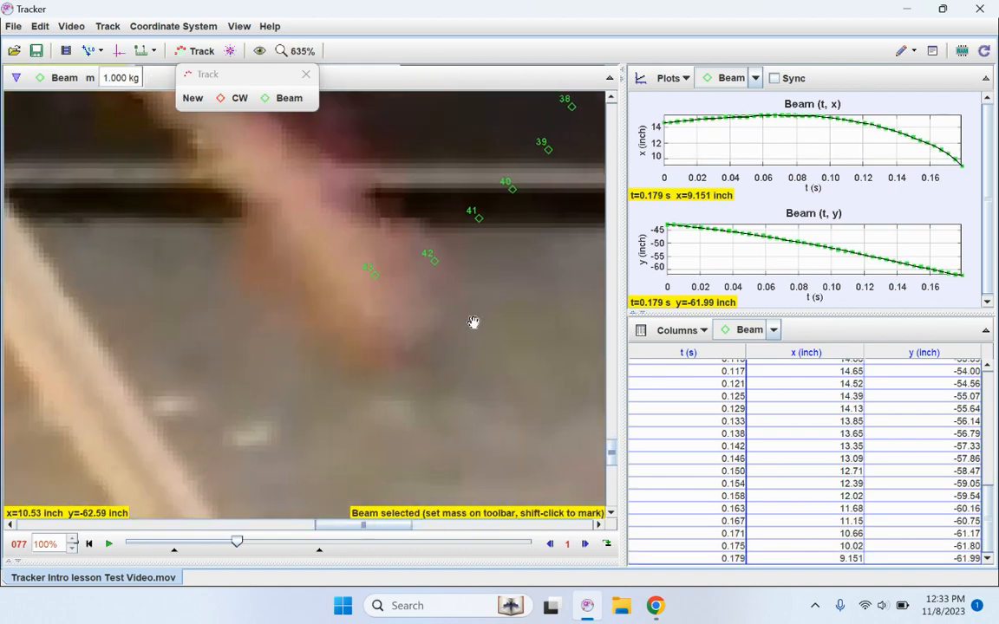
left_click(375, 276)
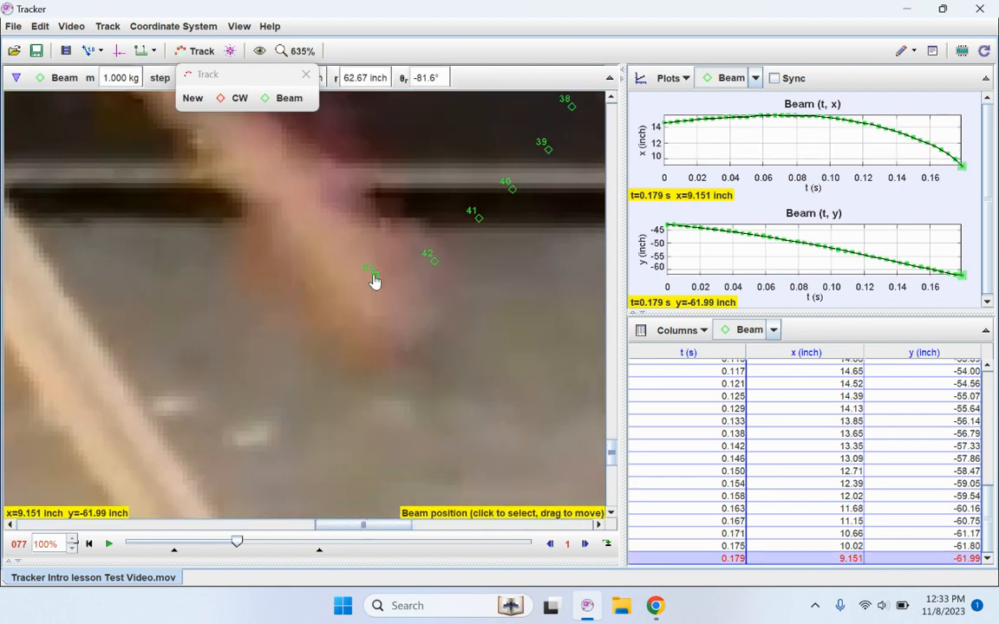
left_click_drag(373, 275, 394, 292)
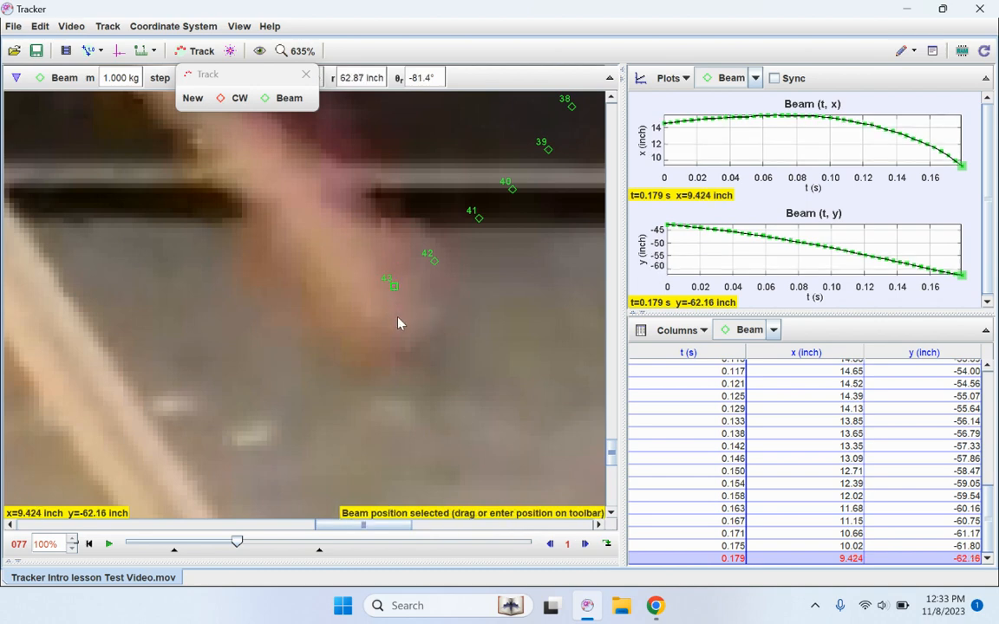
left_click(550, 544)
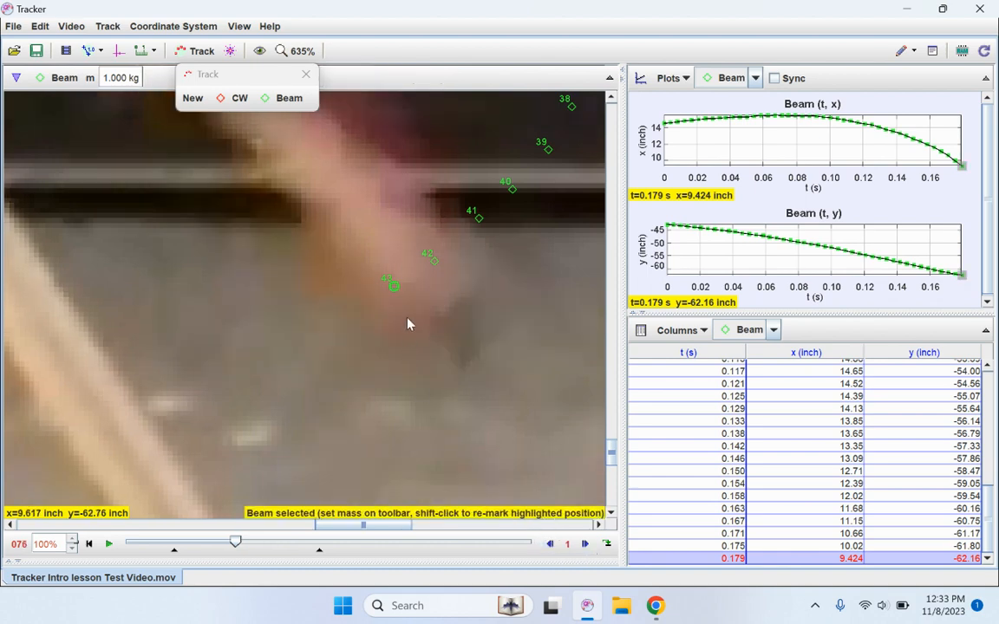
mouse_move(395, 292)
left_mouse_down()
mouse_move(417, 299)
mouse_move(408, 308)
mouse_move(395, 300)
left_mouse_up()
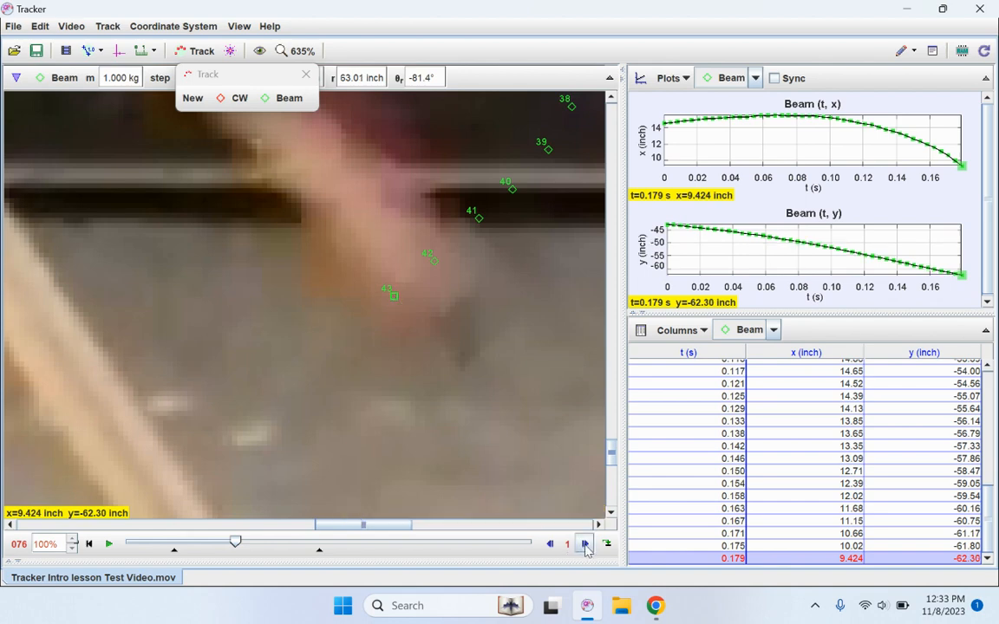
left_click(585, 544)
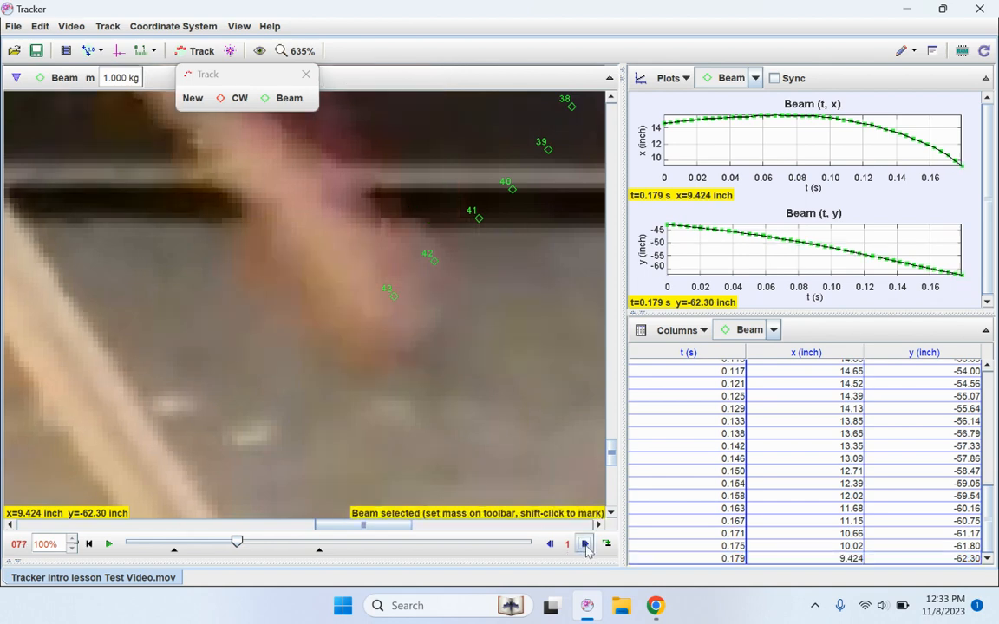
- Mark the Beam track's position at the end of the swinging arm in each video frame from 77 through 80
left_click(356, 328)
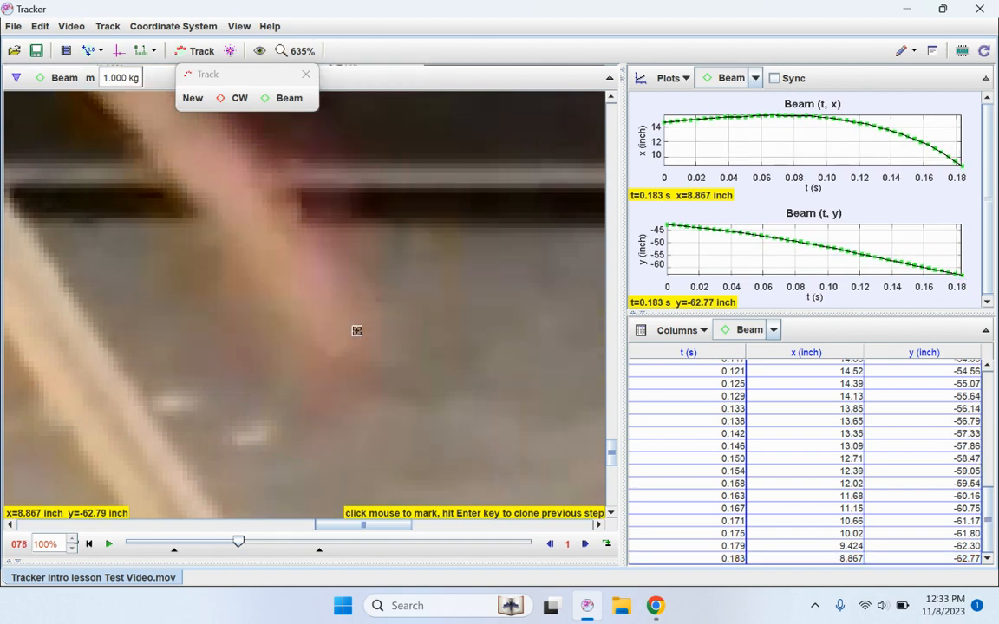
left_click(304, 350)
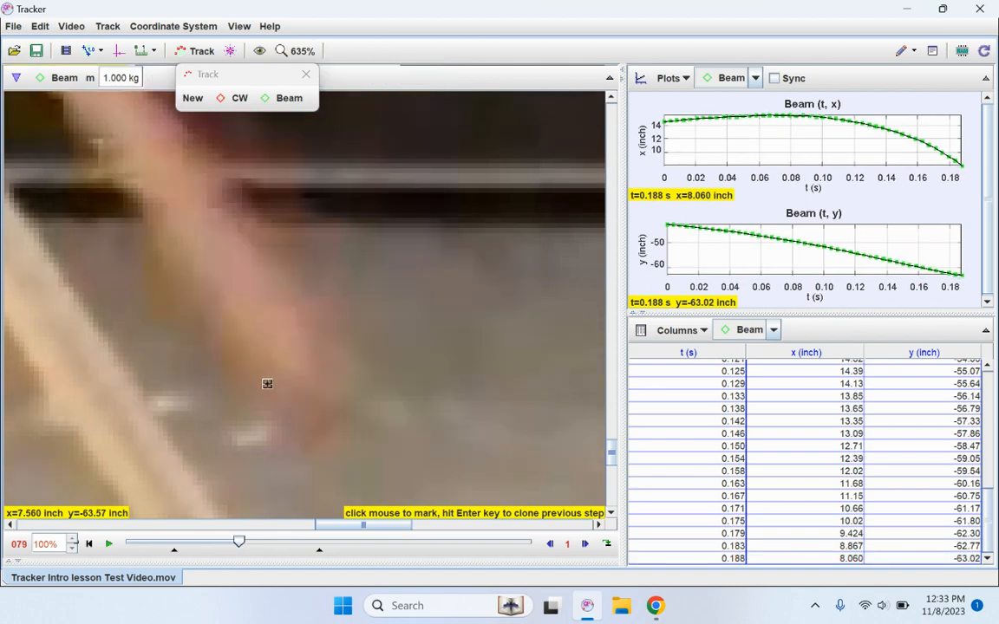
left_click(267, 384)
left_click(211, 413)
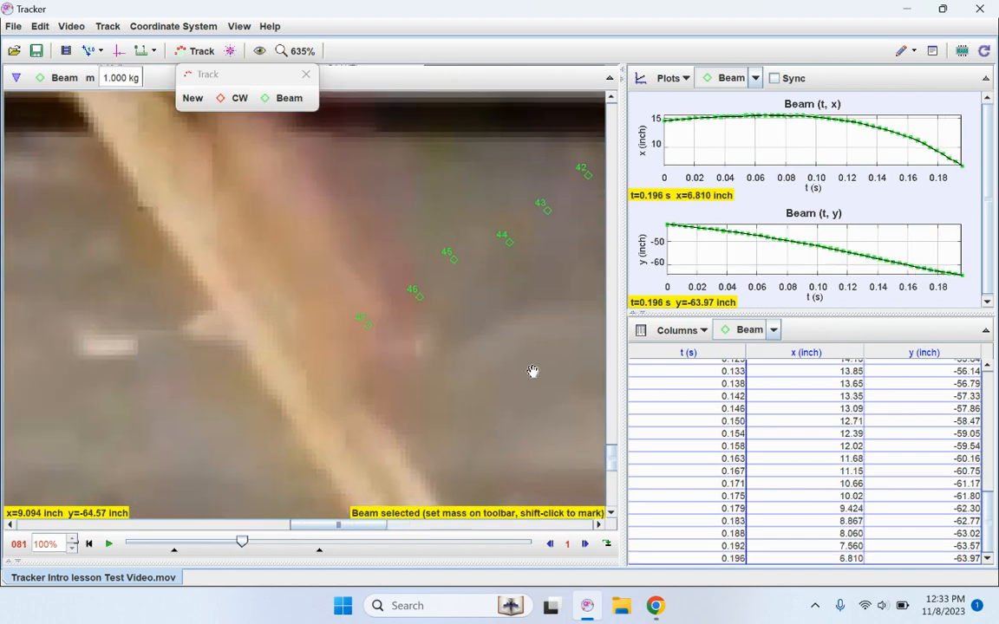
- Skip frames 81 and 82 and mark the Beam's position on frame 83 at about x 5.10, y -65.73 inch
scroll(390, 349, "down", 2)
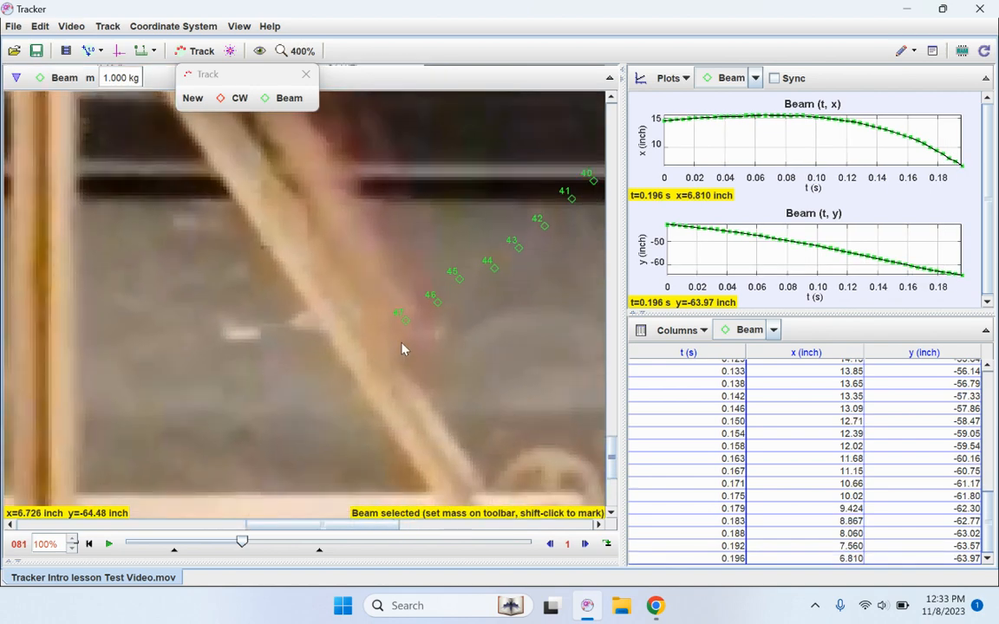
scroll(403, 350, "down", 1)
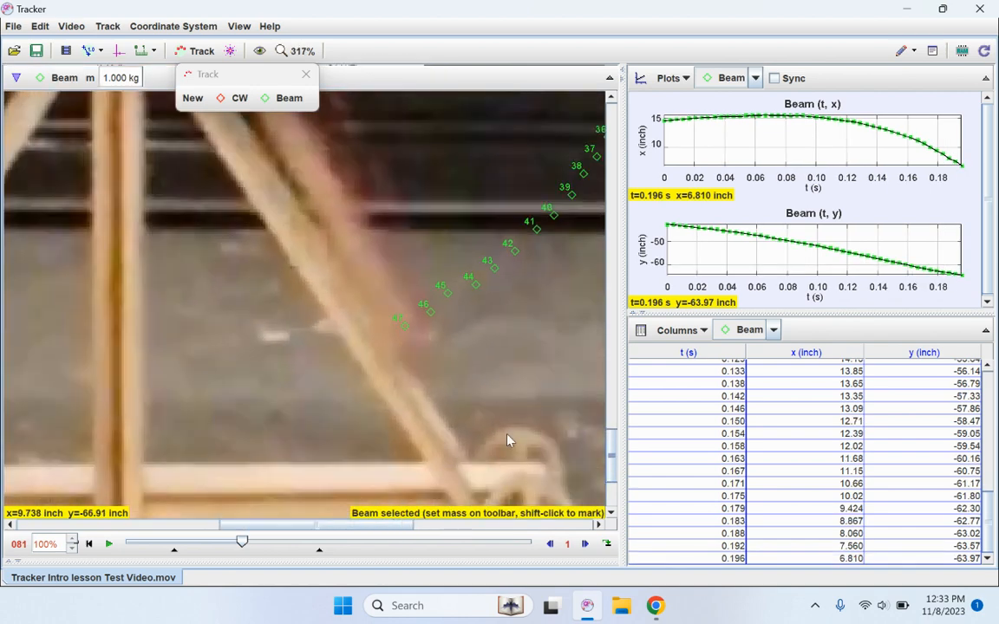
left_click(587, 546)
left_click(586, 546)
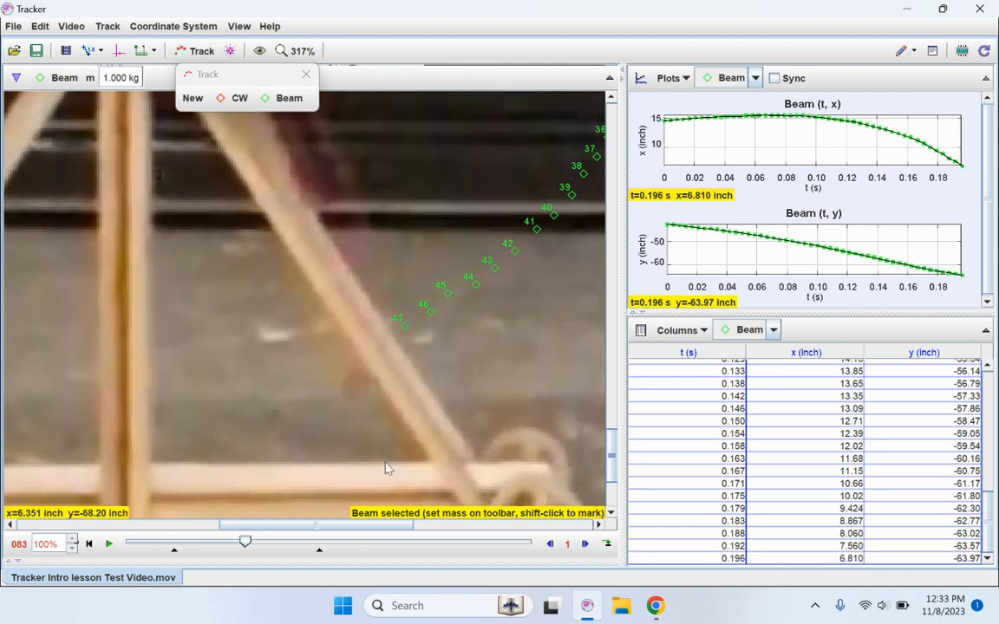
left_click(349, 386)
- Mark the Beam track's position along the blurred arm in each video frame from 84 through 87
scroll(333, 406, "up", 3)
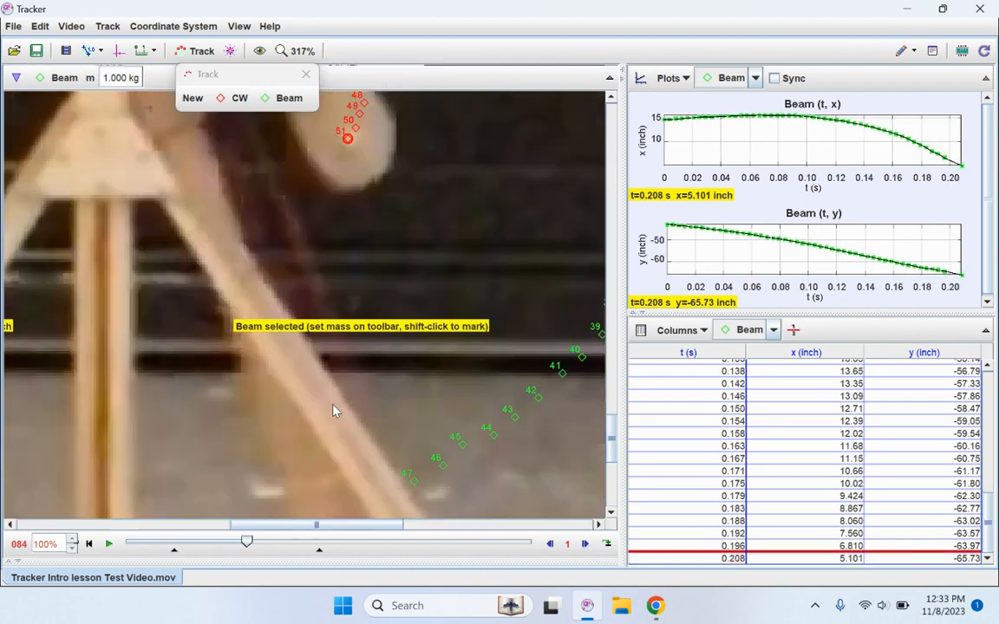
scroll(295, 426, "up", 1)
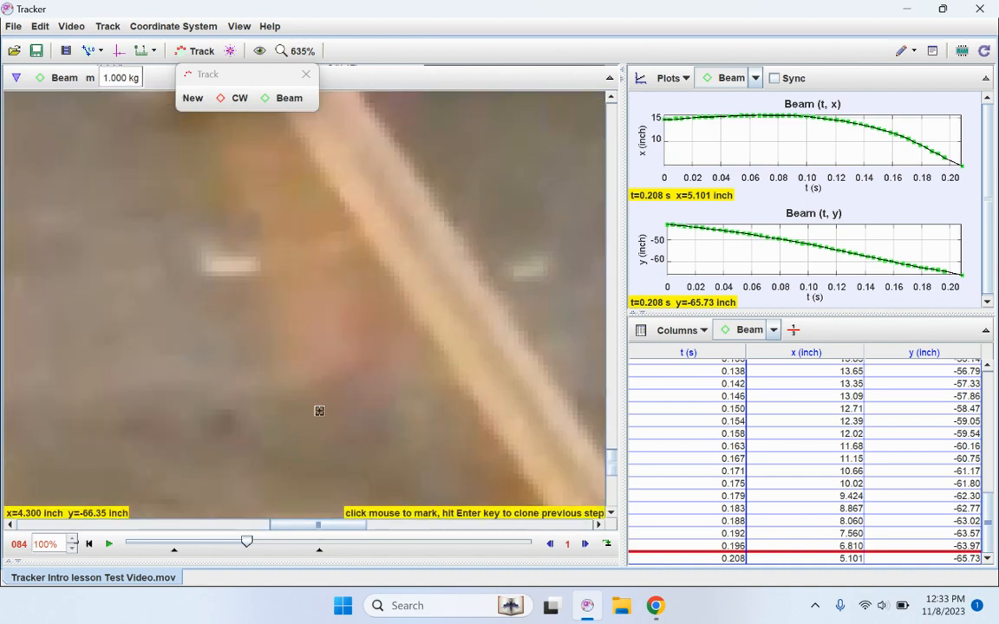
left_click(326, 398)
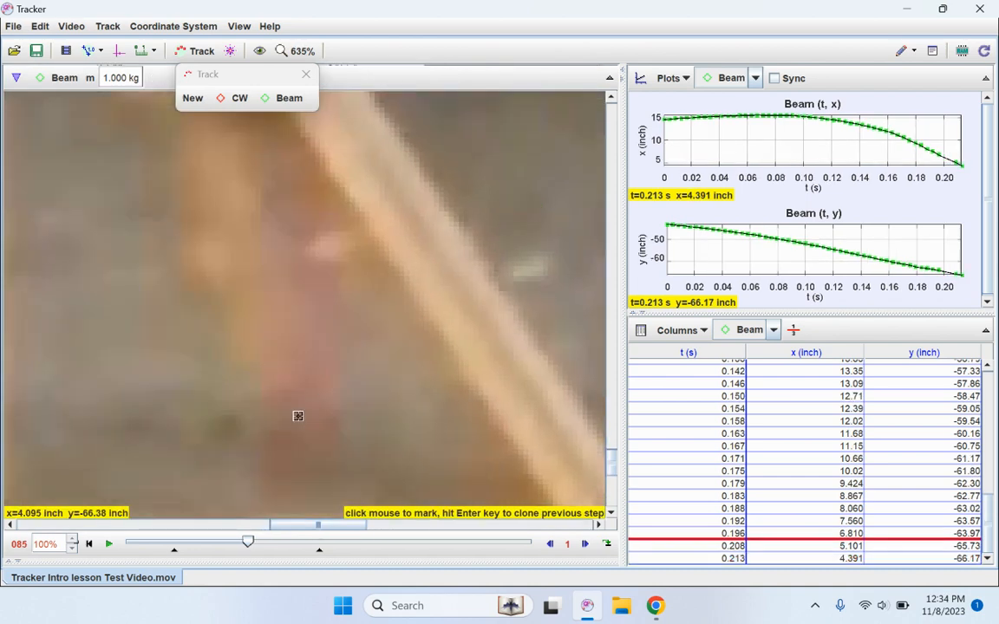
left_click(227, 424)
left_click_drag(226, 437, 394, 338)
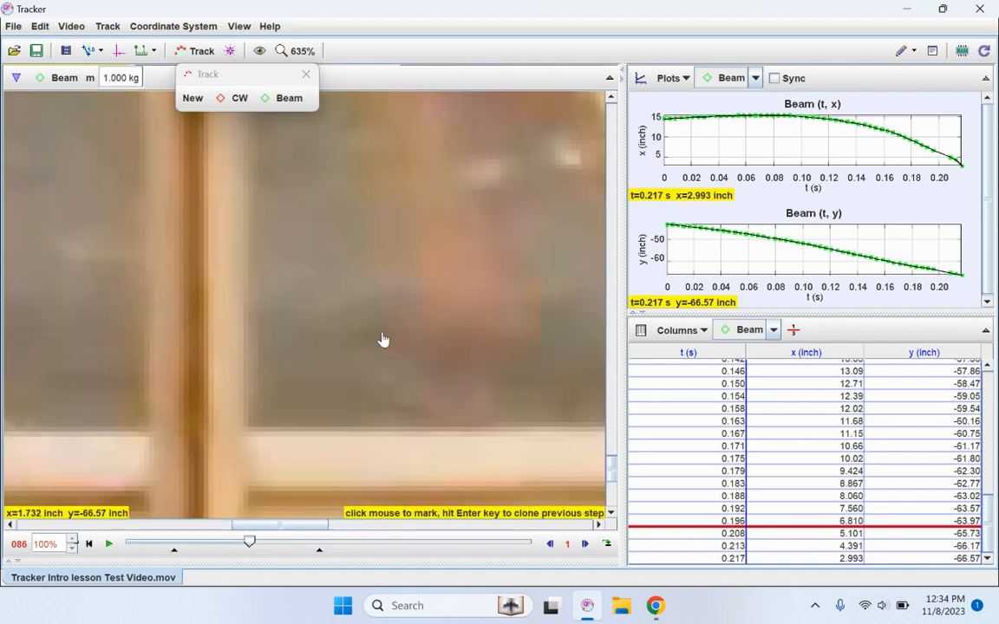
left_click(384, 339)
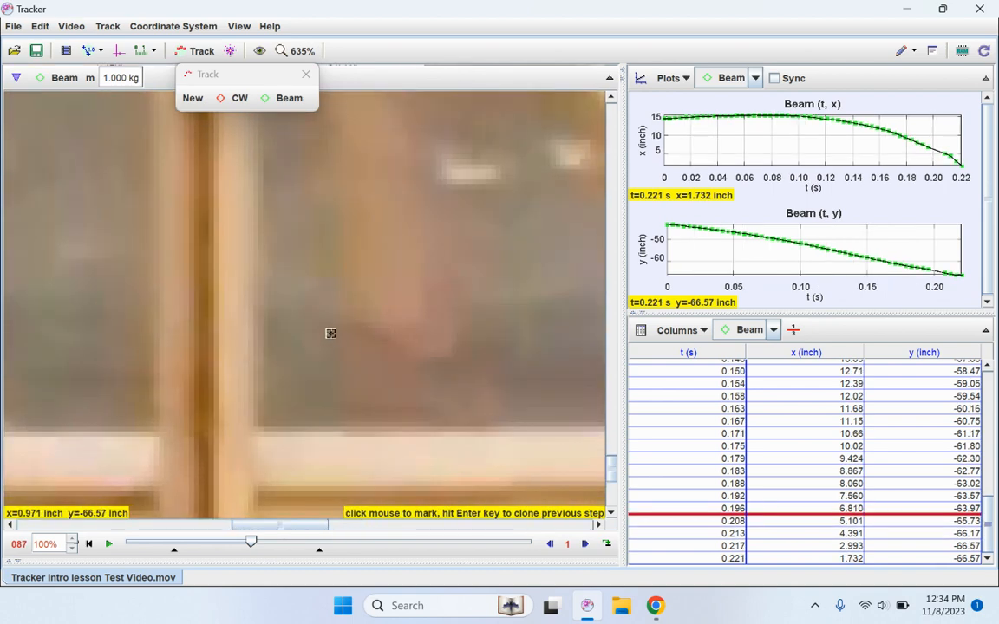
left_click(329, 333)
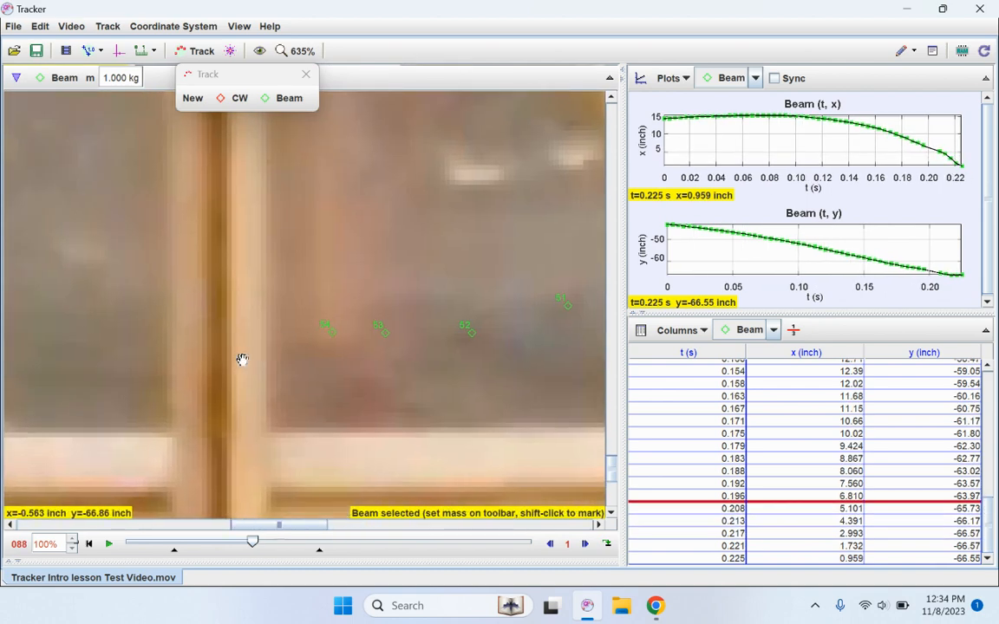
- Skip frames 88 through 90 and mark the Beam's position along the blurred arm in each frame from 91 through 94
left_click_drag(241, 359, 378, 325)
left_click(586, 544)
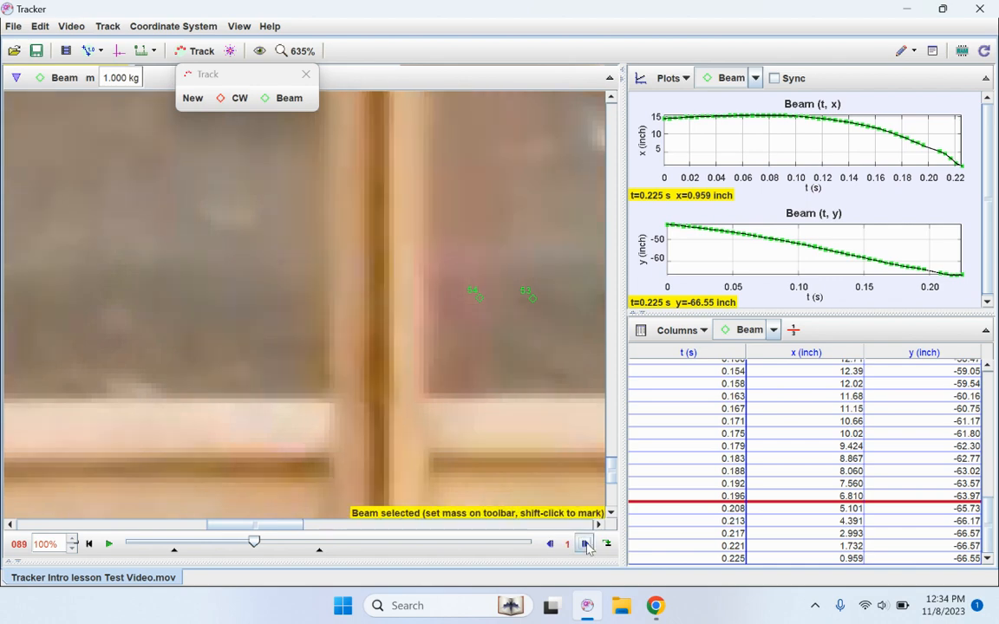
left_click(586, 544)
left_click(585, 544)
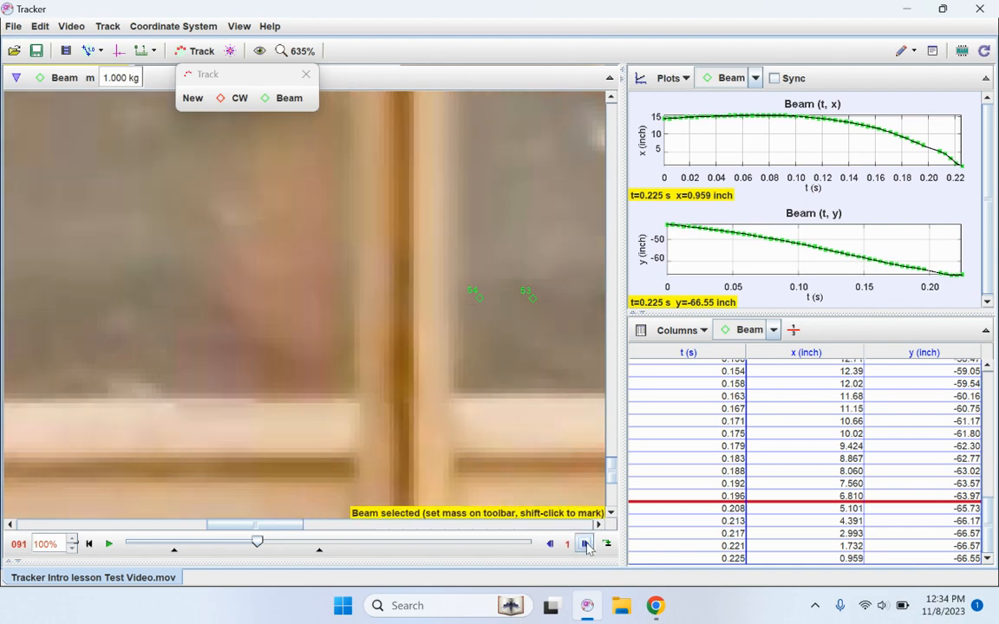
left_click(219, 313)
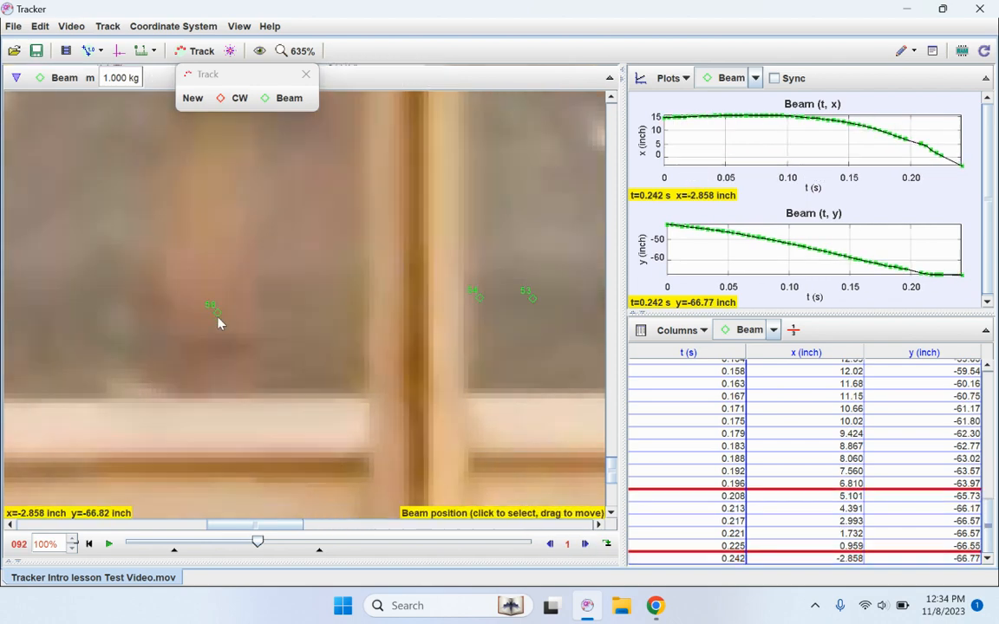
left_click(152, 309)
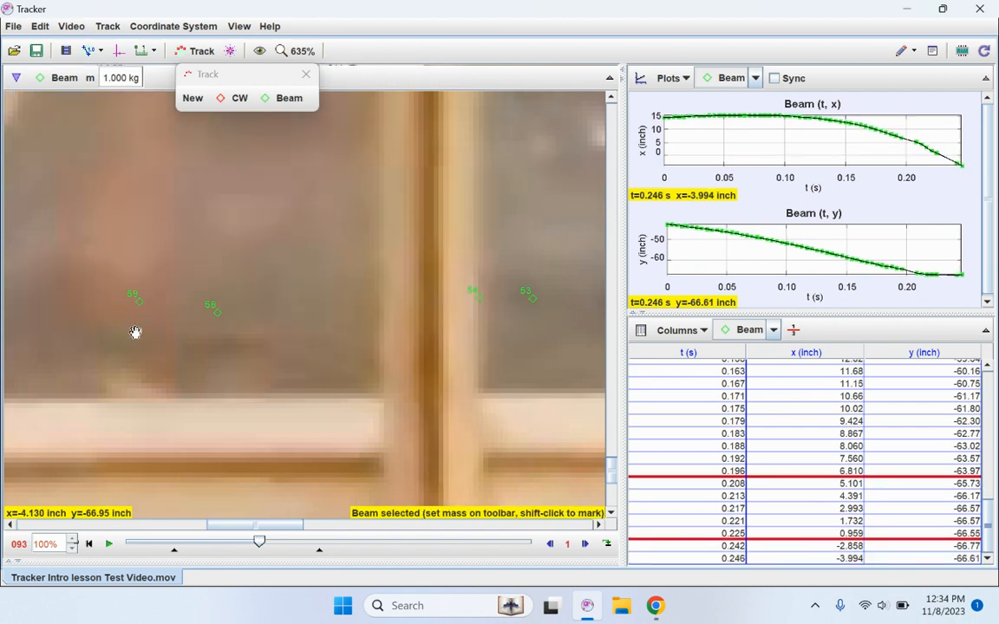
left_click(373, 338)
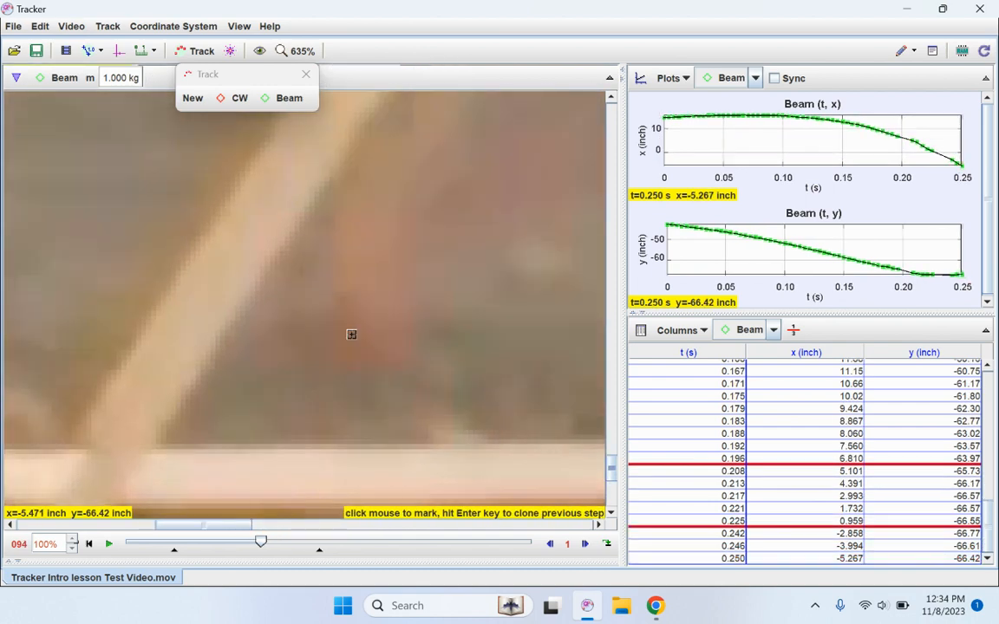
left_click(299, 313)
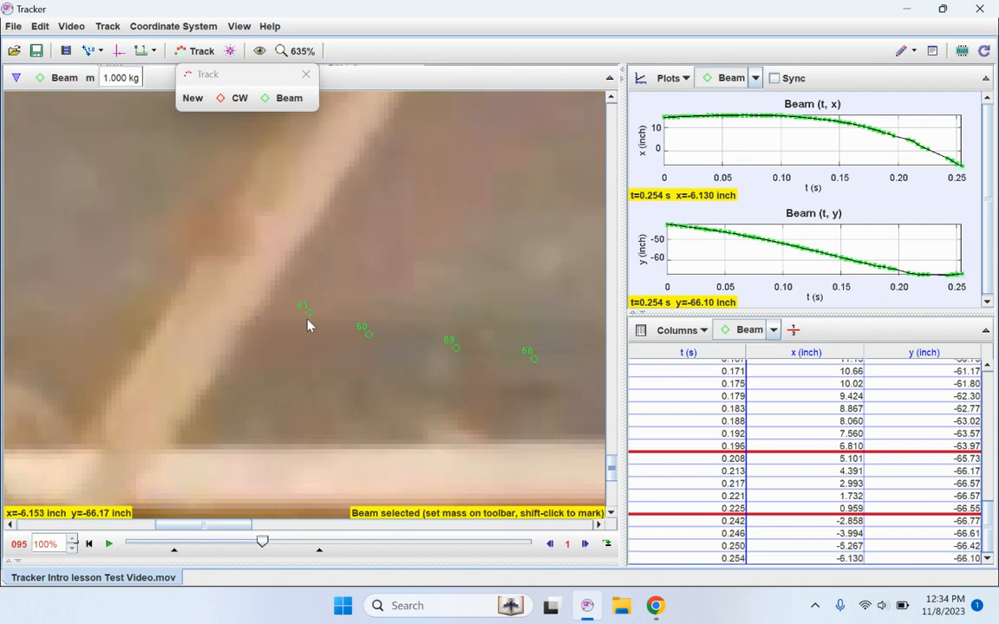
- Skip frame 95 and mark the Beam's position at the swinging arm's tip in each frame from 96 through 98
left_click_drag(530, 448, 544, 419)
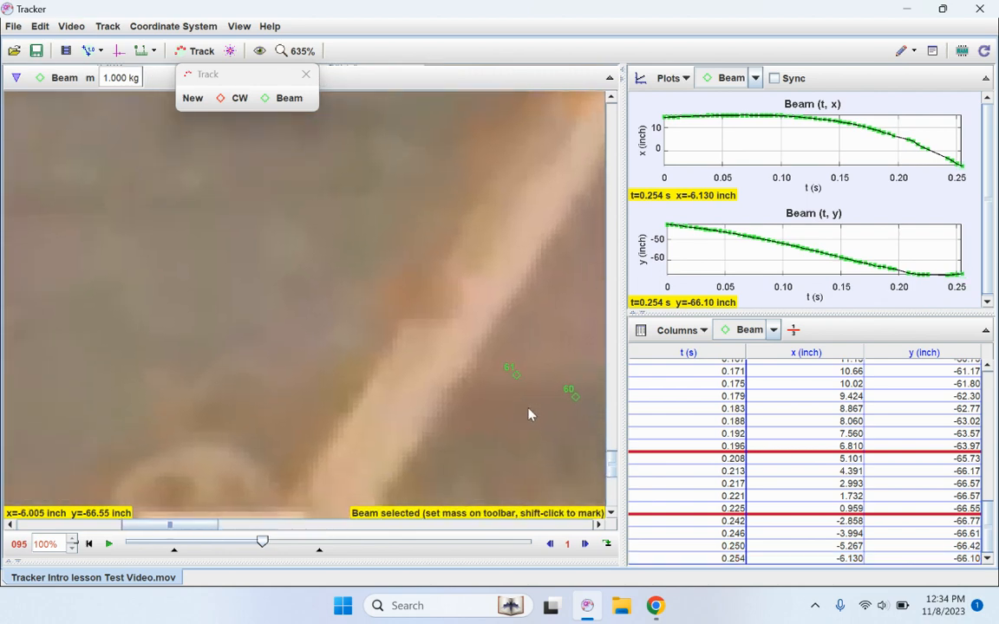
left_click(585, 544)
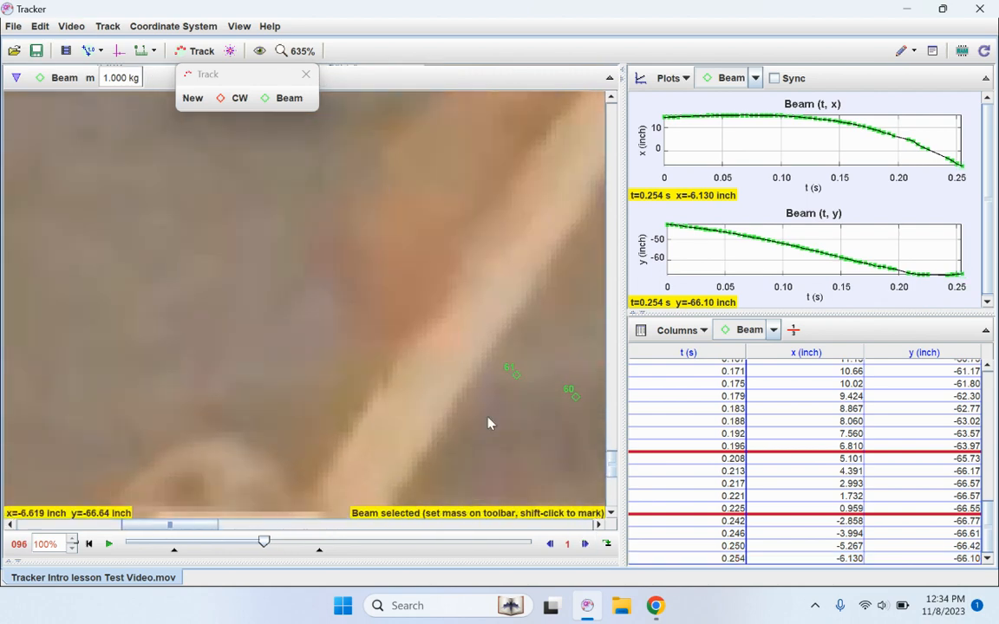
left_click(328, 253, "shift")
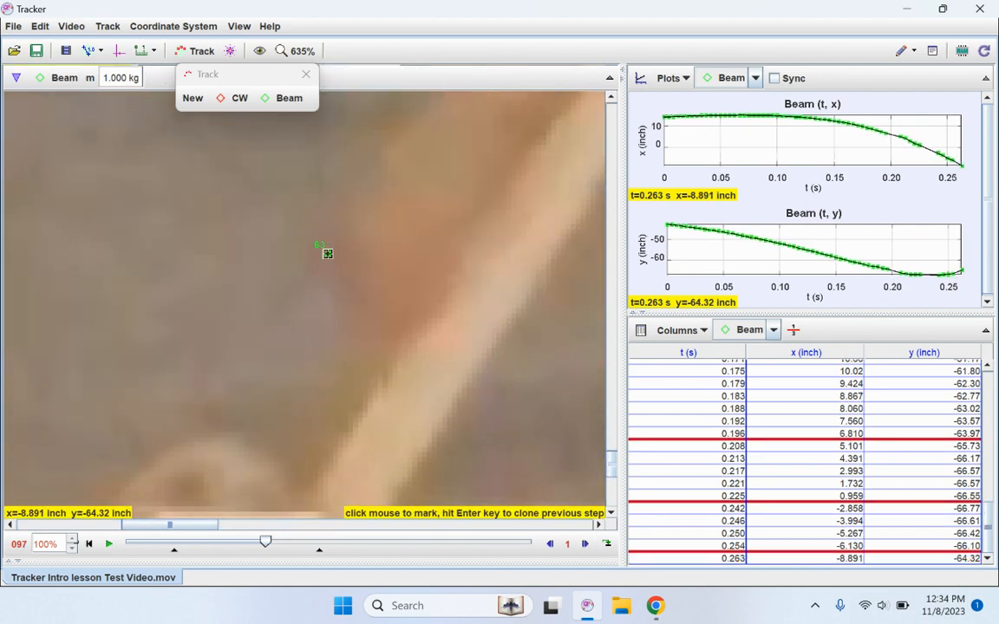
left_click_drag(212, 201, 312, 328)
key("shift")
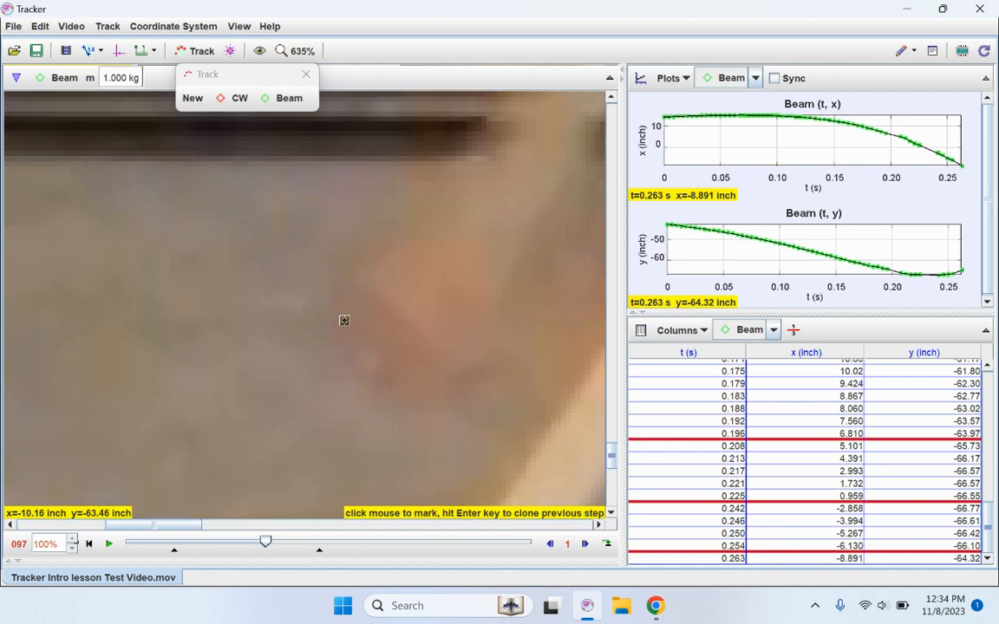
left_click(343, 321, "shift")
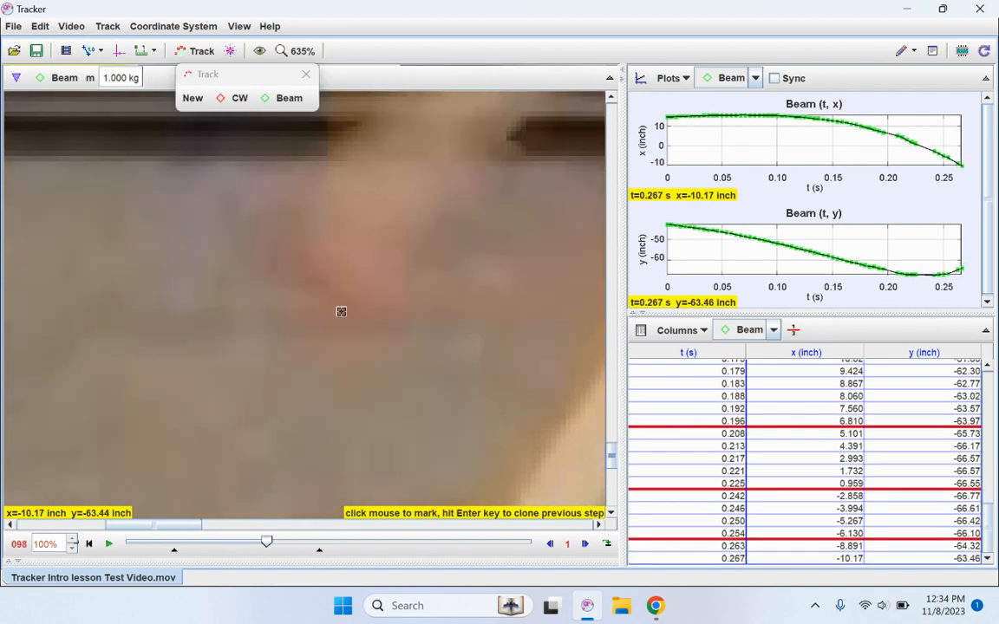
left_click(247, 228, "shift")
- Reposition the Beam's point 65 on frame 98 to about x -10.96, y -62.44 inch, and go to frame 99
left_click_drag(129, 227, 241, 410)
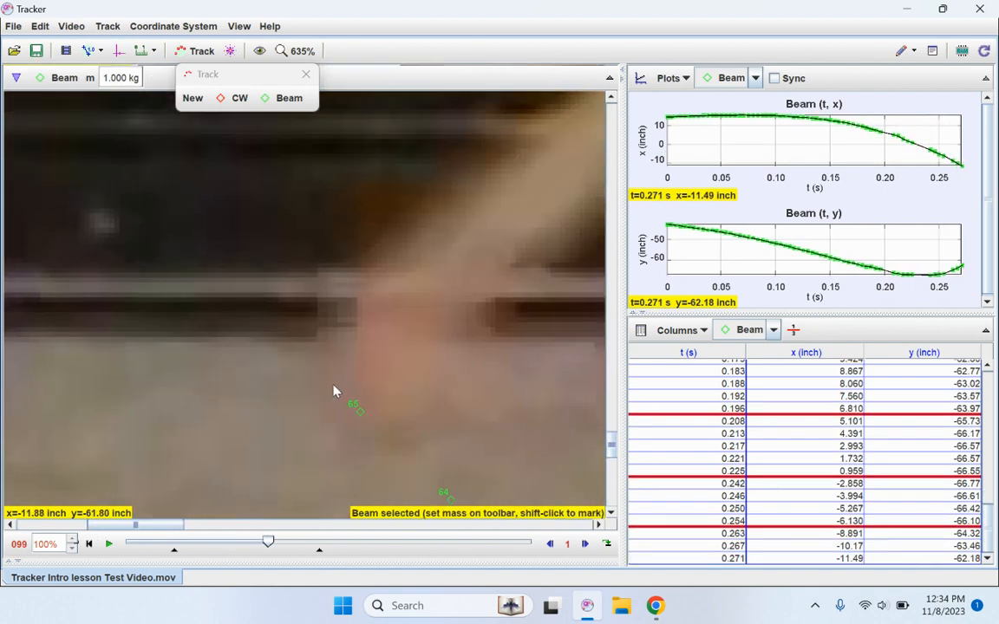
key("shift")
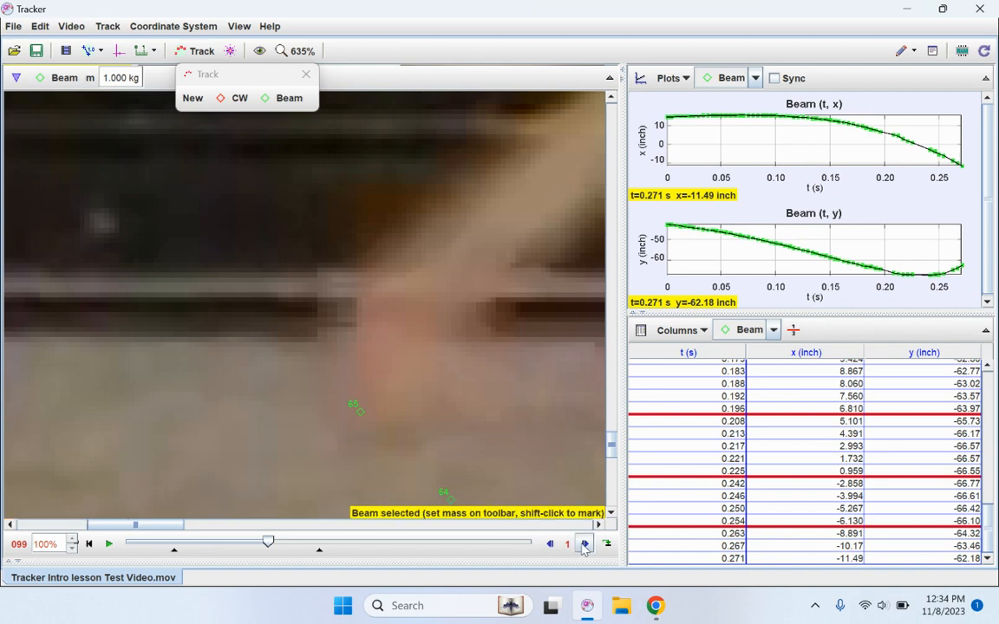
left_click(584, 545)
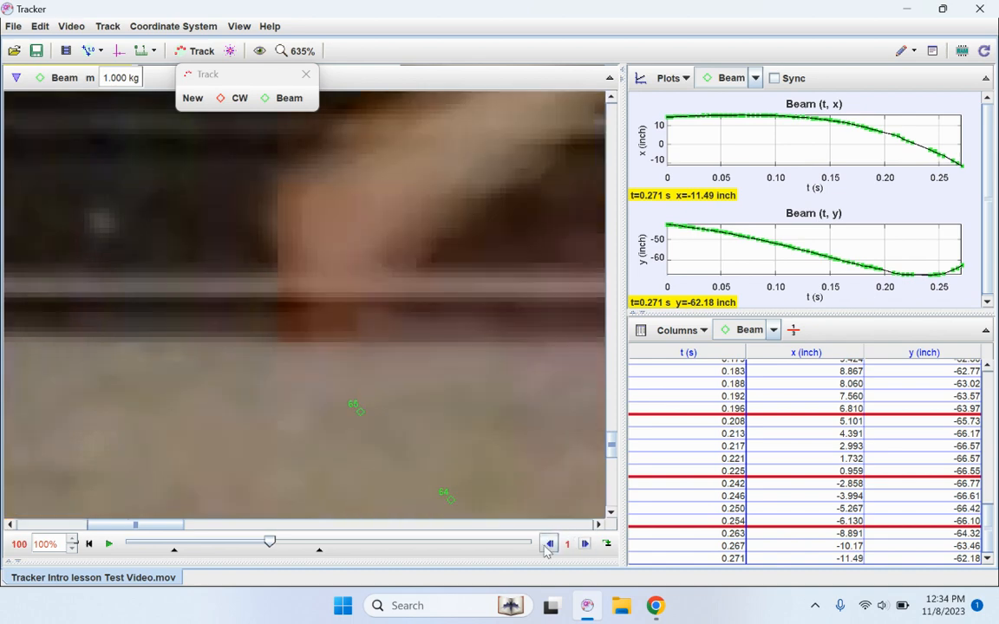
left_click(548, 545)
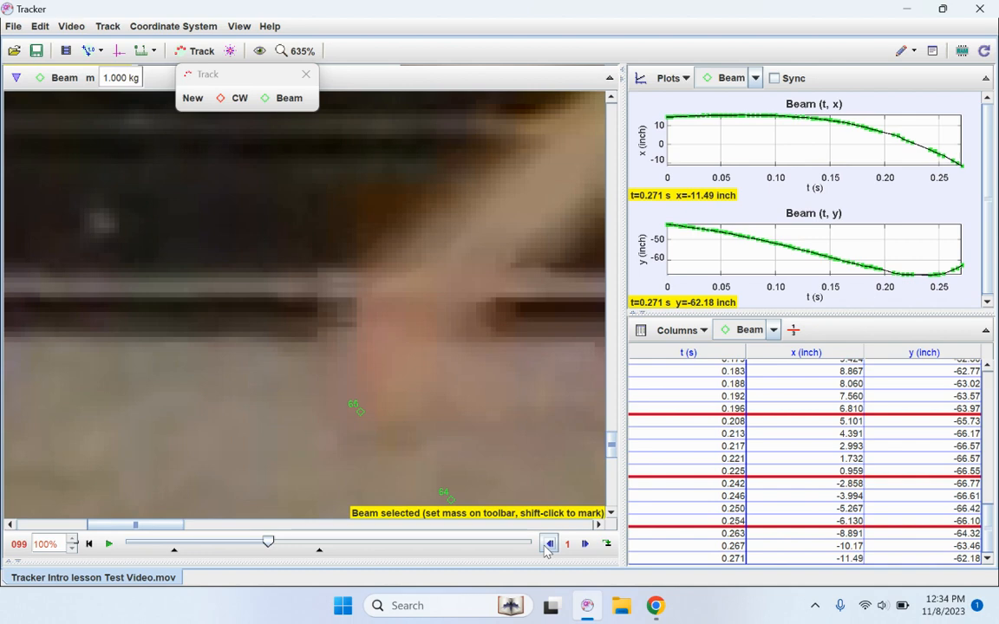
left_click(549, 545)
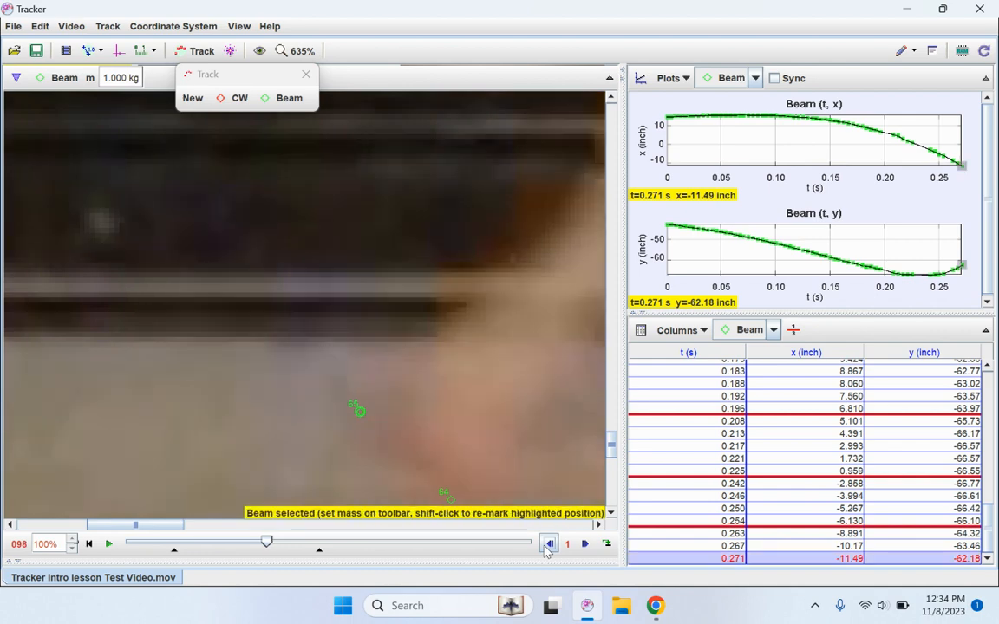
left_click(364, 415)
left_click_drag(397, 432, 397, 431)
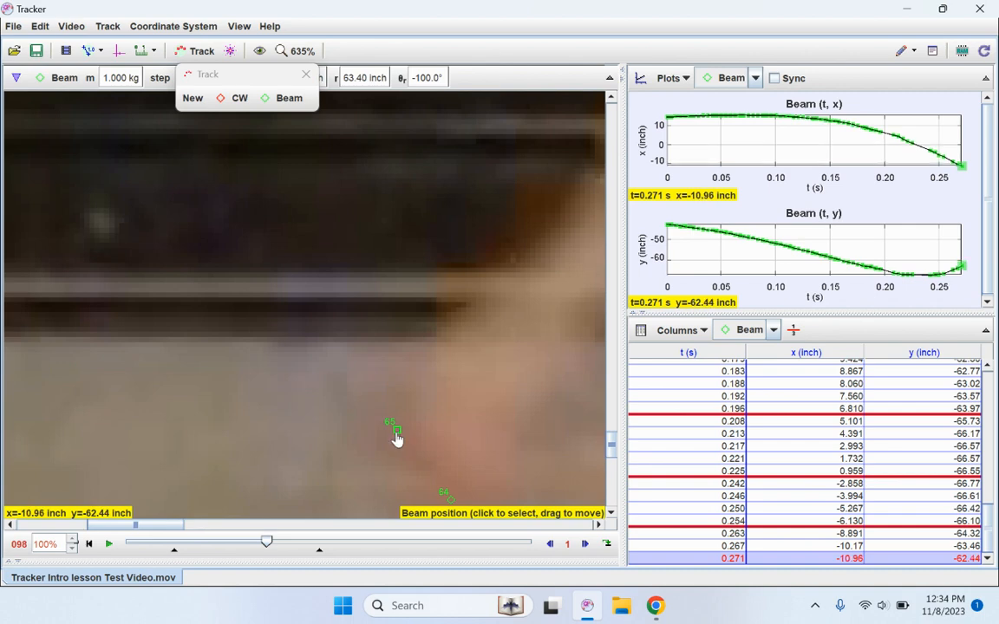
left_click(586, 545)
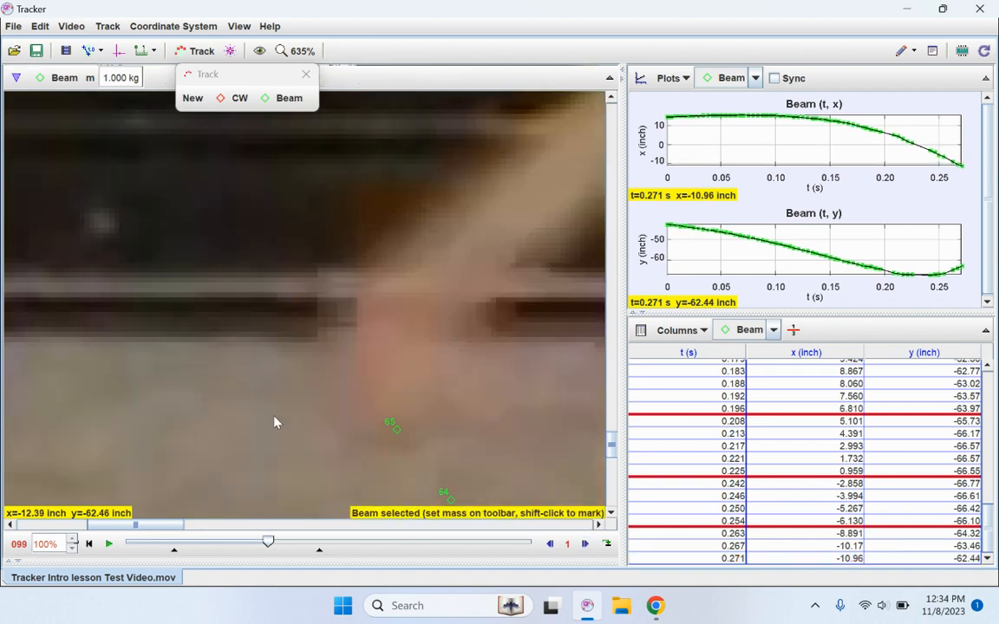
- Mark the Beam track's position at the end of the rising arm in each video frame from 99 through 105
left_click(337, 356)
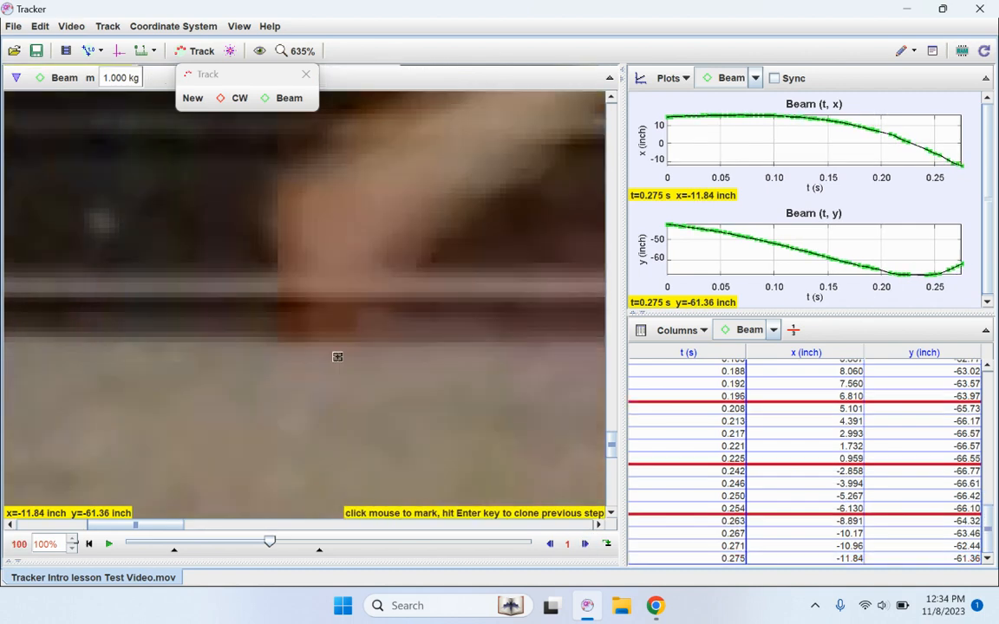
left_click(275, 220)
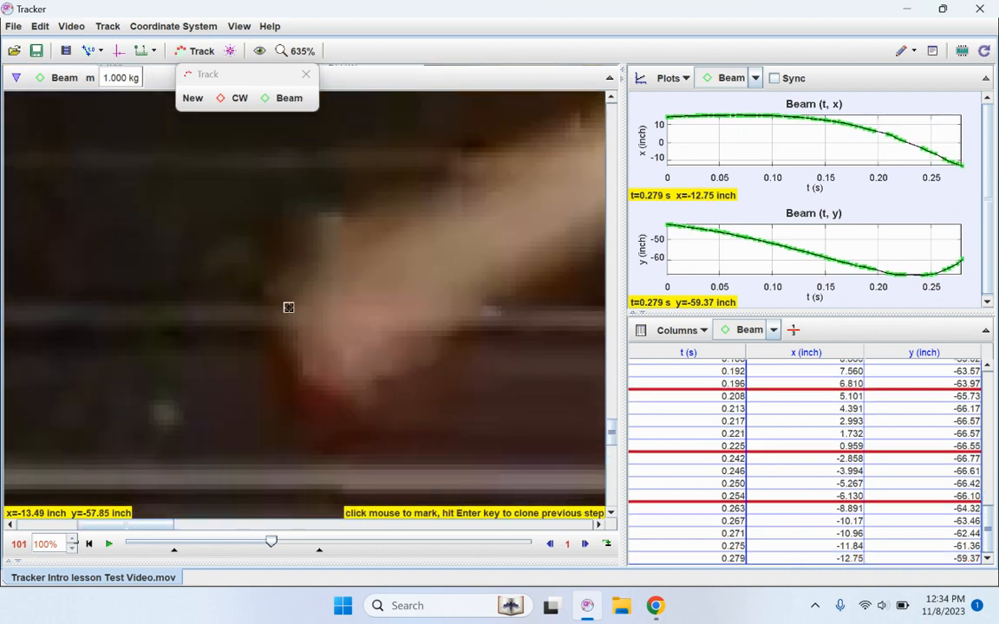
left_click(288, 307)
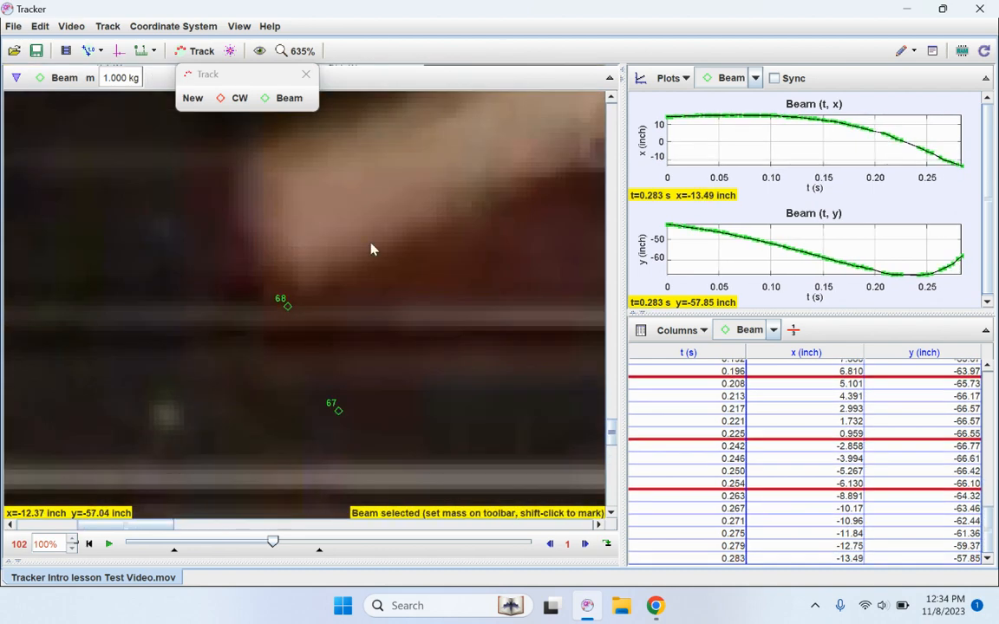
left_click(261, 296)
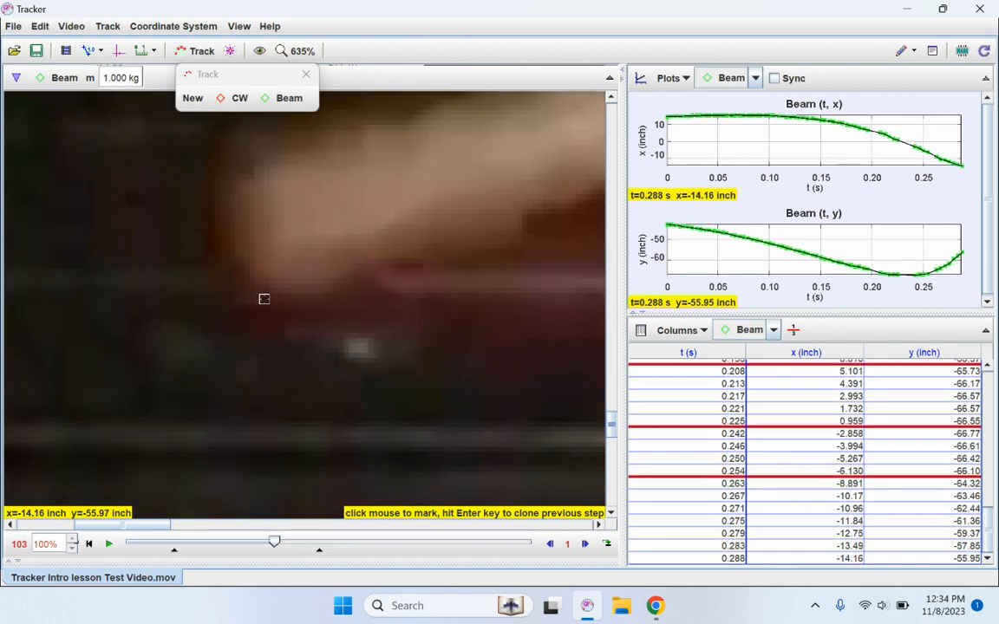
left_click(249, 271)
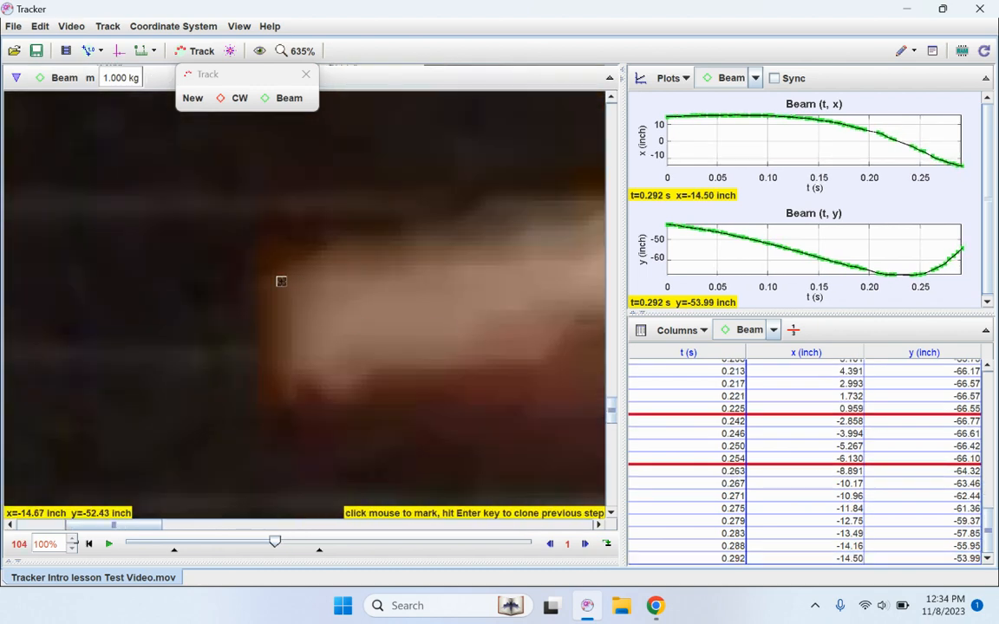
left_click(281, 281)
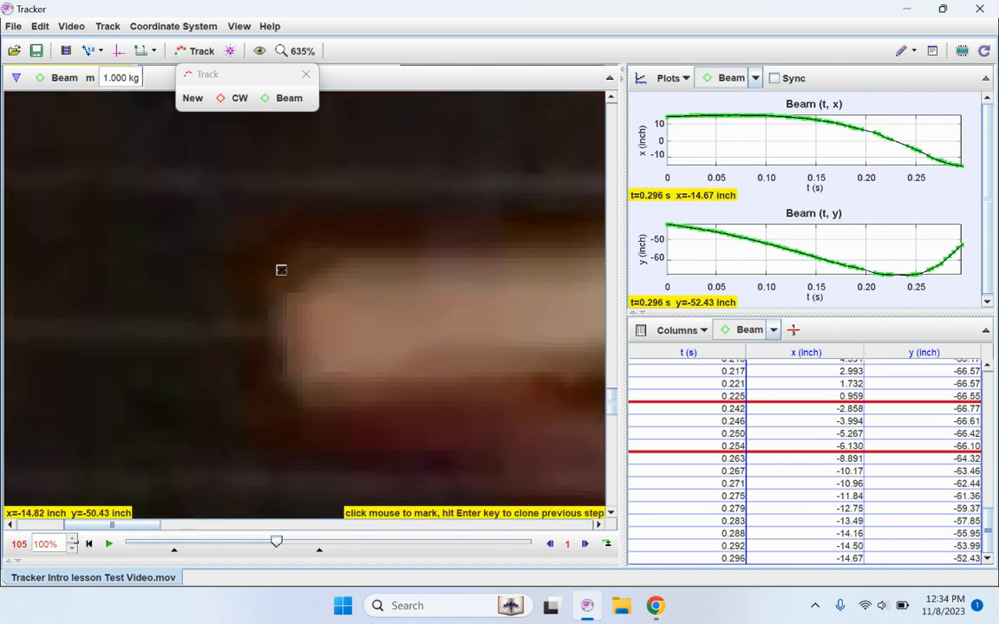
left_click(281, 270)
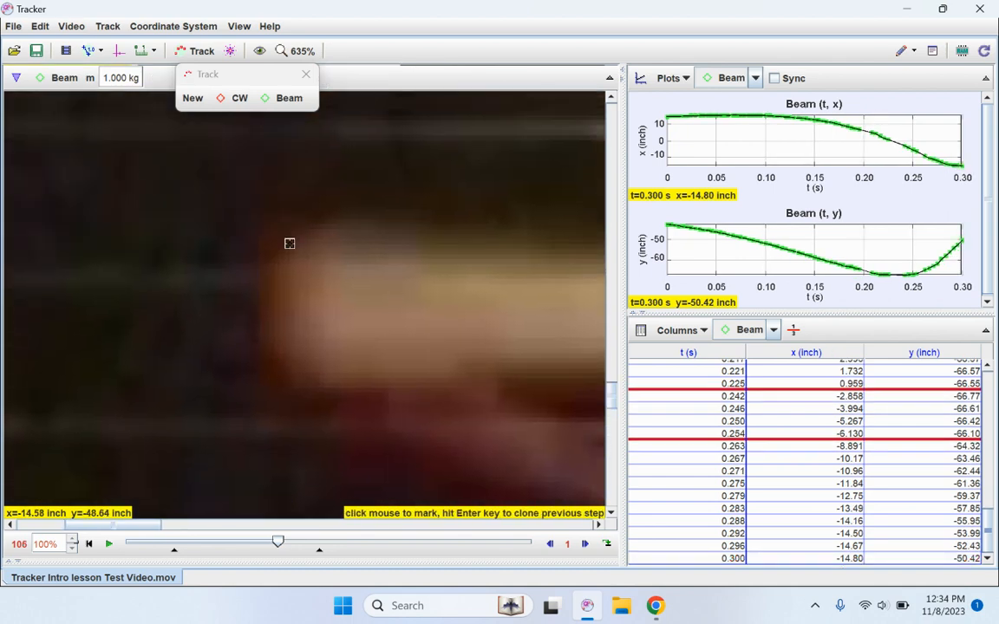
- Mark the Beam track's position at the upper corner of the arm's end in each frame from 106 through 112
left_click(290, 244)
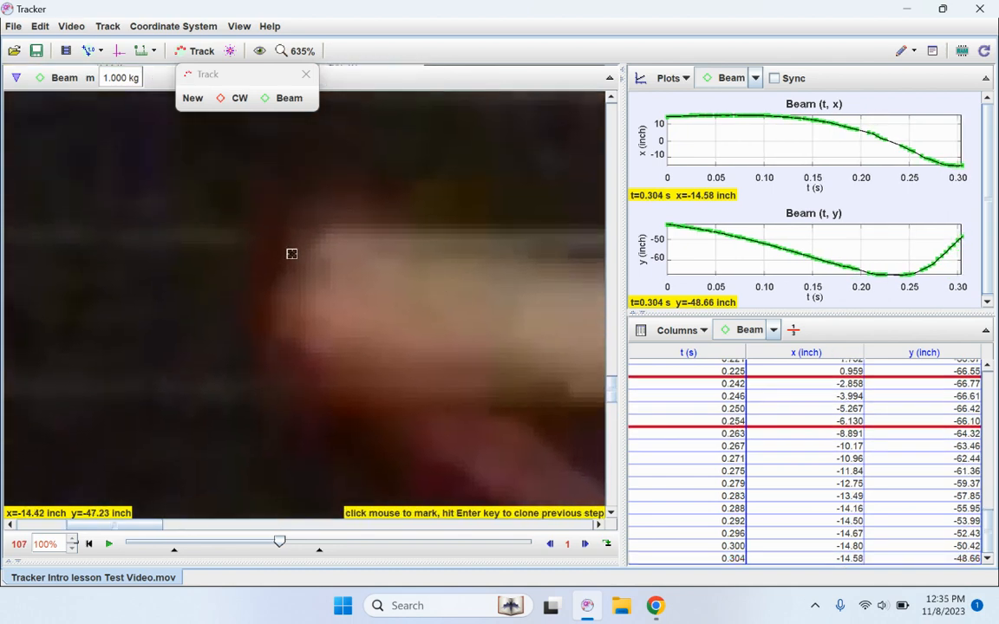
left_click(291, 254)
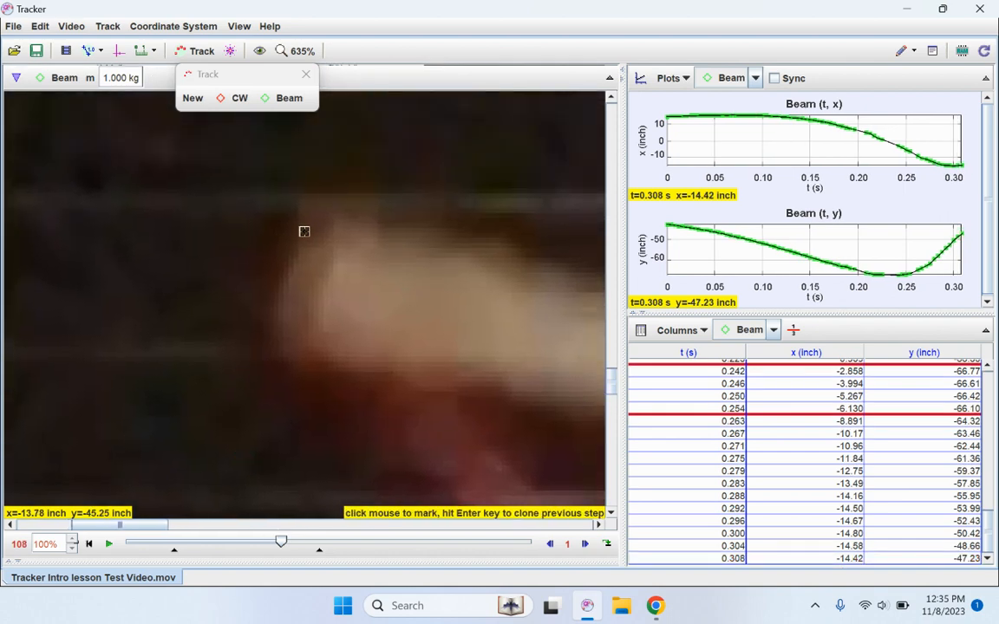
left_click(303, 231)
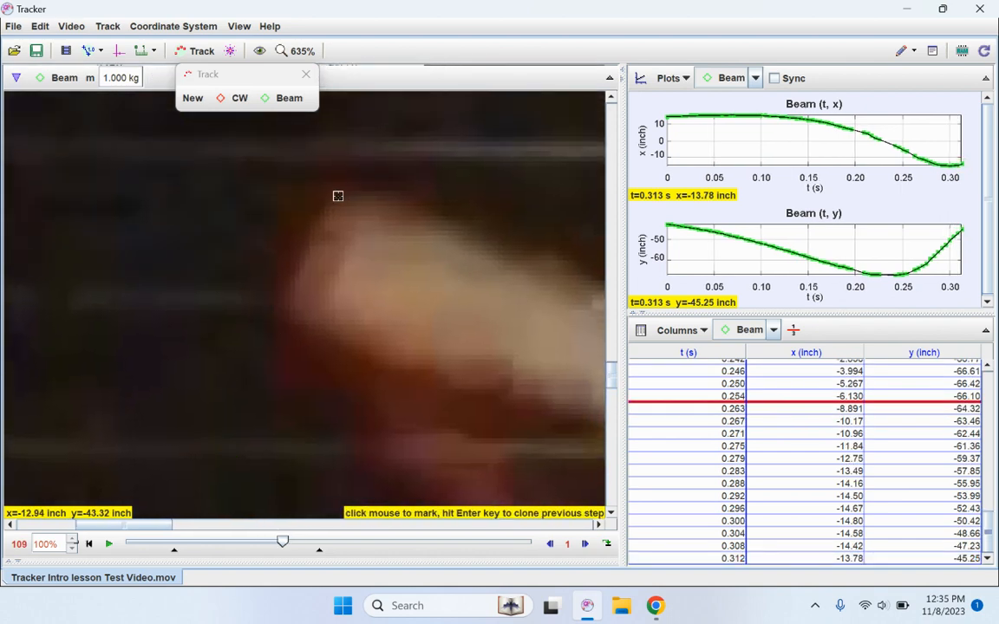
left_click(337, 195)
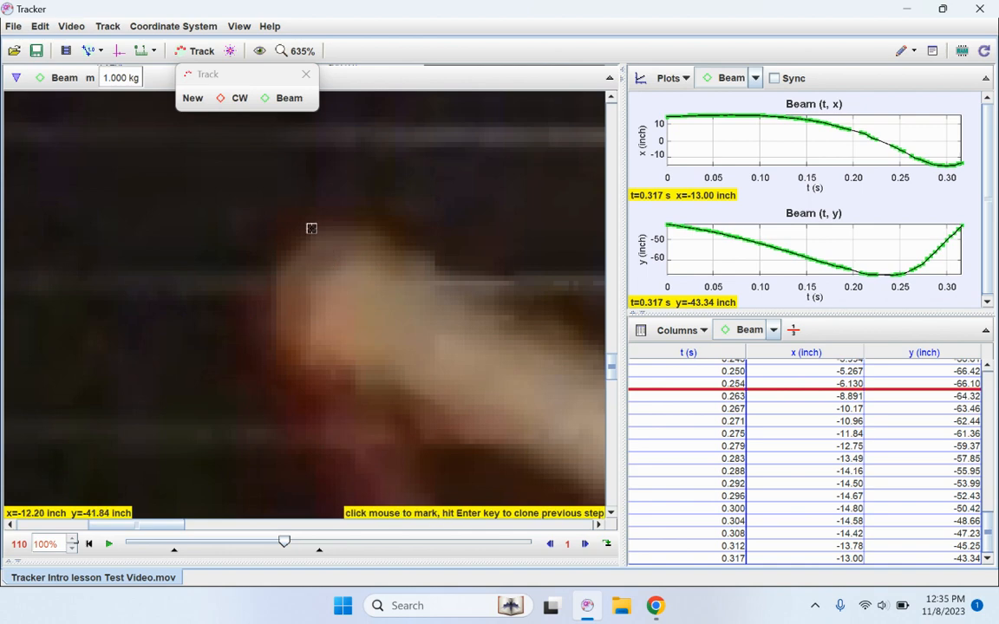
left_click(311, 228)
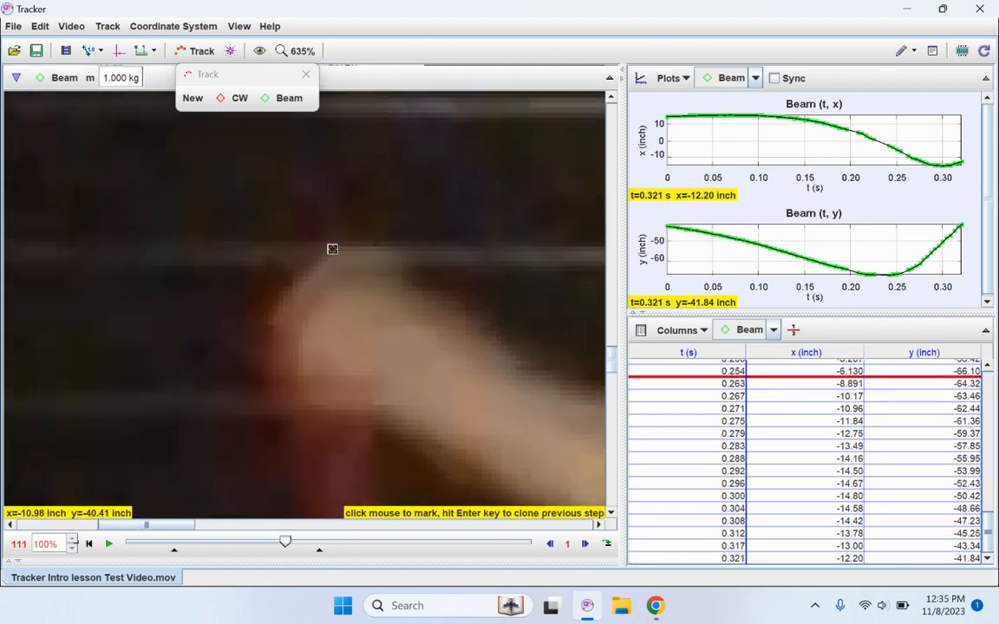
left_click(332, 249)
left_click(332, 263)
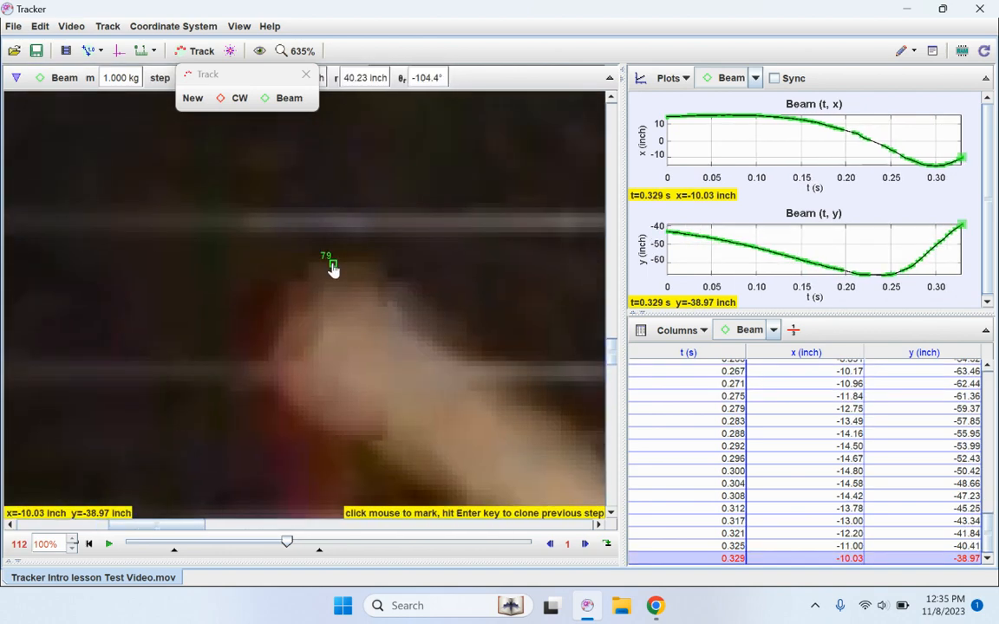
- Mark the Beam track's position at the tip of the arm in each video frame from 113 through 116
left_click(345, 256)
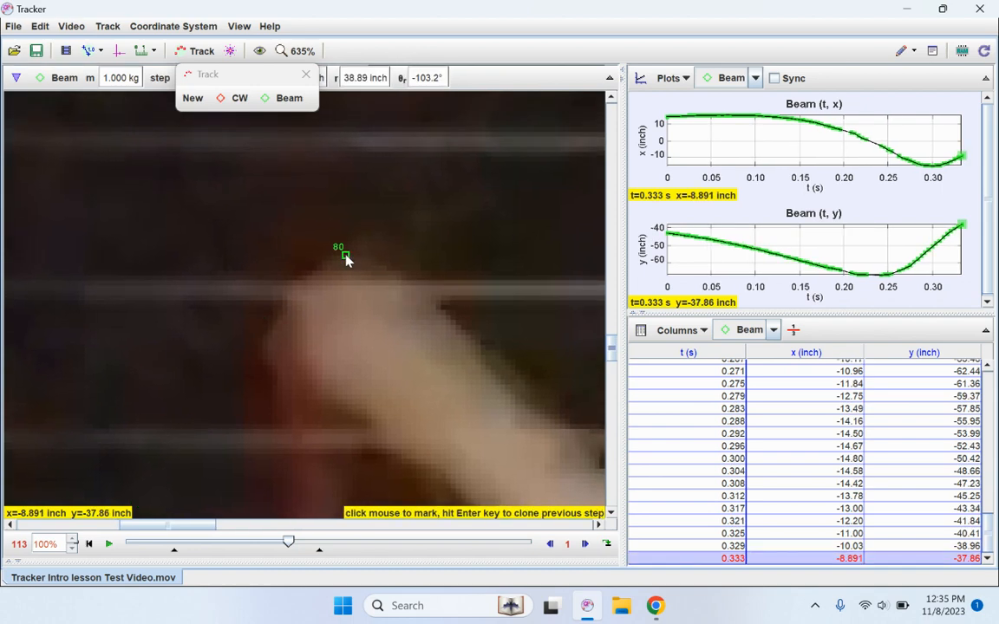
left_click_drag(478, 224, 332, 327)
left_click(294, 284, "shift")
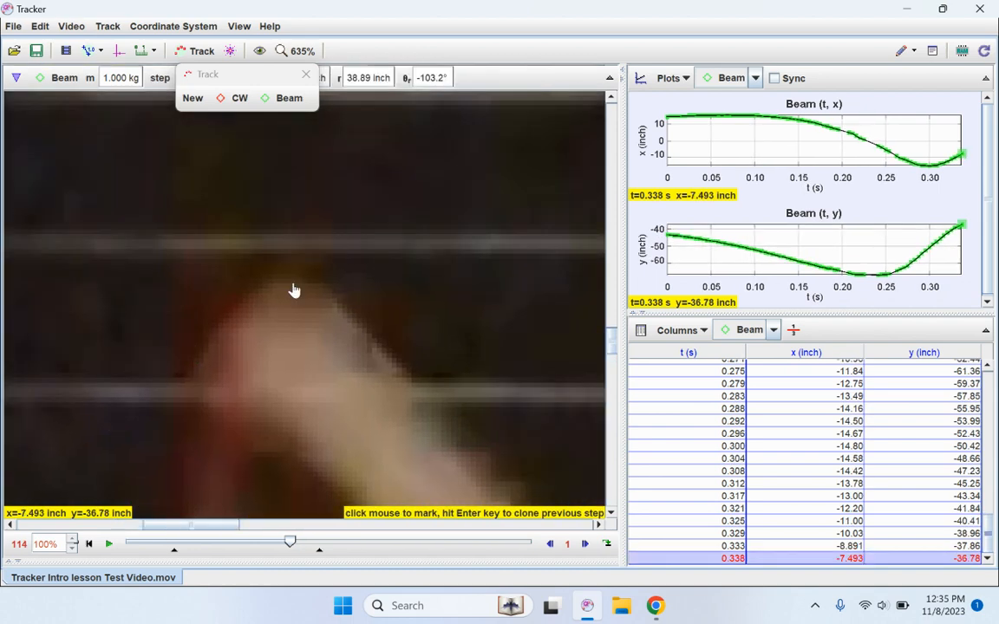
left_click_drag(471, 238, 438, 289)
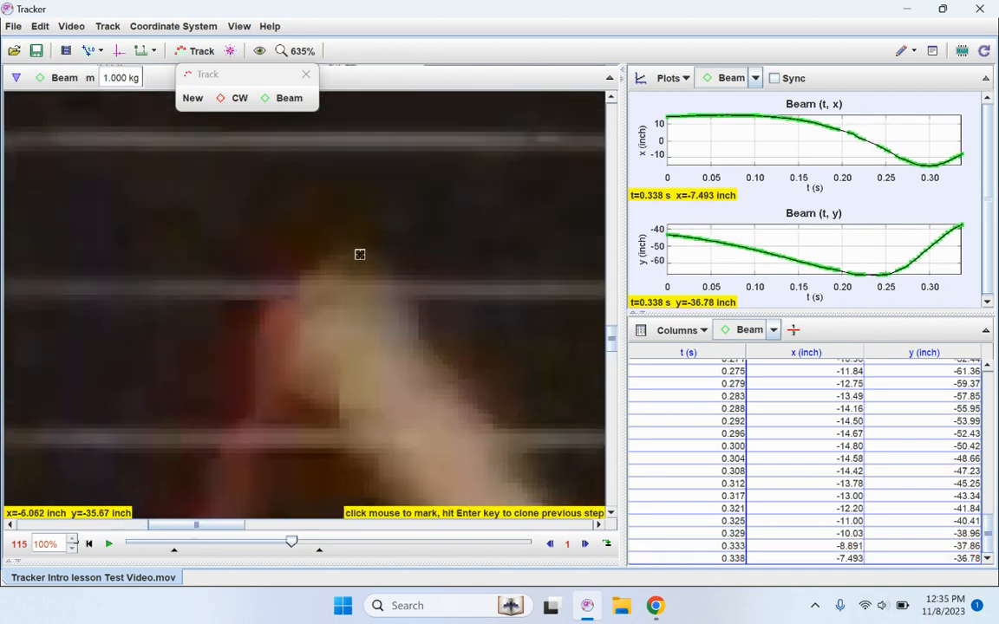
left_click(360, 254, "shift")
left_click_drag(485, 247, 345, 250)
left_click(346, 240, "shift")
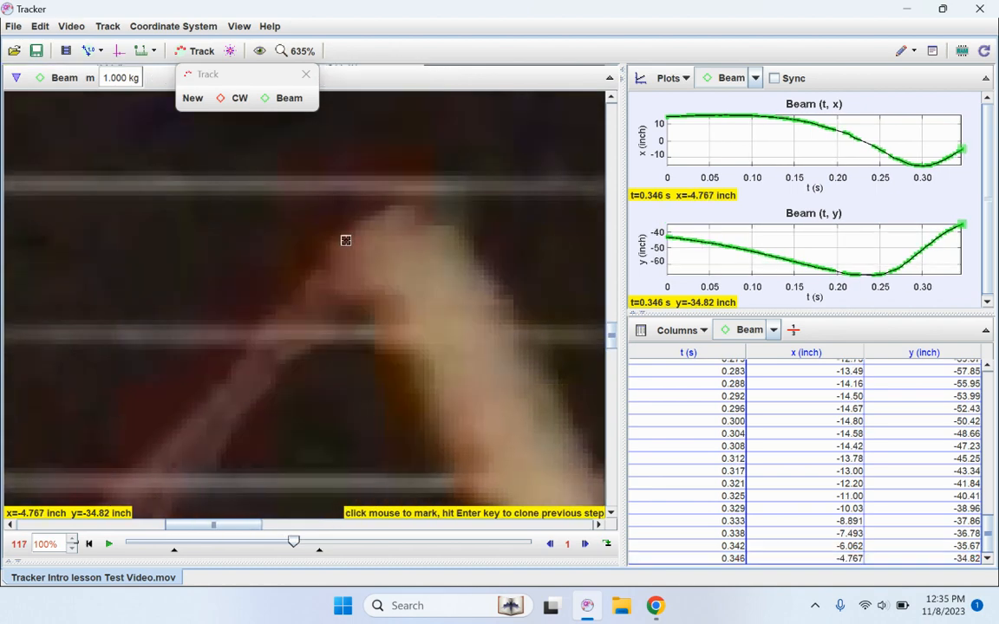
- Mark the Beam track's position at the arm's upper end in each video frame from 117 through 120
left_click_drag(564, 216, 453, 277)
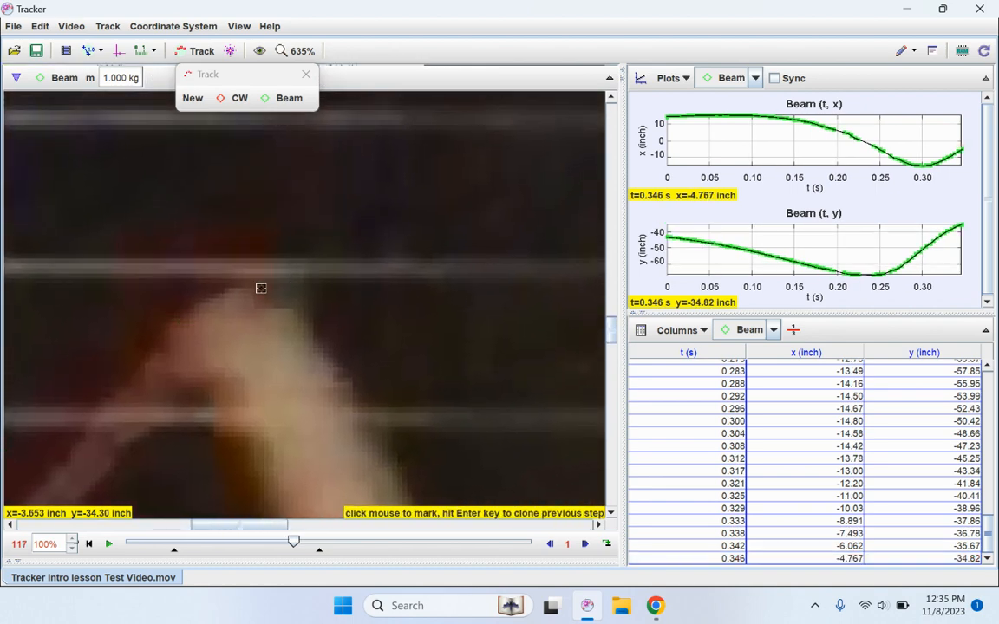
left_click(260, 289, "shift")
left_click_drag(510, 219, 456, 256)
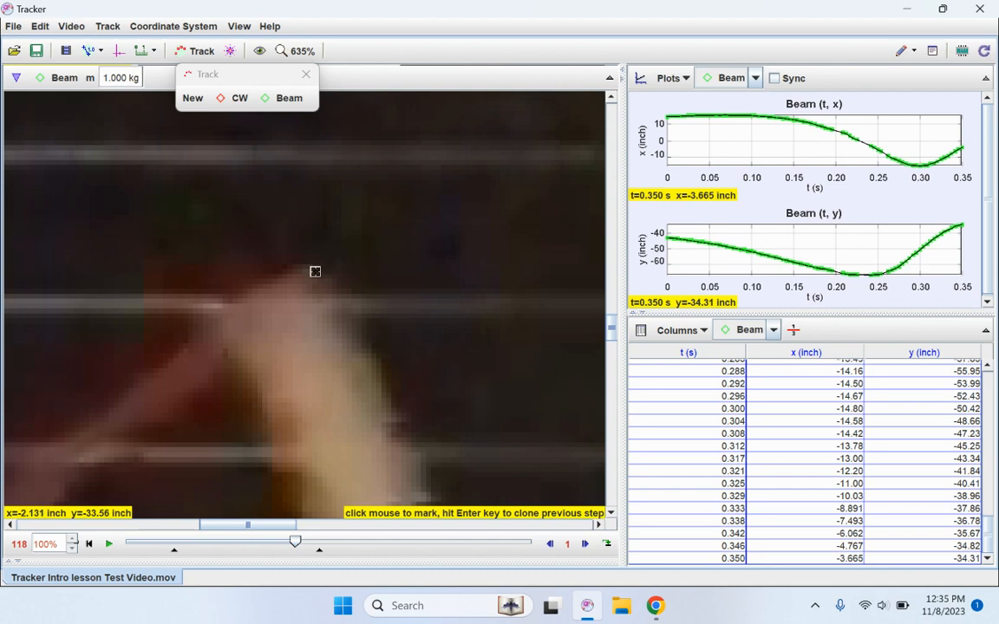
left_click(314, 272, "shift")
left_click(401, 240, "shift")
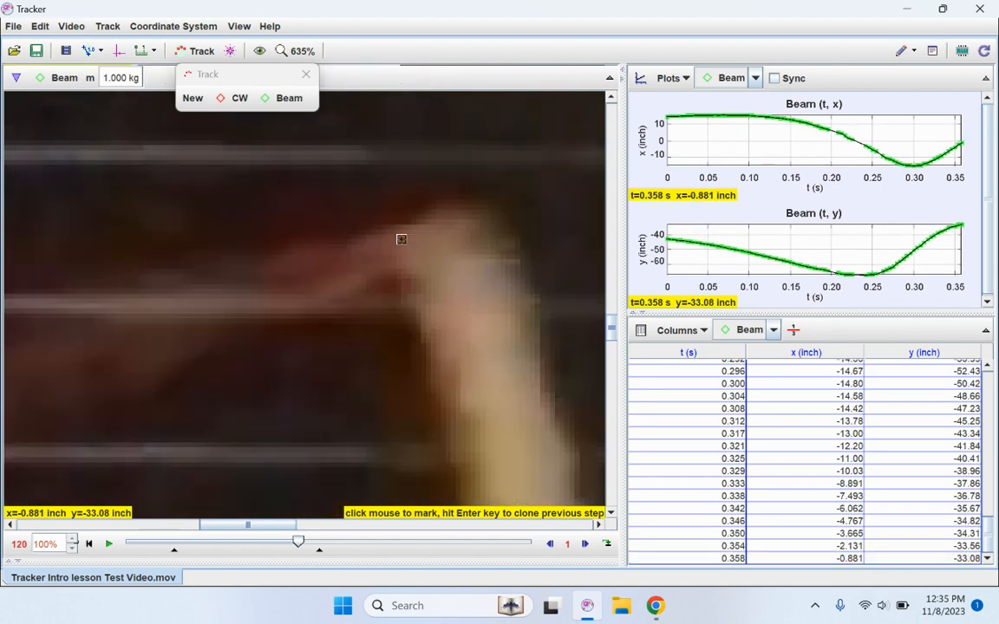
left_click(489, 209, "shift")
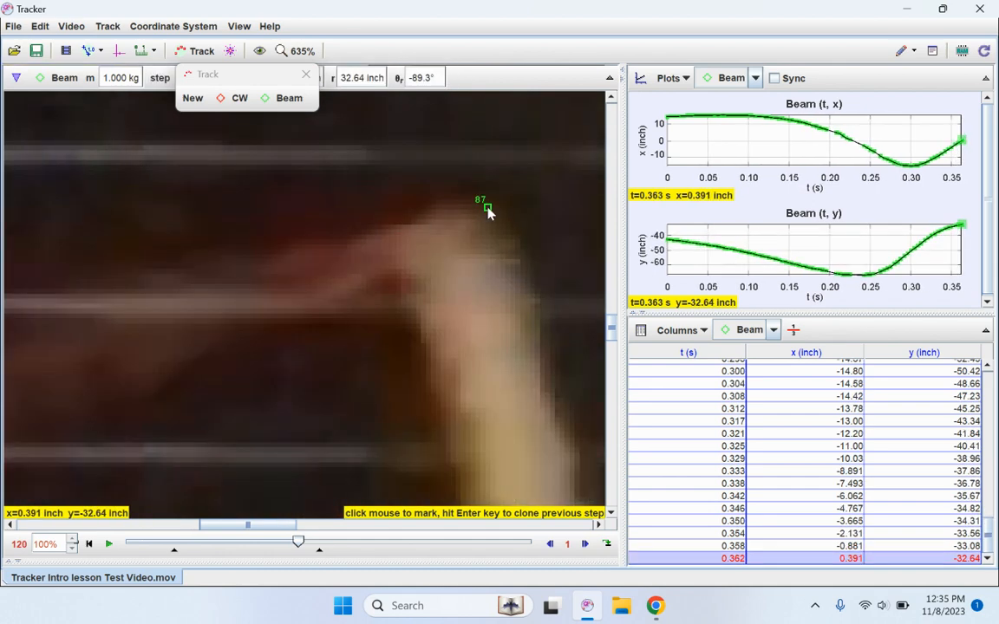
- Mark the Beam track's position at the upper corner of the arm's tip in each frame from 121 through 126
left_click_drag(538, 227, 389, 289)
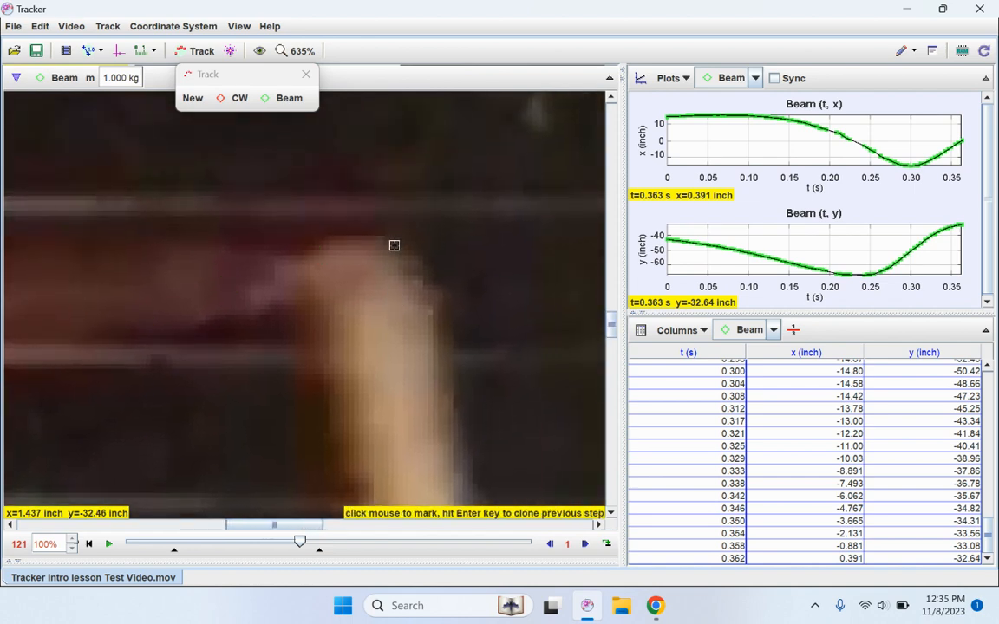
left_click(394, 246, "shift")
left_click(479, 239)
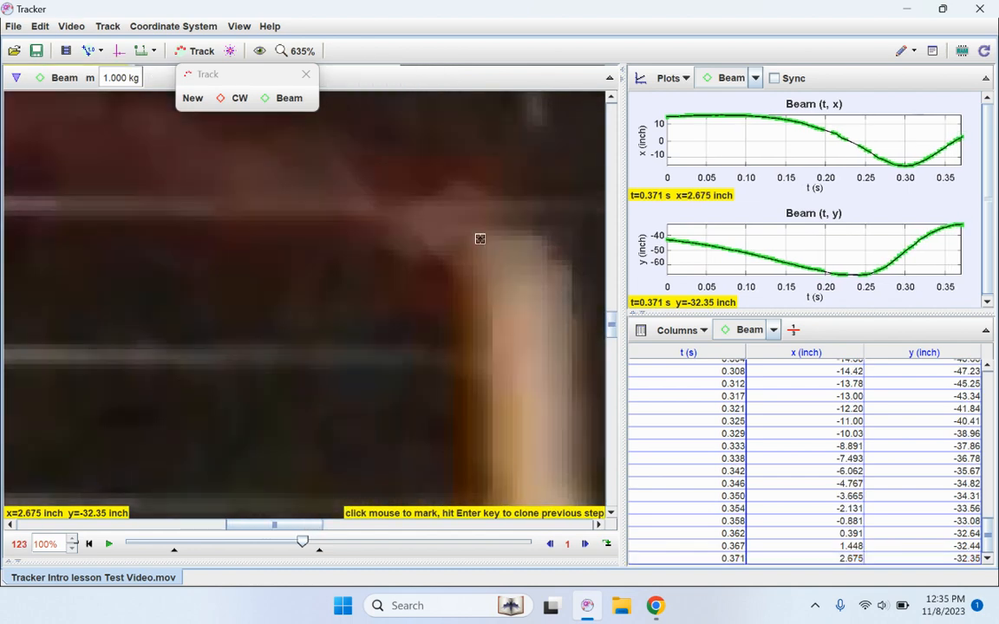
left_click(561, 249)
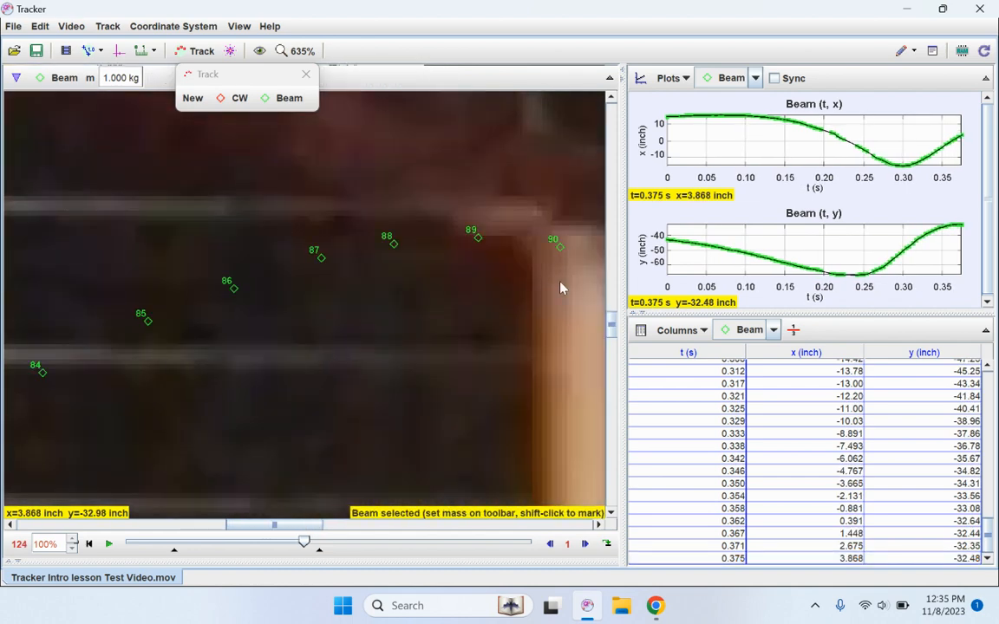
left_click(424, 268)
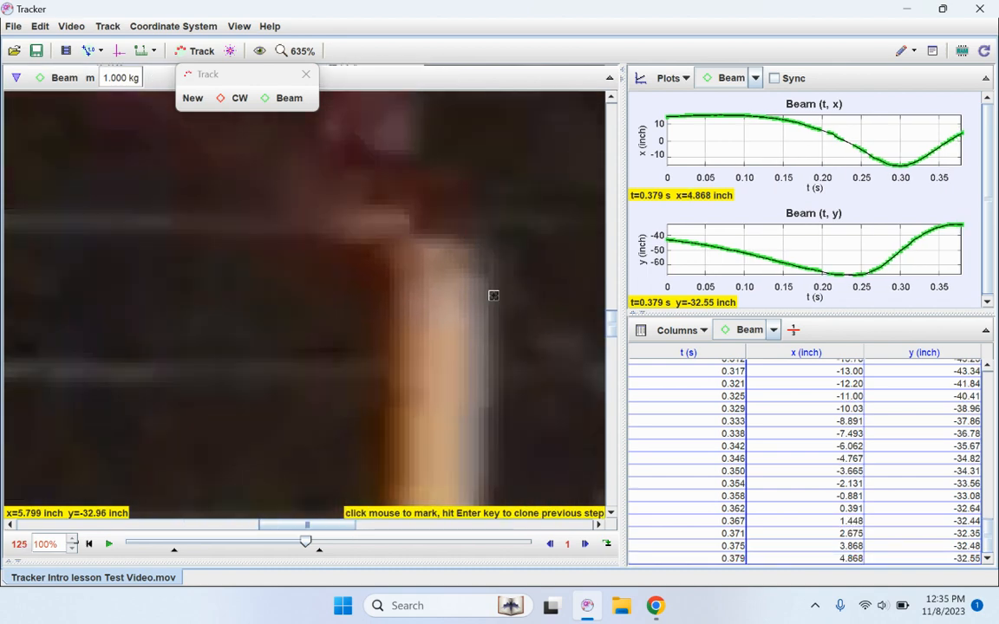
left_click(490, 266)
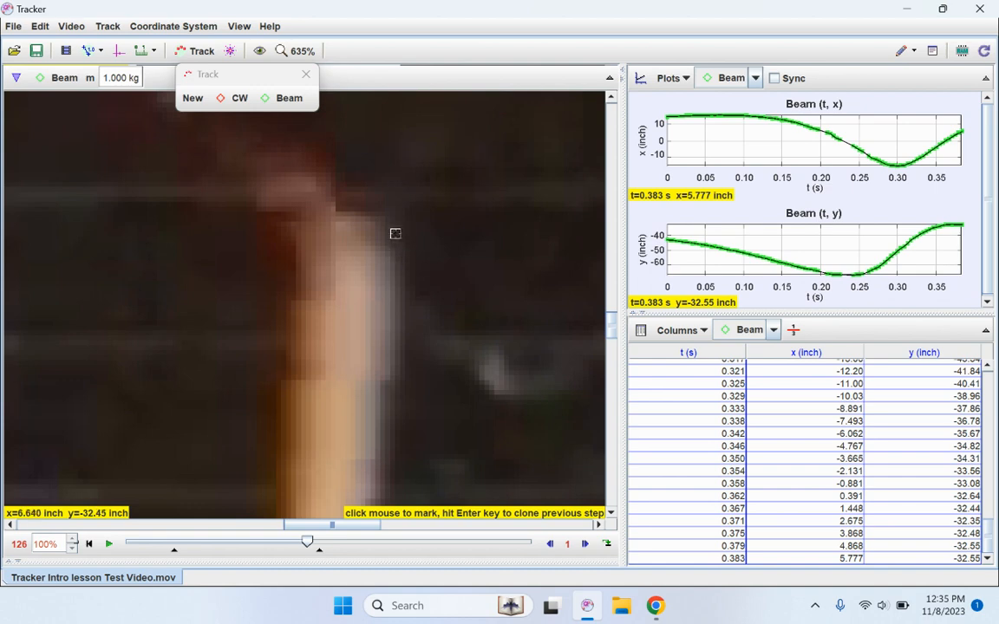
left_click(395, 235)
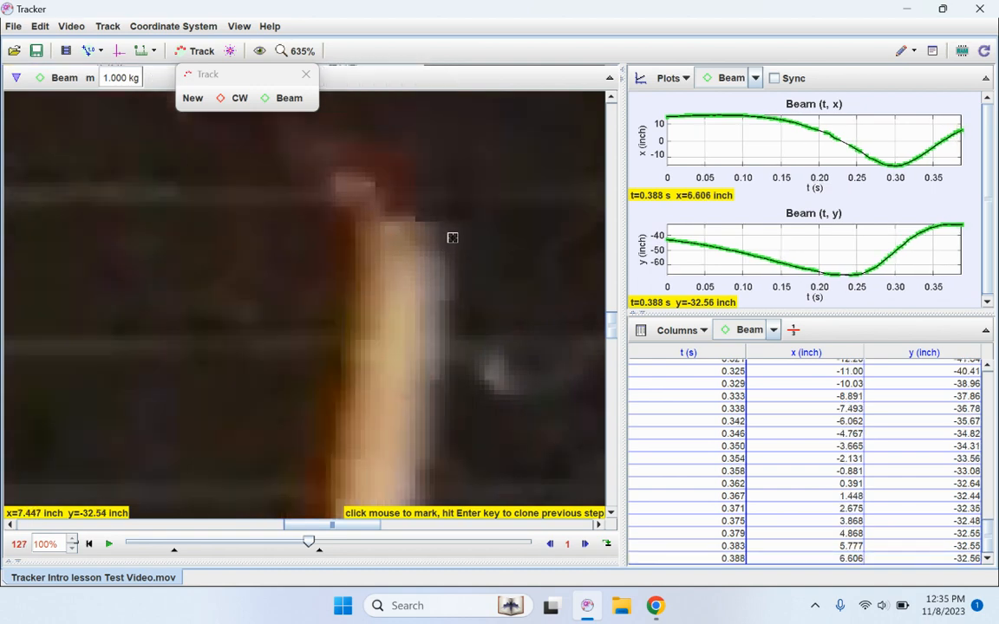
- Mark the Beam track's position at the arm's tip in each frame from 127 through the clip's last frame, 134
left_click(451, 239, "shift")
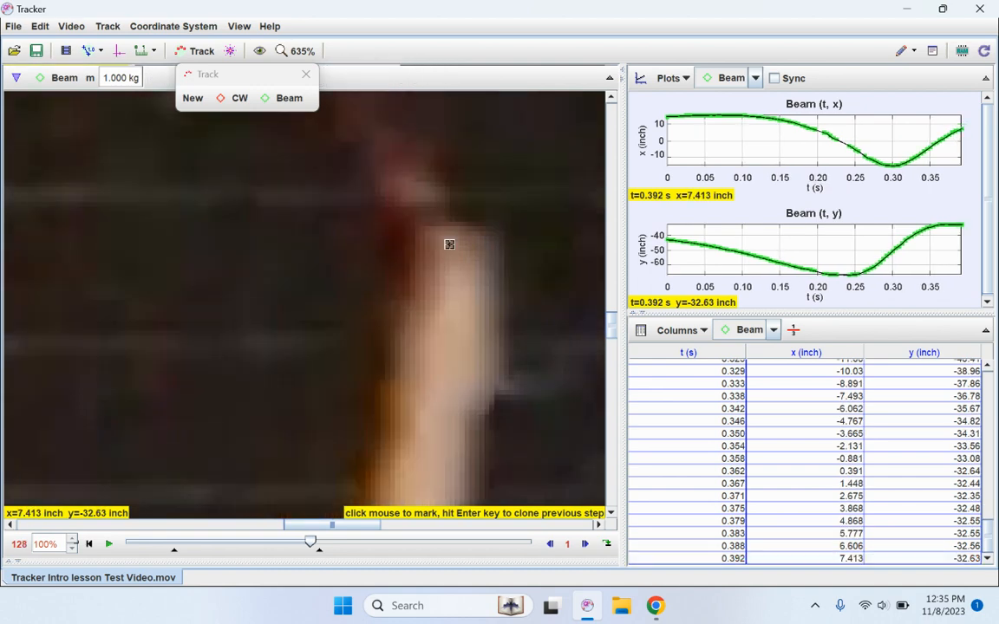
left_click(504, 245, "shift")
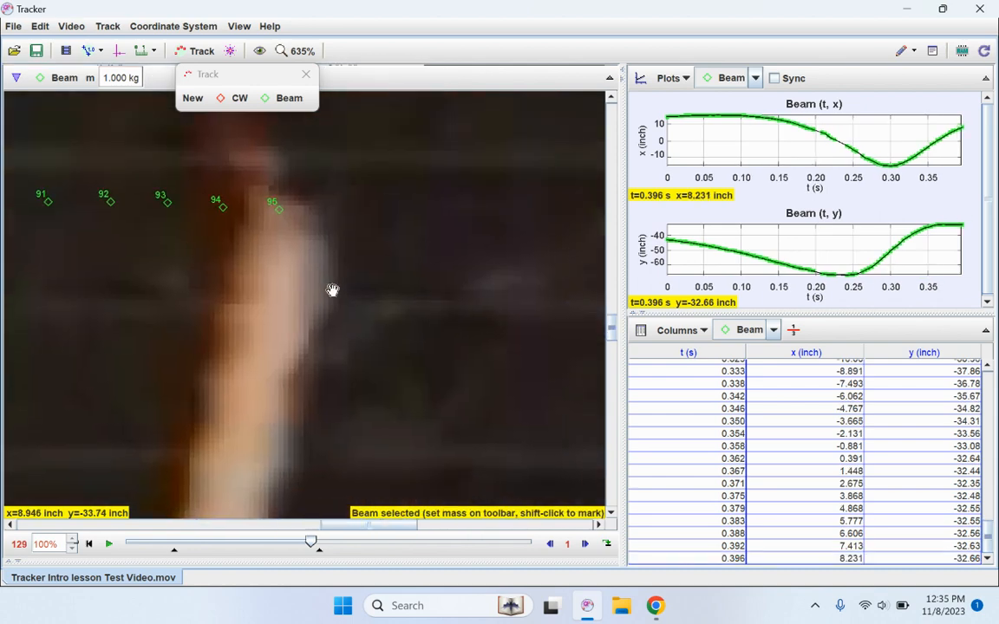
left_click(260, 243, "shift")
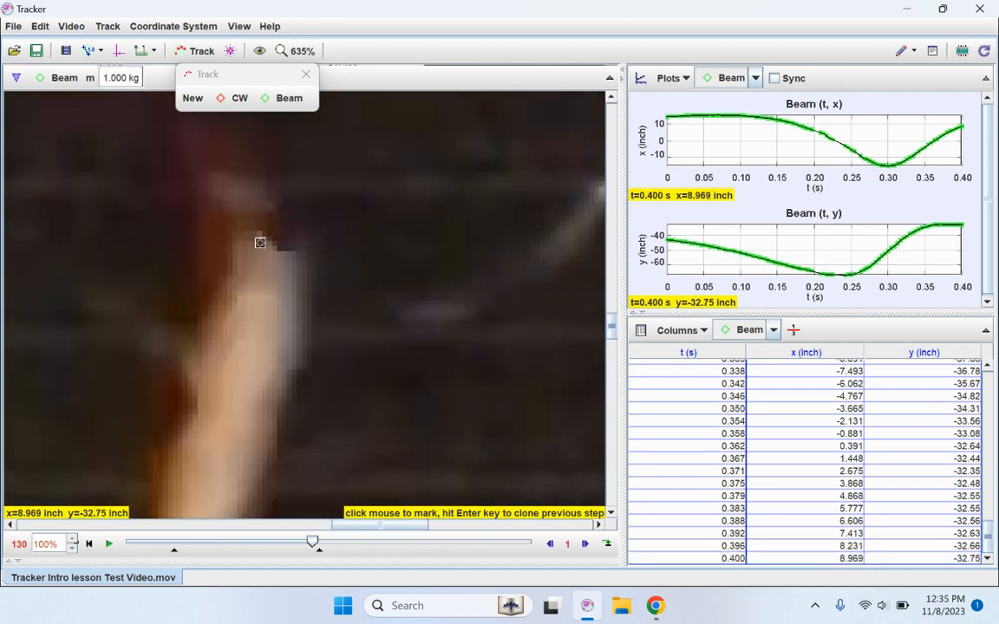
left_click(304, 255, "shift")
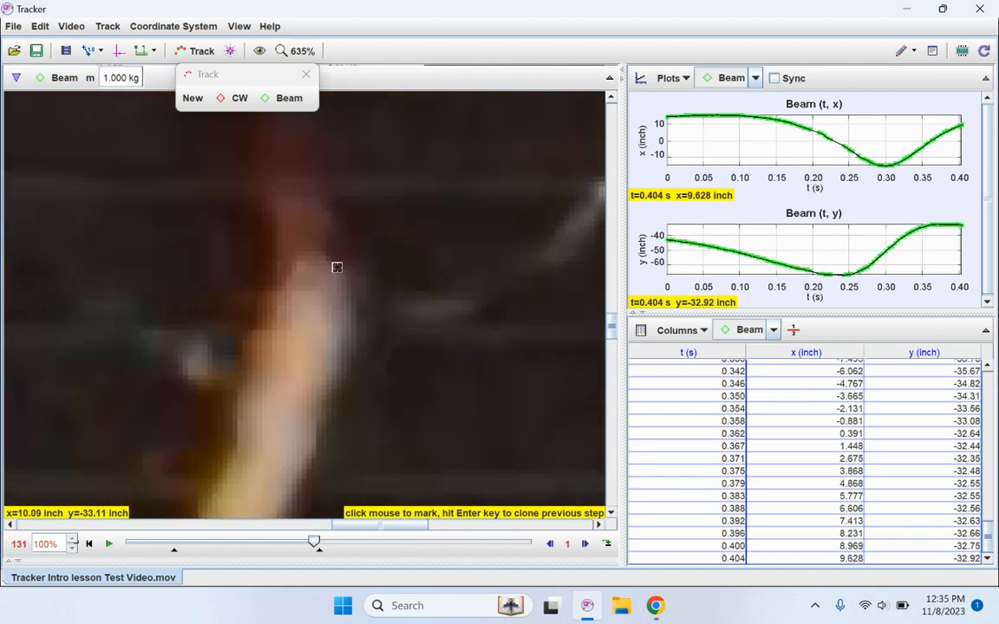
left_click(353, 273, "shift")
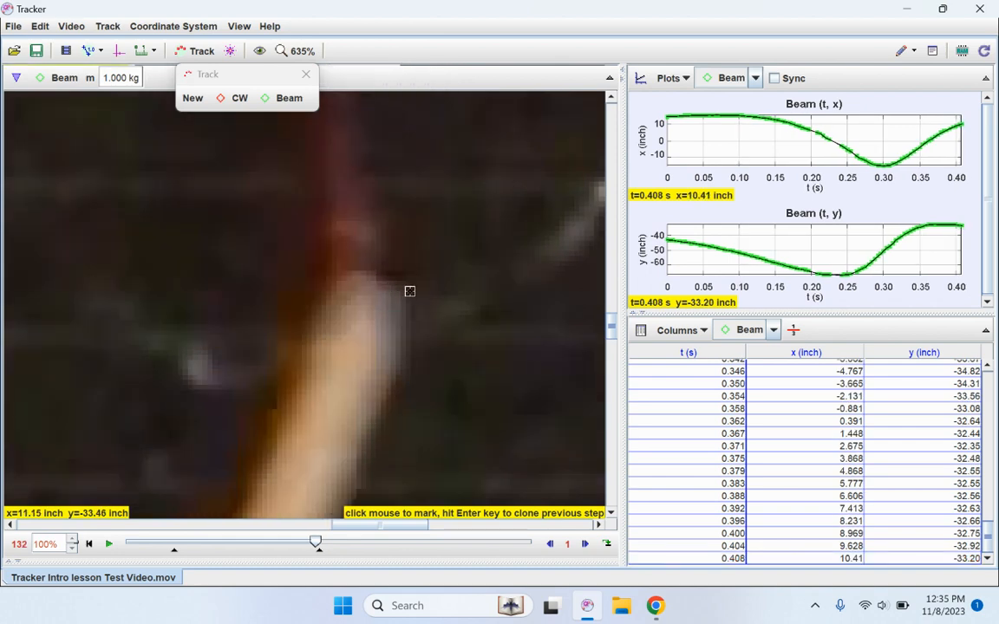
left_click(410, 291, "shift")
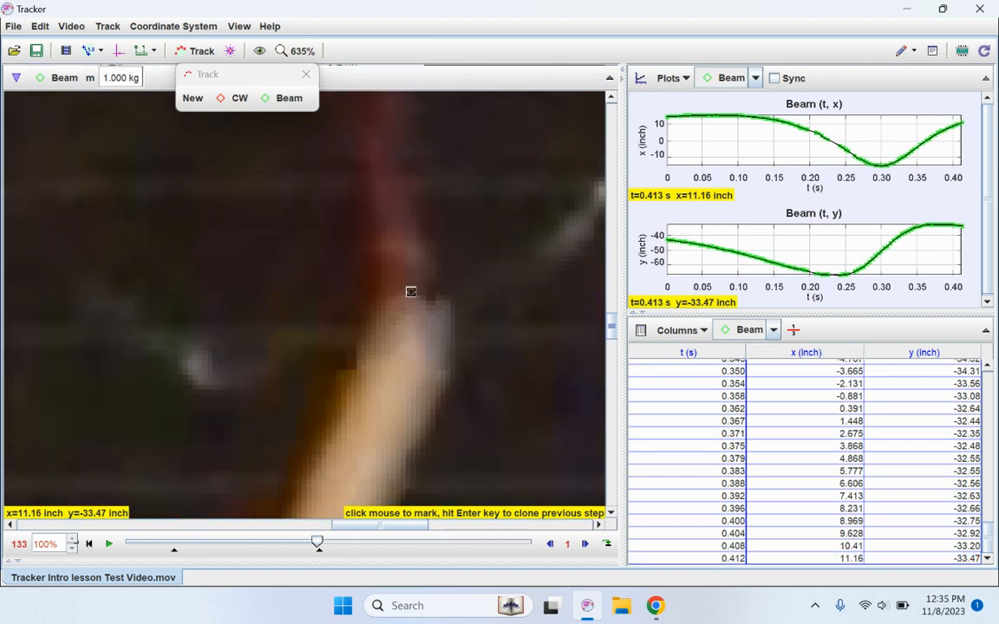
left_click(460, 314, "shift")
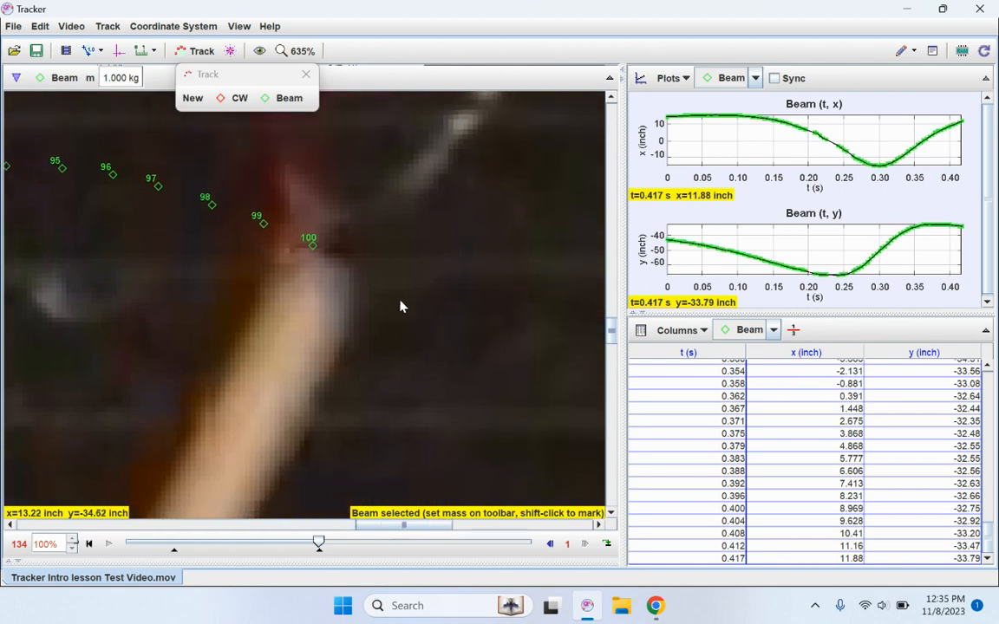
left_click(357, 267, "shift")
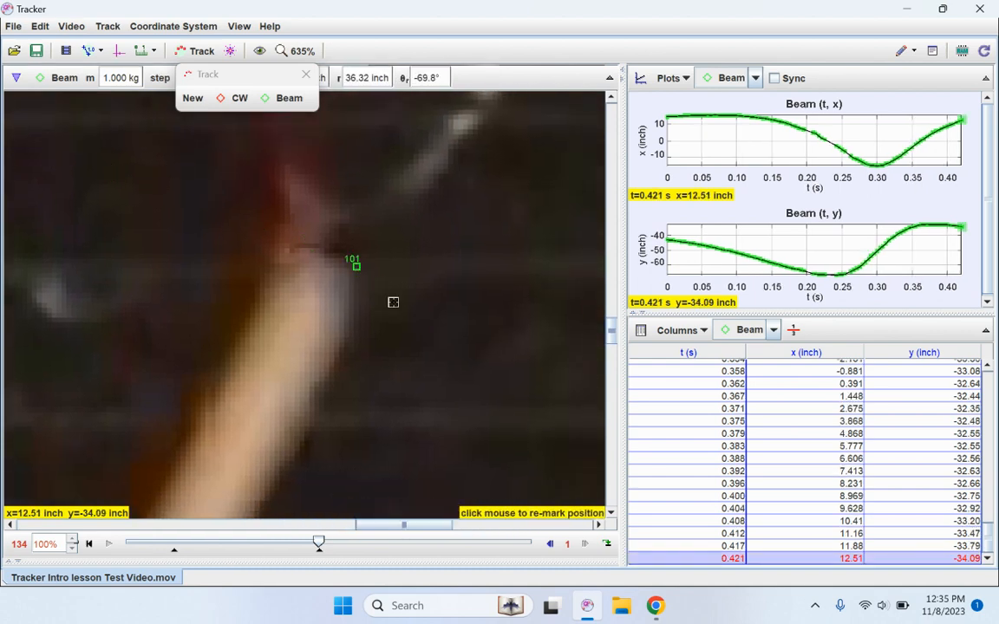
- Fit the whole video in view with the Track control clear of it, play the marked clip through, and rewind to frame 33
left_click(88, 544)
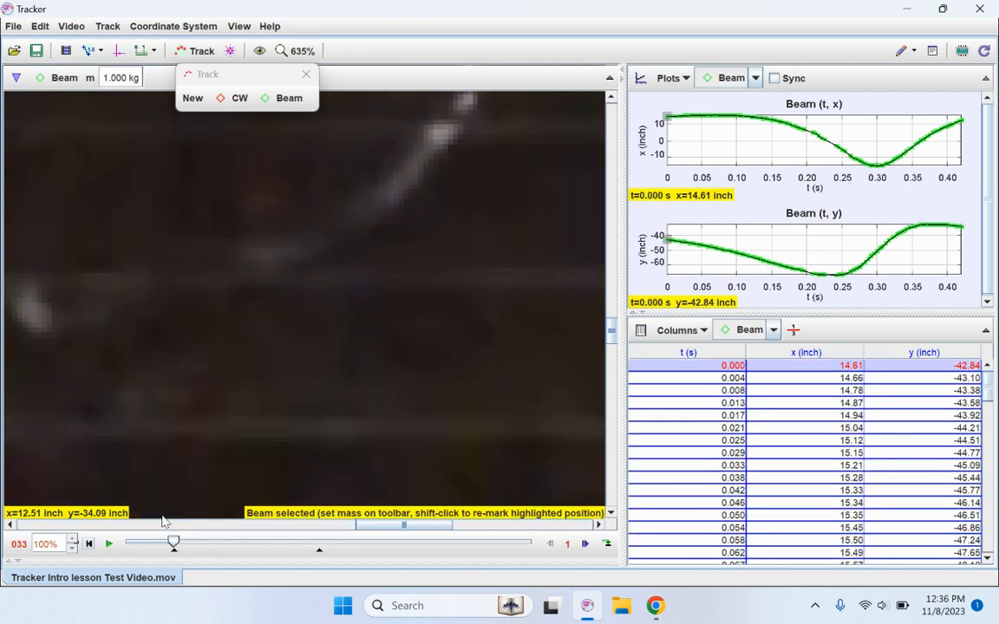
left_click(293, 50)
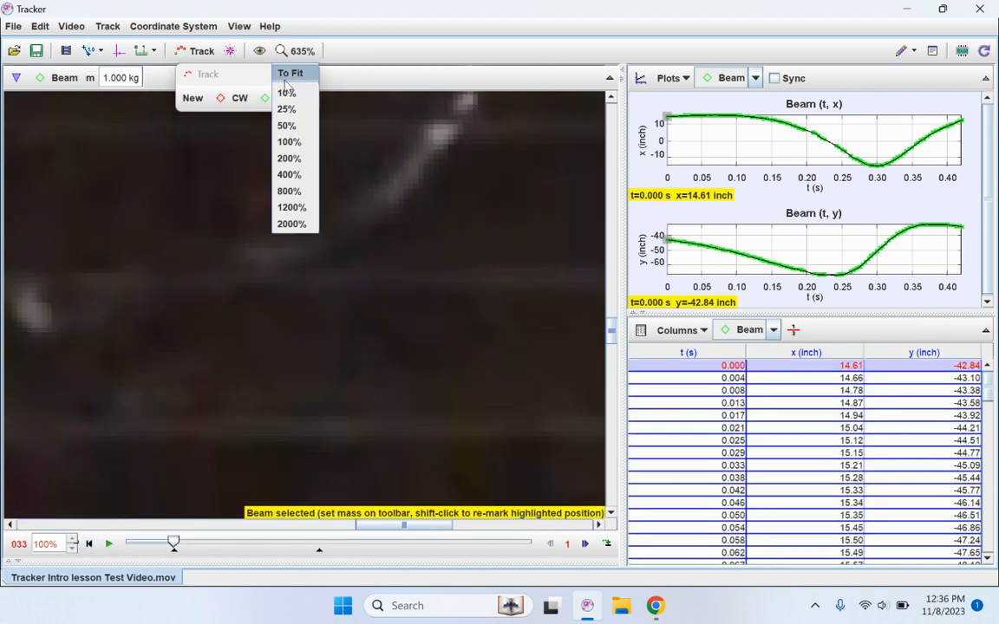
left_click(286, 76)
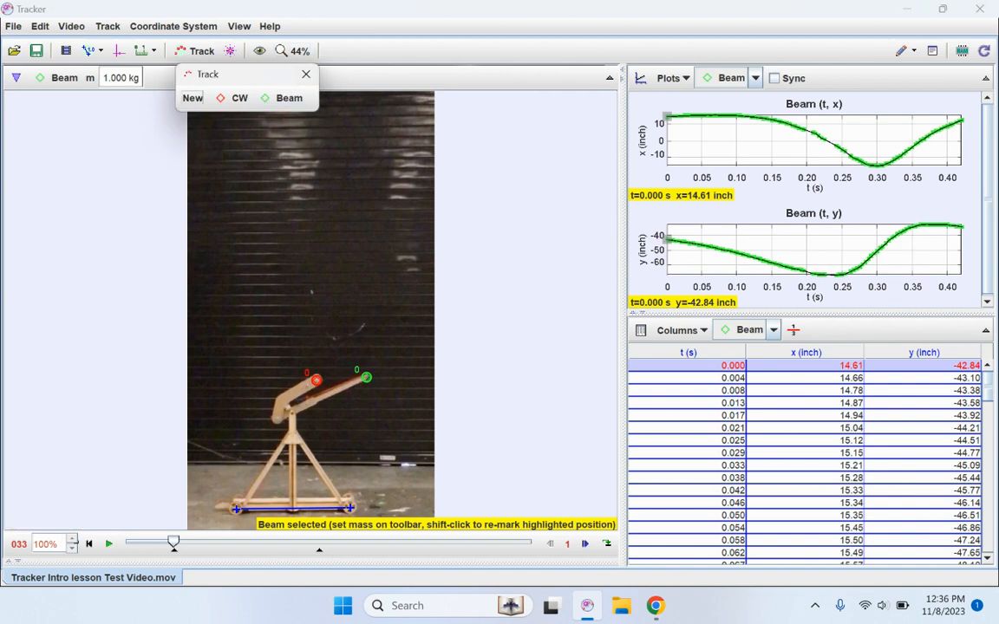
left_click_drag(262, 74, 115, 140)
left_click(109, 544)
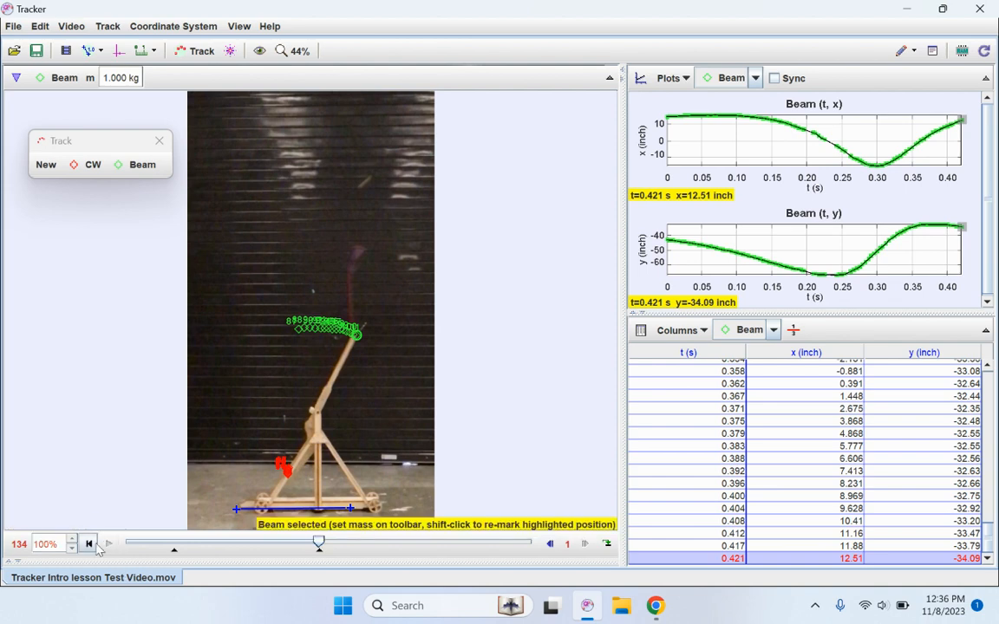
left_click(88, 544)
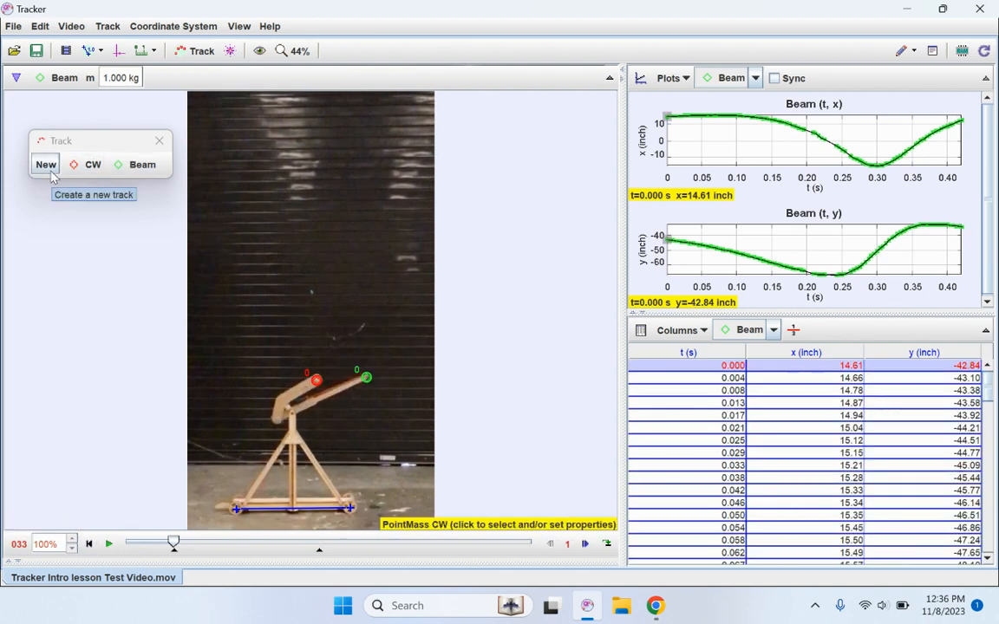
- Create a new point mass track and name it Projectile
left_click(195, 55)
left_click(194, 55)
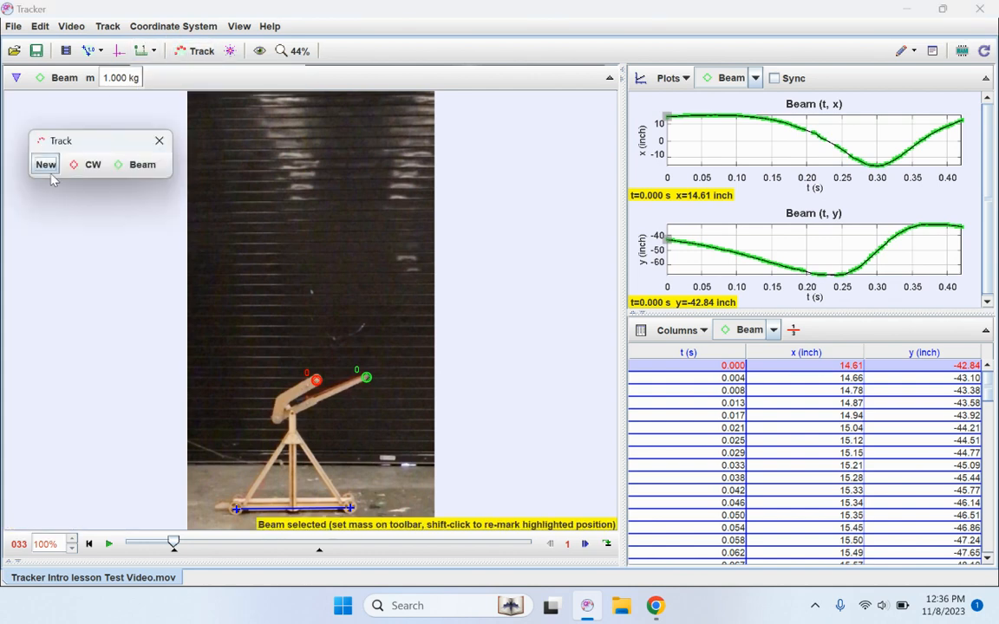
left_click(45, 164)
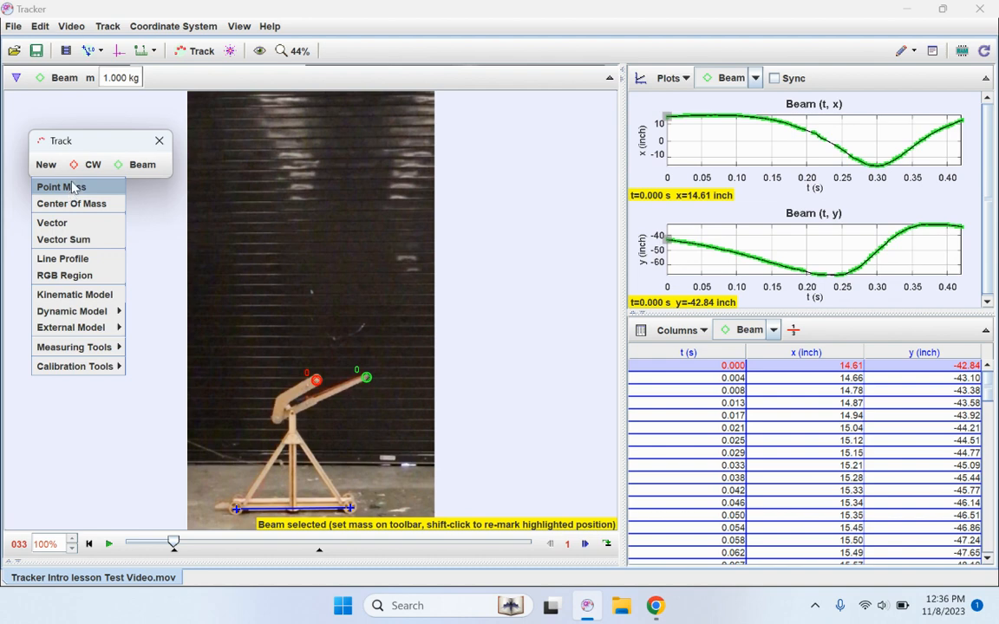
left_click(75, 188)
left_click(186, 164)
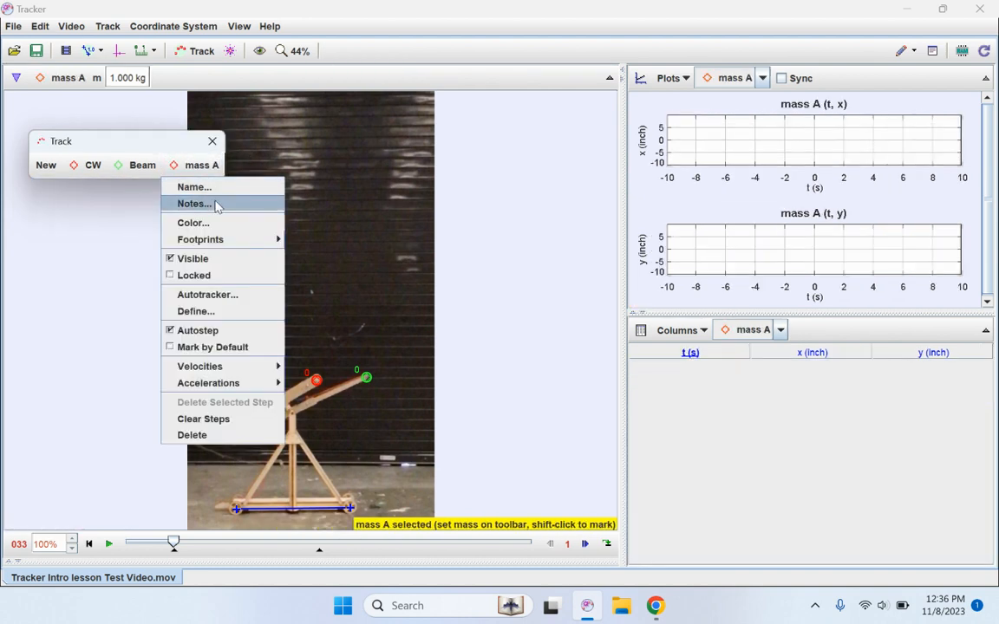
left_click(217, 190)
type("Projectile")
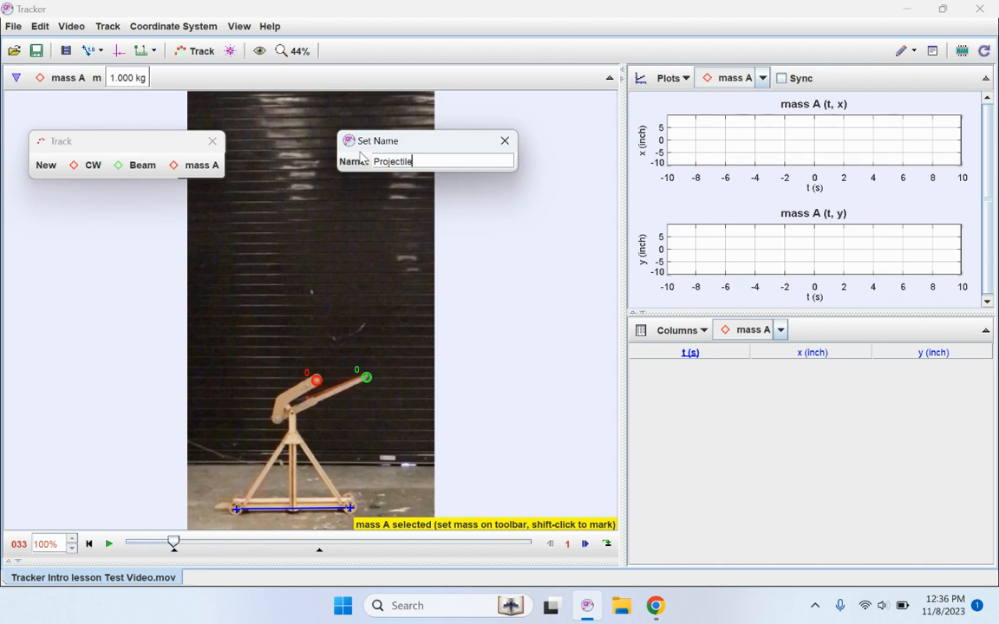
key("Return")
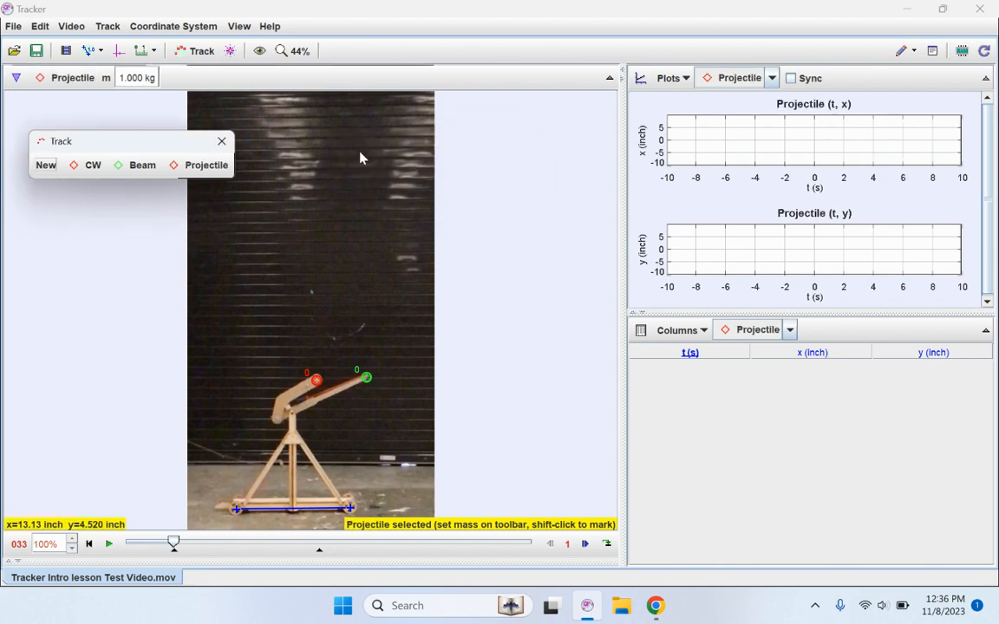
- Change the Projectile track's color to cyan
left_click(196, 167)
left_click(229, 224)
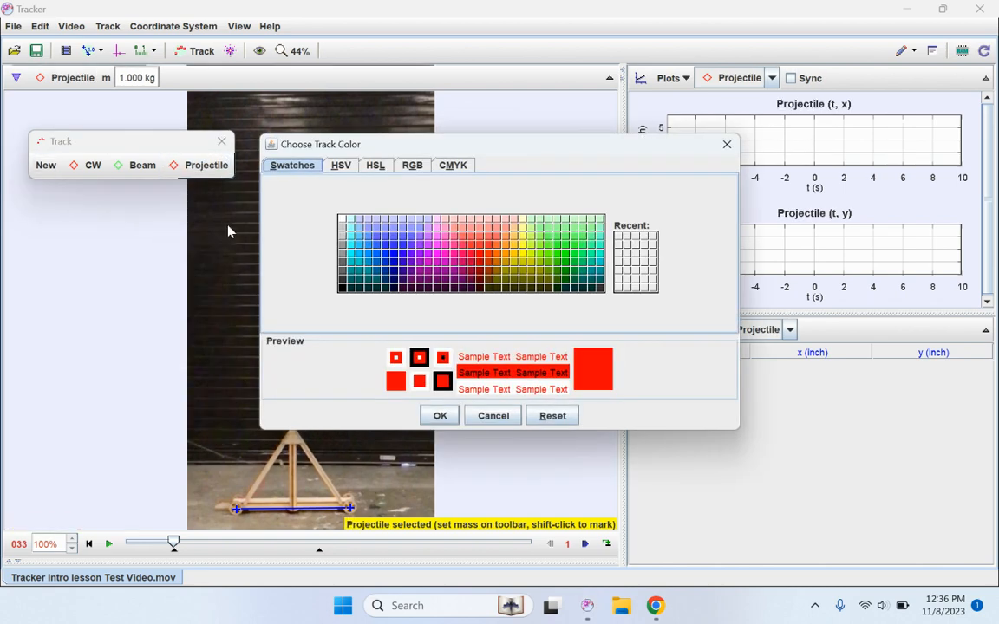
left_click(352, 256)
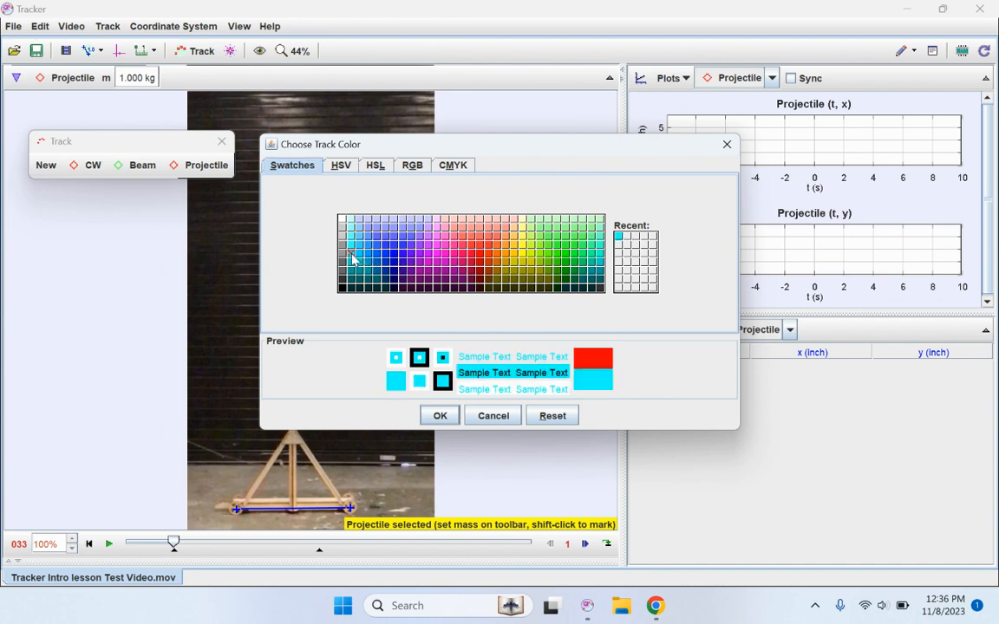
left_click(441, 416)
- Mark the Projectile track's position on the dark bluish object between the trebuchet's two arms in each frame from 33 through 75
scroll(332, 434, "up", 4)
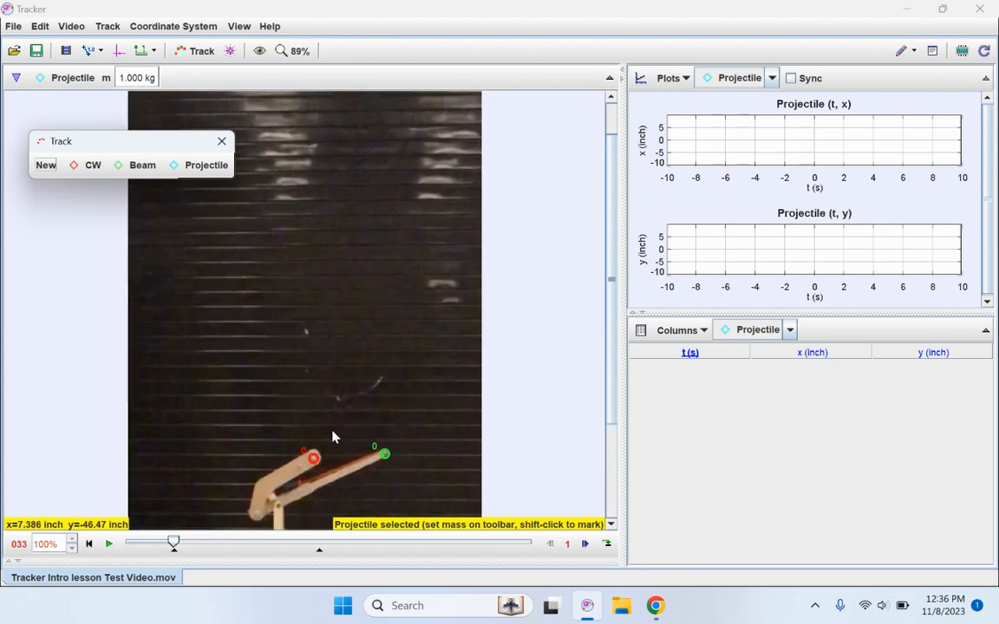
scroll(273, 428, "up", 5)
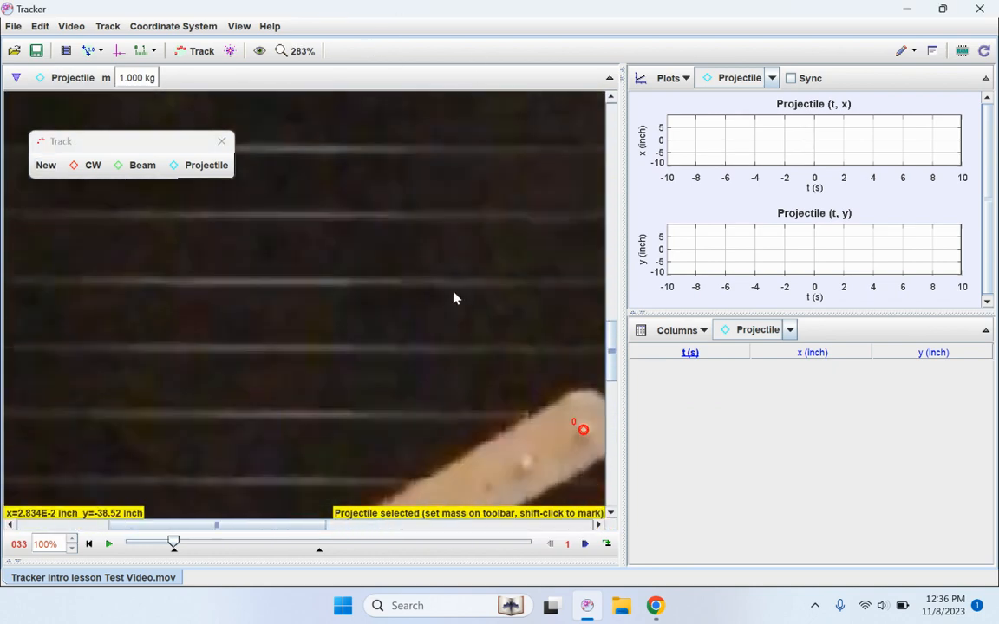
left_click_drag(418, 396, 379, 56)
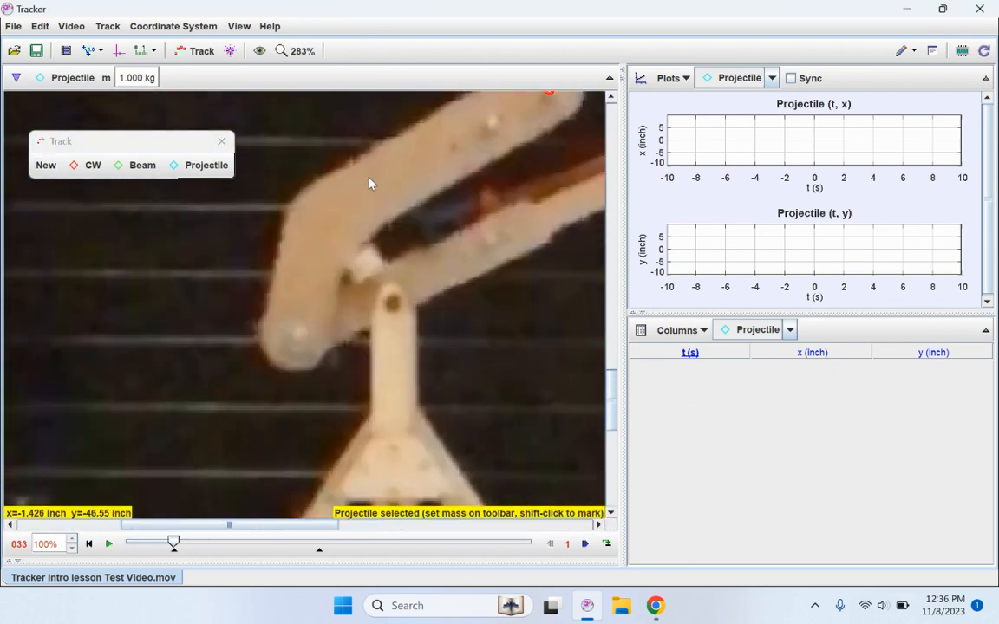
left_click_drag(449, 249, 381, 304)
scroll(338, 339, "up", 4)
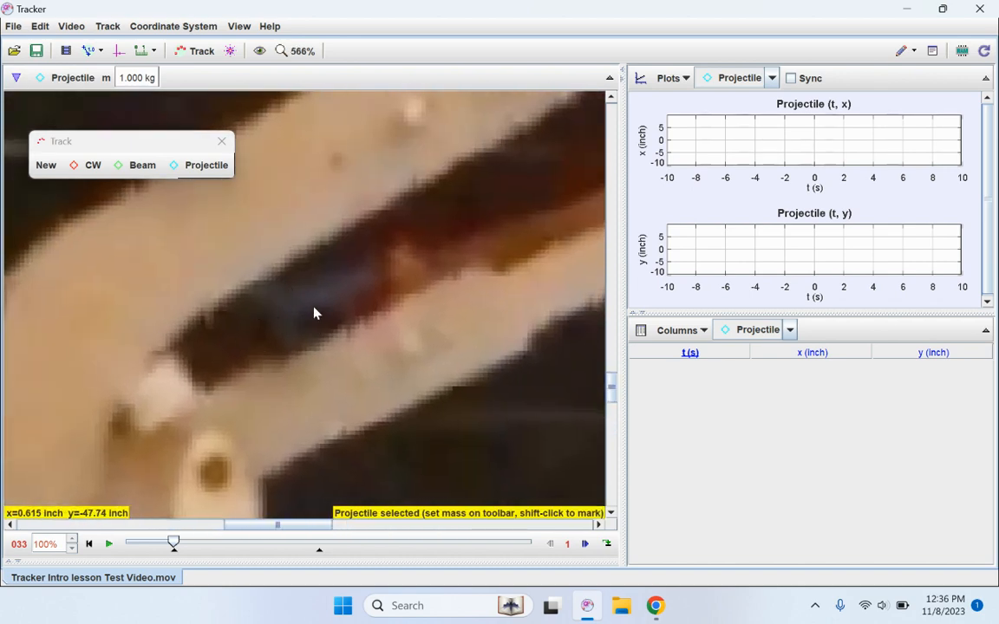
key("shift")
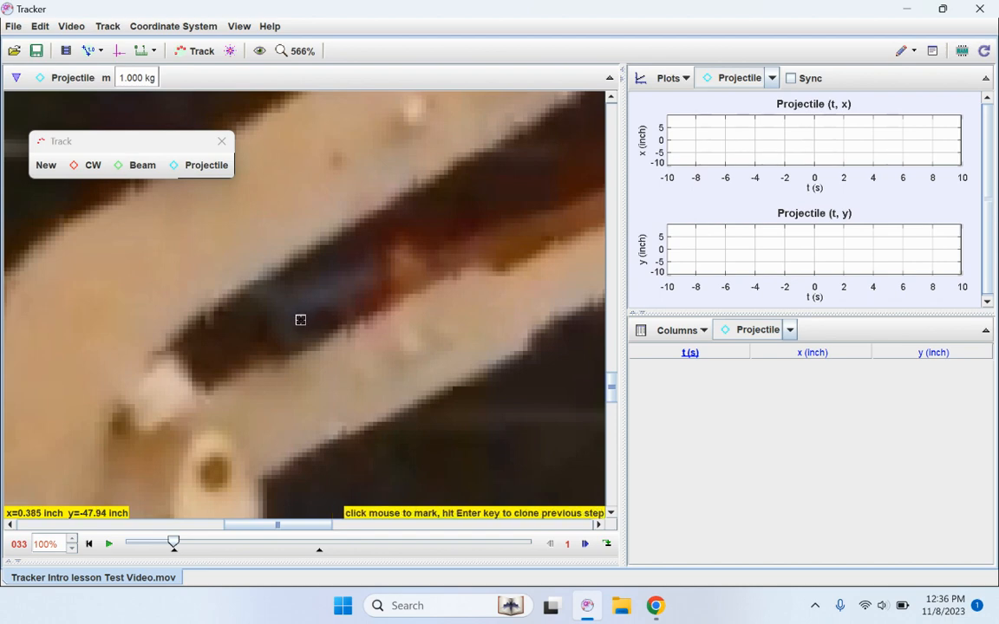
left_click(298, 318, "shift")
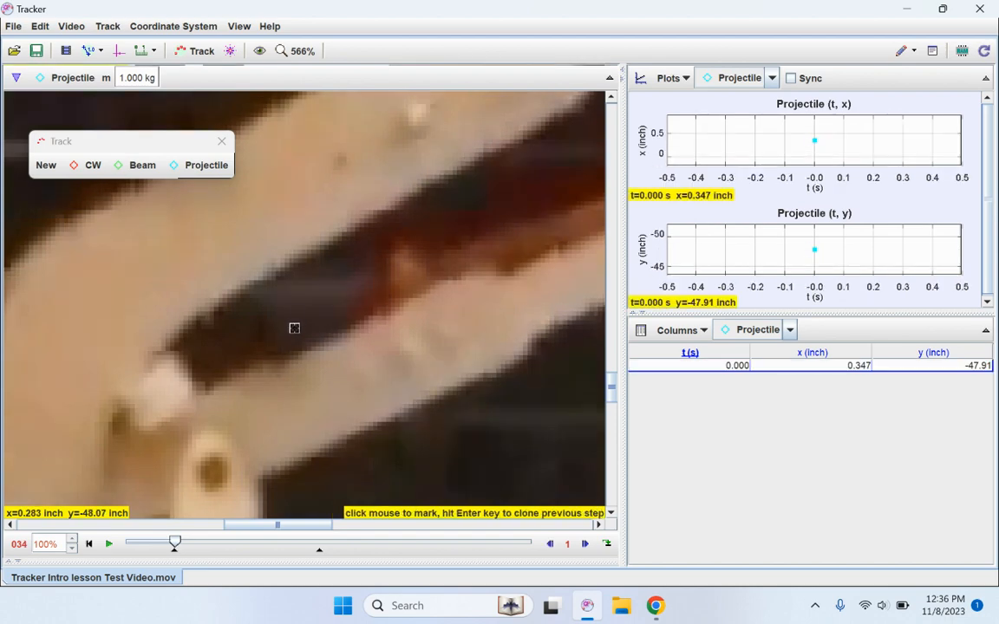
left_click(297, 327, "shift")
left_click(297, 326, "shift")
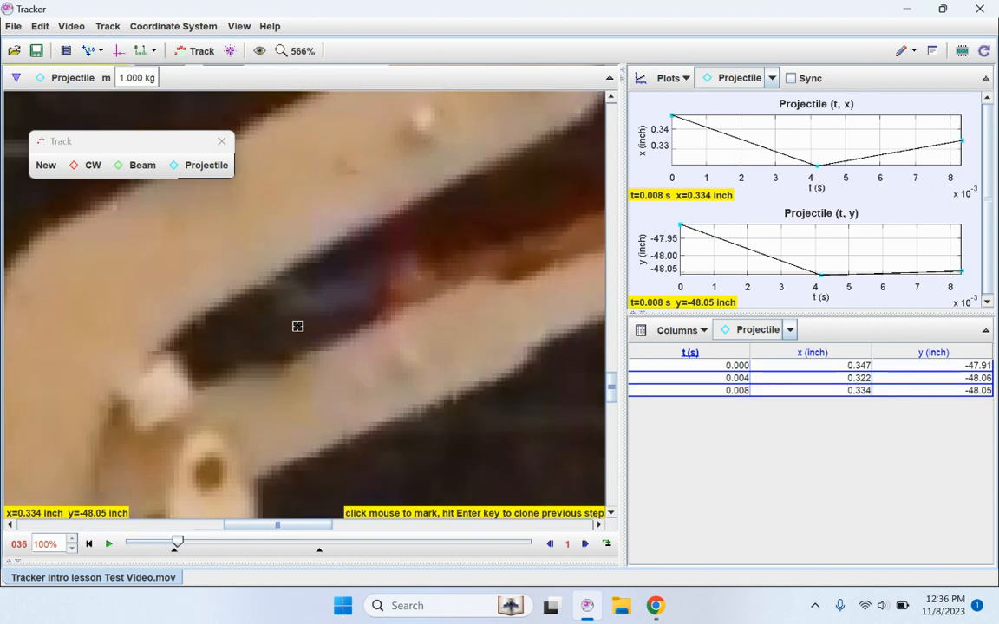
left_click(297, 327, "shift")
left_click(298, 326, "shift")
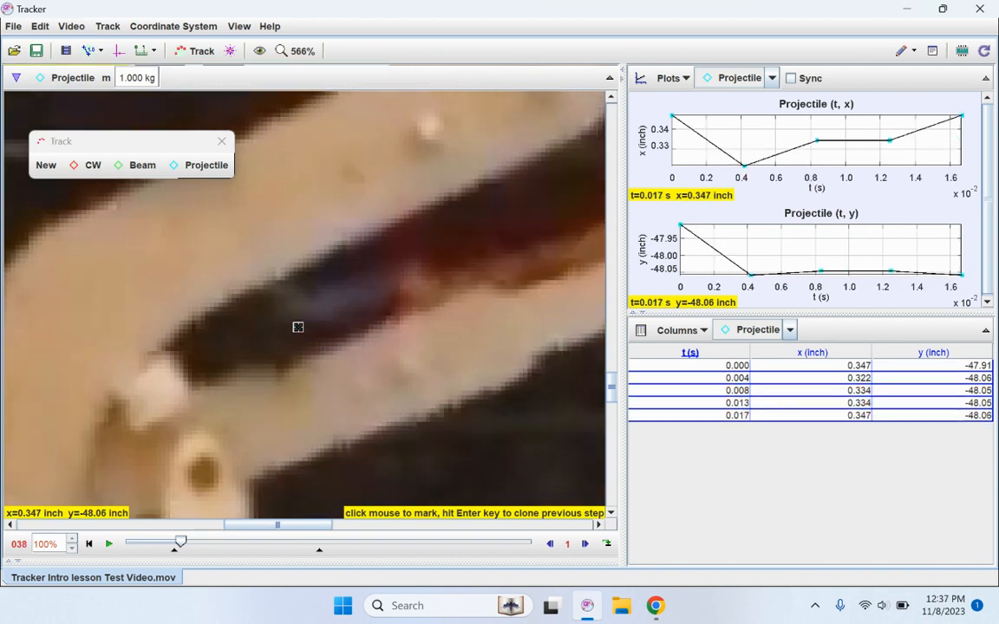
left_click(298, 328, "shift")
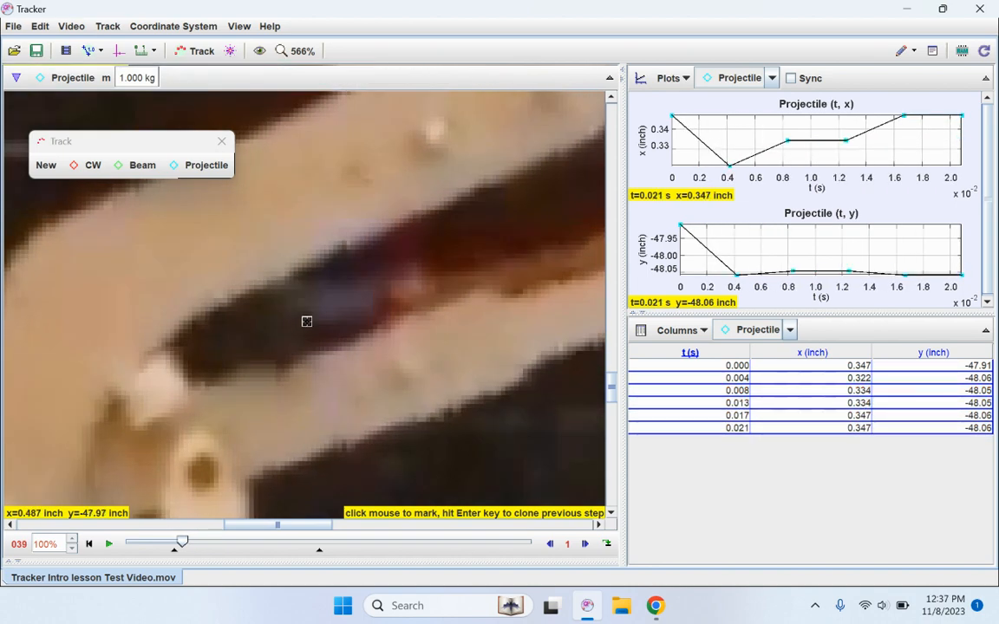
left_click(300, 330, "shift")
left_click(300, 331, "shift")
left_click(298, 332, "shift")
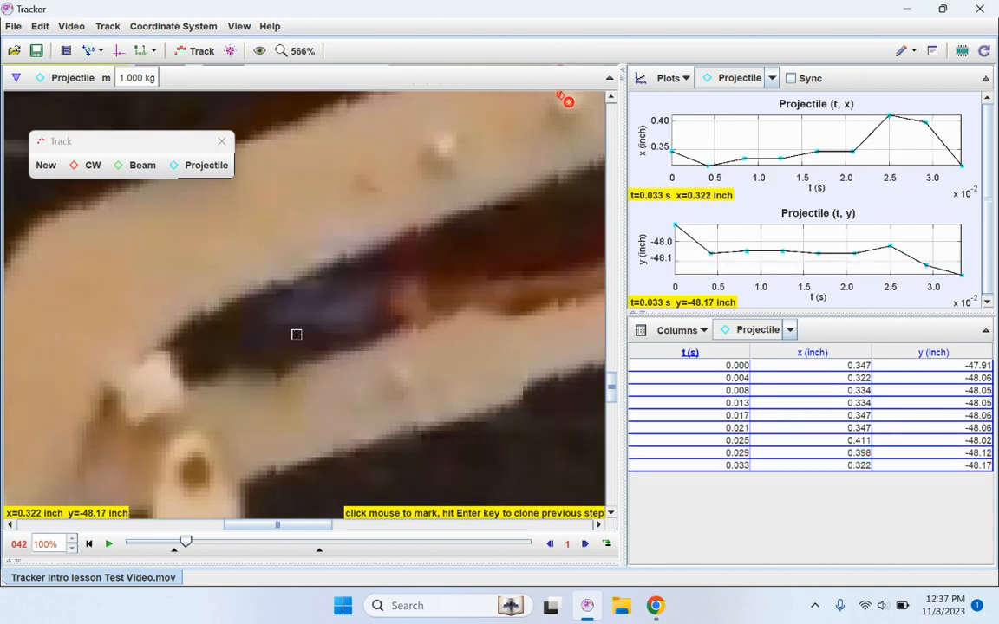
left_click(293, 333, "shift")
left_click(291, 335, "shift")
left_click(287, 337, "shift")
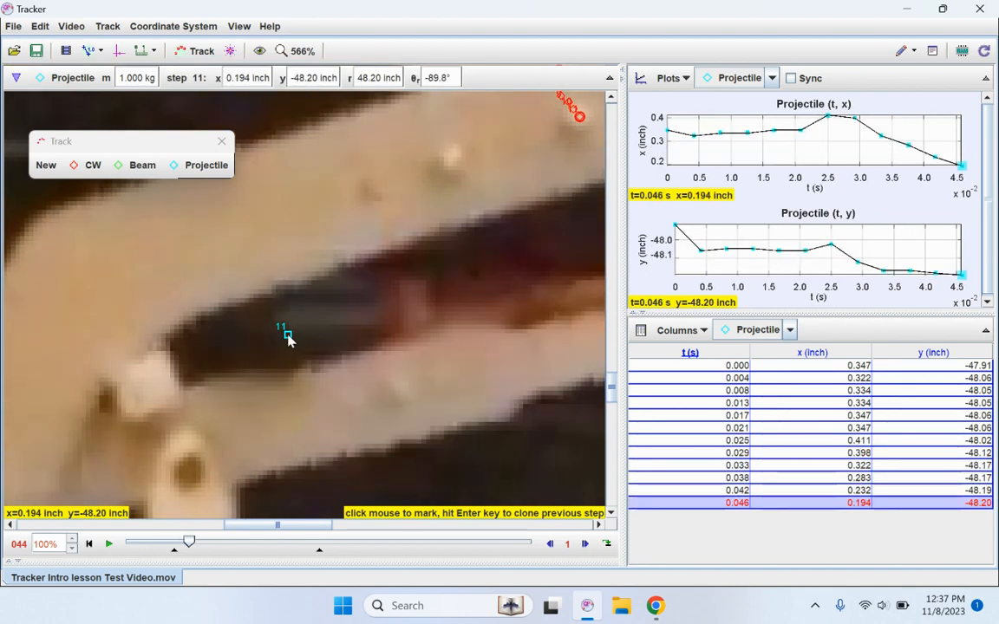
left_click(287, 337, "shift")
left_click(289, 339, "shift")
left_click(289, 339, "shift")
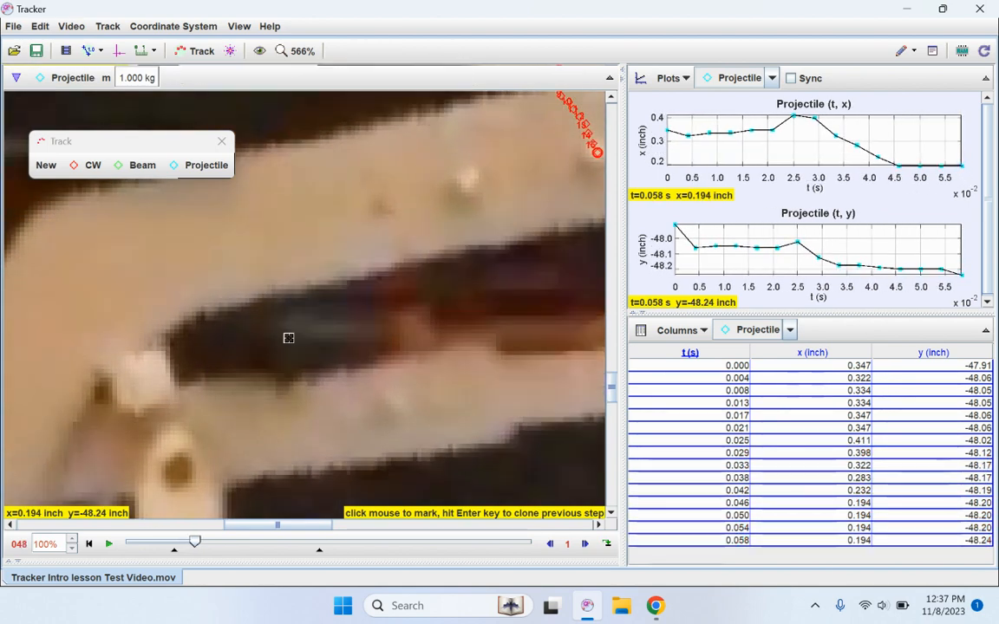
left_click(285, 337, "shift")
left_click(288, 348, "shift")
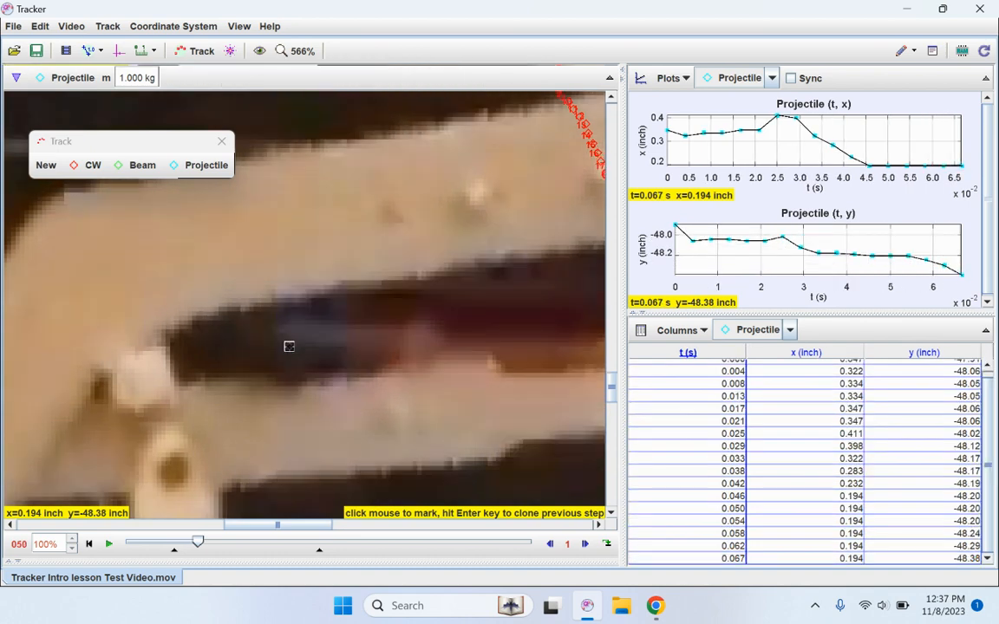
left_click(289, 346, "shift")
left_click(288, 349, "shift")
left_click(287, 351, "shift")
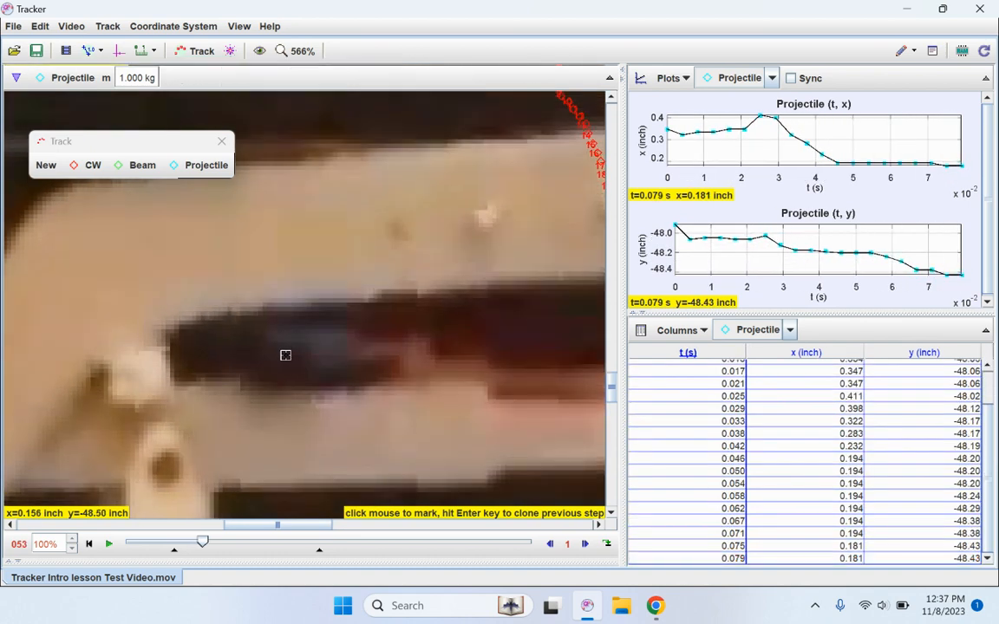
left_click(282, 356, "shift")
left_click(281, 359, "shift")
left_click(281, 363, "shift")
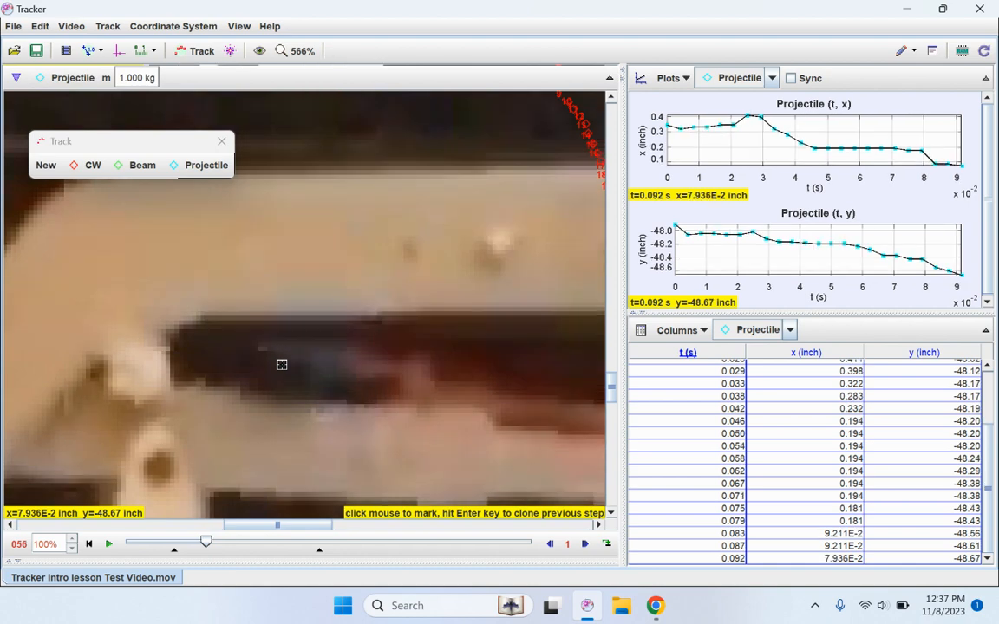
left_click(277, 368, "shift")
left_click(276, 373, "shift")
left_click(277, 376, "shift")
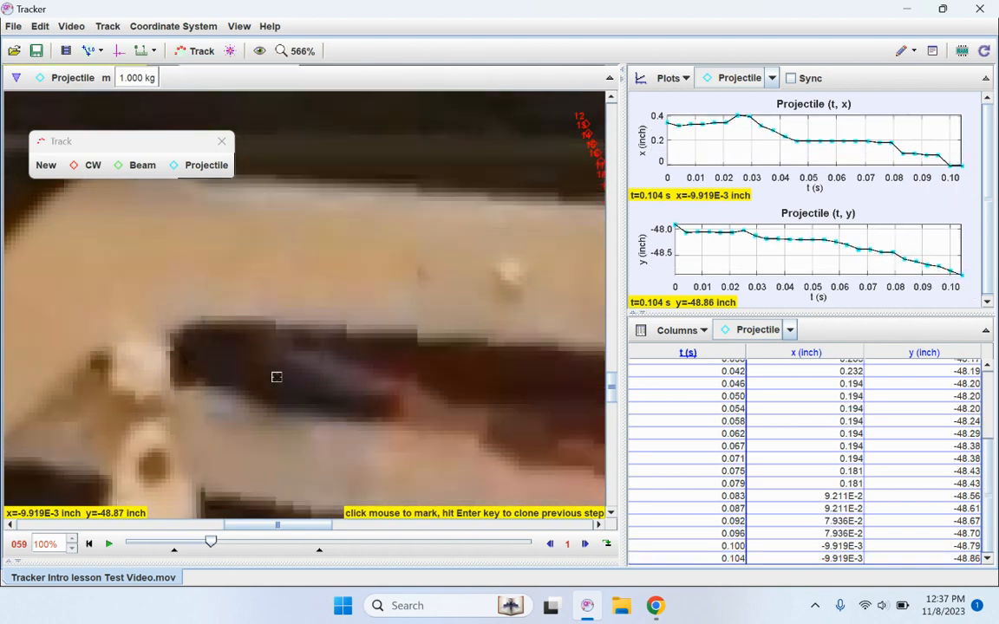
left_click(280, 380, "shift")
left_click(280, 387, "shift")
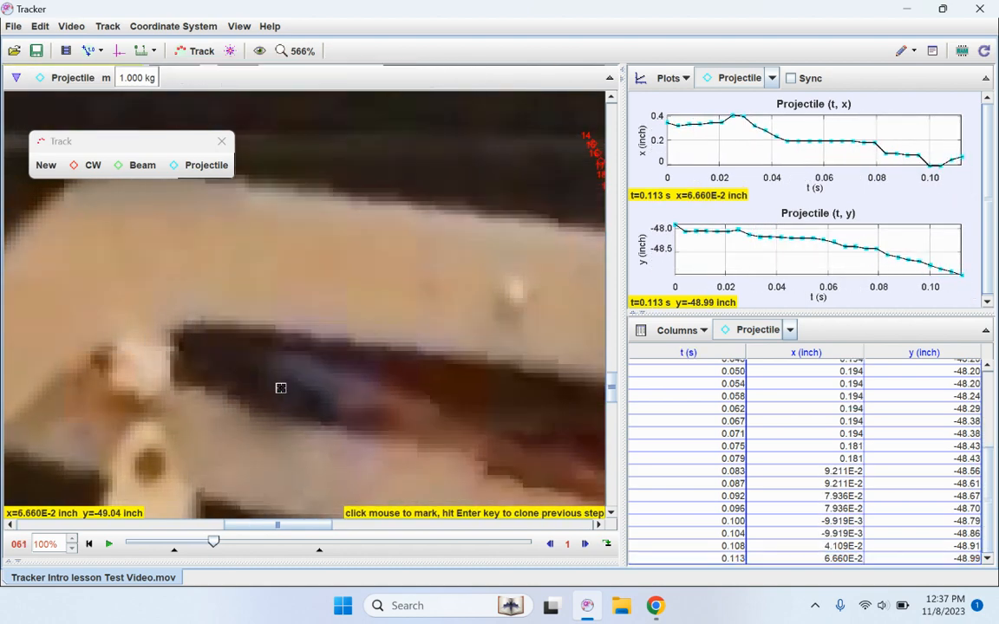
left_click(278, 390, "shift")
left_click(279, 393, "shift")
left_click(278, 397, "shift")
left_click(279, 403, "shift")
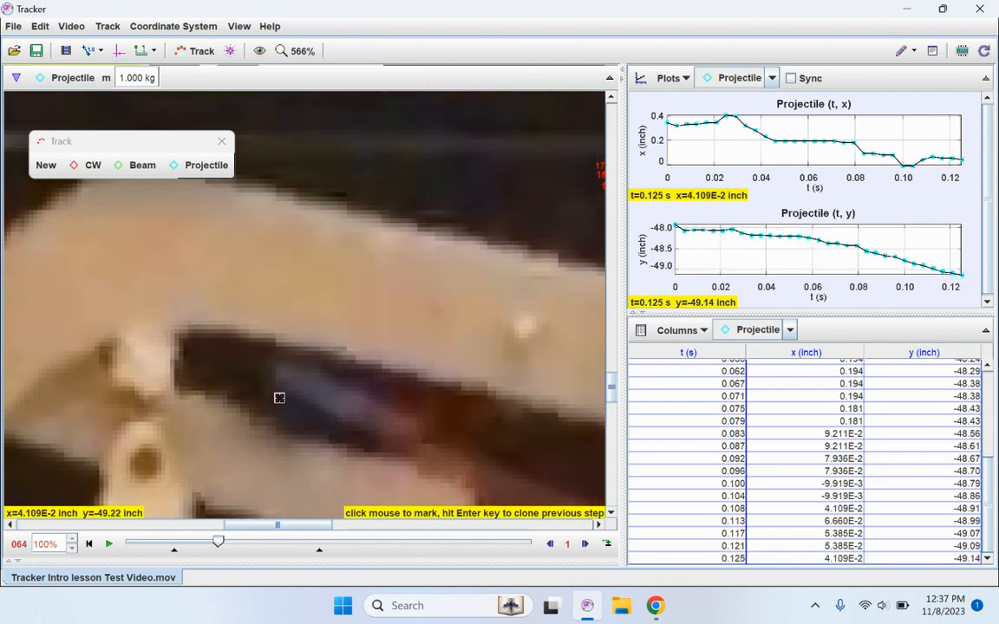
left_click(279, 409, "shift")
left_click(278, 413, "shift")
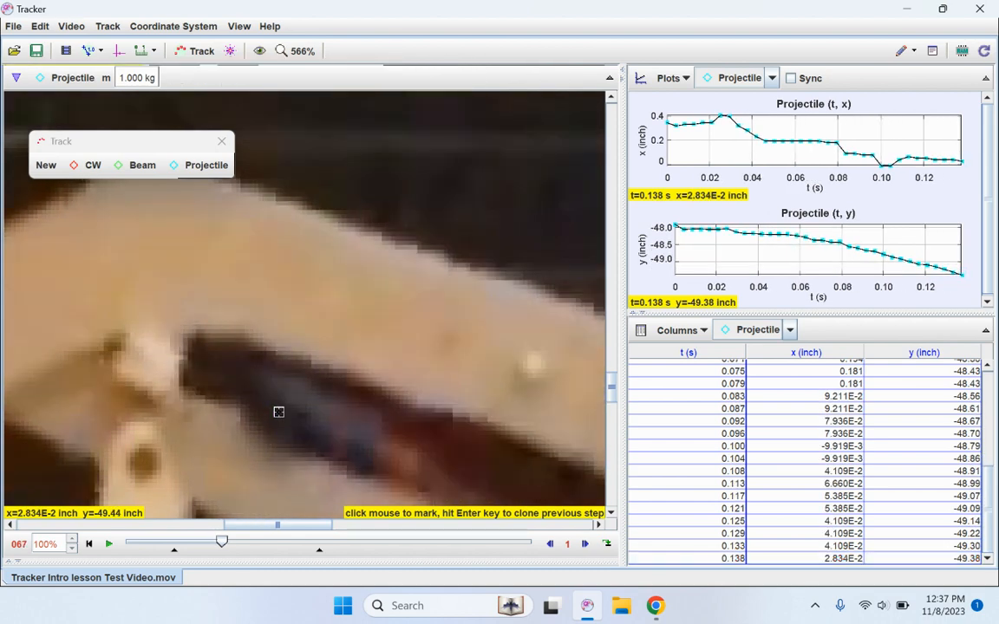
left_click(278, 415, "shift")
left_click(277, 419, "shift")
left_click(280, 425, "shift")
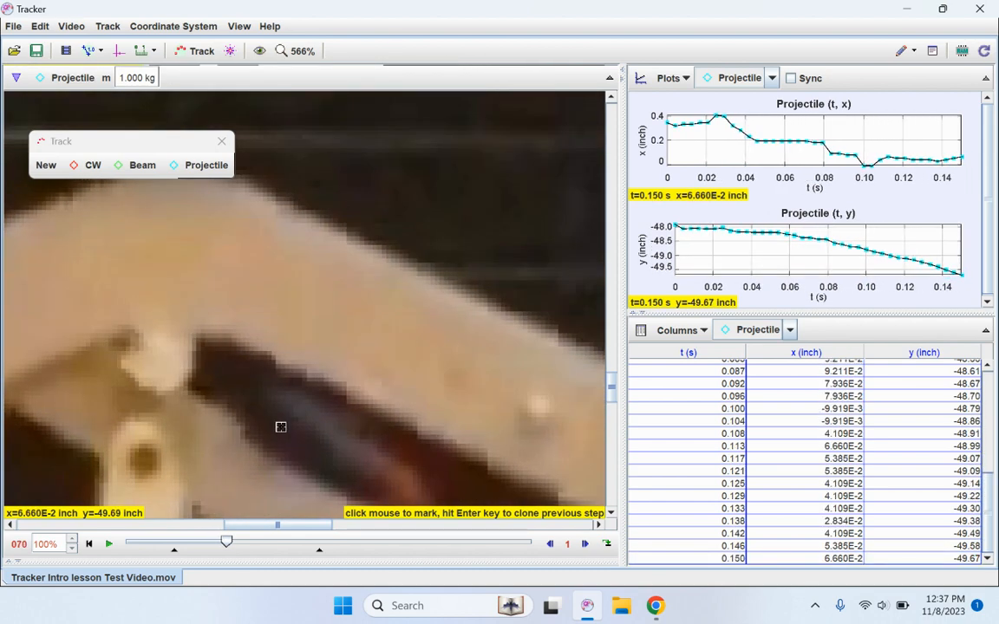
left_click(279, 433, "shift")
left_click(280, 440, "shift")
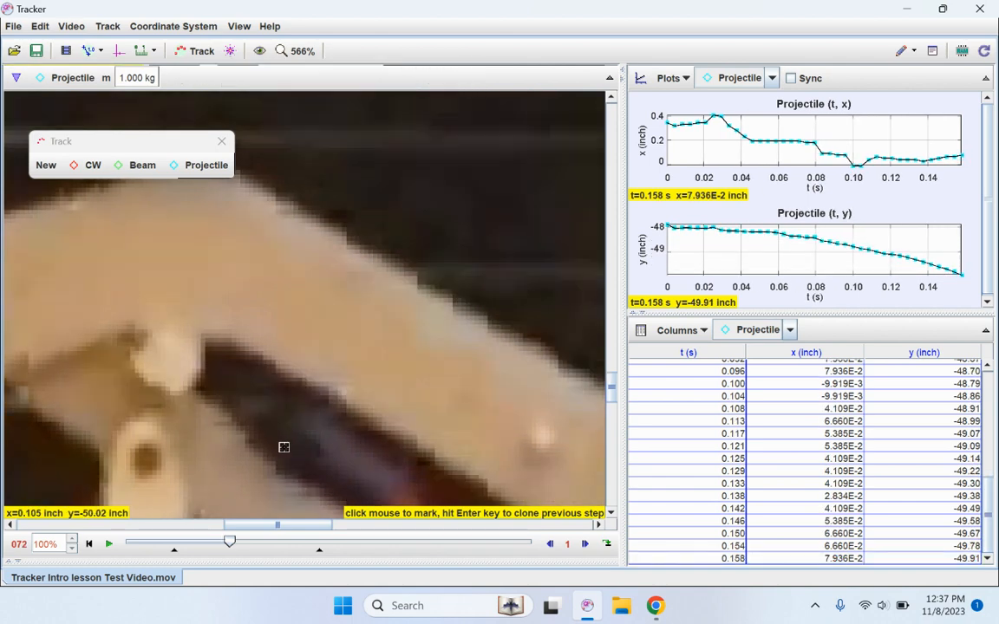
left_click(283, 449, "shift")
left_click(286, 460, "shift")
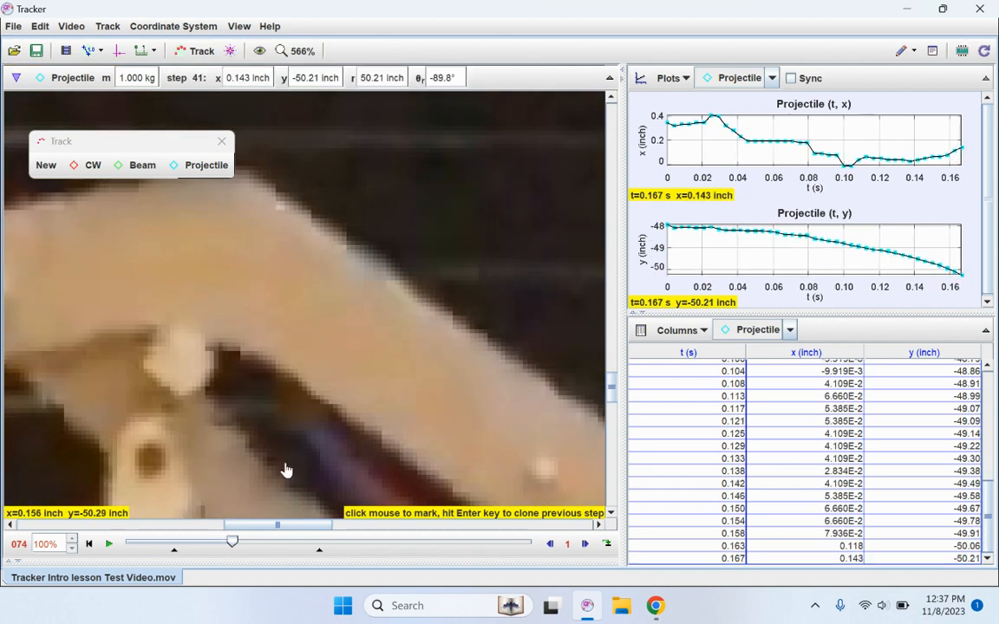
left_click(284, 466, "shift")
left_click(286, 469, "shift")
- Continue marking the Projectile track on the dark bluish object beside the upright in each frame from 76 through 90
left_click_drag(417, 456, 434, 261)
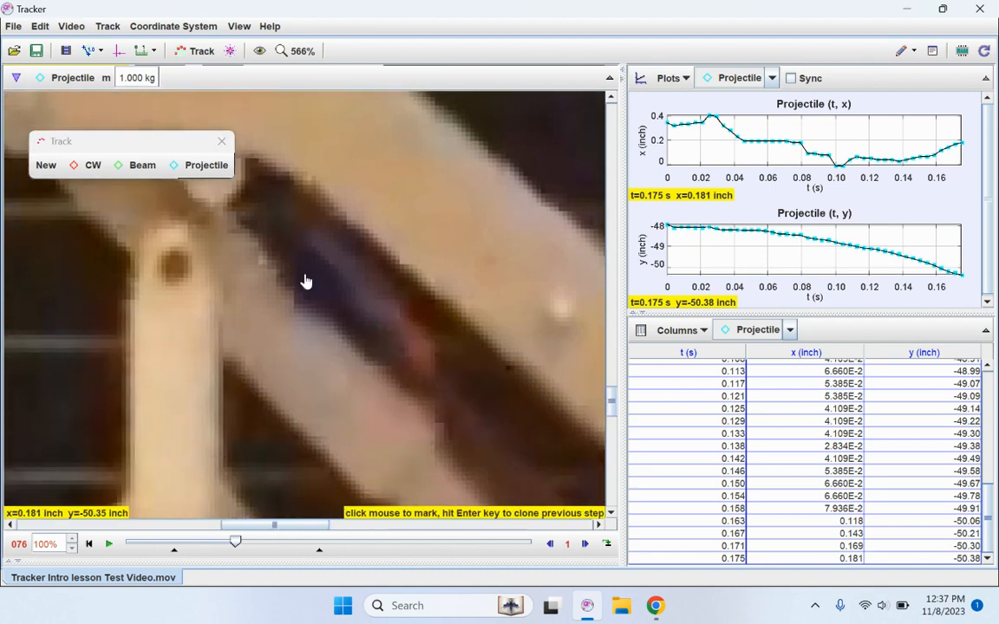
left_click(306, 281, "shift")
left_click(305, 281, "shift")
left_click(308, 286, "shift")
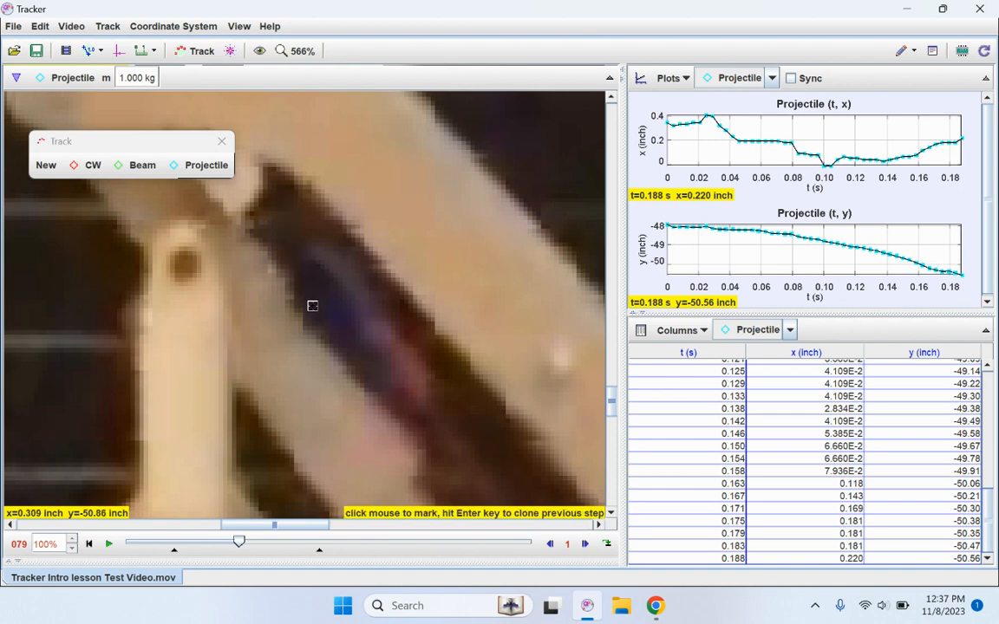
left_click(309, 299, "shift")
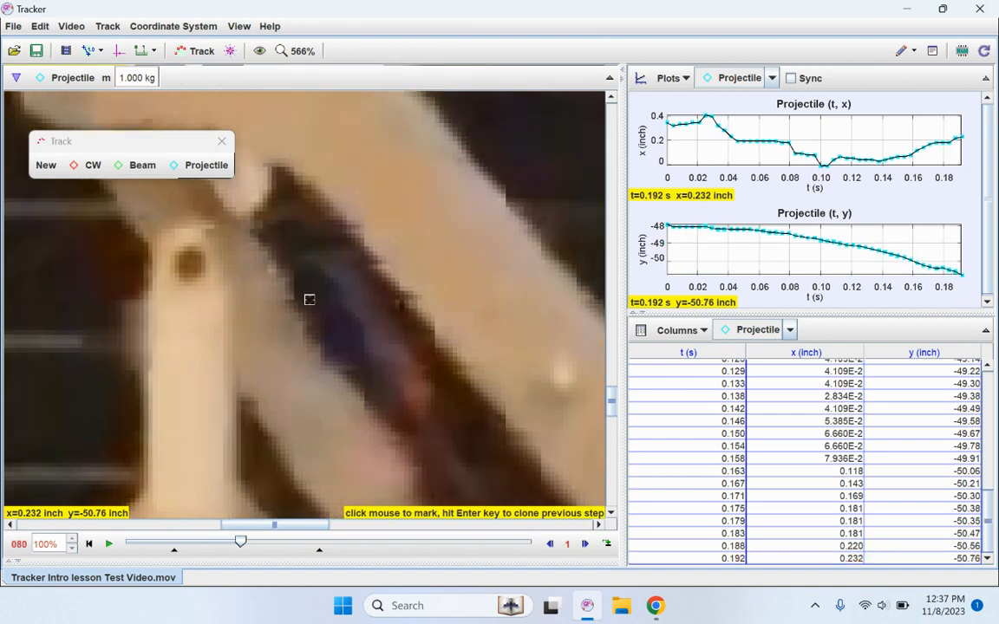
left_click(313, 313, "shift")
left_click(315, 319, "shift")
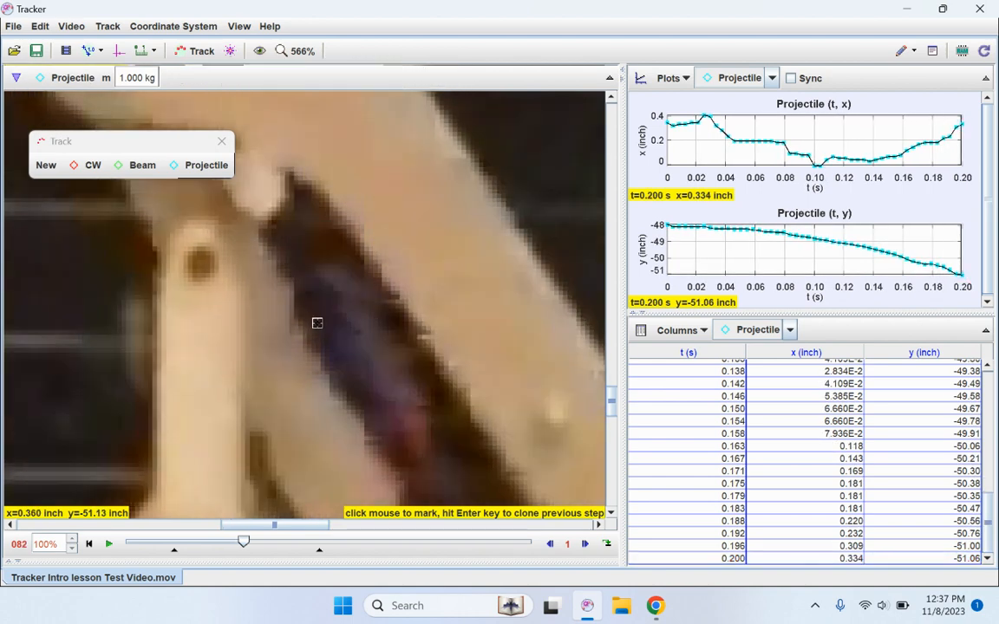
left_click(319, 323, "shift")
left_click(324, 330, "shift")
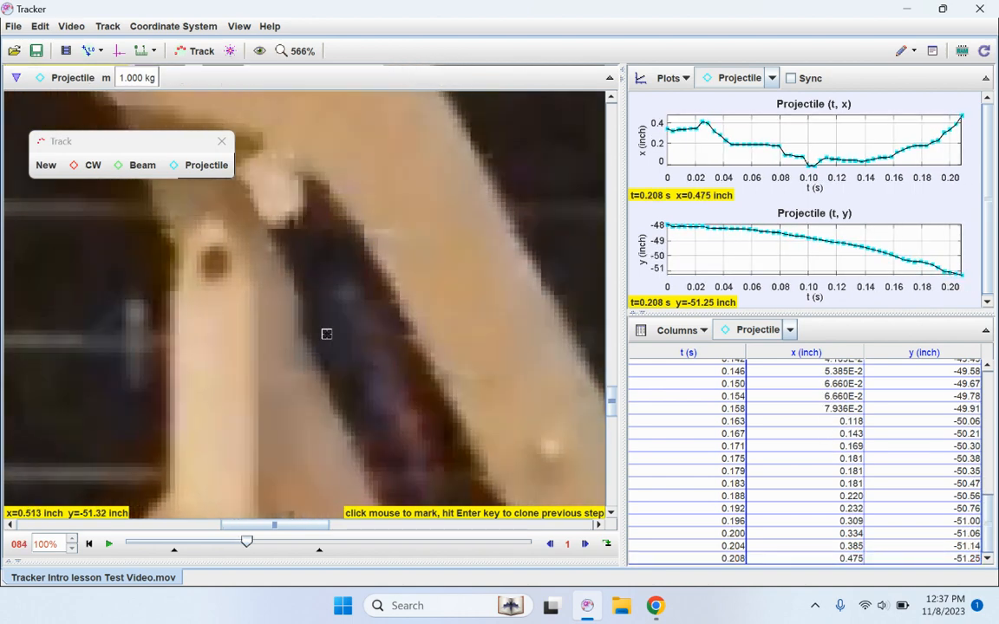
left_click(331, 335, "shift")
left_click(335, 342, "shift")
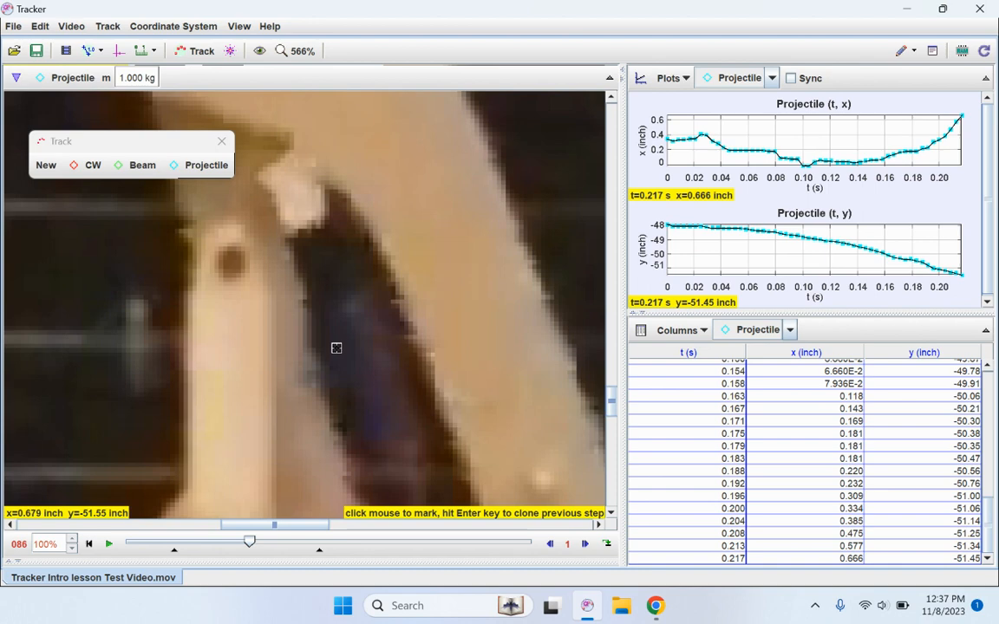
left_click(338, 350, "shift")
left_click(339, 361, "shift")
left_click(340, 371, "shift")
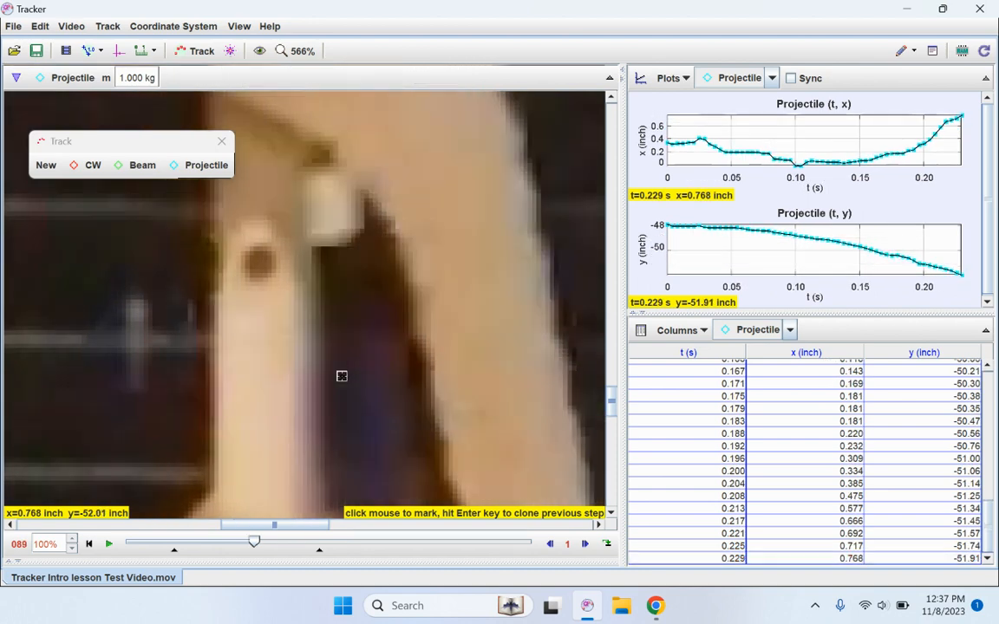
left_click(349, 394, "shift")
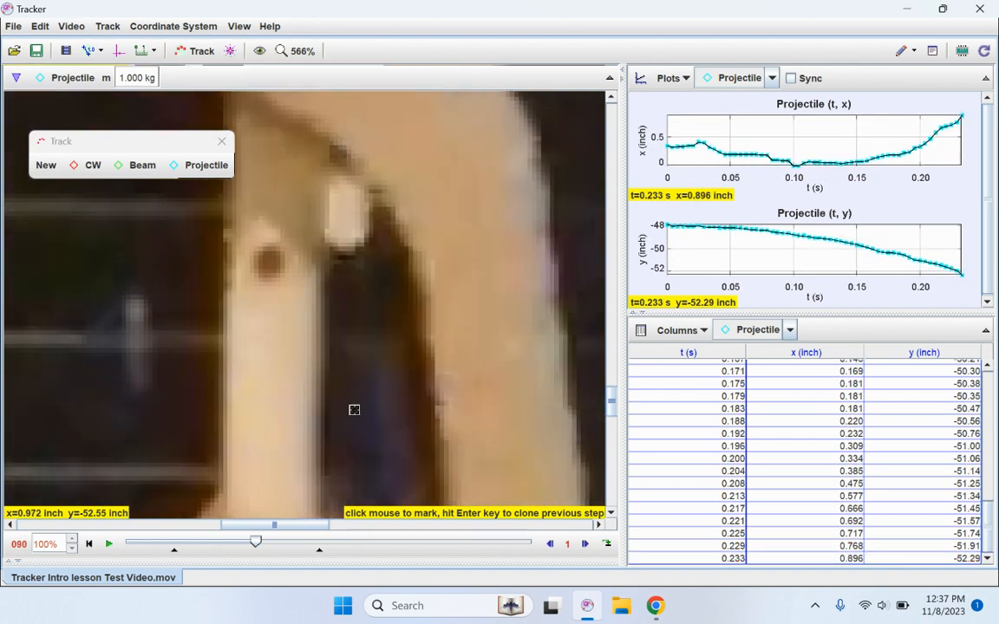
left_click(354, 413, "shift")
- Mark the Projectile track's position between the upright and the counterweight arm in frames 91 through 93
left_click_drag(456, 449, 480, 295)
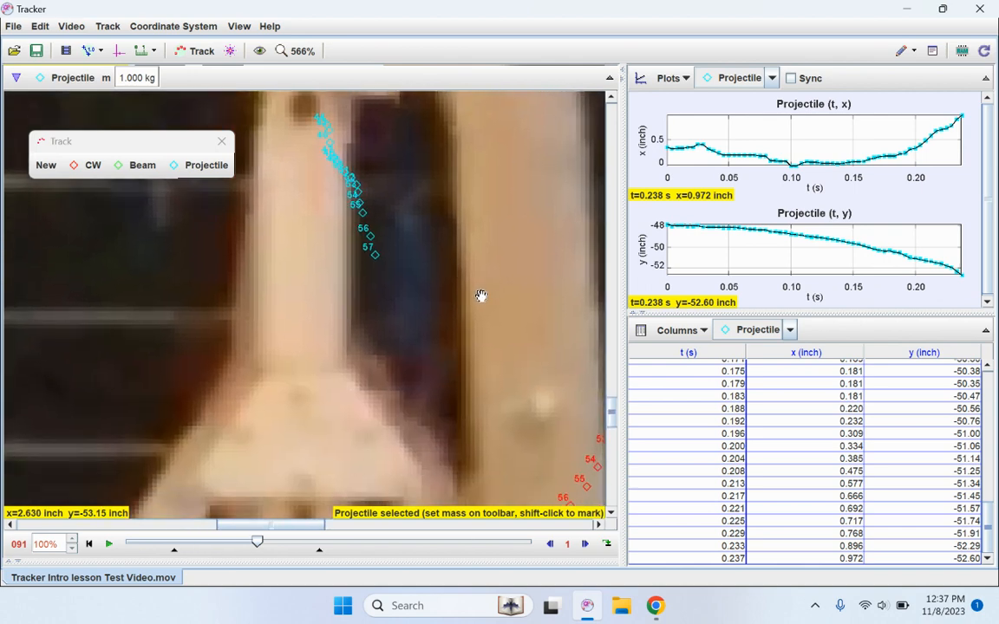
left_click(379, 270, "shift")
left_click(395, 279, "shift")
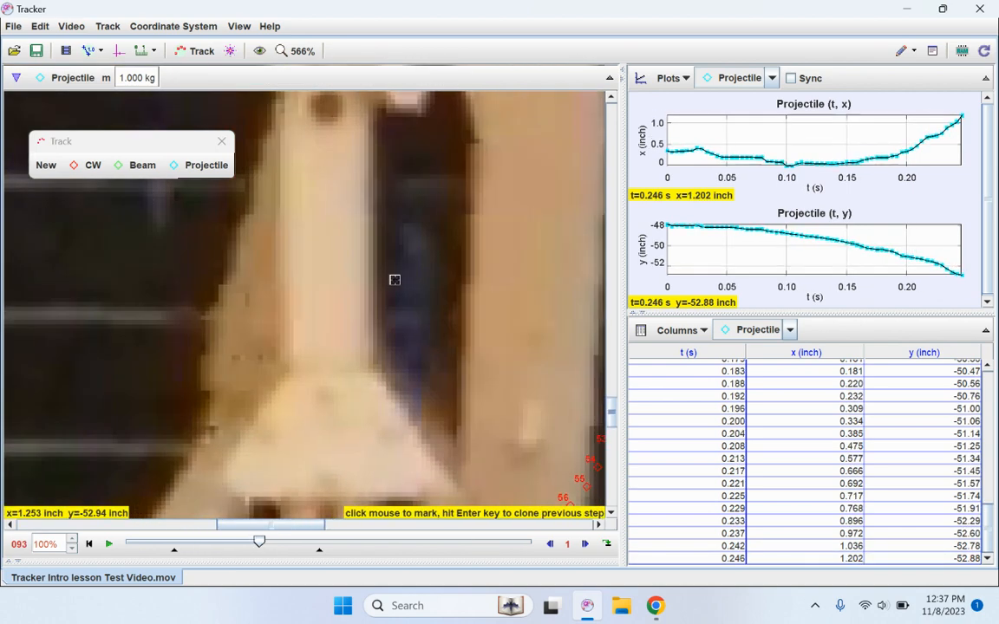
left_click(406, 290, "shift")
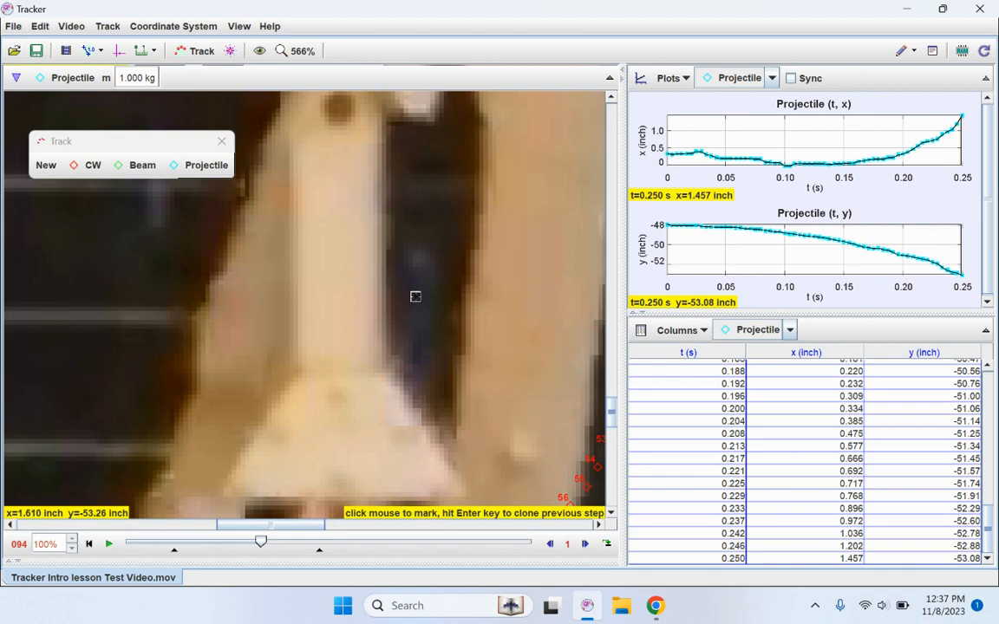
- Advance the video from frame 94 to frame 104, leaving the Projectile track unmarked in the frames between
scroll(415, 297, "down", 5)
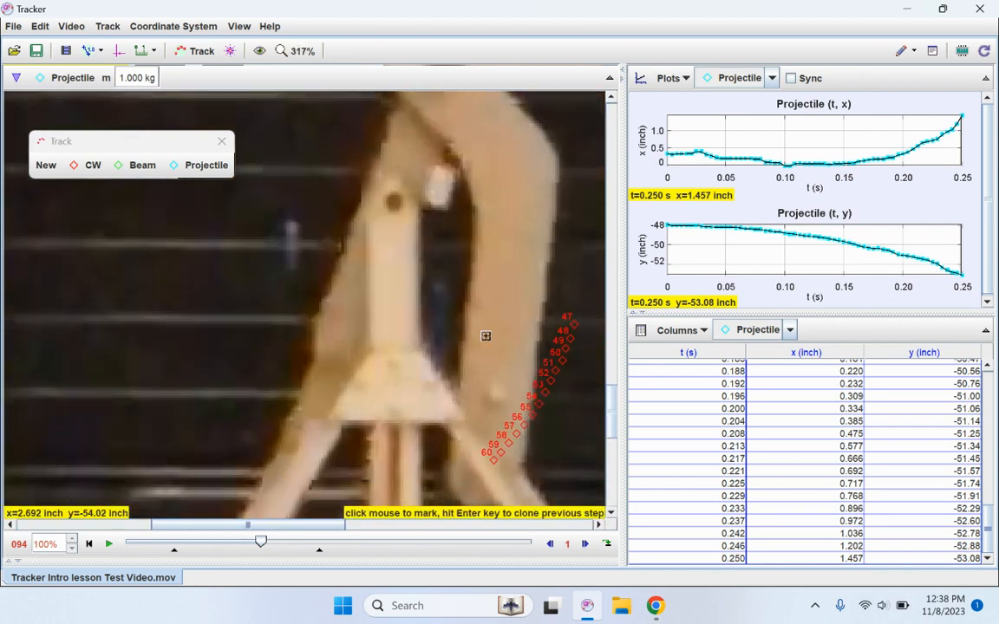
left_click(585, 543)
left_click(591, 545)
left_click(590, 545)
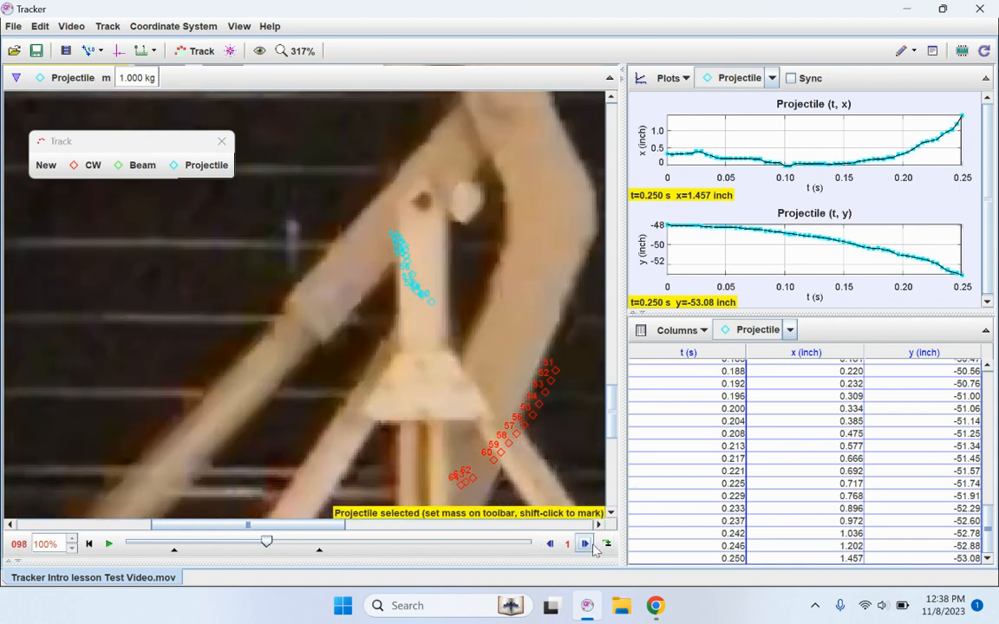
left_click_drag(431, 345, 439, 197)
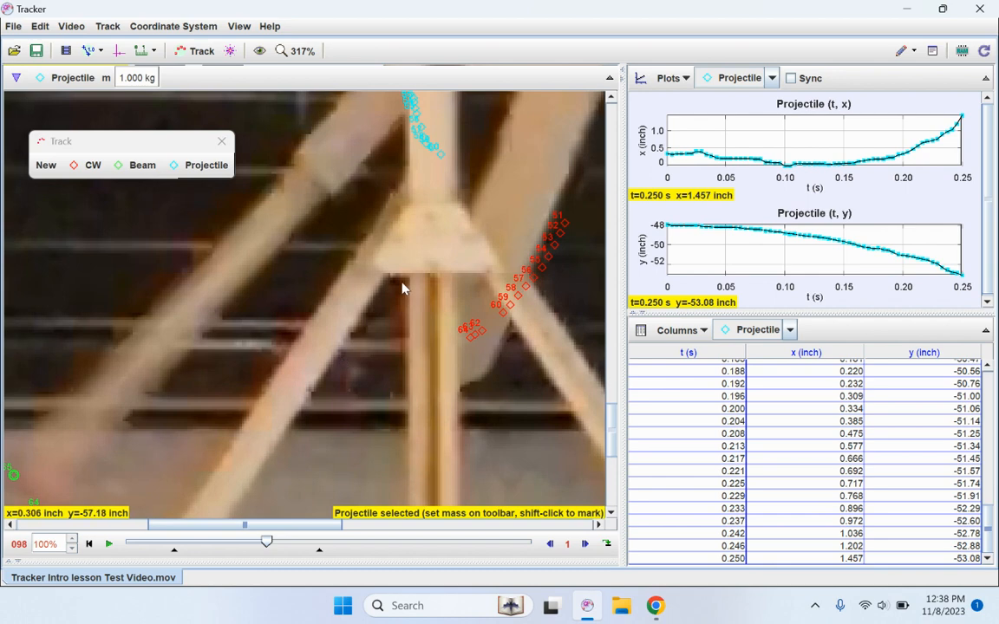
left_click_drag(402, 288, 394, 300)
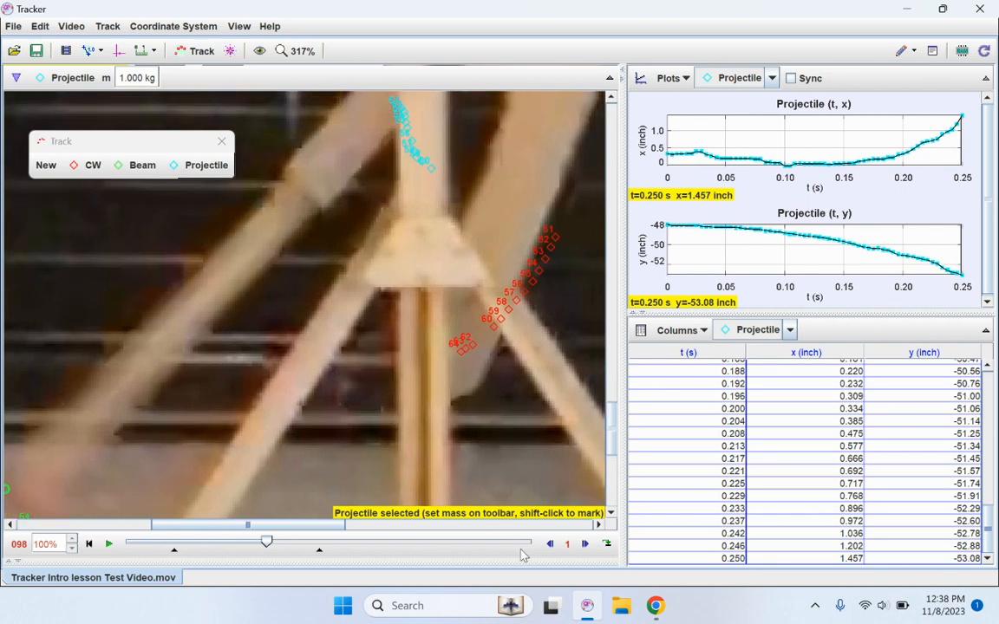
left_click(585, 543)
left_click(585, 545)
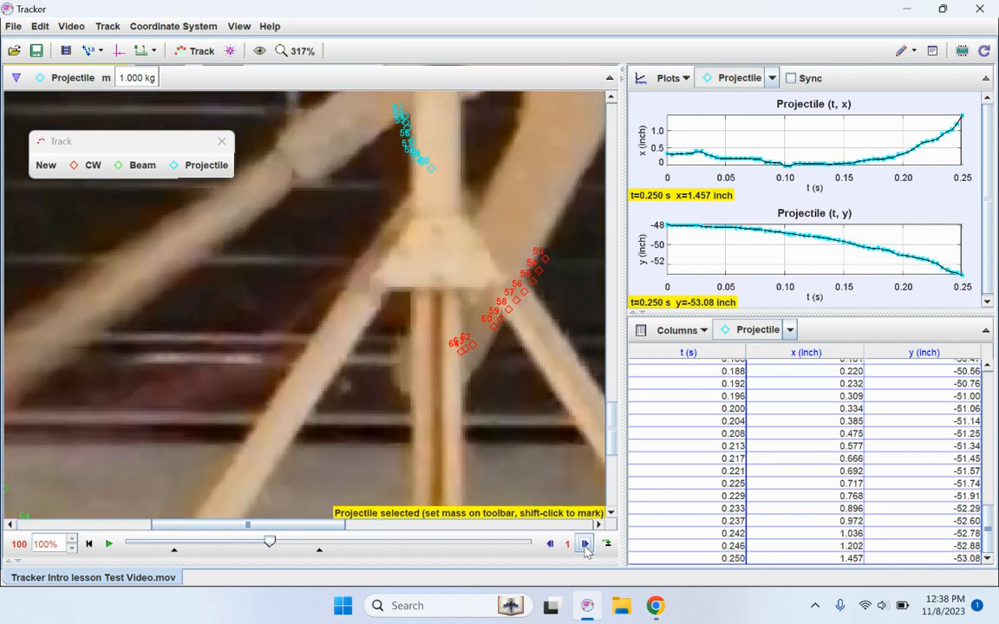
left_click(585, 545)
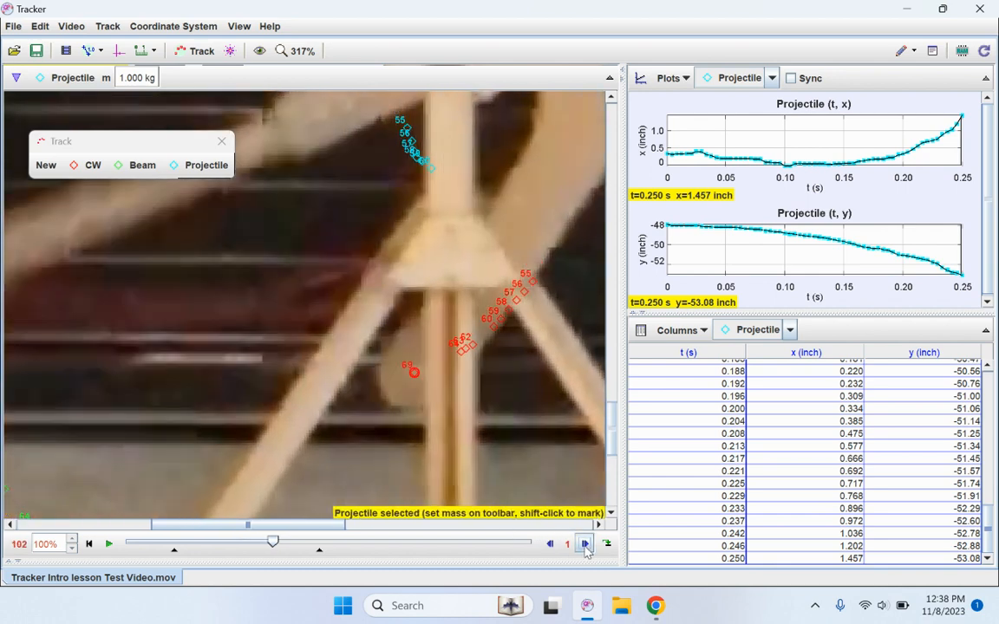
left_click(585, 544)
left_click(586, 545)
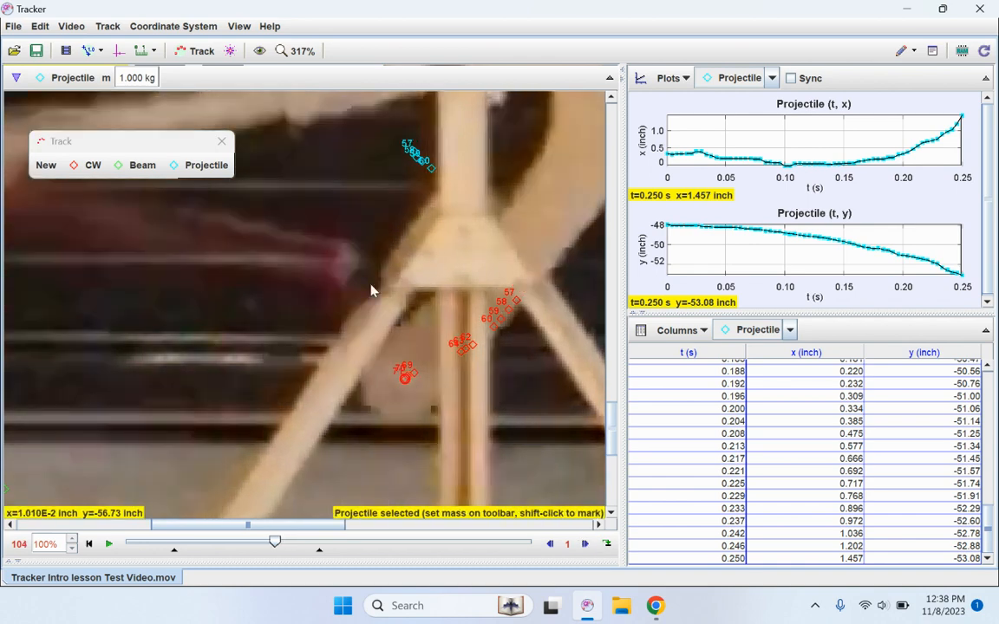
- Mark the Projectile track's position beyond the trebuchet's left leg, just below the red sling's end, in each frame from 104 through 111
key("shift")
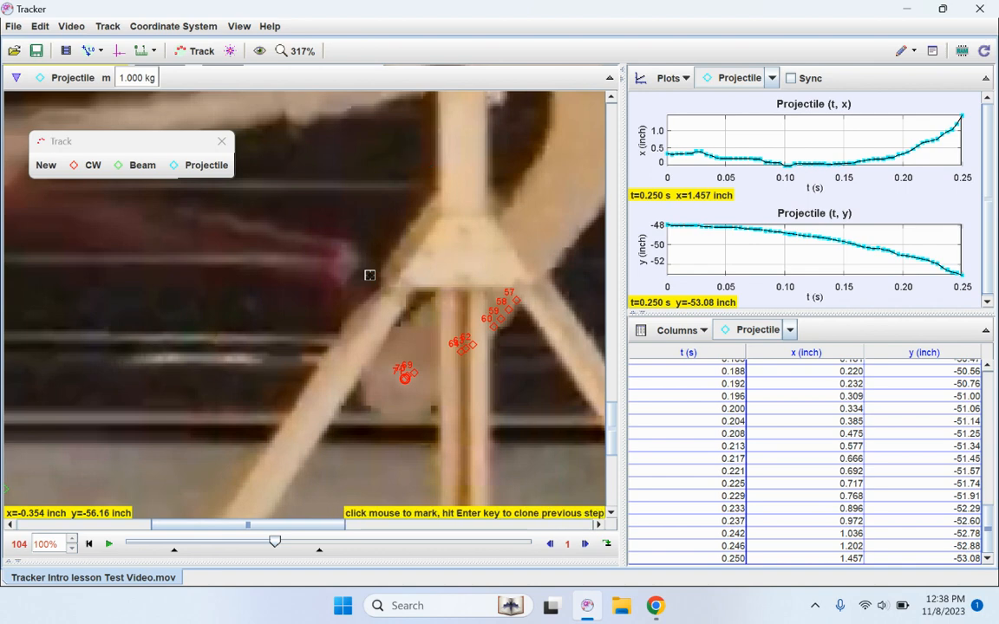
left_click(369, 275, "shift")
left_click(361, 264, "shift")
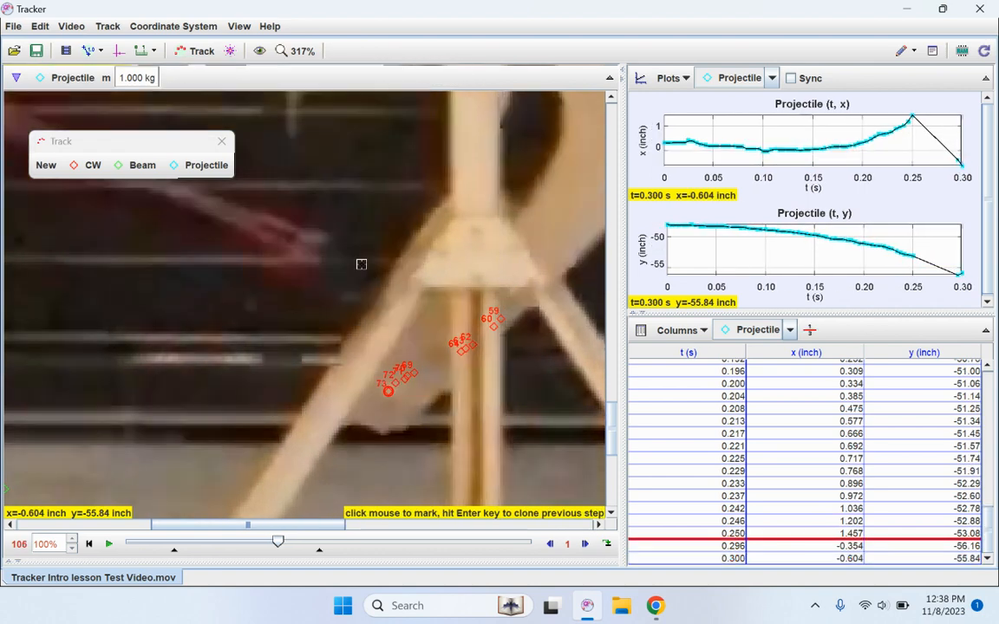
left_click(341, 267, "shift")
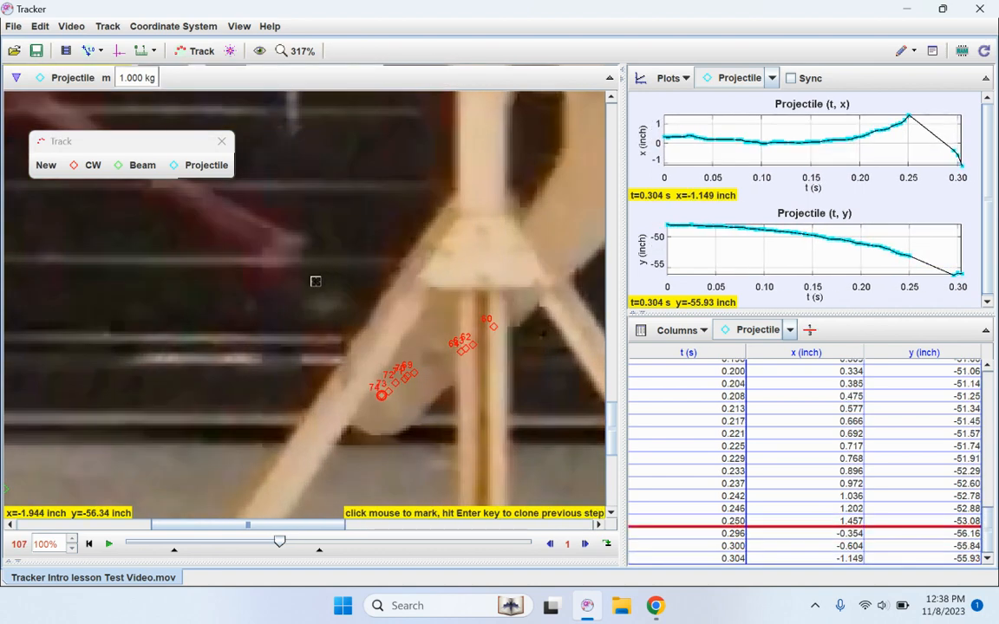
left_click(314, 287, "shift")
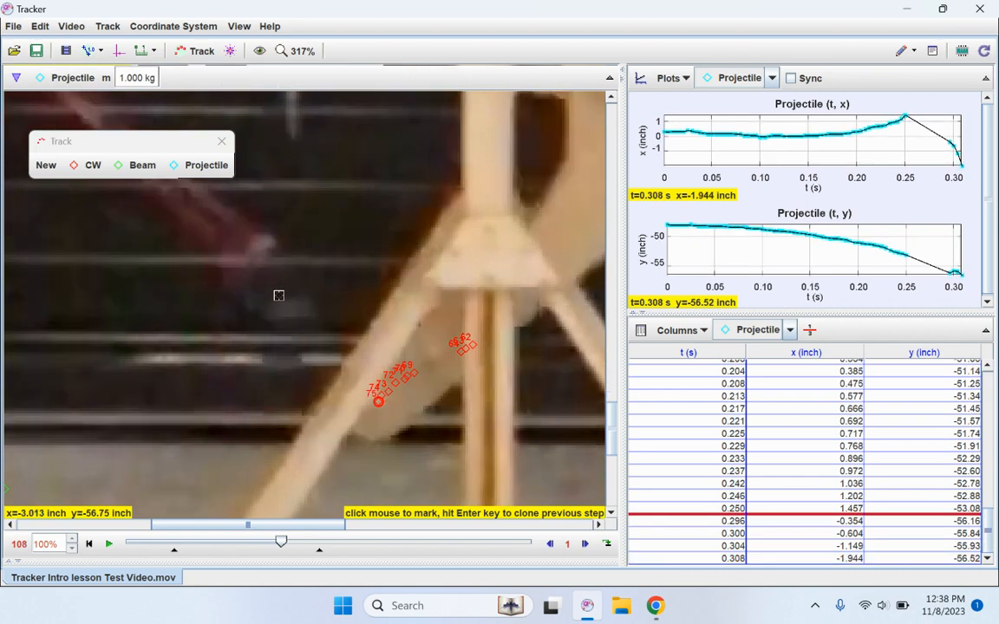
left_click(278, 296, "shift")
left_click(222, 296, "shift")
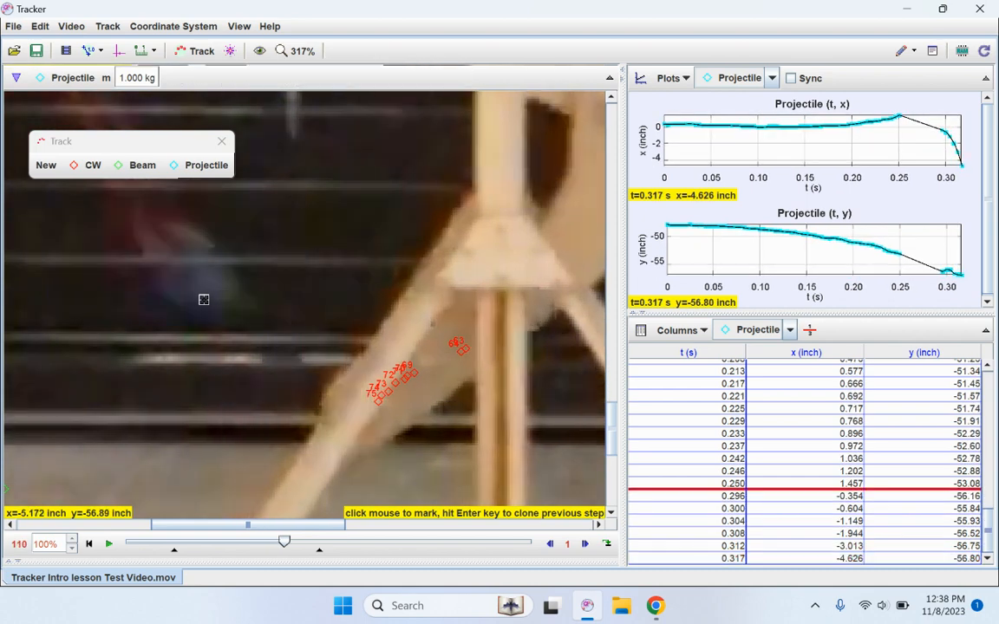
left_click(172, 298, "shift")
left_click(127, 279, "shift")
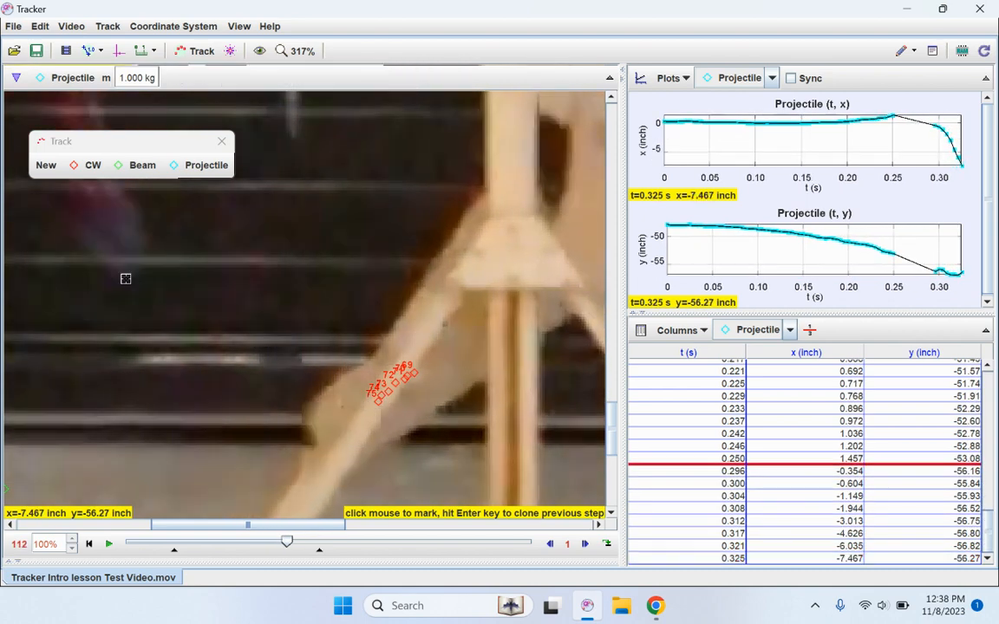
- Mark the Projectile track on the bluish blur at the lower end of the red sling in each frame from 112 through 115
left_click_drag(89, 251, 395, 353)
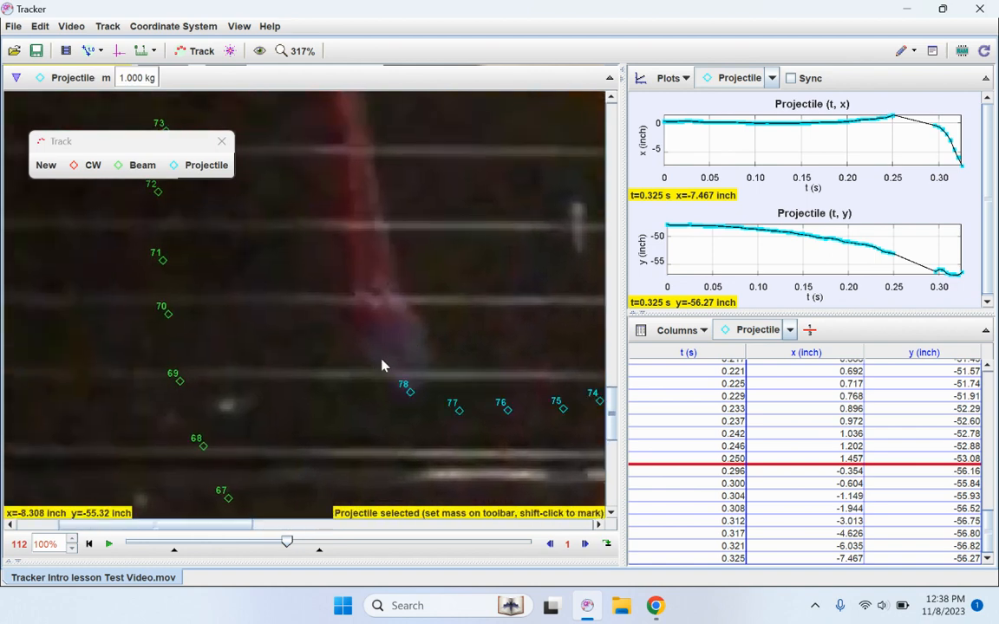
scroll(381, 355, "up", 2)
left_click_drag(379, 347, 424, 337)
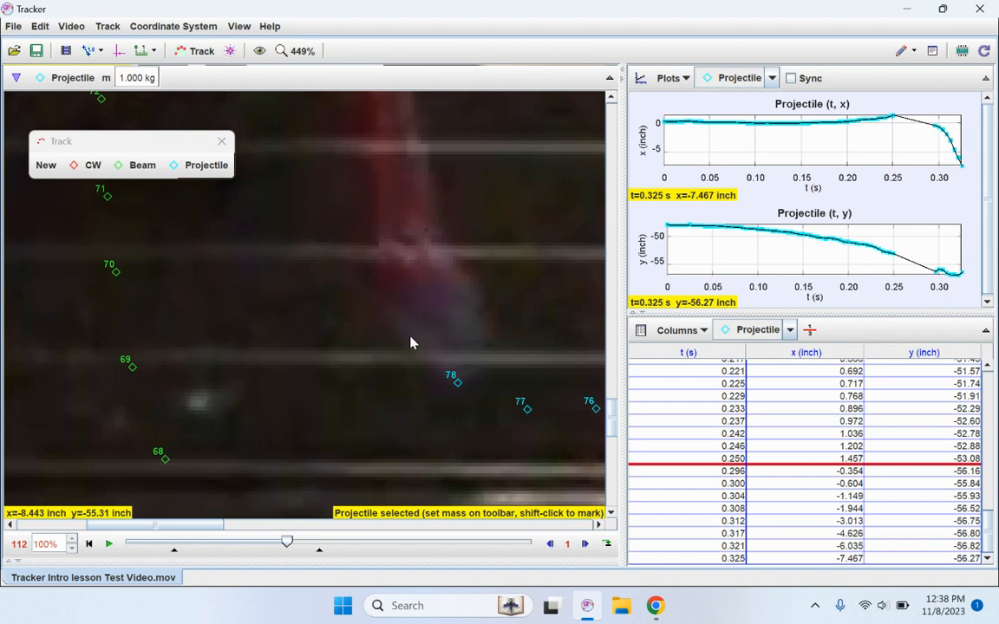
left_click(391, 324)
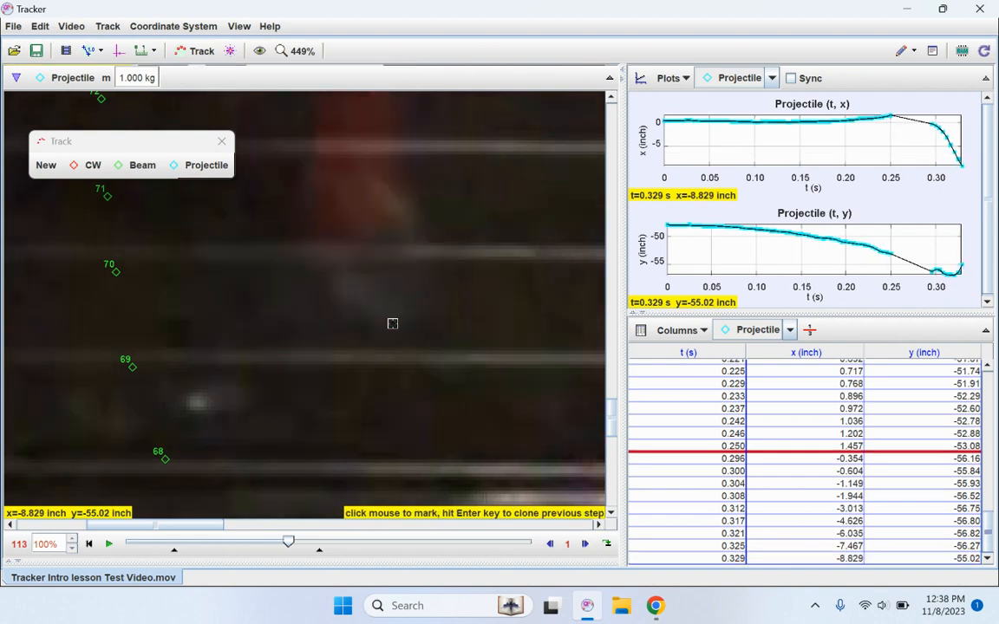
left_click(318, 286)
left_click_drag(345, 250, 511, 297)
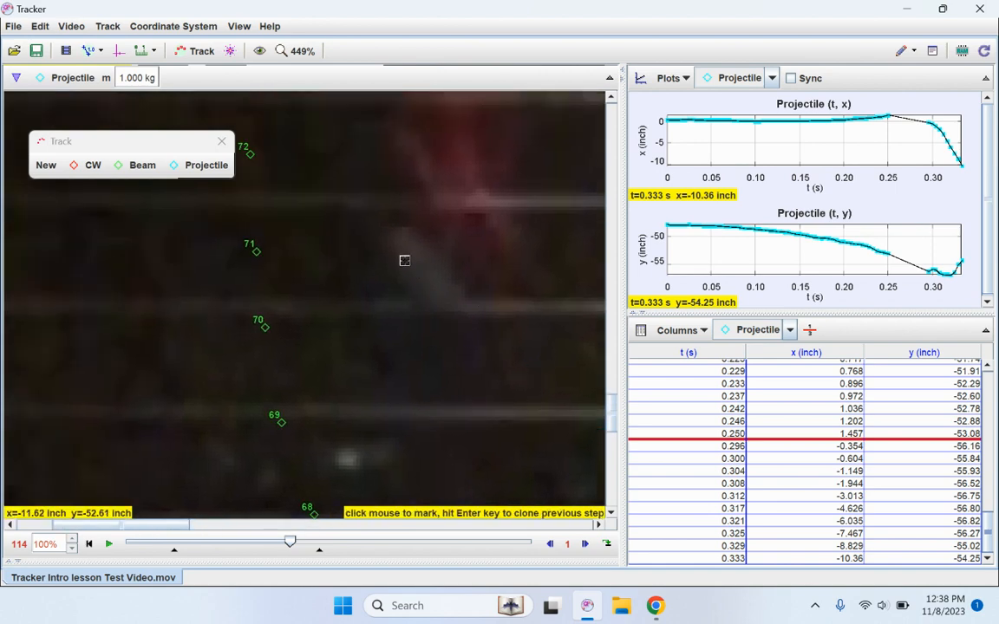
left_click(385, 249)
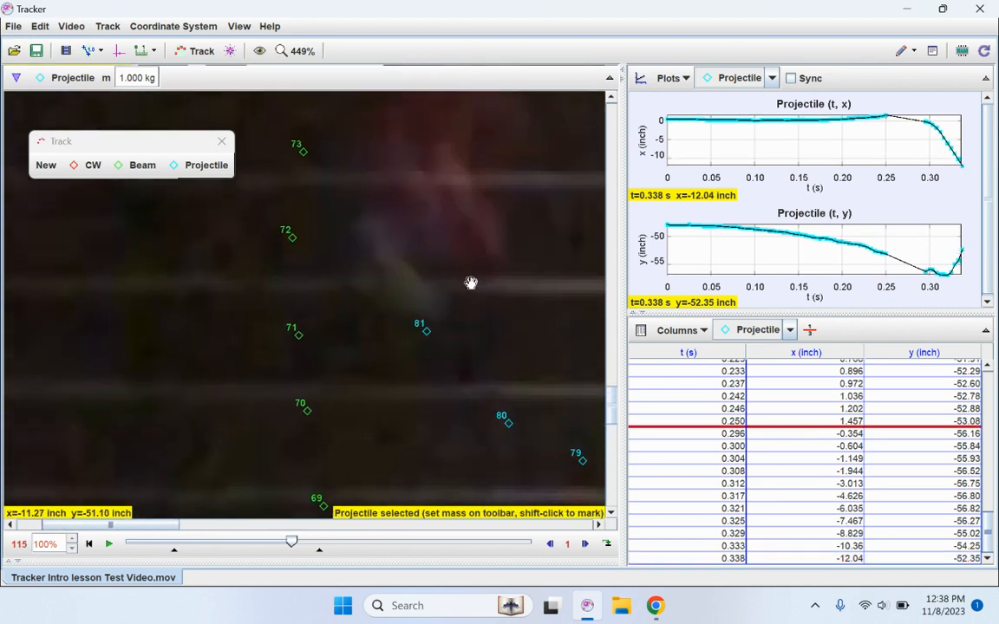
left_click(359, 274)
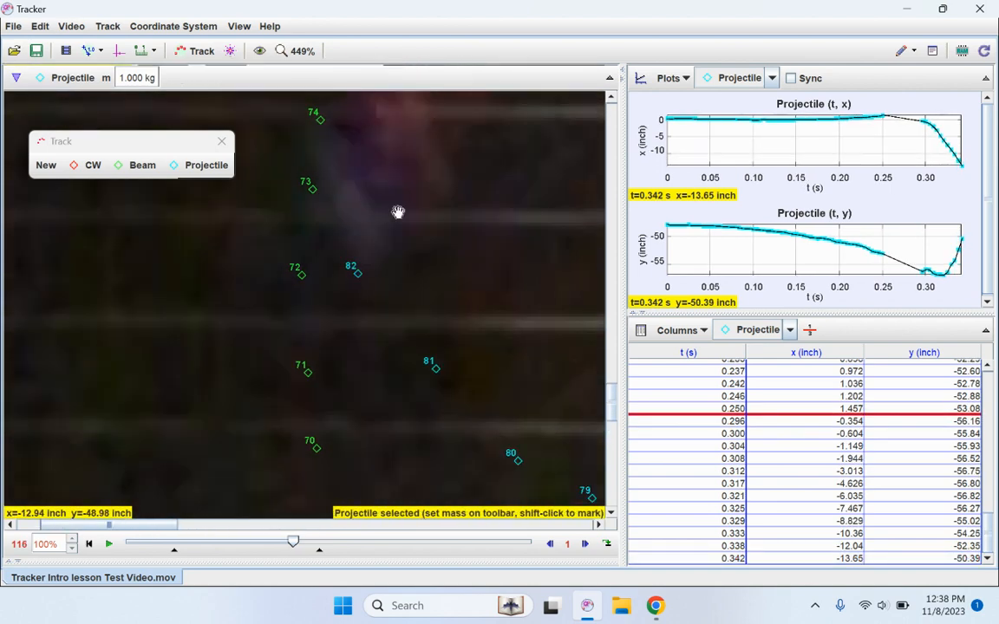
- Mark the Projectile track on the faint blur rising beside the Beam points in frames 116 through 118
left_click_drag(397, 211, 442, 323)
key("shift")
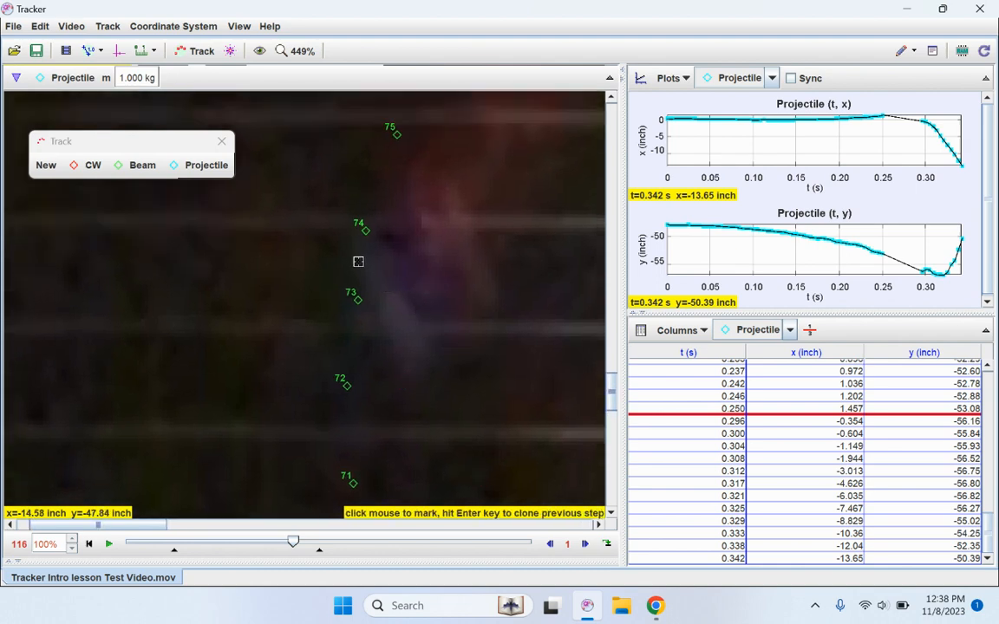
left_click(358, 261, "shift")
left_click_drag(425, 221, 461, 379)
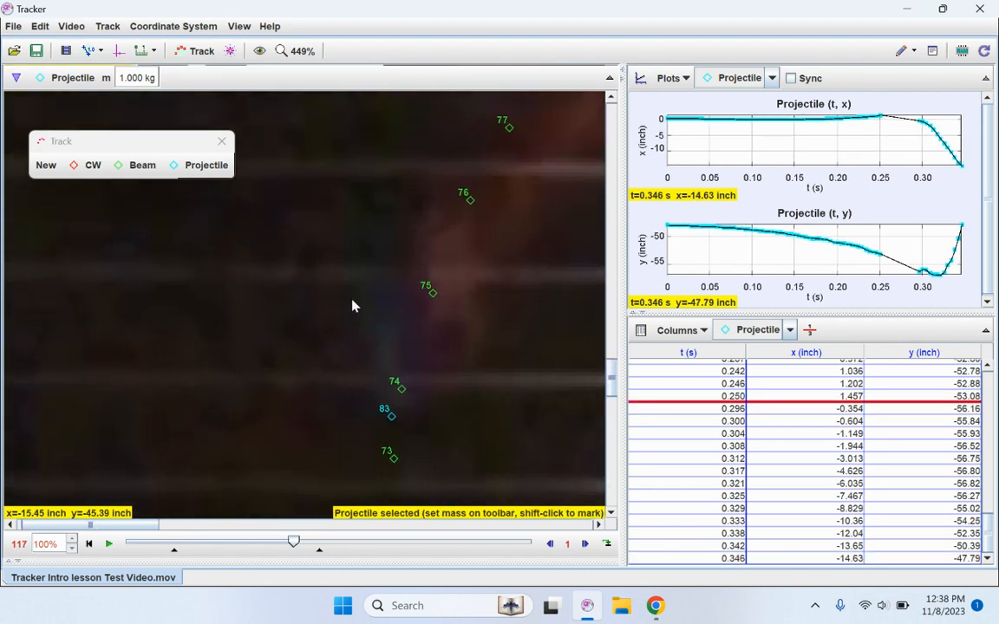
key("shift")
left_click_drag(386, 199, 355, 309)
left_click(322, 250, "shift")
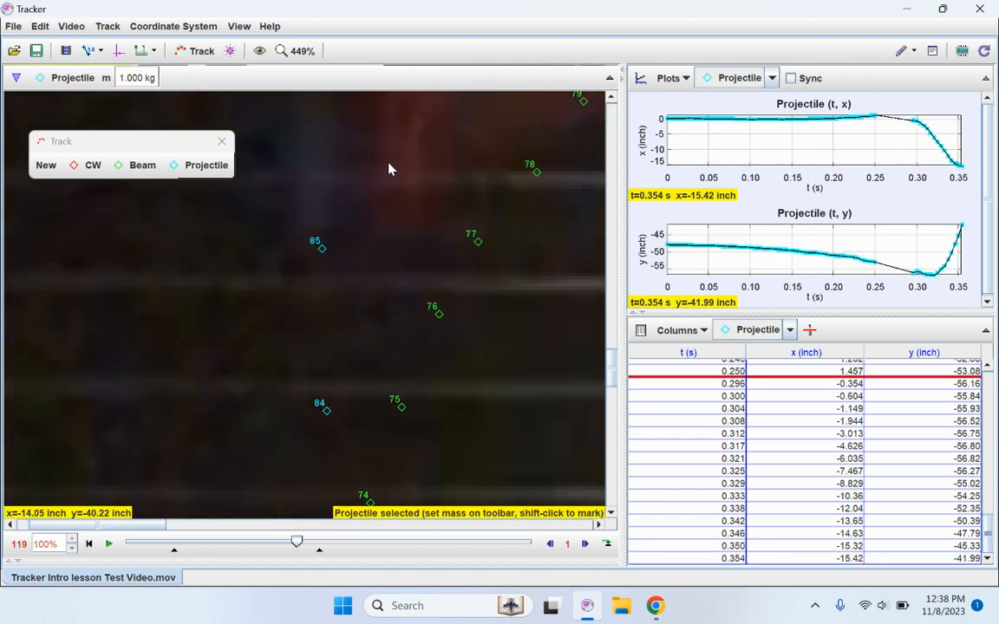
- Continue marking the Projectile track on the faint bluish blur left of the red streak in each frame from 119 through 123
left_click_drag(390, 167, 367, 347)
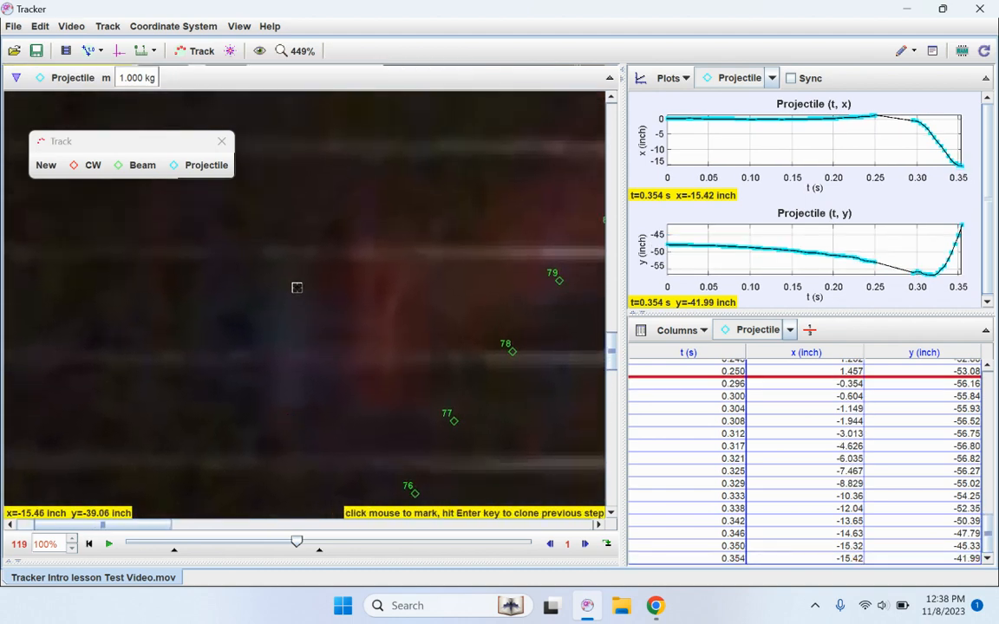
left_click(296, 287, "shift")
left_click_drag(337, 158, 290, 301)
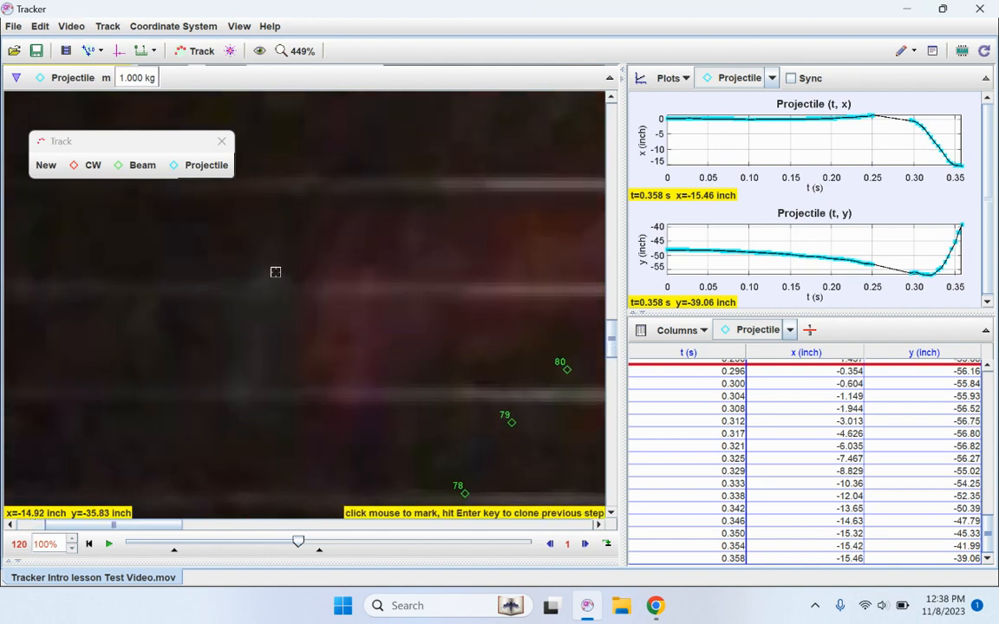
left_click(275, 273, "shift")
left_click_drag(422, 196, 401, 351)
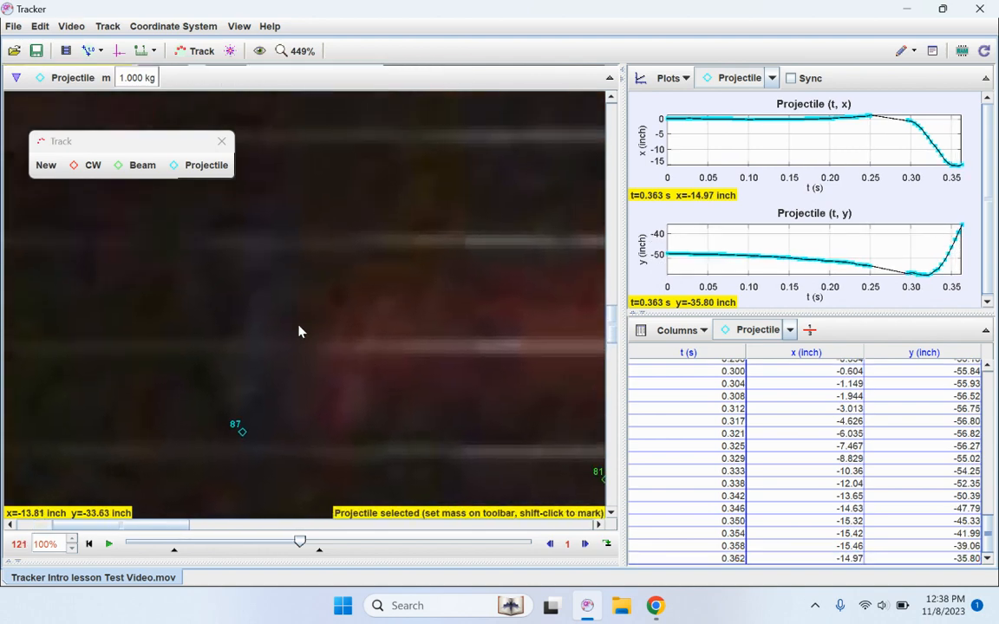
left_click(277, 270, "shift")
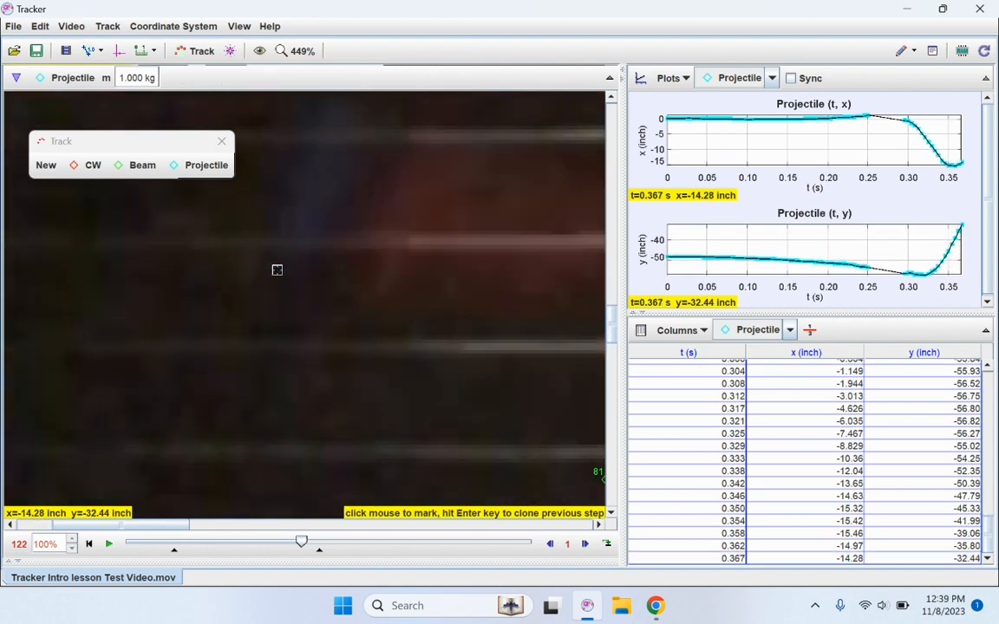
left_click_drag(488, 182, 303, 301)
left_click(274, 246, "shift")
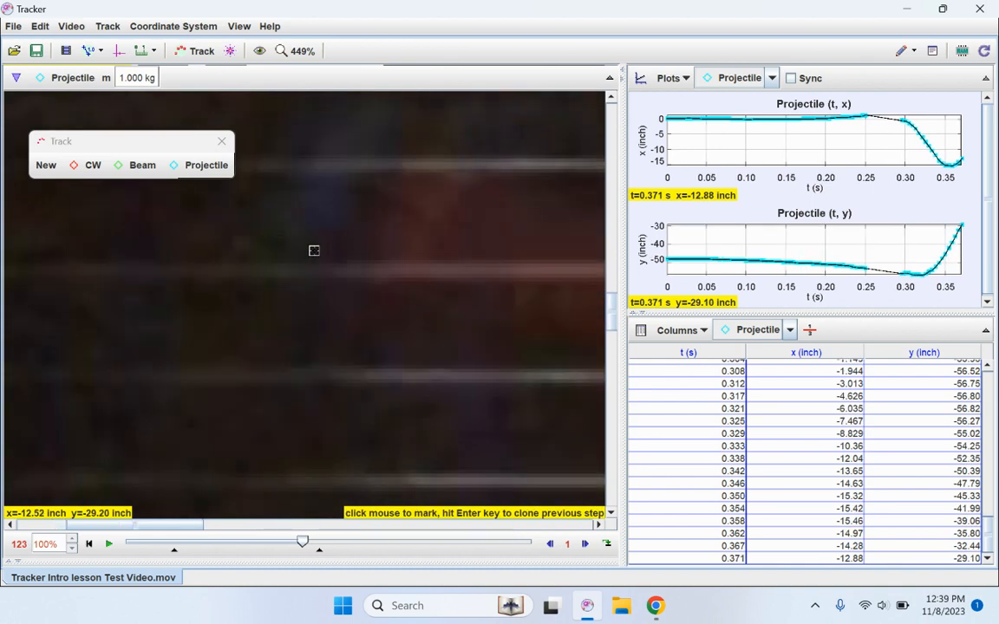
left_click_drag(457, 261, 348, 374)
left_click(245, 273, "shift")
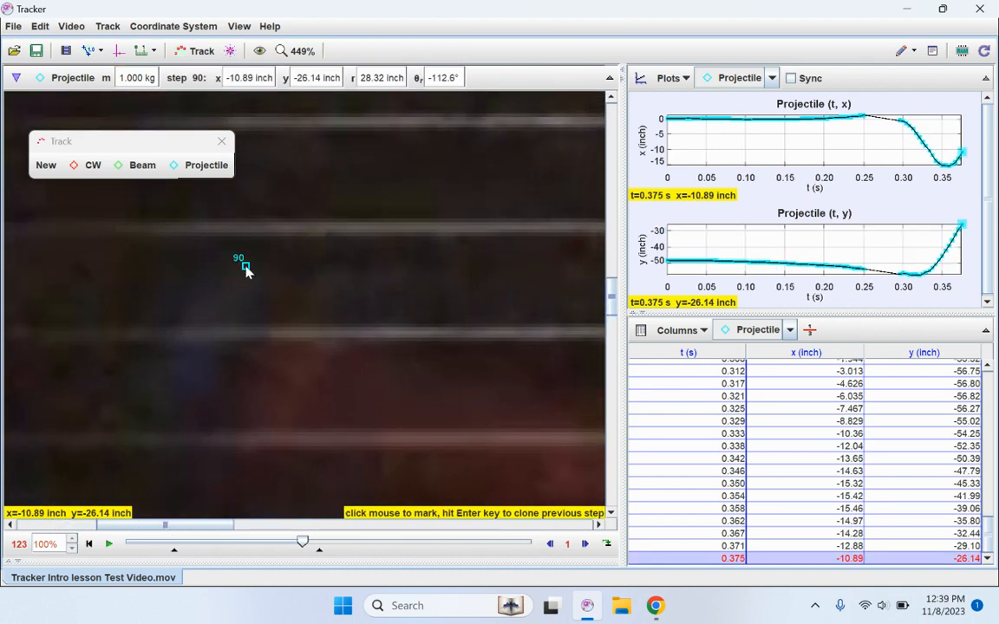
- Mark the Projectile track on the faint blur moving up and to the right in frames 124 through 126
left_click_drag(456, 211, 392, 319)
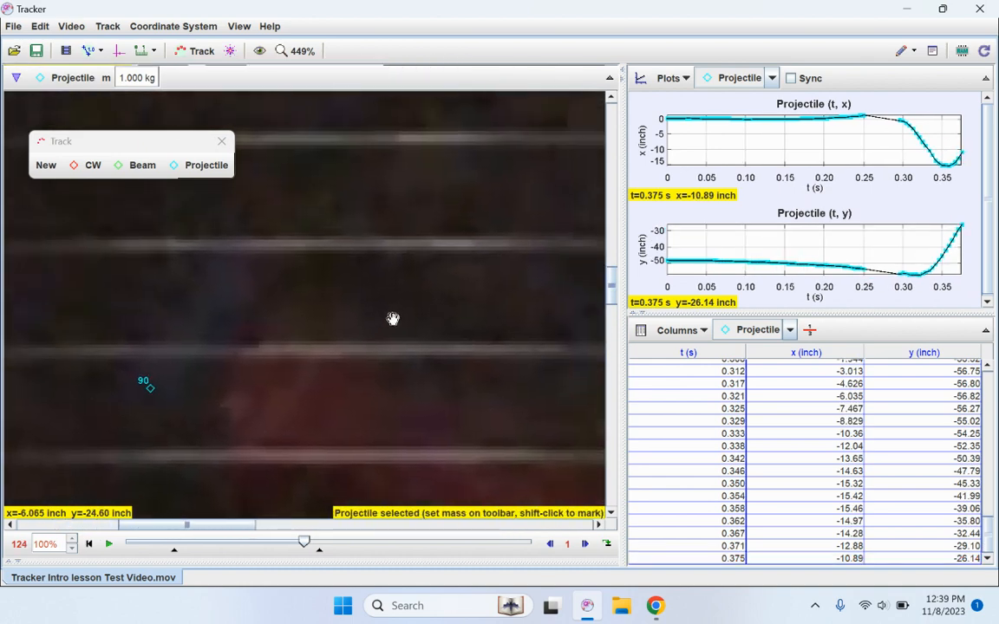
left_click(228, 271, "shift")
left_click_drag(462, 234, 374, 340)
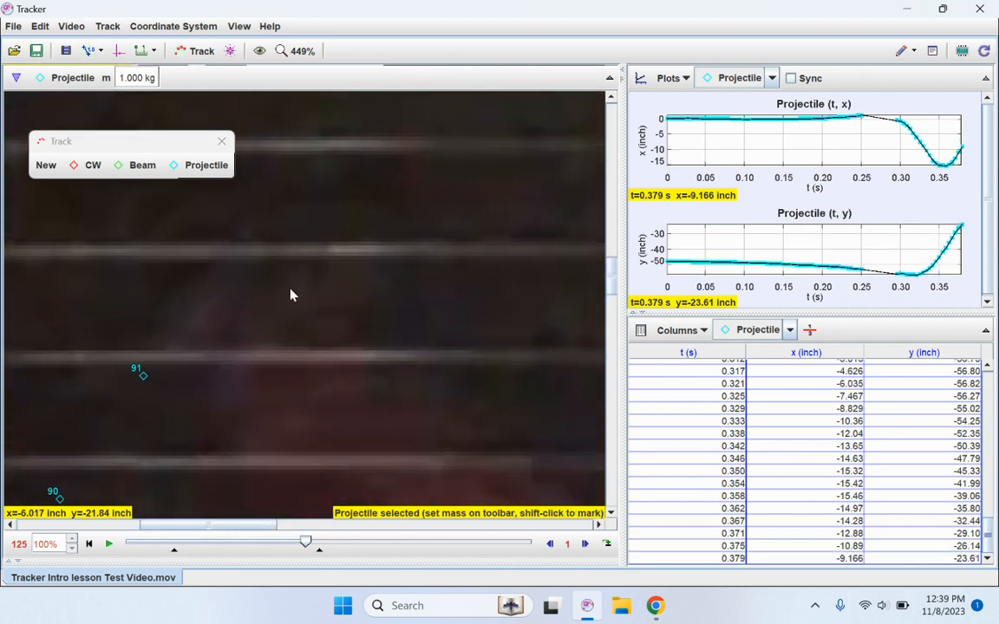
left_click(243, 271, "shift")
left_click_drag(381, 252, 328, 315)
left_click(293, 260, "shift")
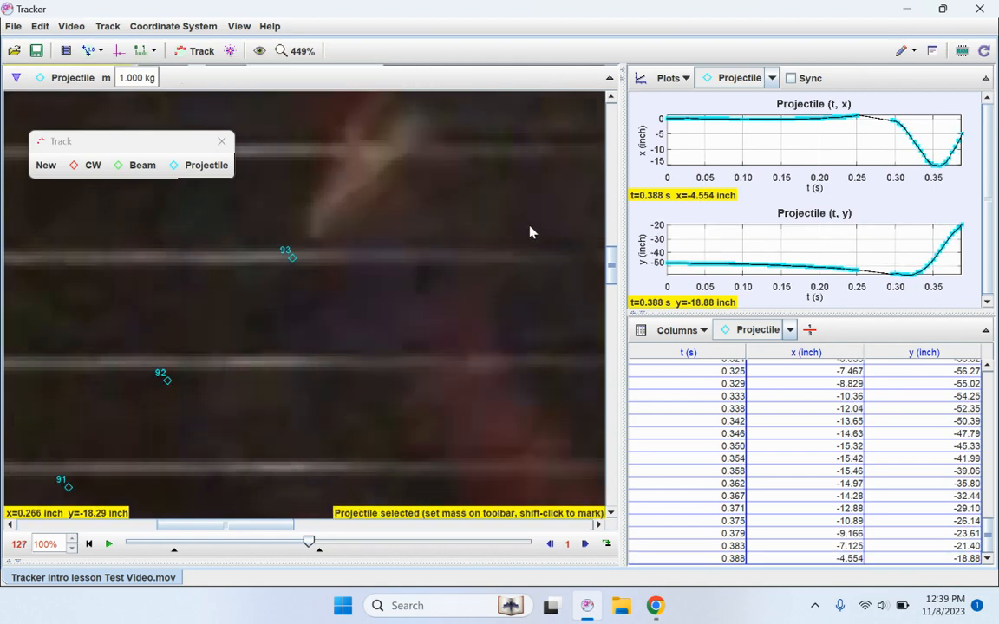
- Mark the Projectile track at the upper tip of the pale streak in frames 127 and 128
left_click_drag(528, 230, 469, 357)
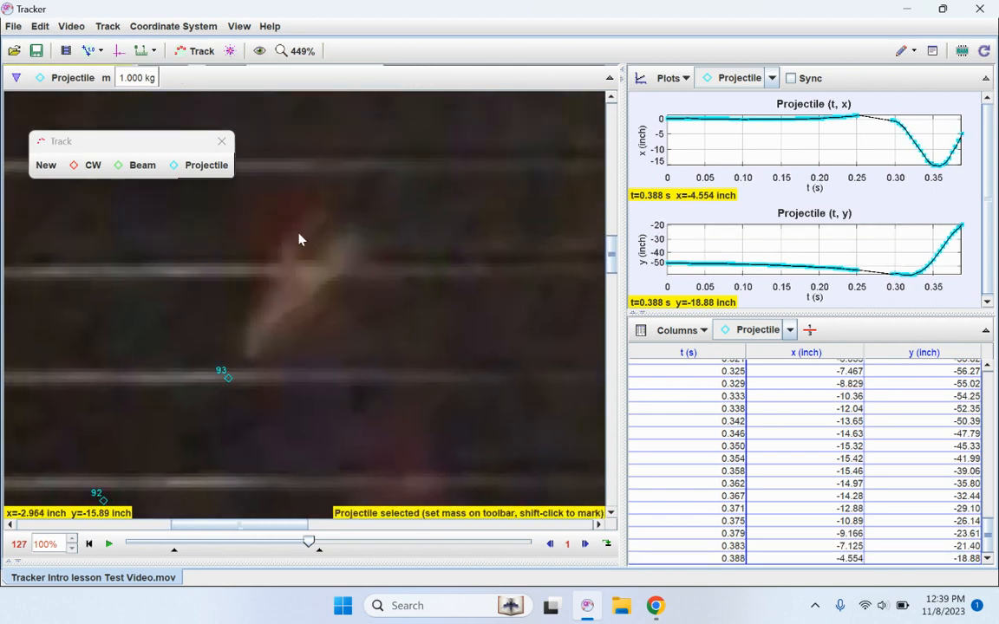
left_click(341, 238, "shift")
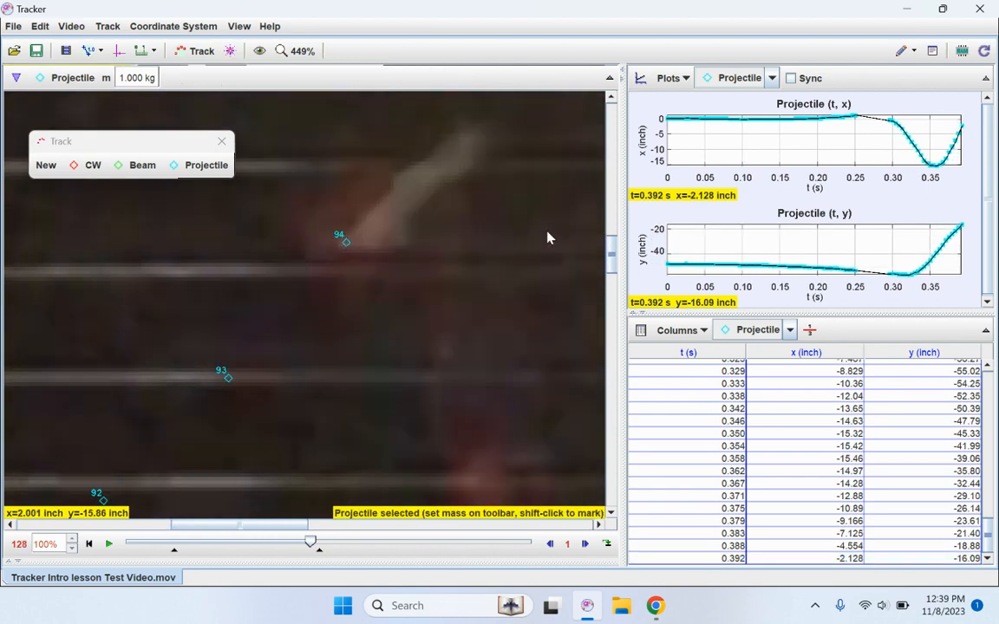
left_click_drag(549, 237, 451, 348)
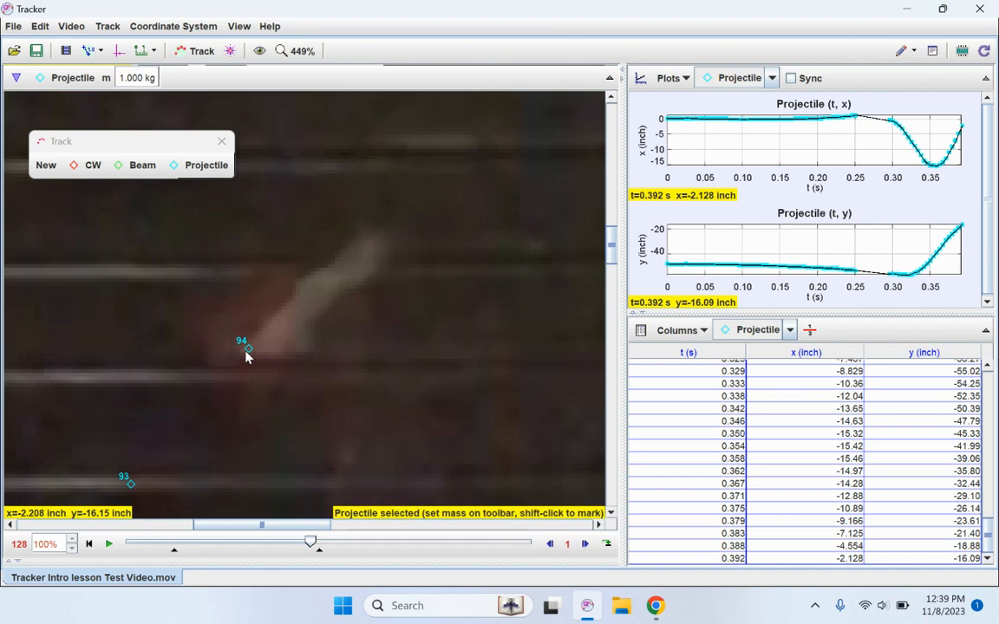
left_click(372, 237, "shift")
left_click_drag(470, 173, 339, 284)
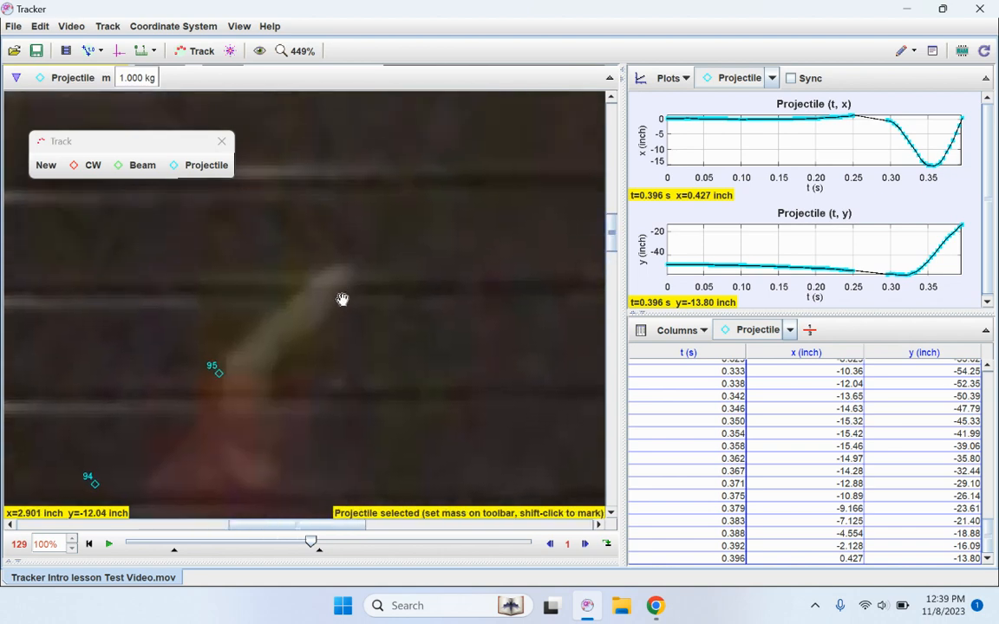
- Mark the Projectile track at the upper tip of the pale streak in frames 129 through 131
left_click(341, 274, "shift")
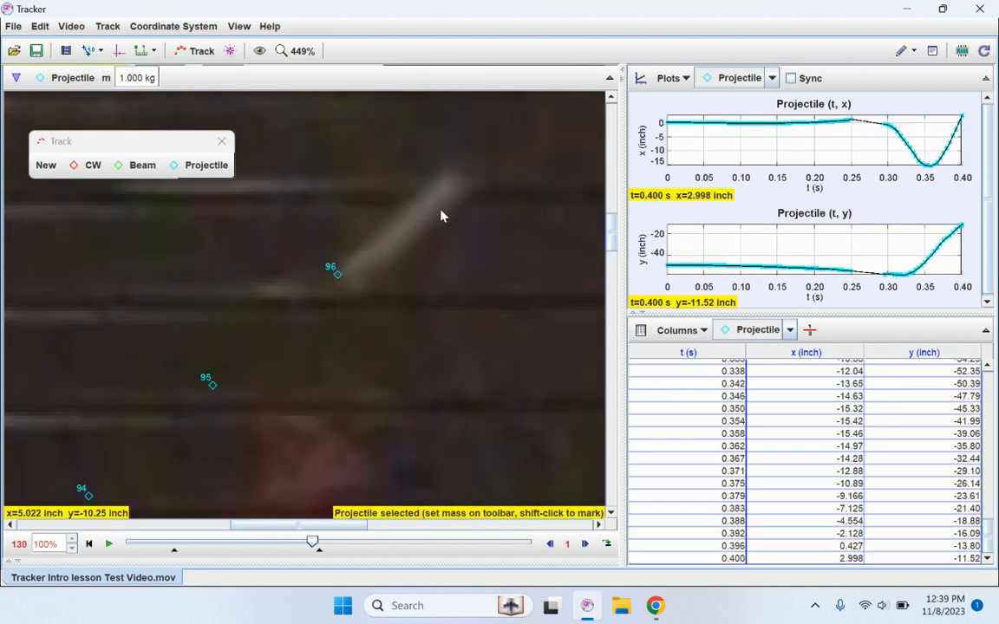
left_click(460, 179, "shift")
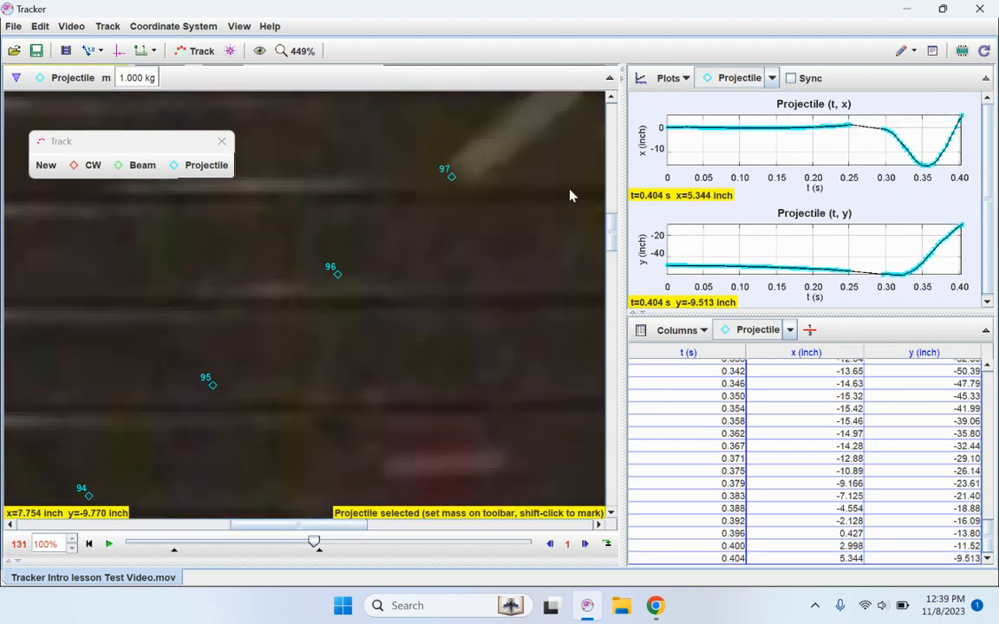
left_click_drag(571, 194, 337, 379)
left_click(352, 261, "shift")
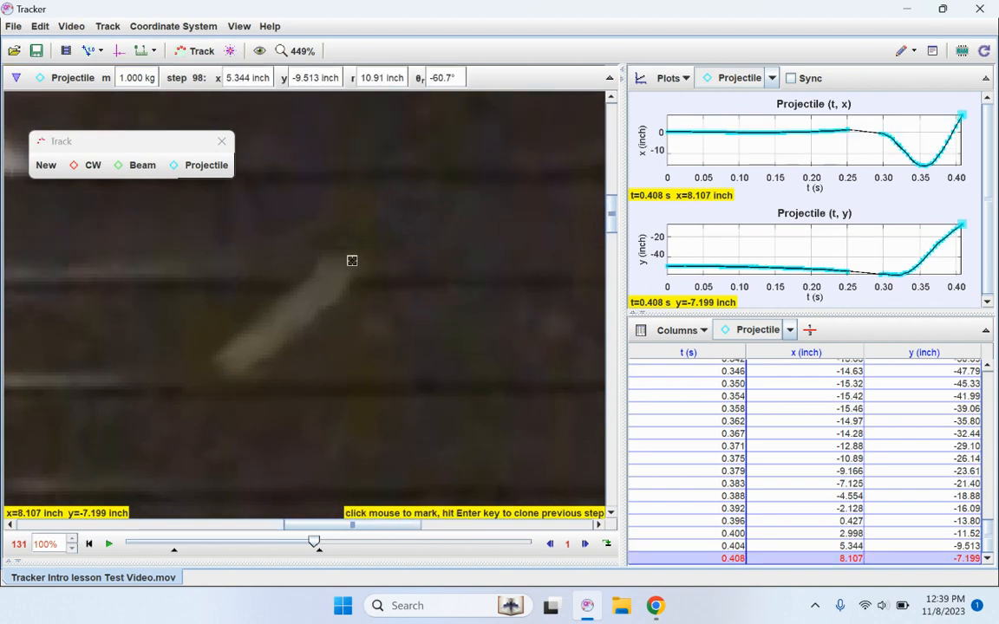
- Continue marking the Projectile track at the streak's upper tip in frames 132 through 134, the last frames of the clip
left_click(463, 157, "shift")
left_click_drag(541, 206, 350, 364)
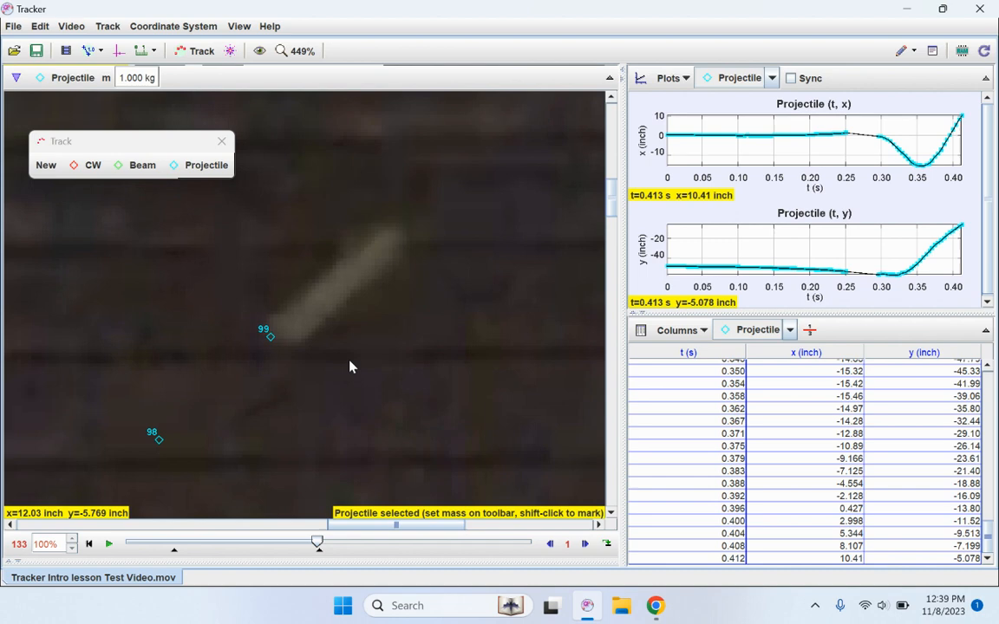
left_click(394, 233, "shift")
left_click_drag(395, 232, 388, 348)
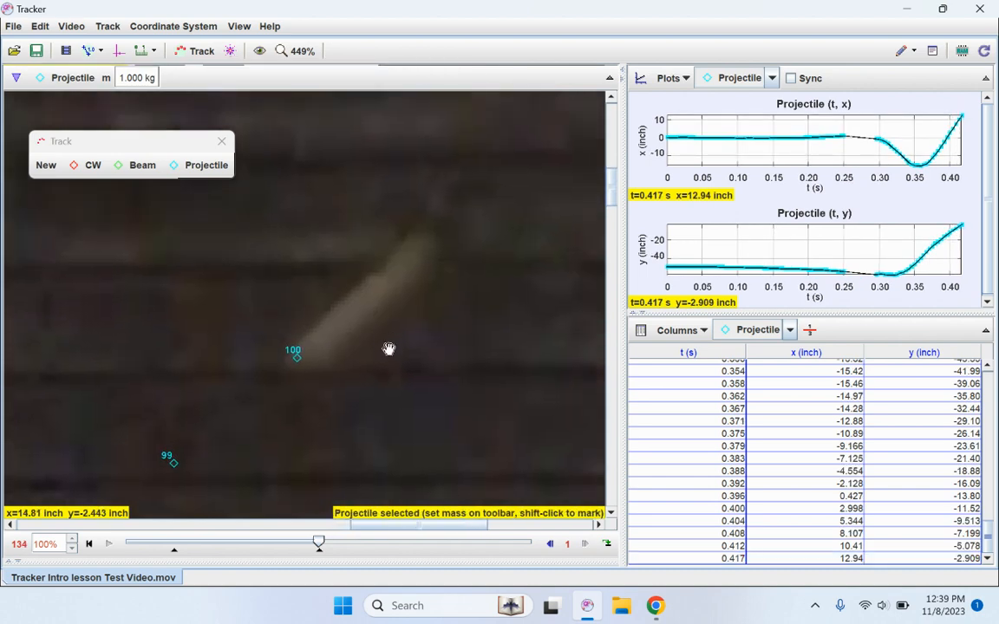
left_click(405, 265, "shift")
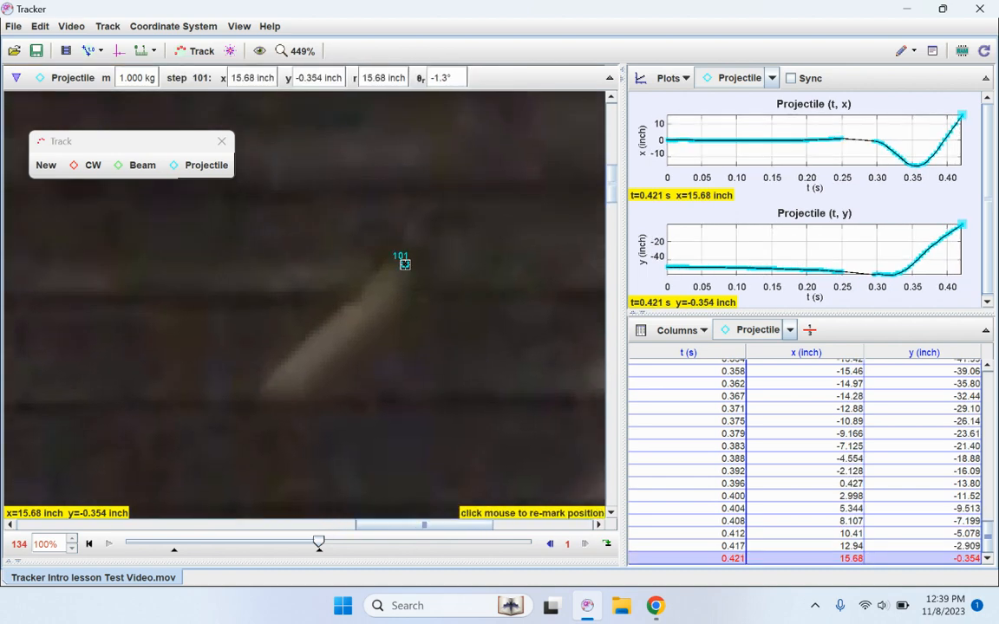
- Bring the whole video into view, close the Track control and play the tracked clip from the start
scroll(453, 352, "down", 8)
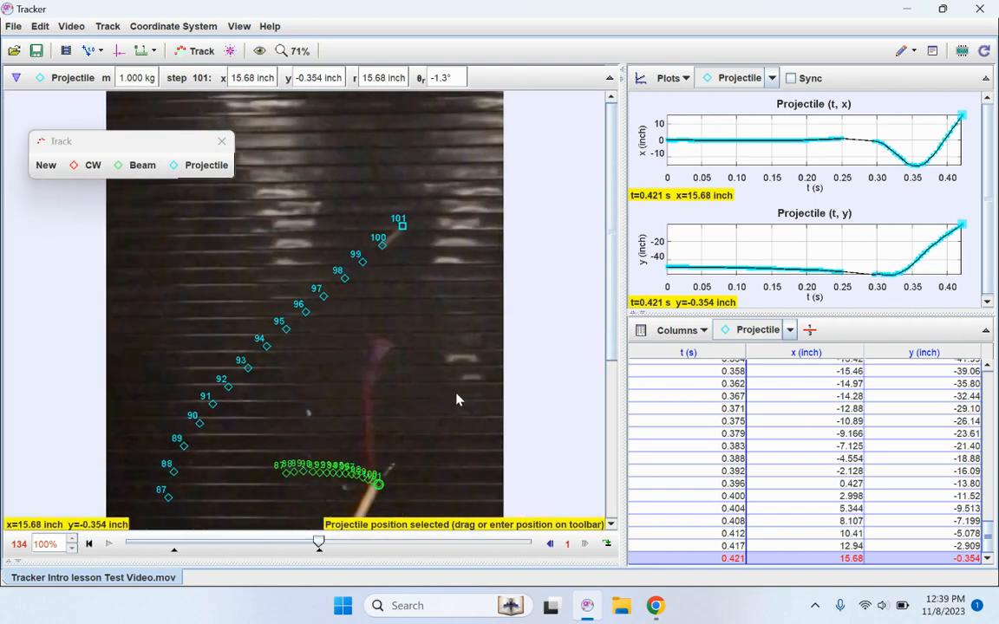
scroll(388, 403, "down", 2)
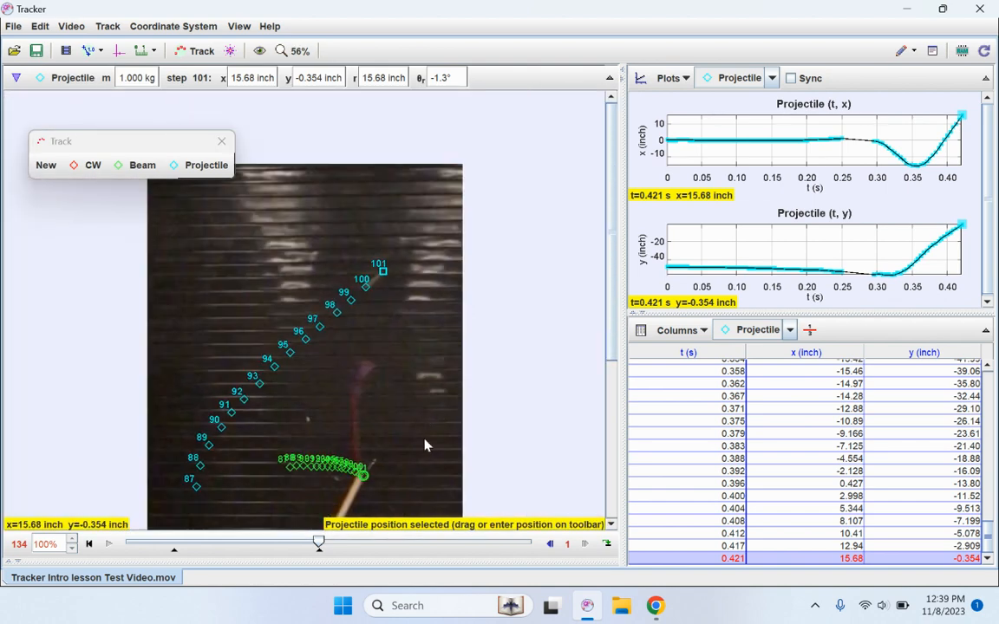
left_click_drag(424, 440, 450, 346)
left_click(222, 140)
scroll(530, 363, "down", 3)
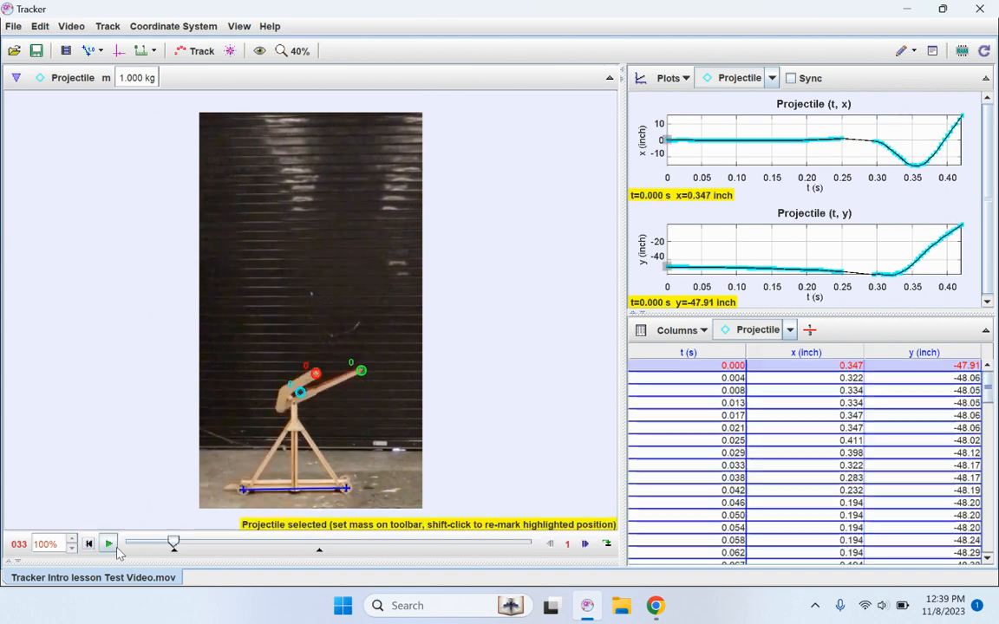
left_click(108, 544)
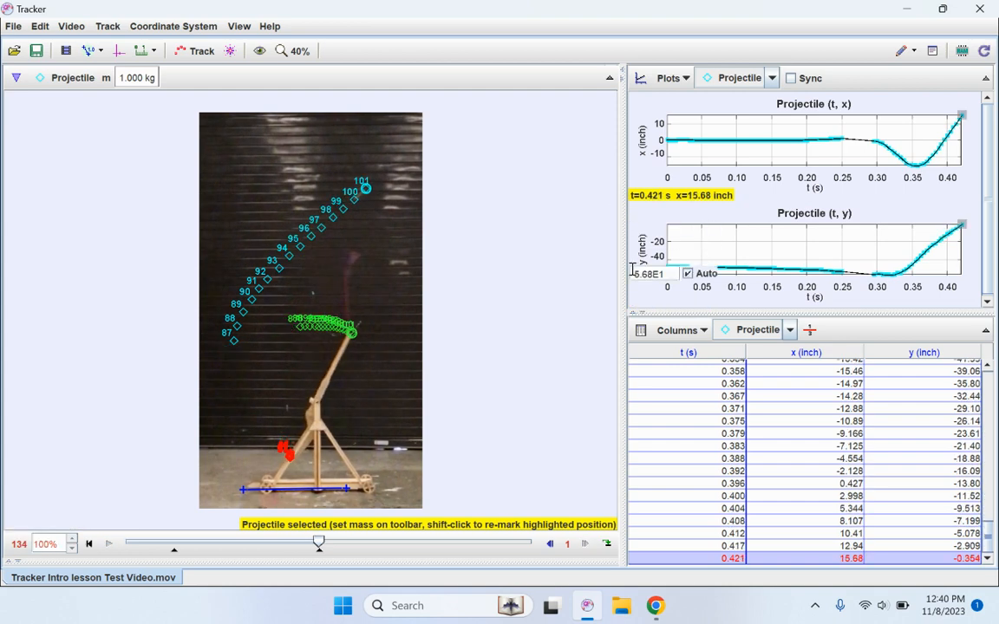
- Widen the plot area, rewind the clip and show a single Projectile plot of velocity magnitude (v) against time
left_click_drag(625, 264, 419, 304)
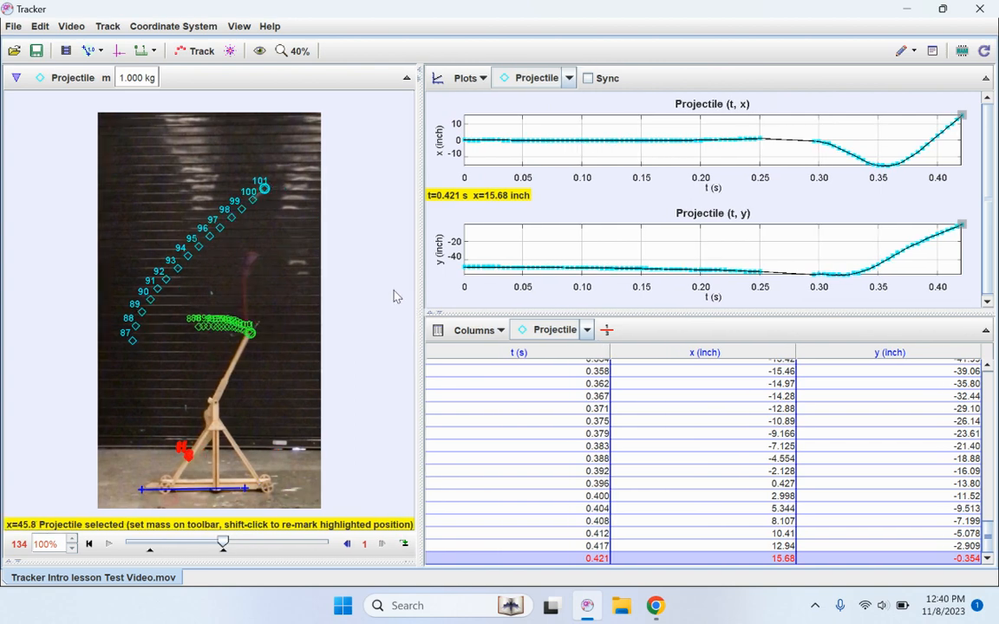
left_click(90, 545)
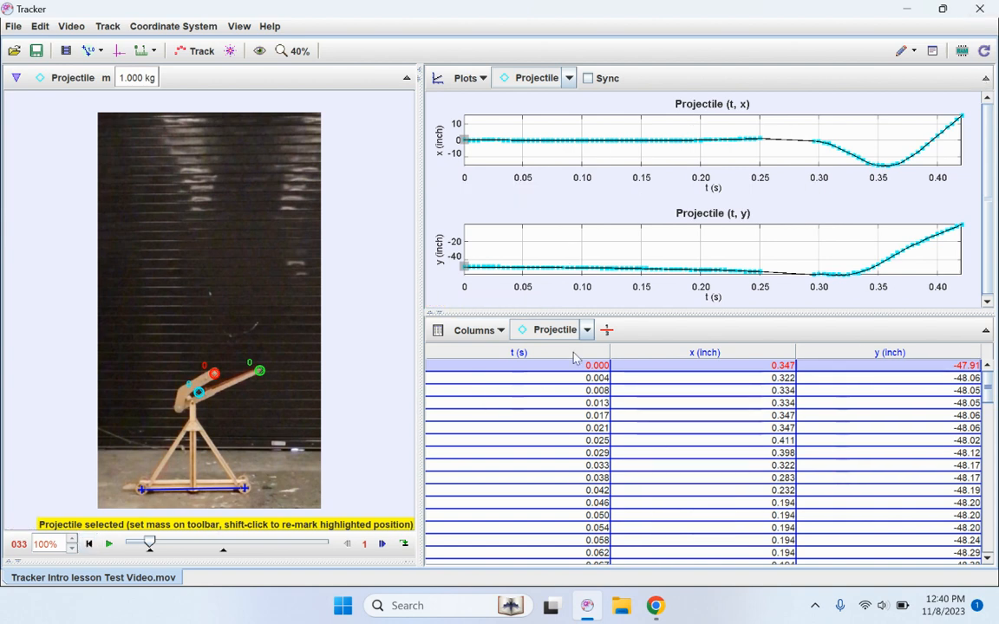
left_click(472, 79)
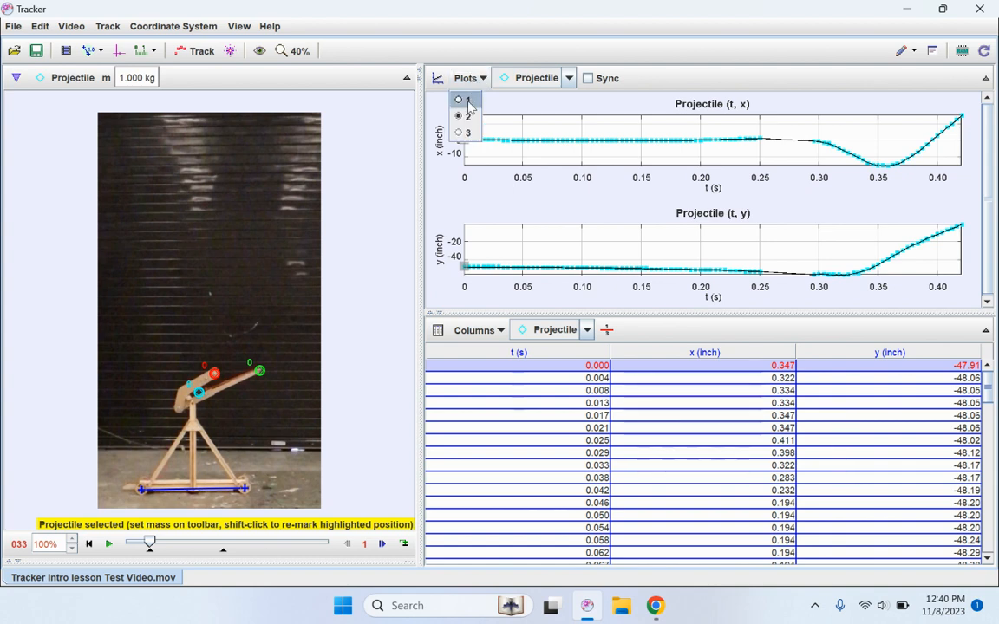
left_click(467, 100)
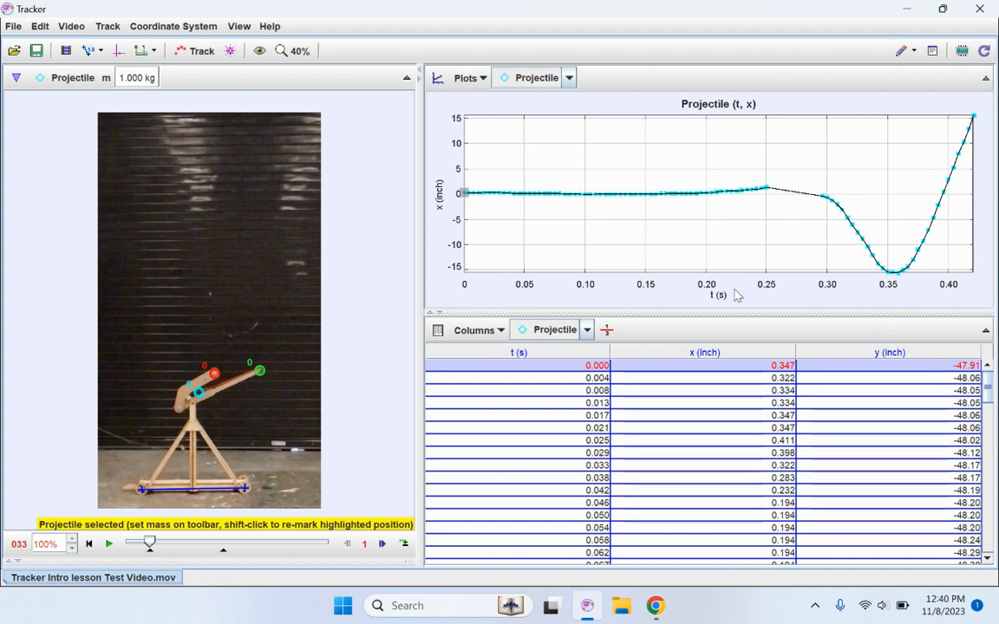
left_click(442, 199)
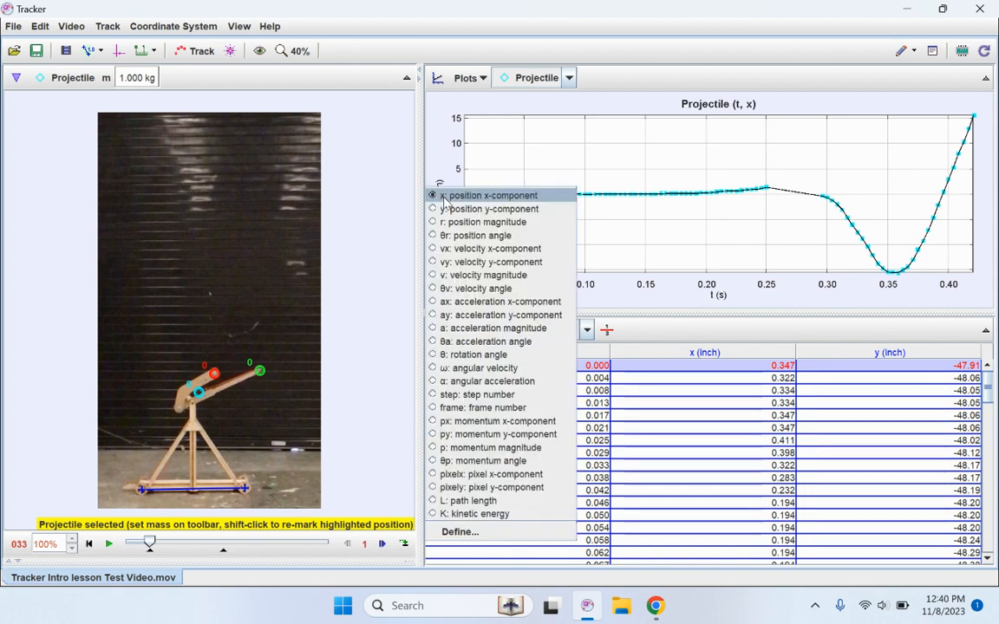
left_click(527, 276)
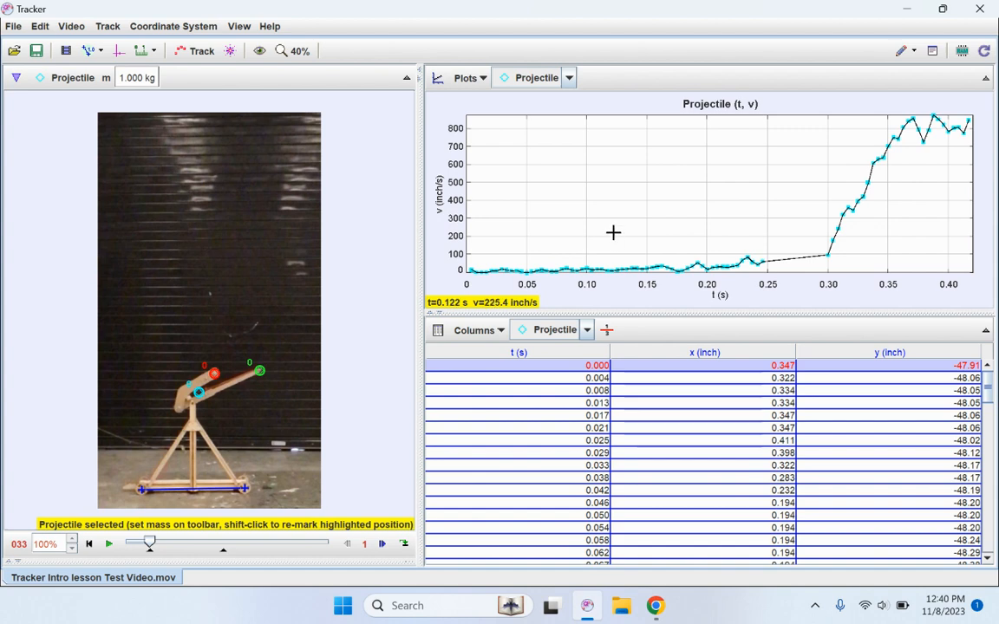
- Compare the Projectile velocity plot with both the CW and Beam tracks
left_click(568, 83)
left_click(569, 82)
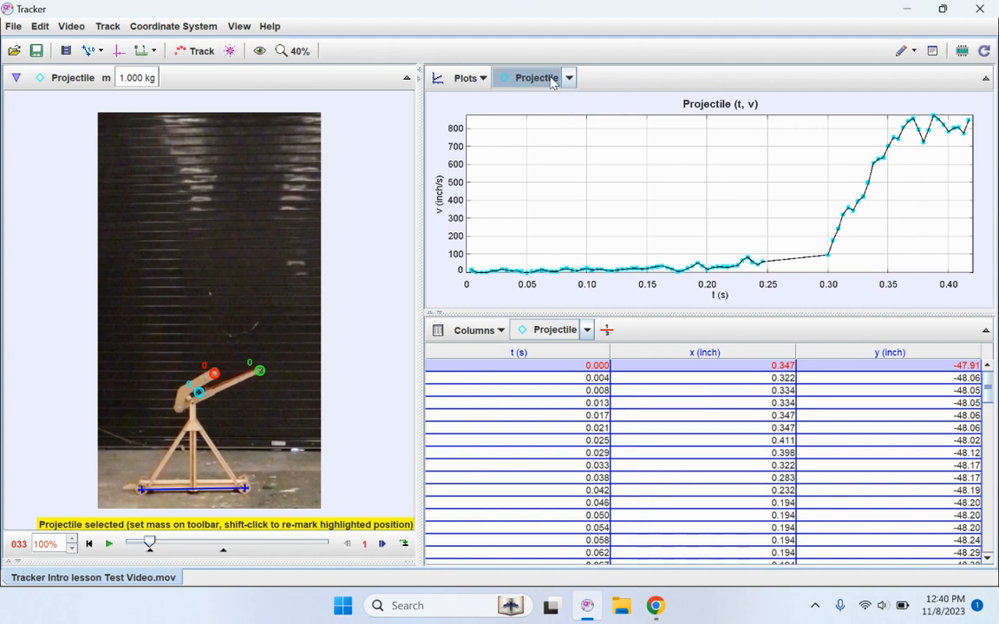
right_click(709, 200)
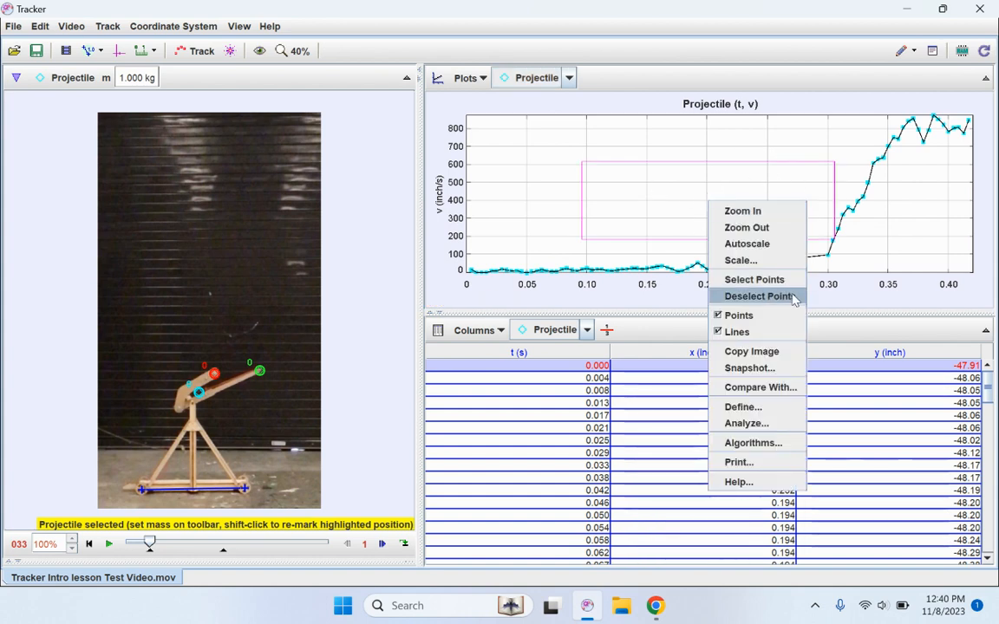
left_click(760, 388)
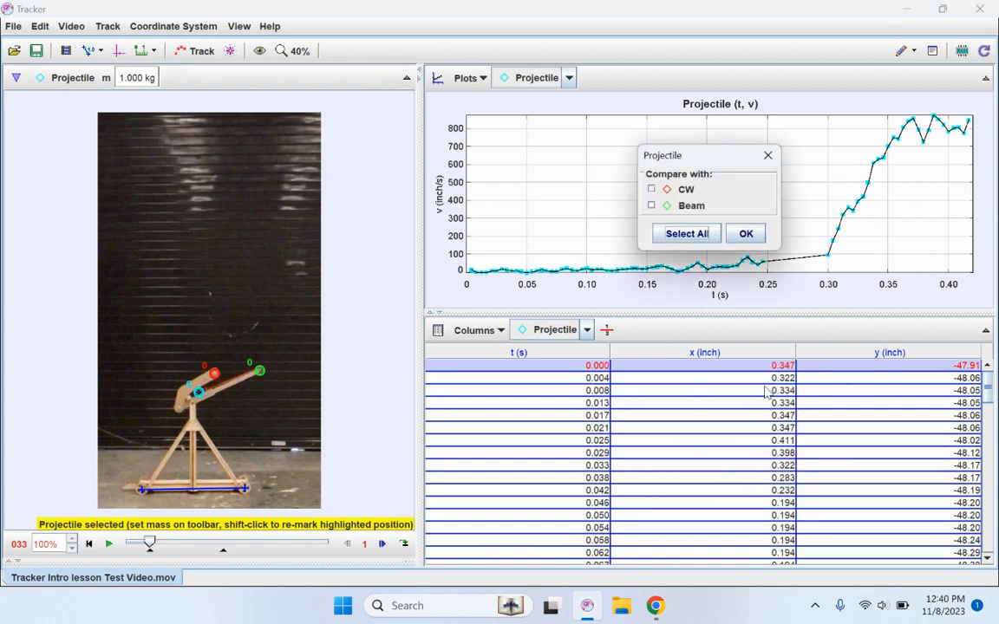
left_click(687, 234)
left_click(751, 236)
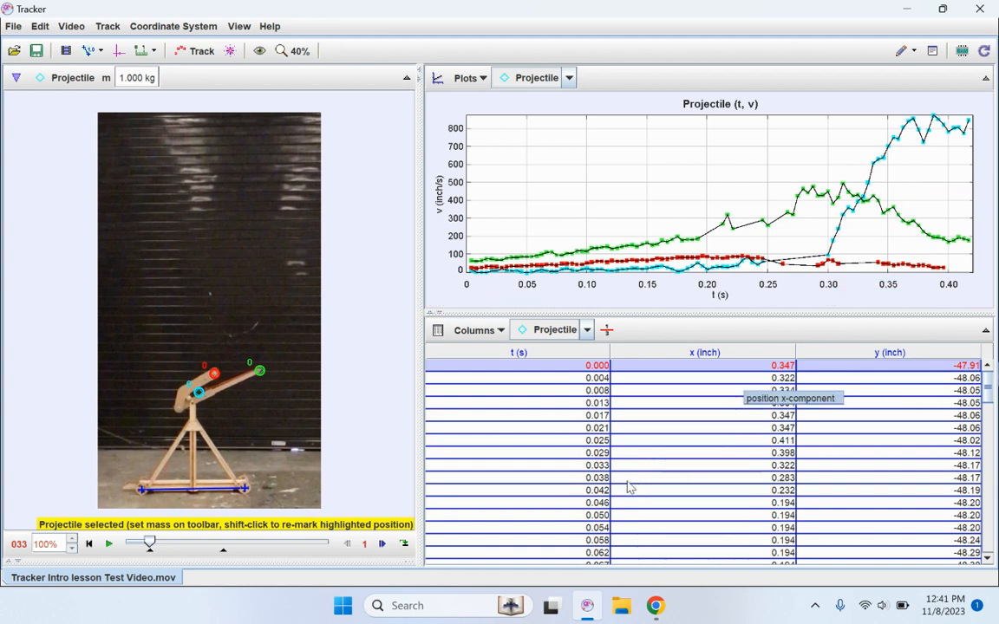
- Set the Projectile table's visible columns to show v instead of x and y
left_click(475, 332)
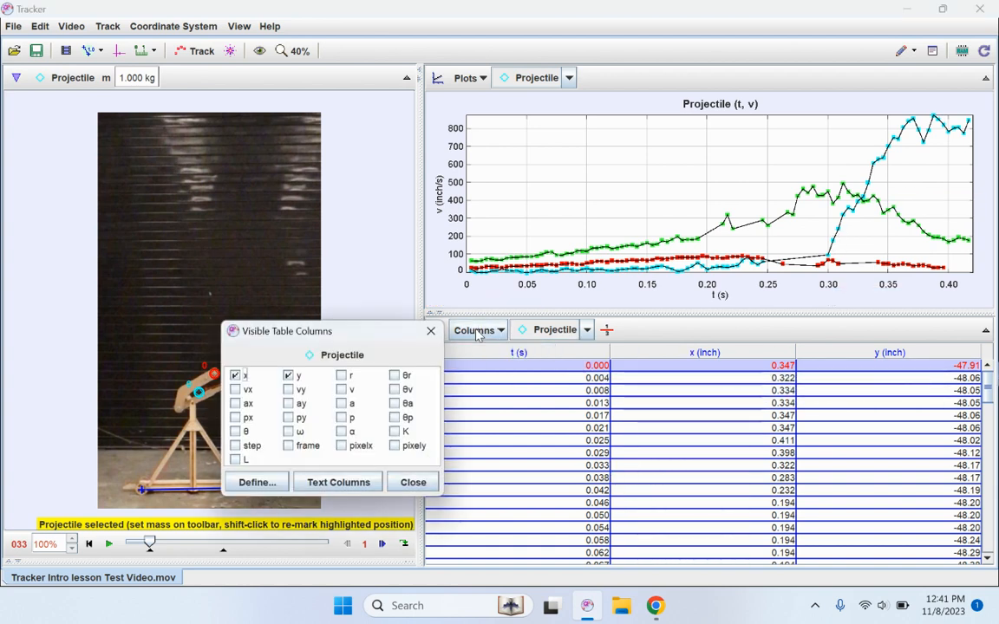
left_click(474, 332)
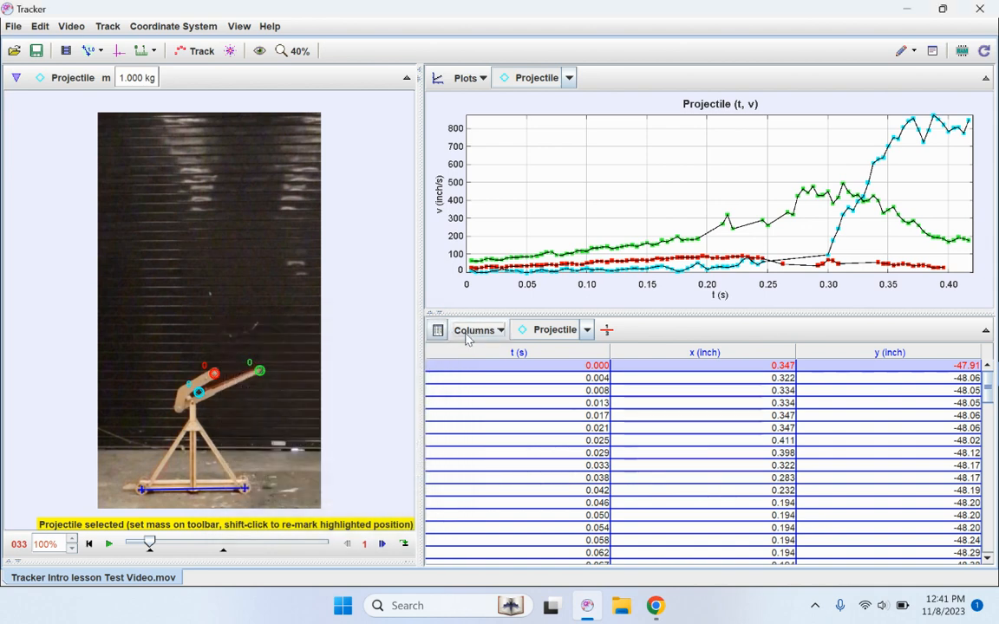
left_click(468, 335)
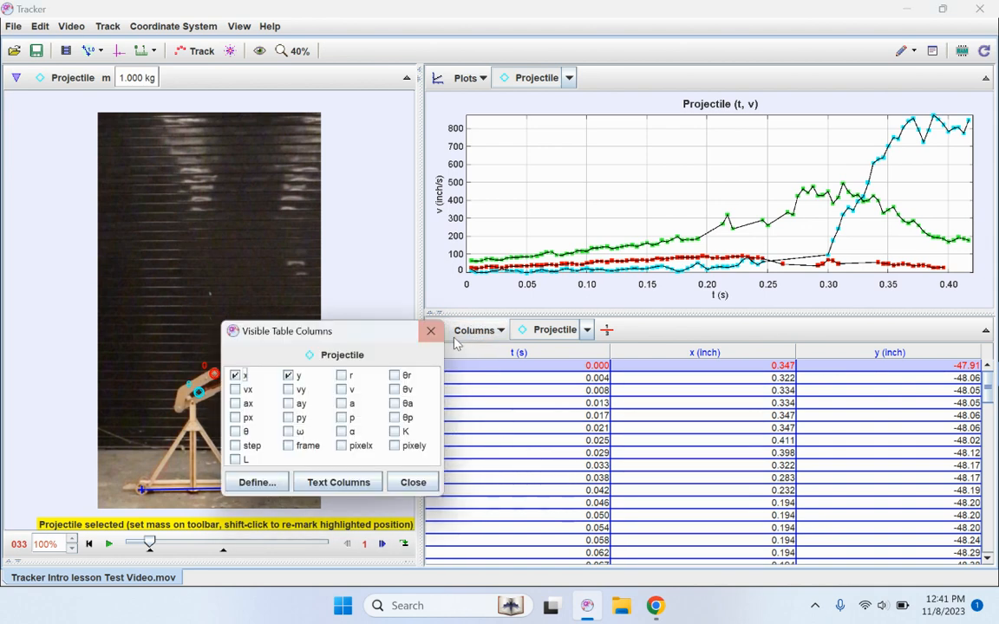
left_click_drag(296, 334, 420, 290)
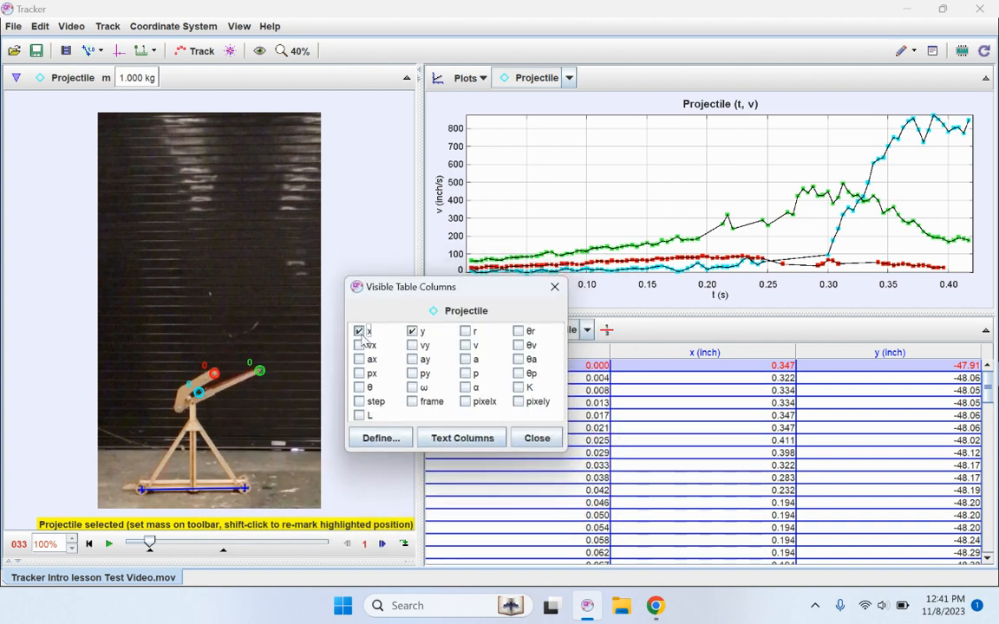
left_click(359, 331)
left_click(412, 331)
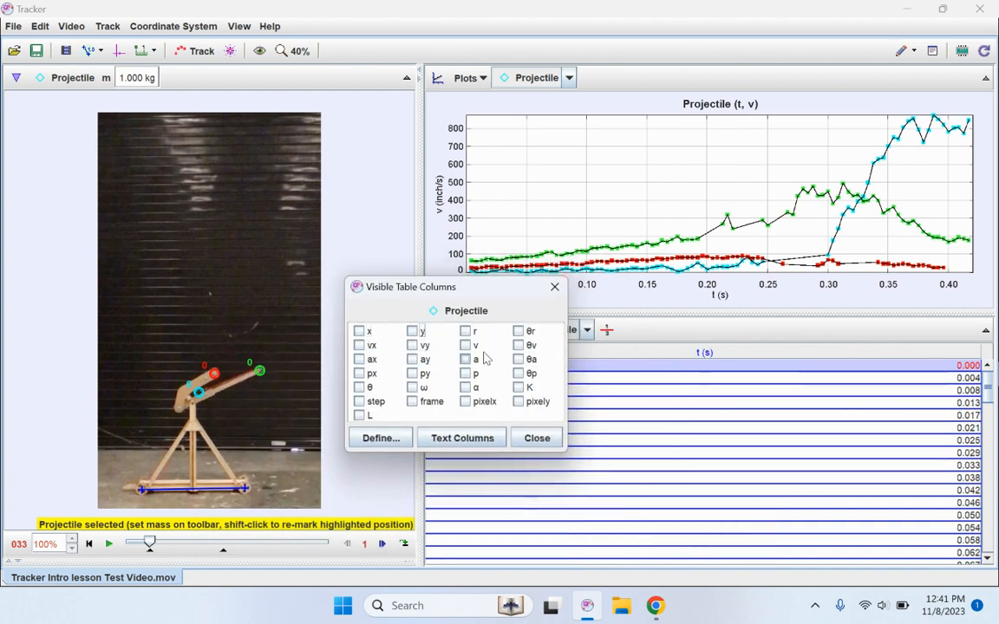
left_click(466, 346)
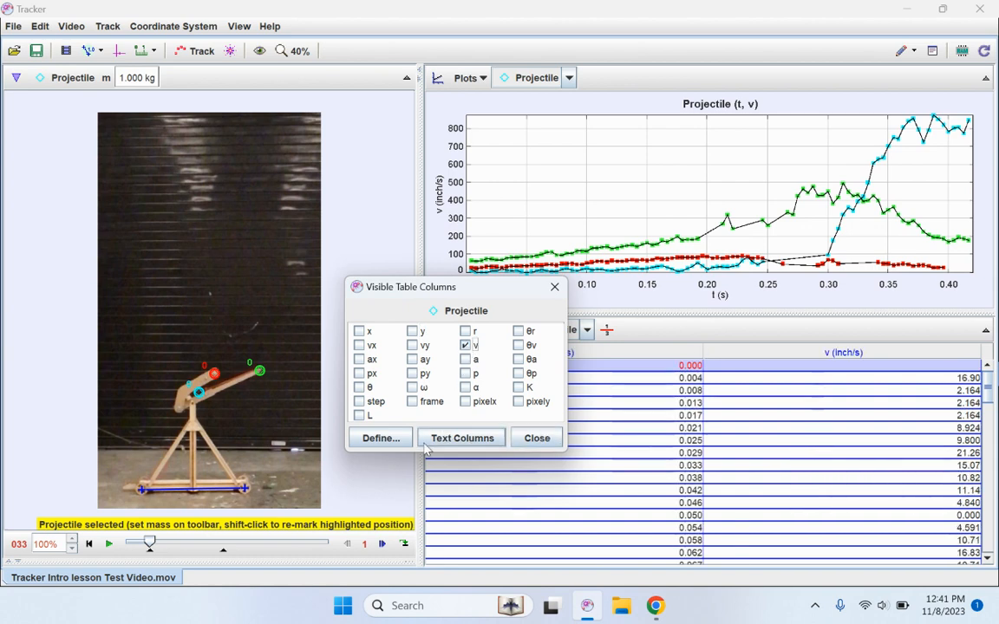
left_click(549, 440)
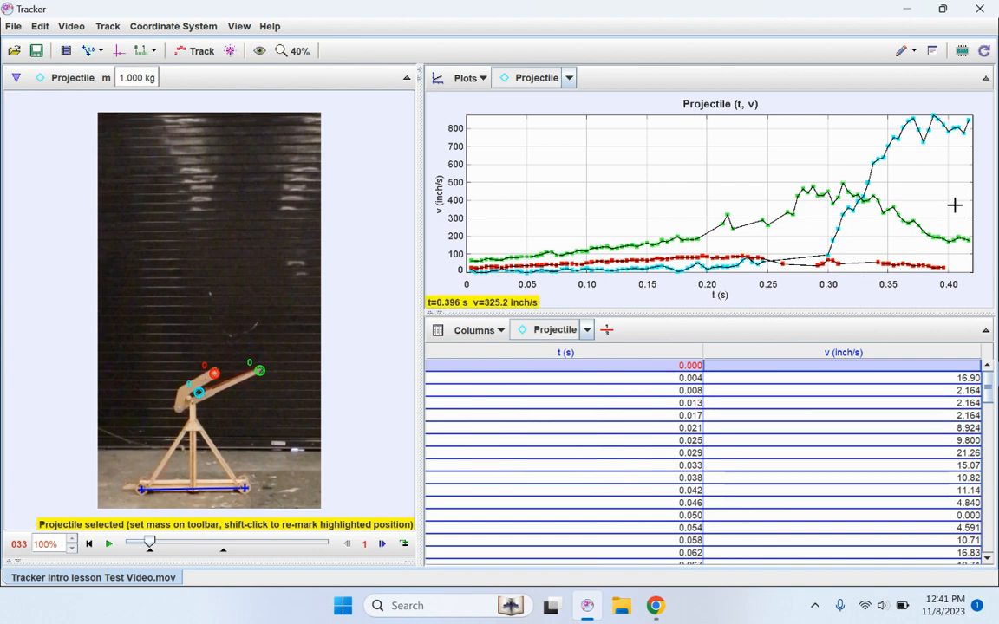
- Select the Projectile's peak velocity point on the plot and enlarge the plot area over the table
left_click(925, 149)
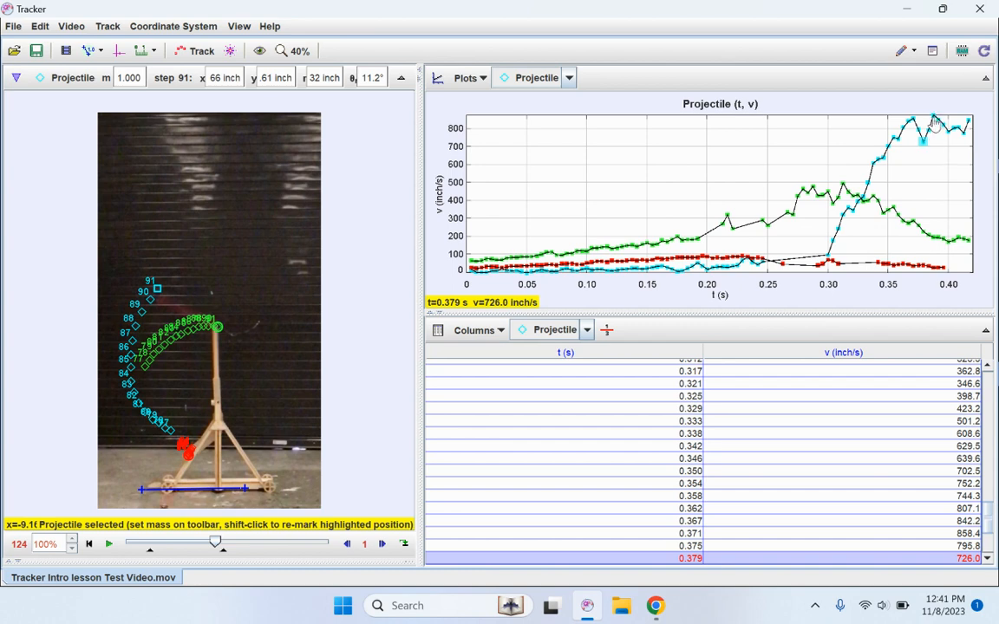
left_click(933, 118)
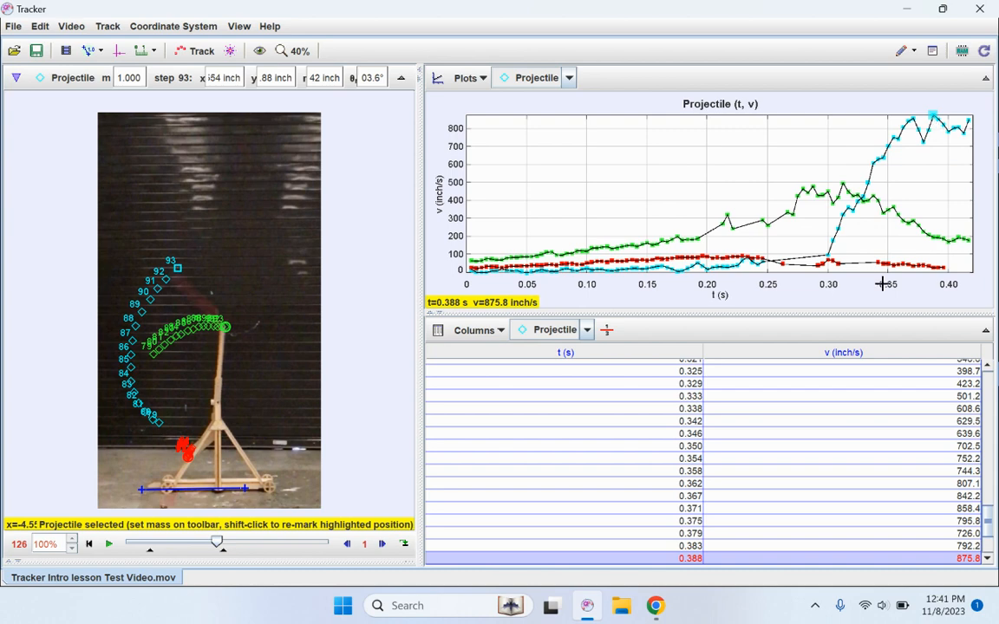
scroll(861, 495, "down", 2)
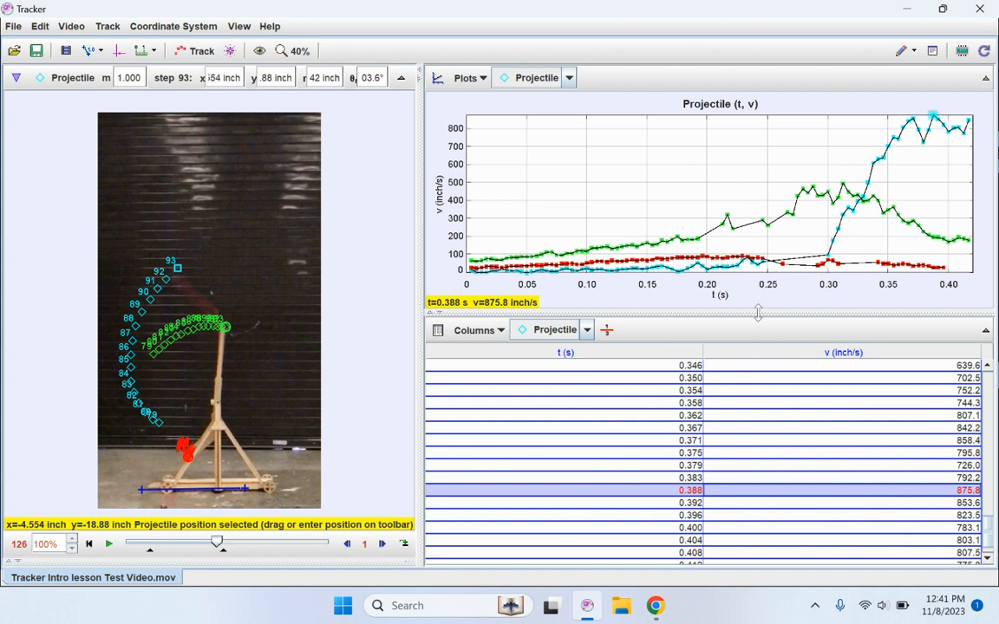
left_click_drag(767, 311, 767, 392)
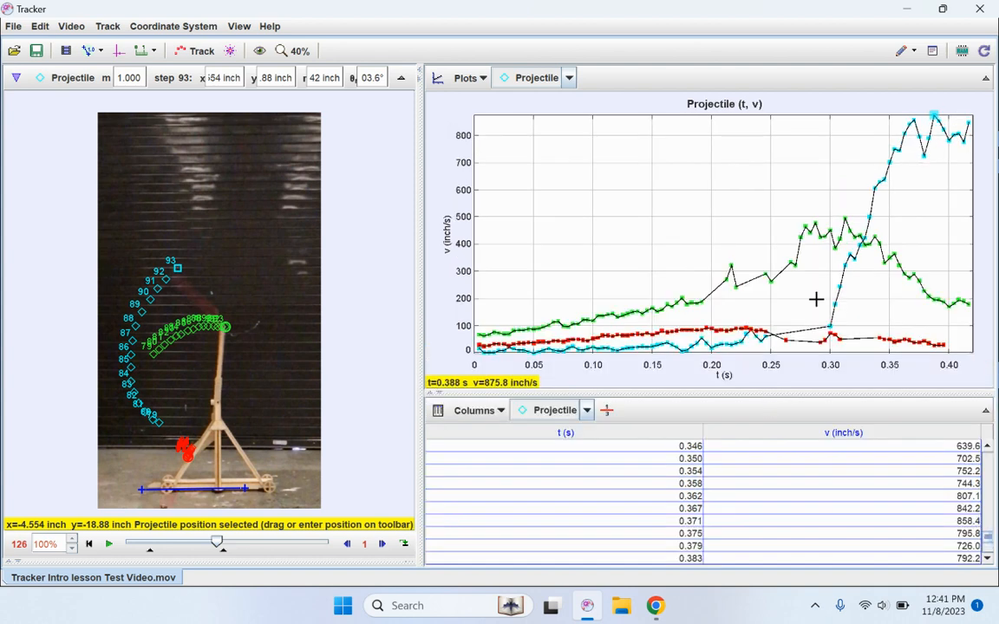
left_click(935, 121)
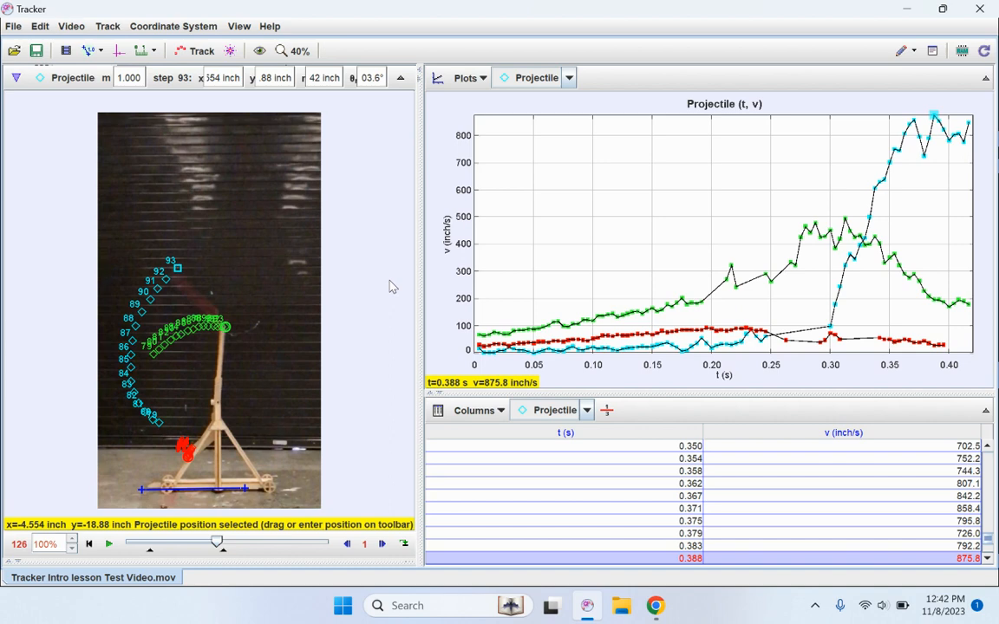
- Capture a full-screen snip of the tracked video, velocity plot and table, and open it in Snipping Tool
key("shift")
key("super+shift+s")
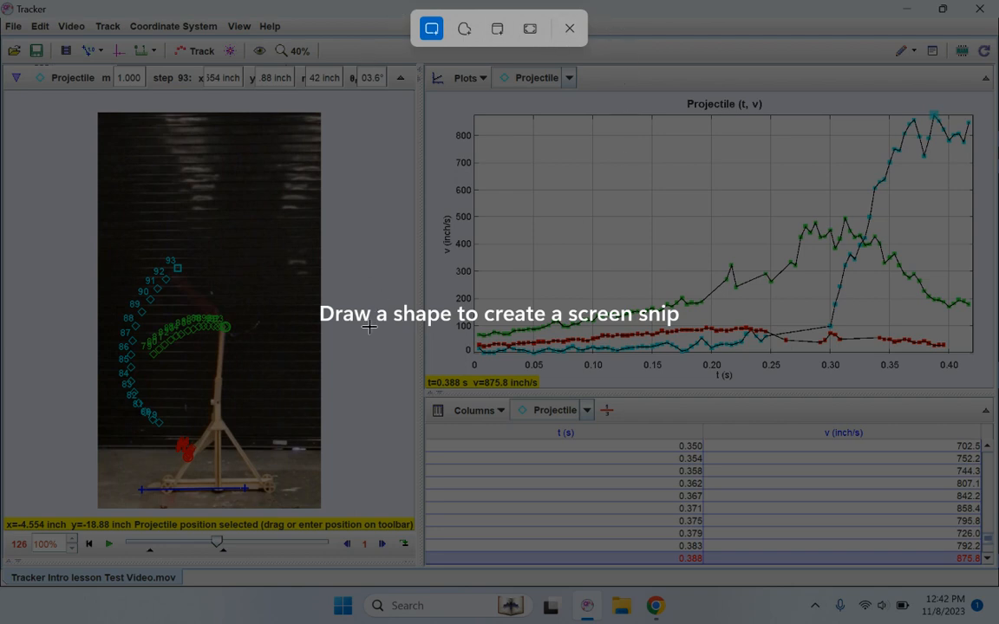
left_click(529, 31)
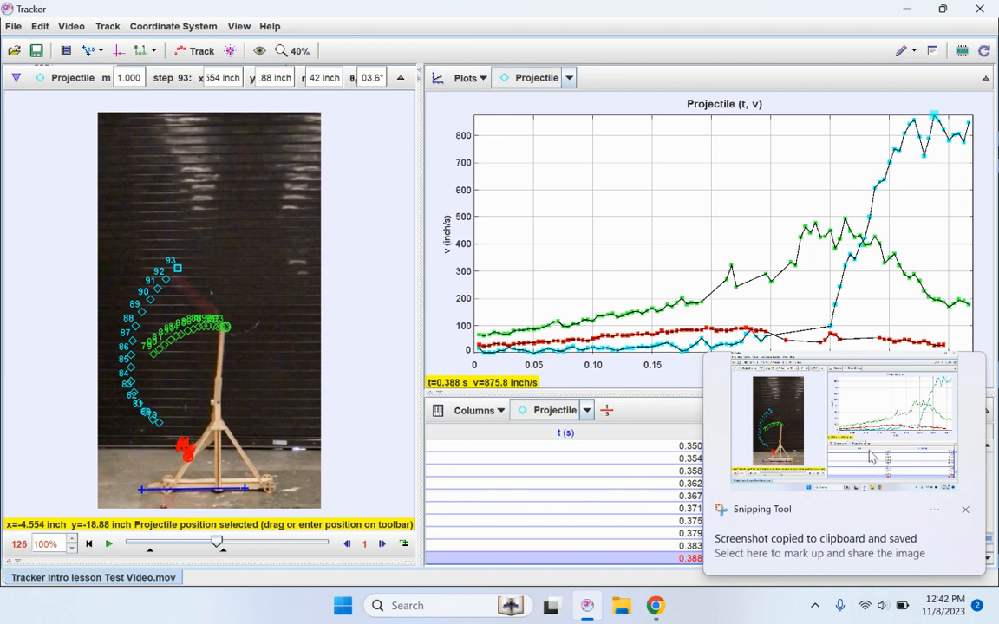
left_click(806, 438)
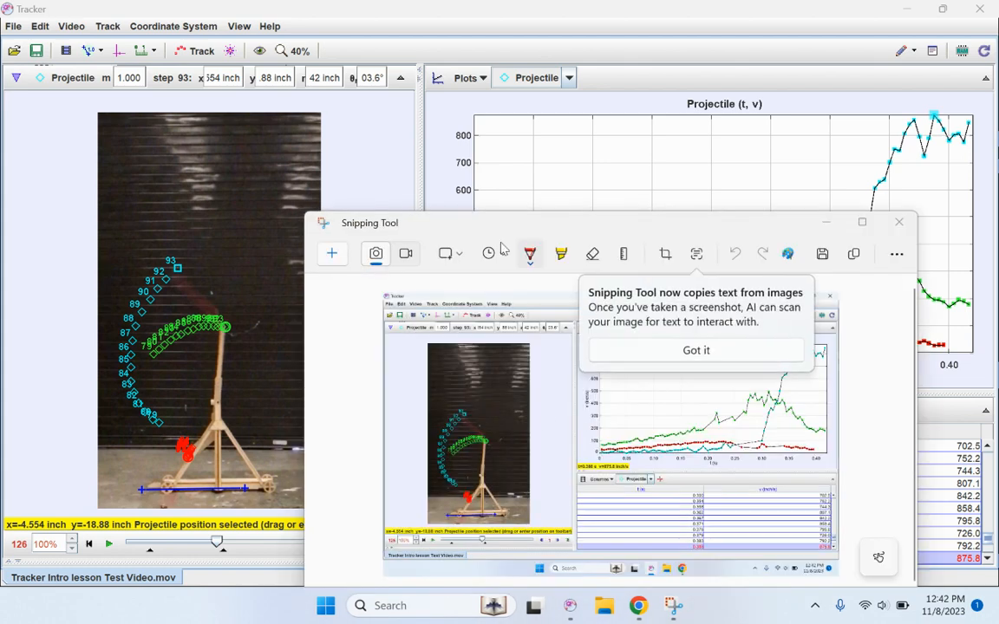
- Try saving the snip as a PNG in the Desktop folder, and cancel the save
left_click_drag(709, 228, 596, 91)
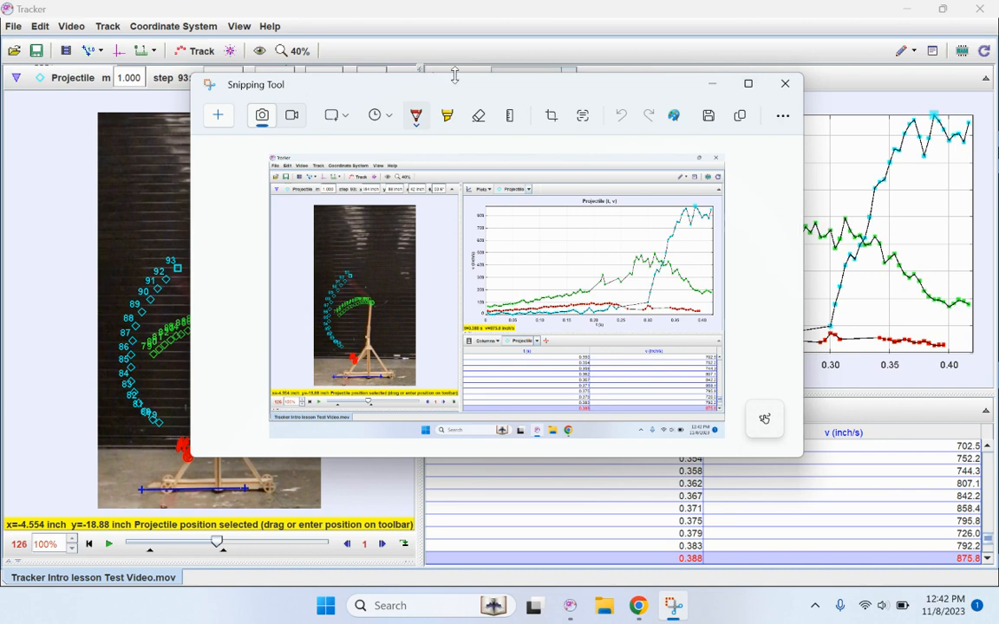
left_click_drag(425, 80, 464, 117)
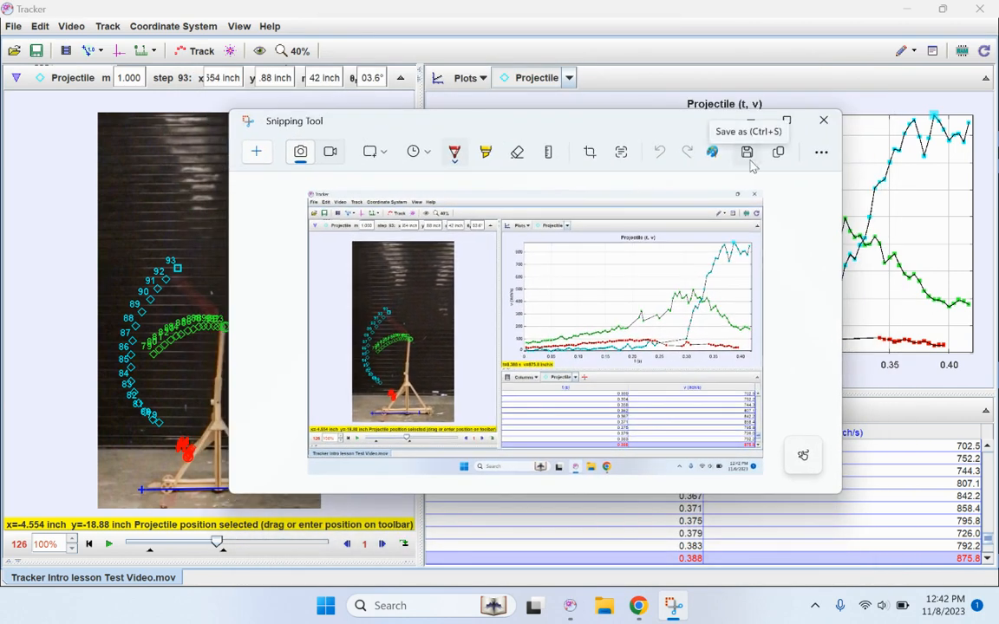
left_click(748, 153)
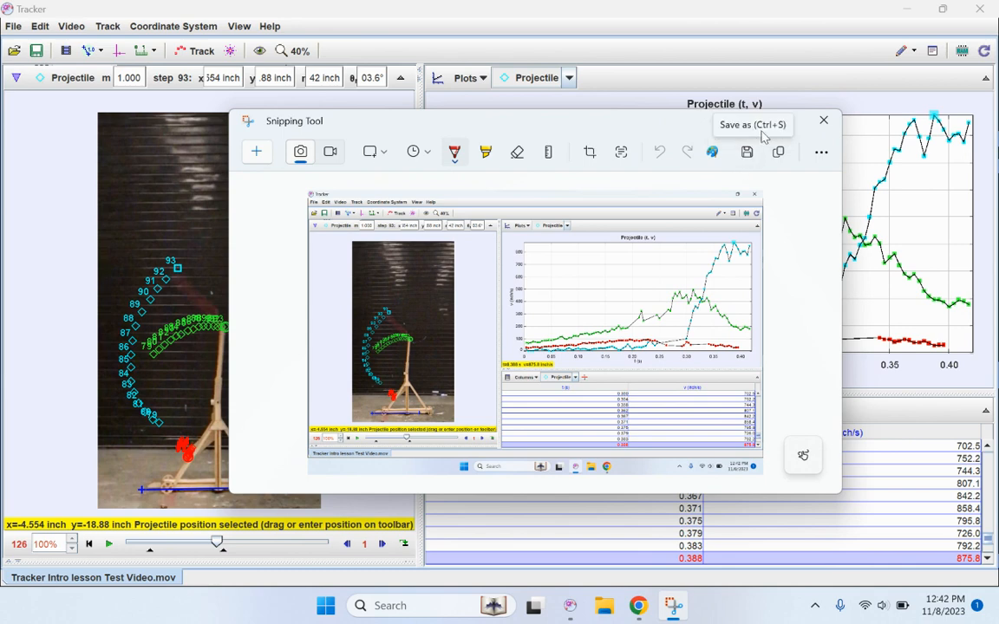
left_click(747, 153)
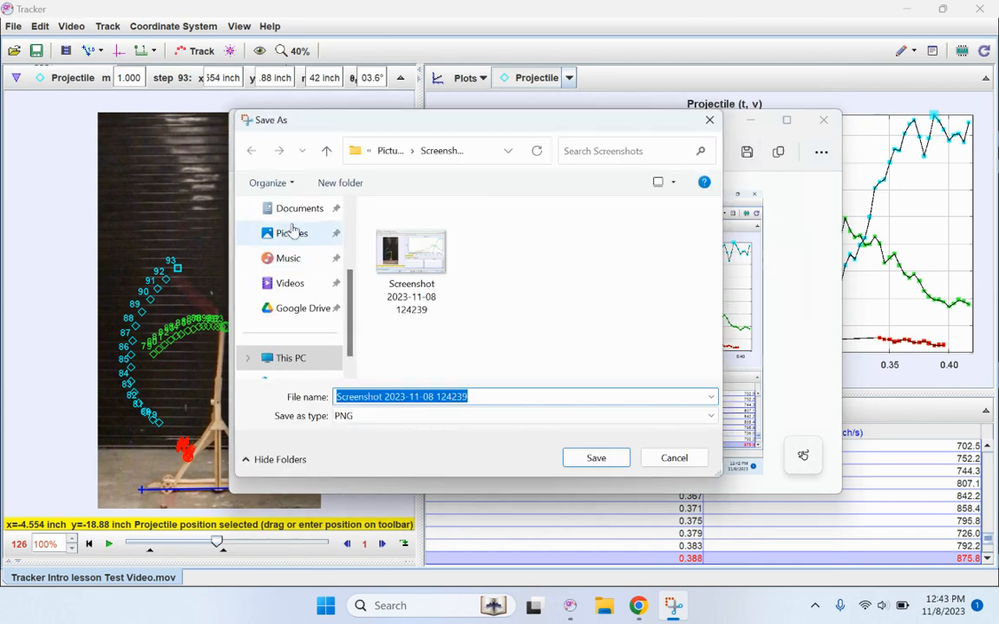
scroll(295, 234, "up", 3)
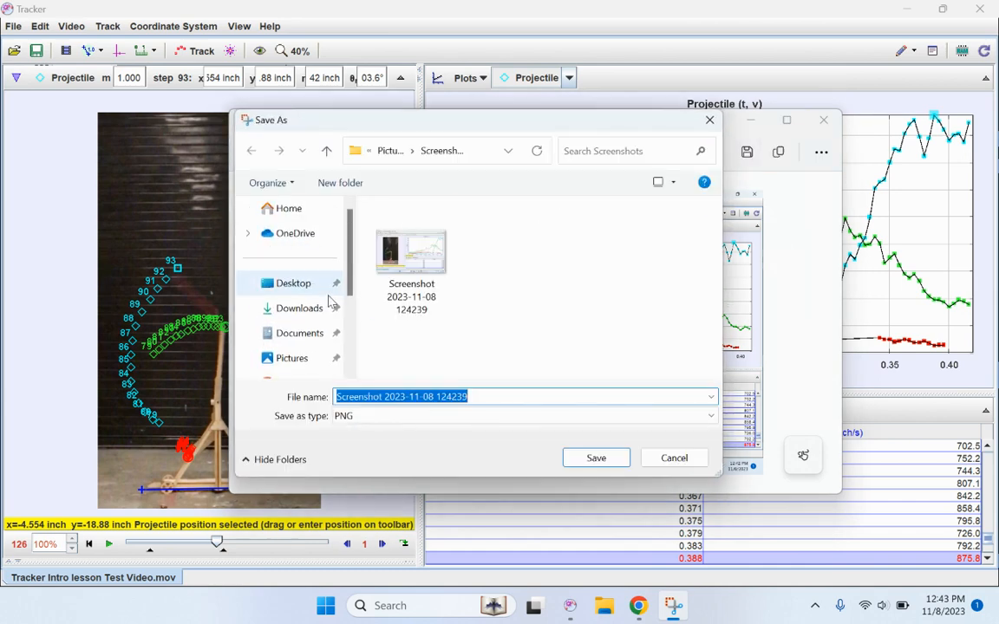
left_click(270, 285)
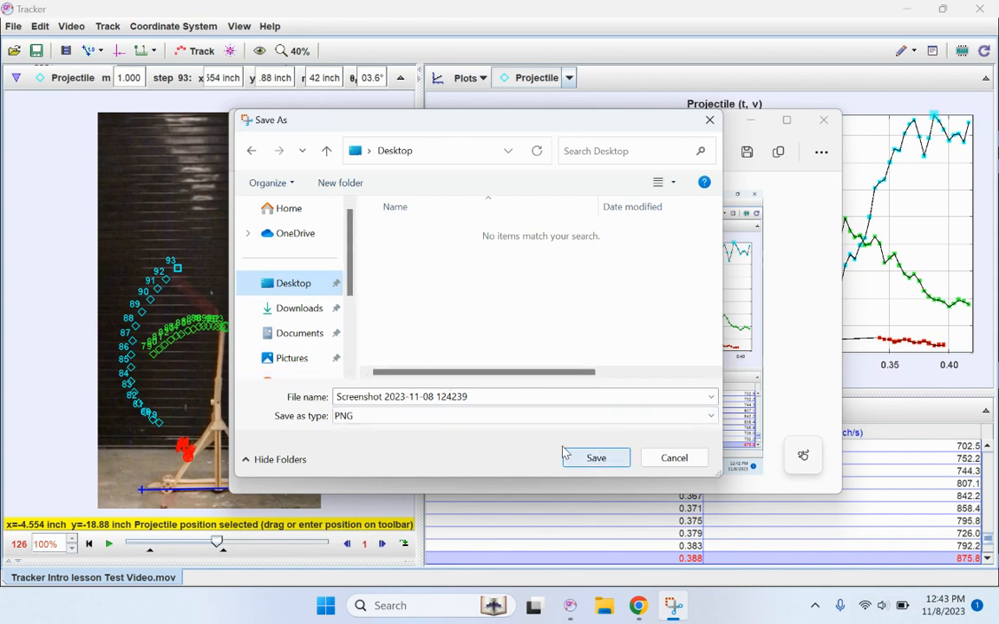
left_click(660, 465)
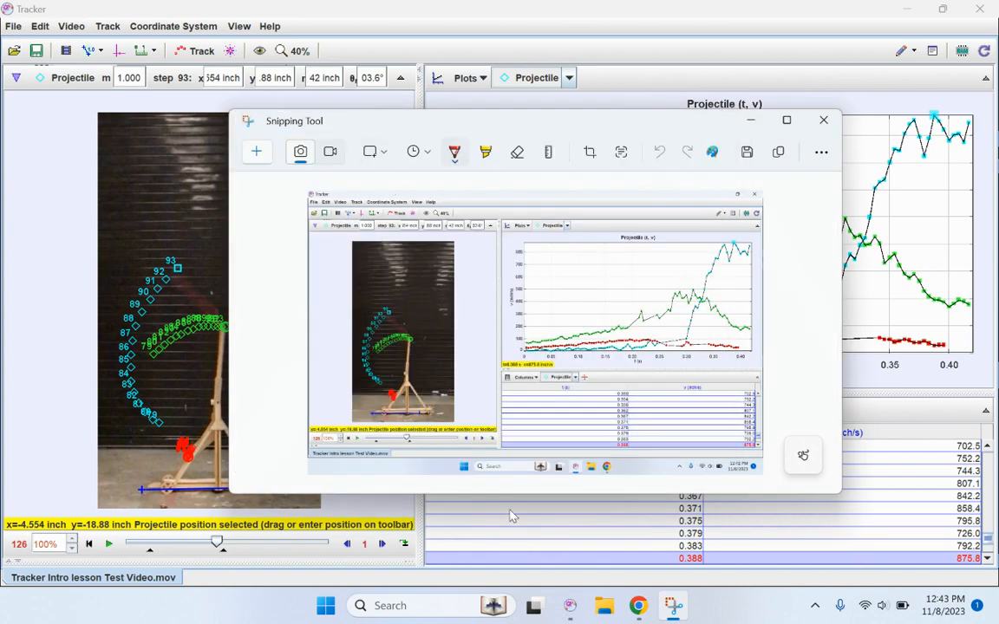
- Switch to Chrome and view the submissions area of the 2.0 "Tracker" tutorials assignment in Schoology
mouse_move(642, 607)
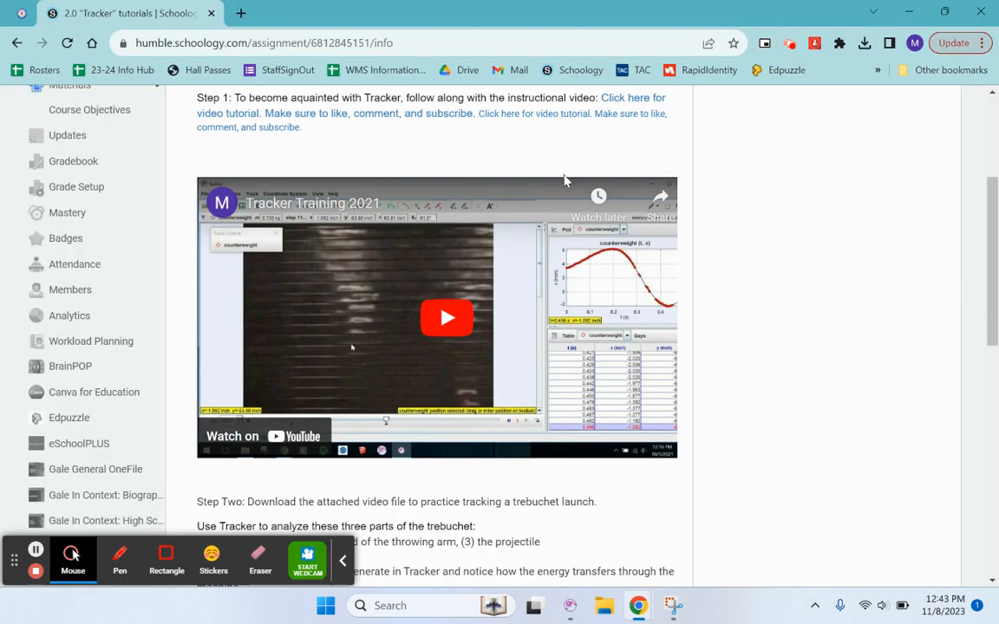
left_click(590, 557)
scroll(904, 393, "up", 5)
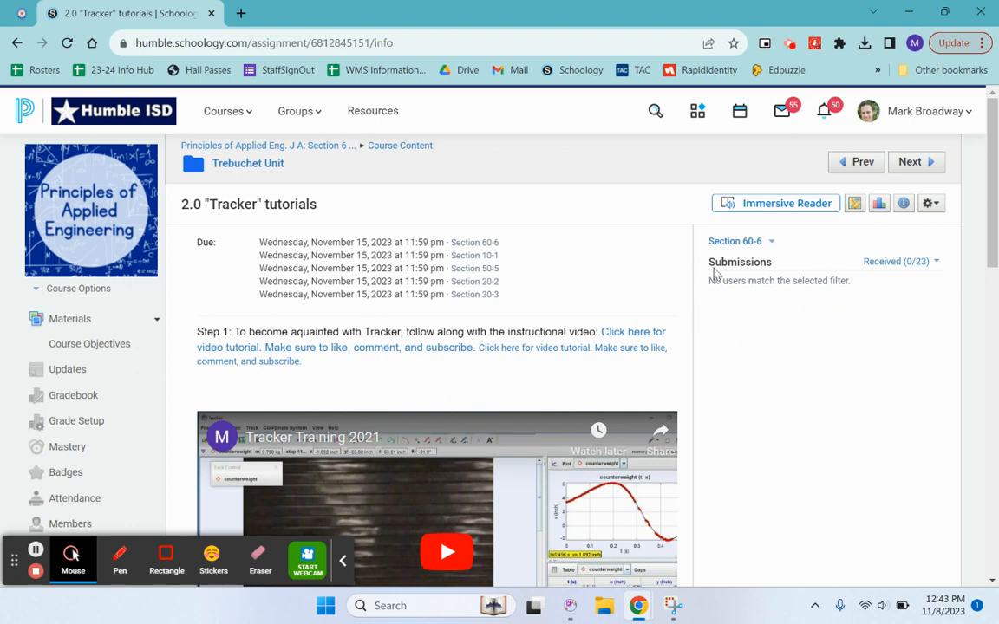
left_click(791, 45)
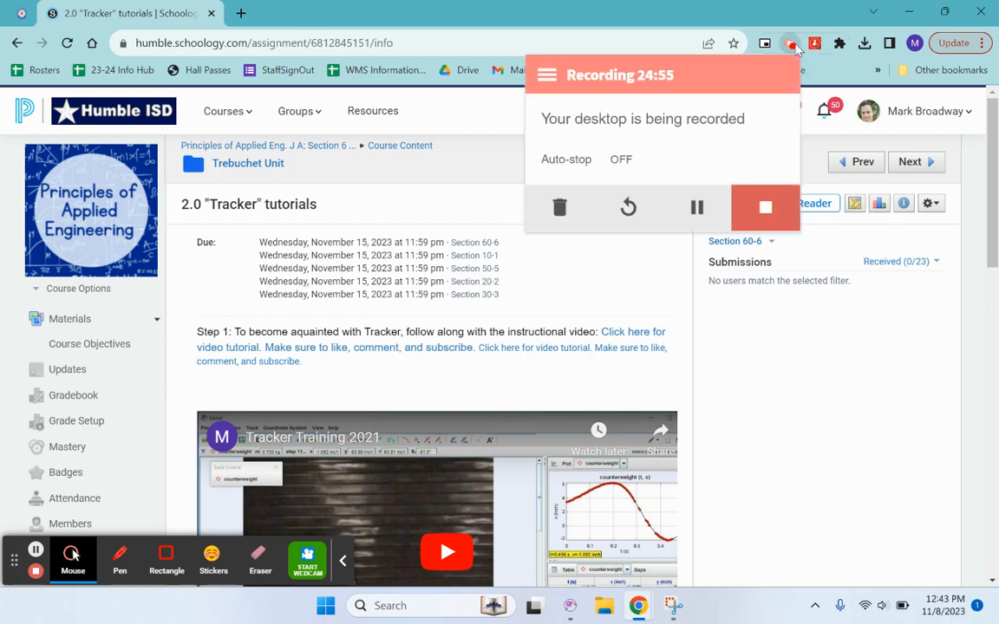